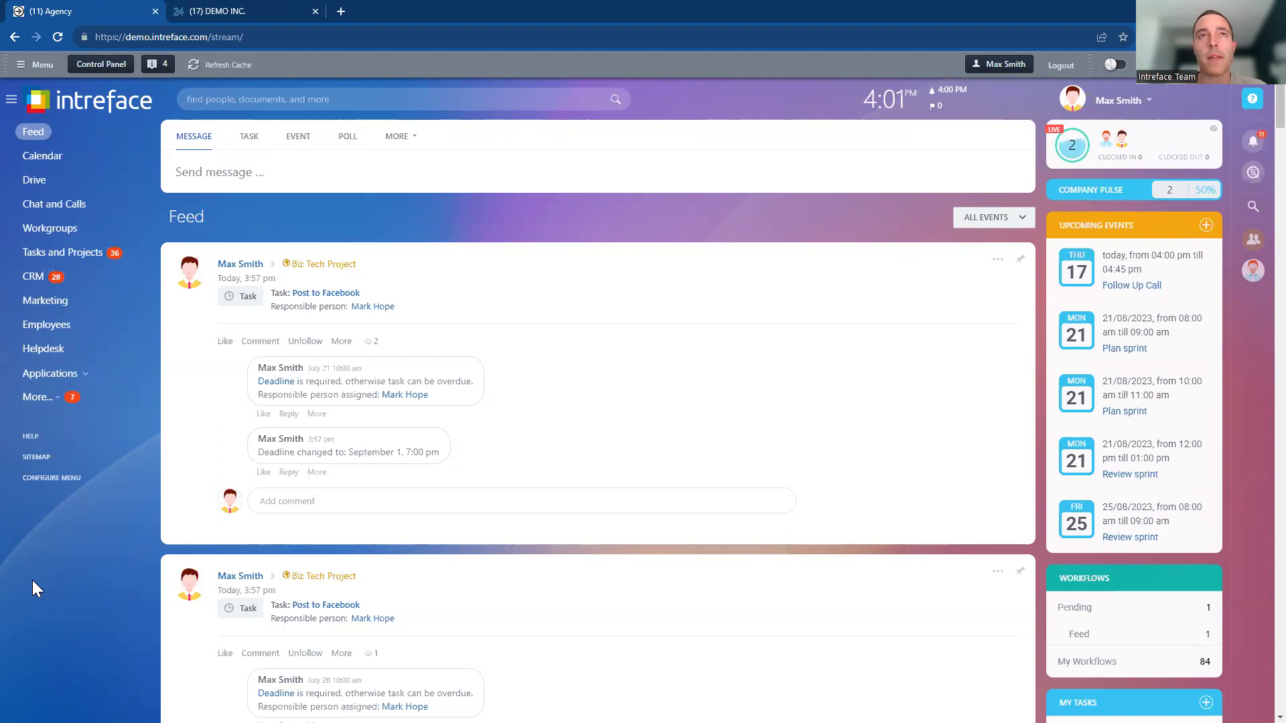
Step: Search the portal for "telephony", open the Telephony section and bring up its Call statistics report
left_click(322, 99)
type("telephony")
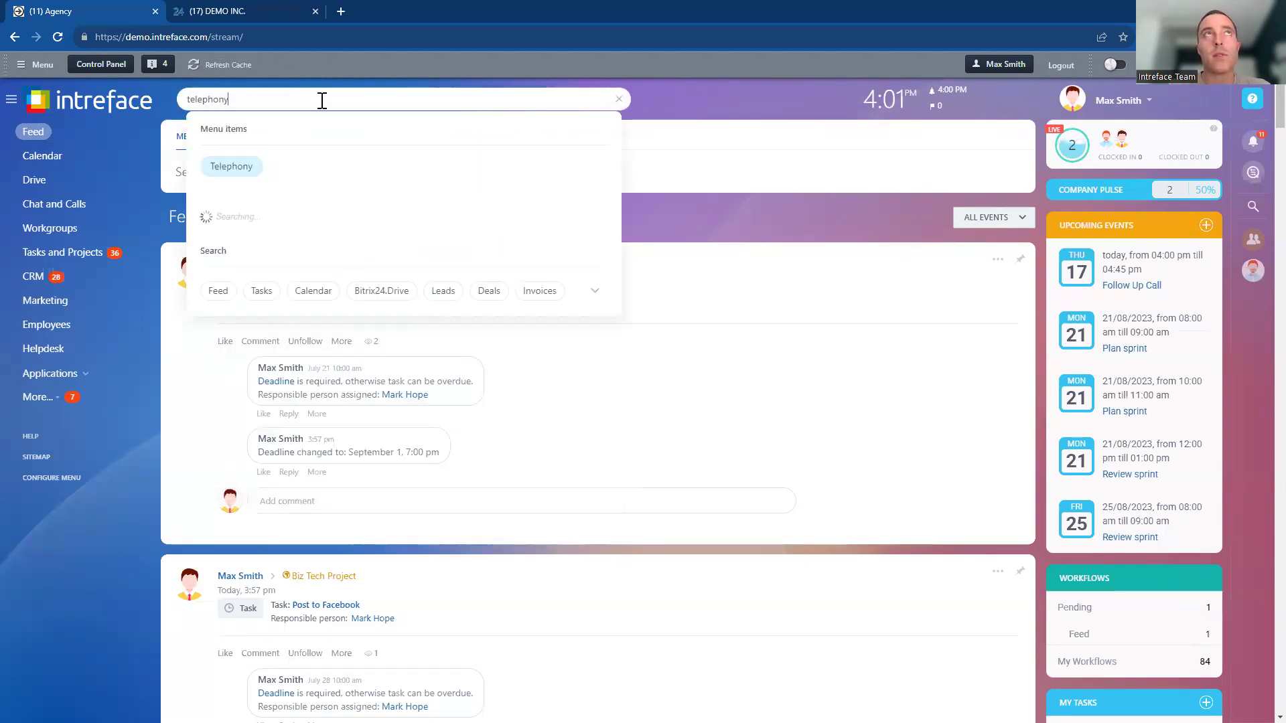
left_click(234, 169)
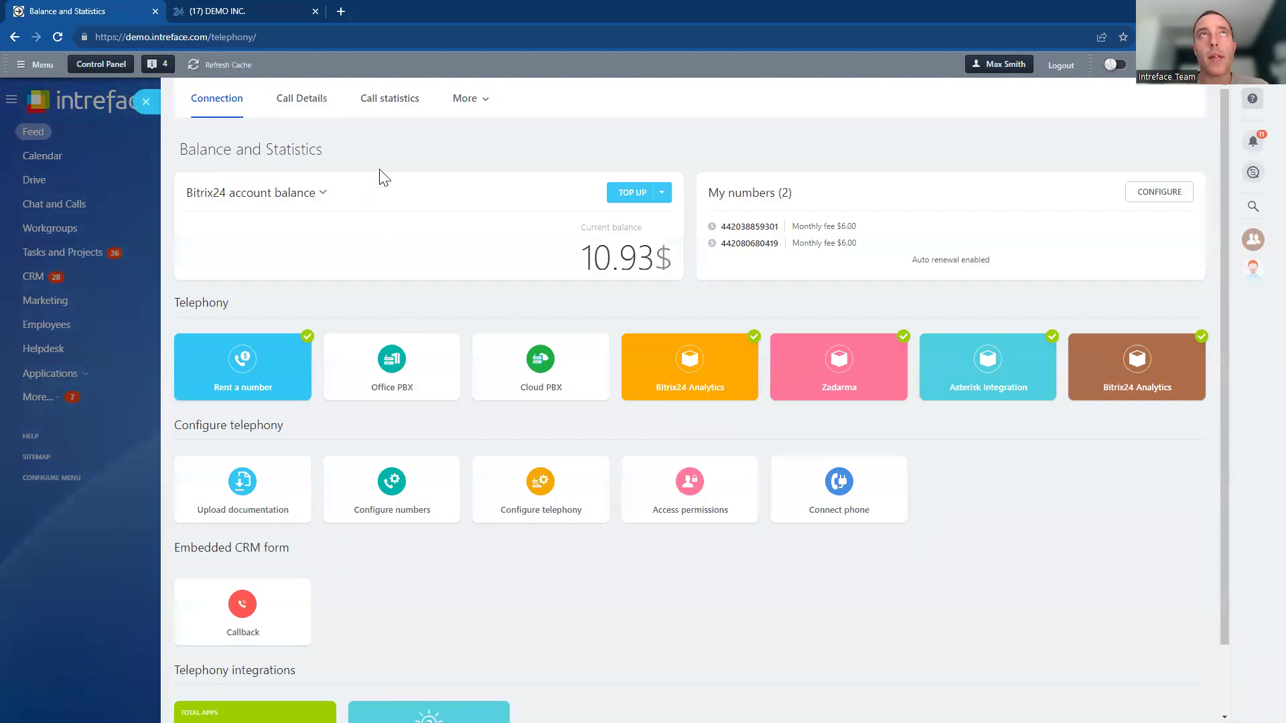
left_click(386, 106)
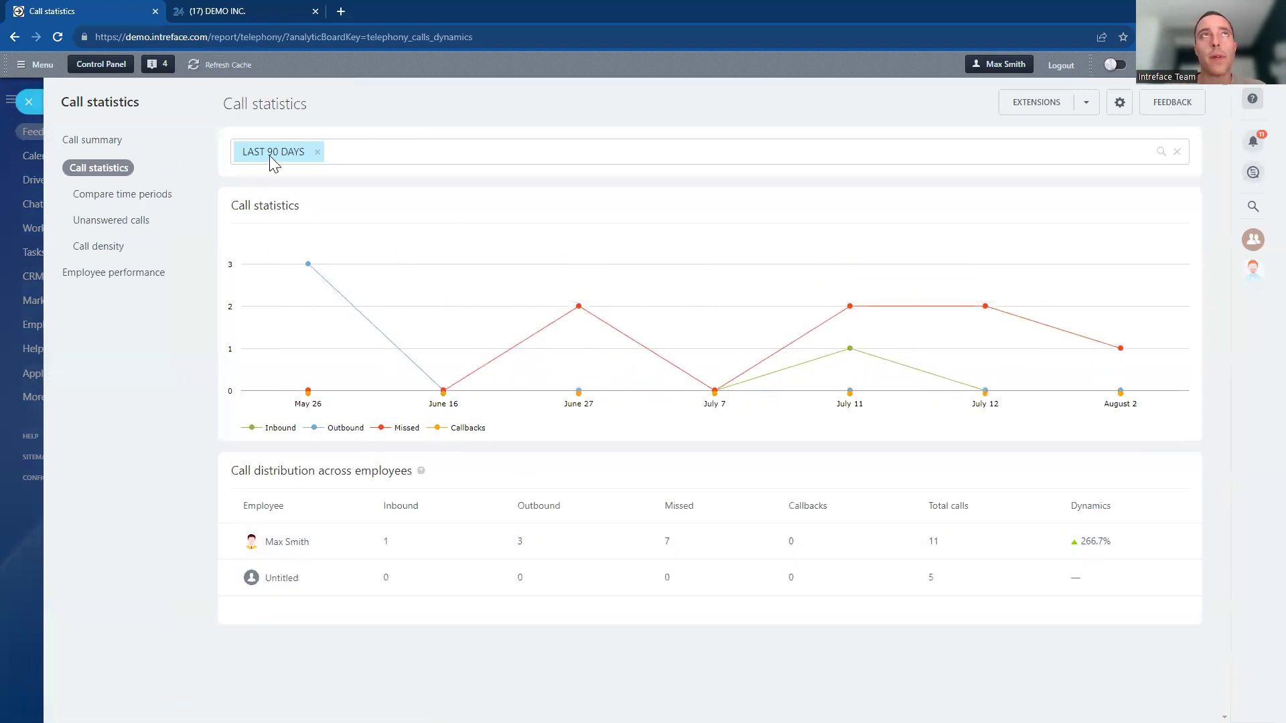
Step: Filter the Call statistics report to the reporting period Year 2022
left_click(272, 150)
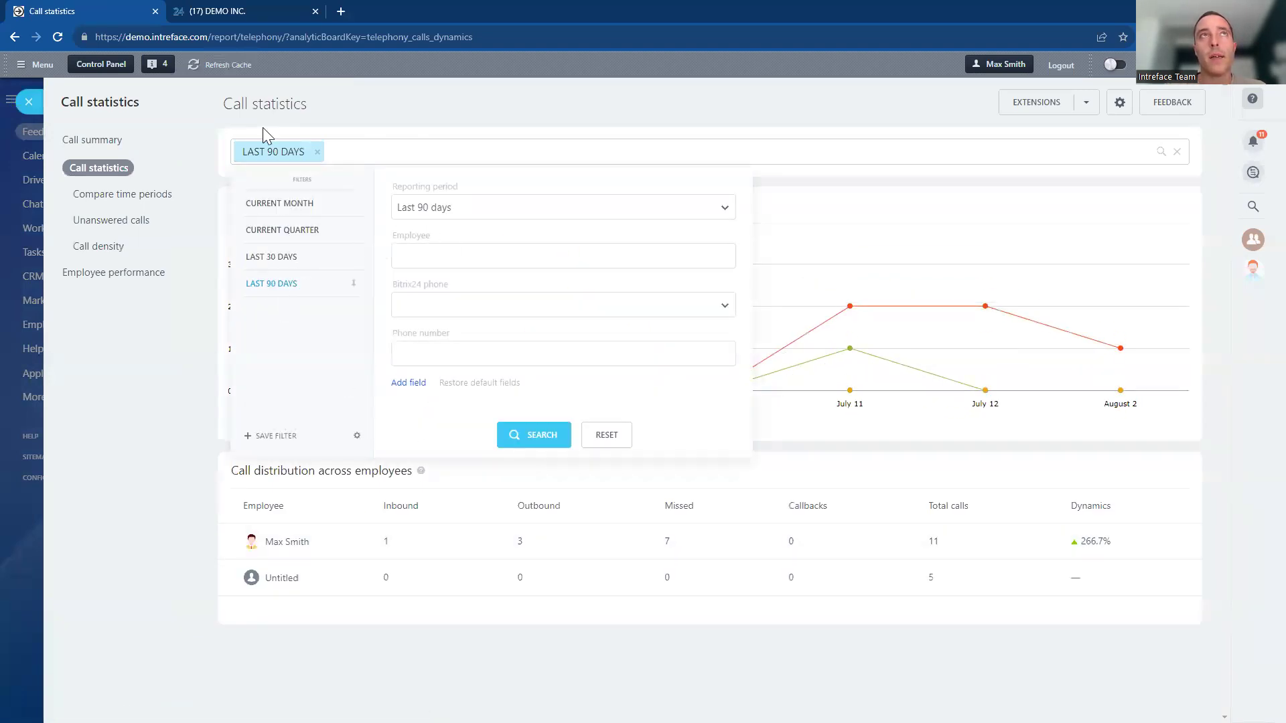
left_click(476, 211)
left_click_drag(730, 246, 732, 285)
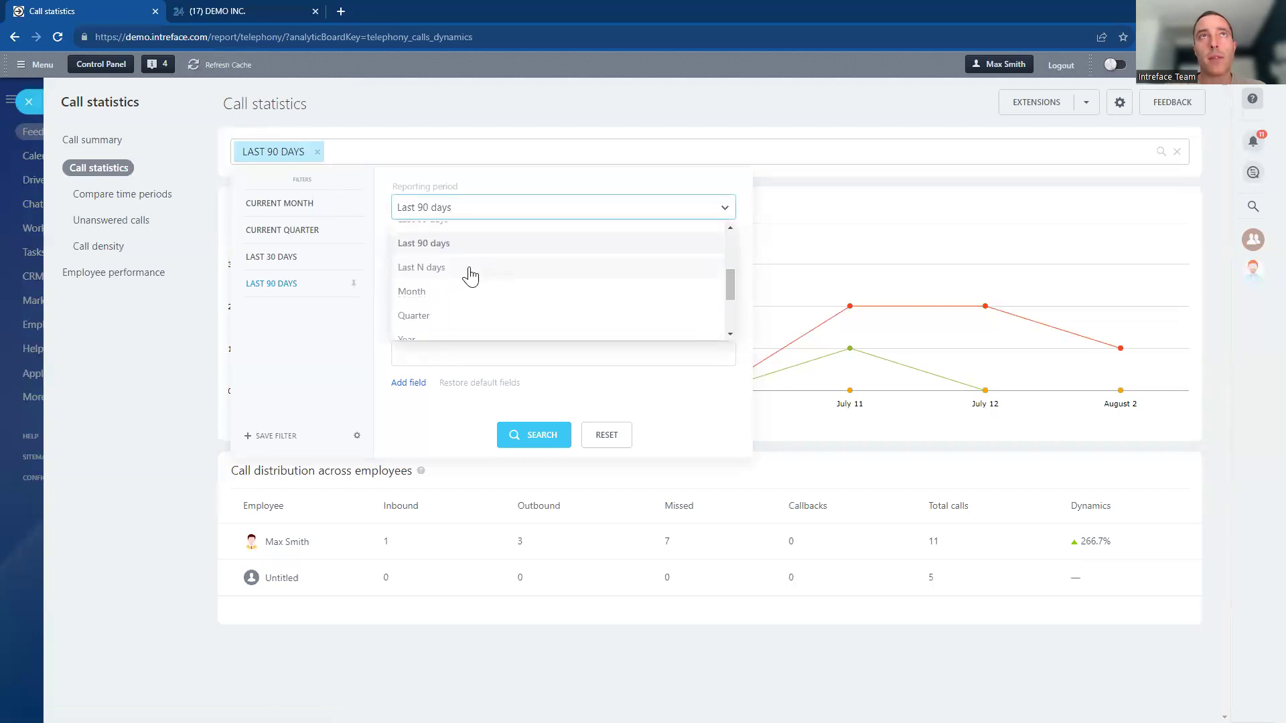
left_click(436, 339)
left_click(598, 209)
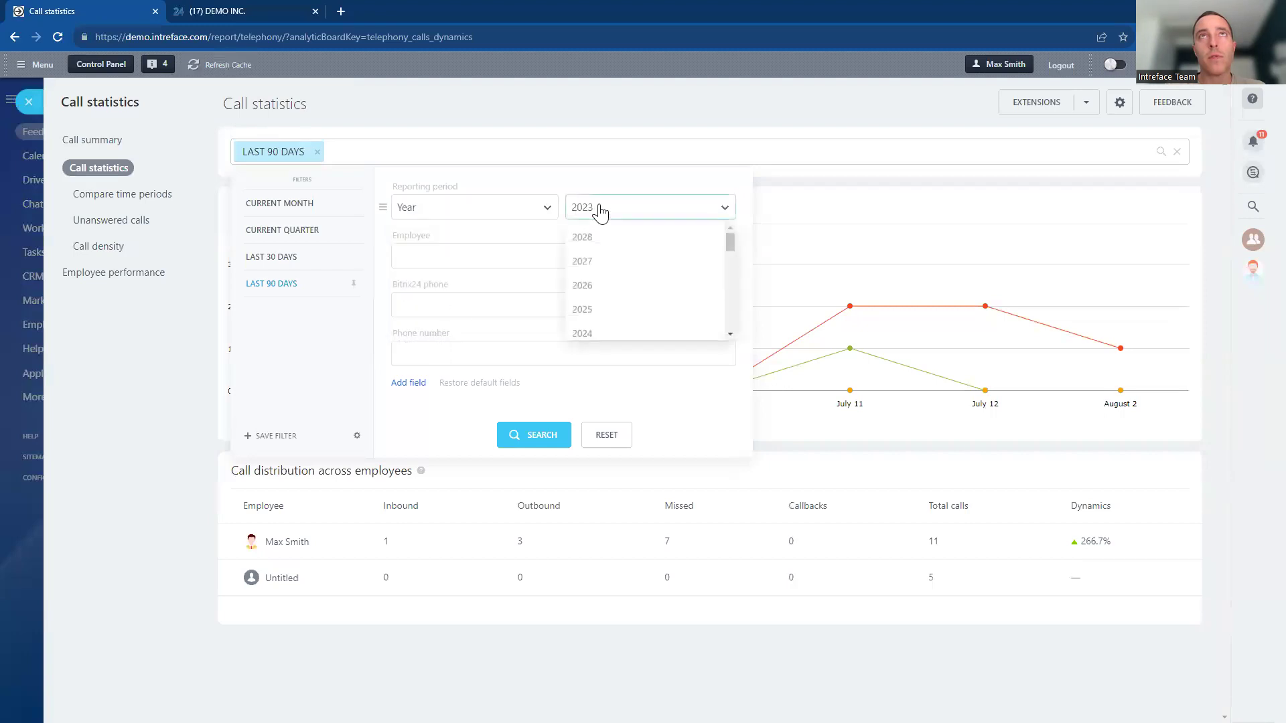
scroll(726, 334, "down", 2)
left_click(663, 332)
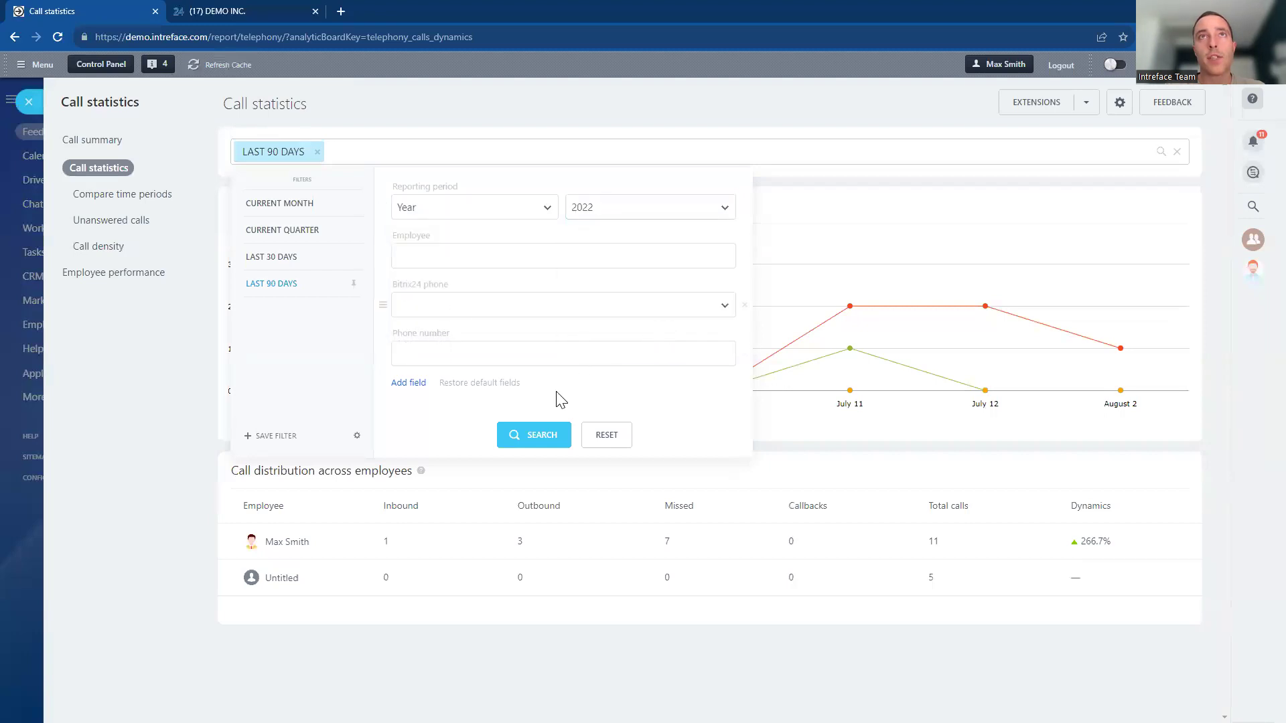
left_click(543, 439)
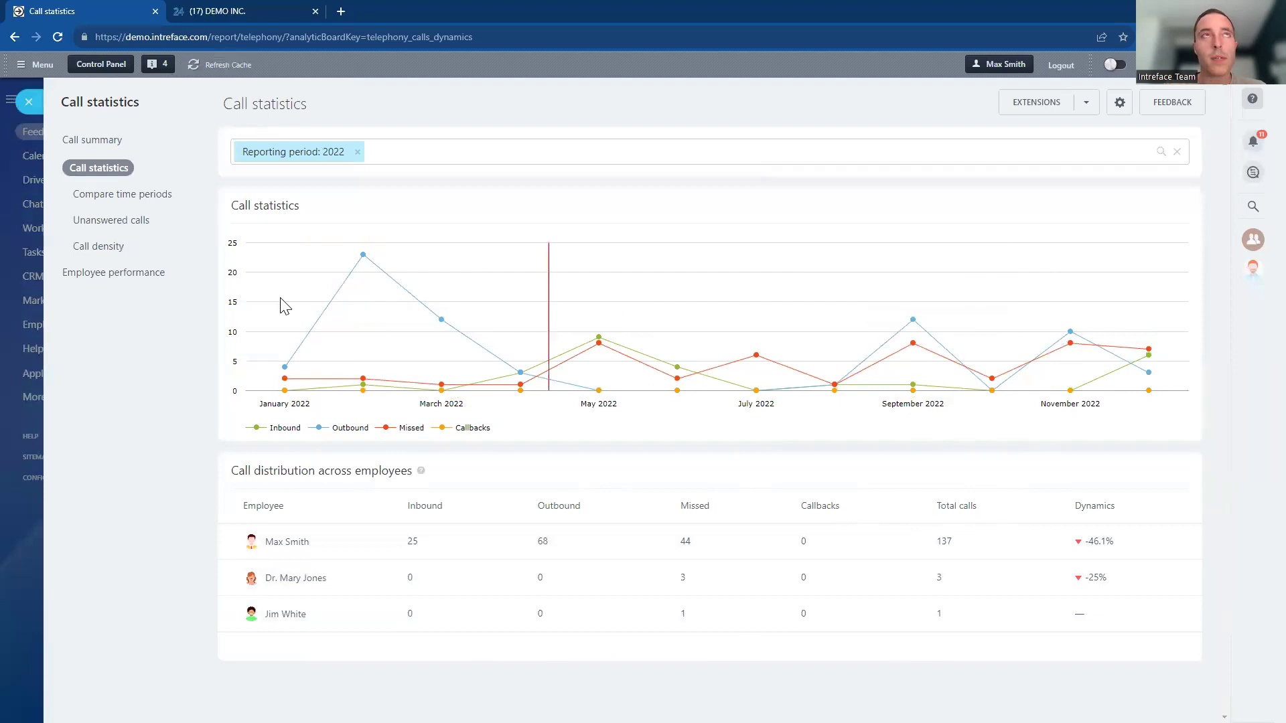
Step: Open the Unanswered calls report and filter it to the reporting period Year 2022
left_click(111, 194)
left_click(110, 223)
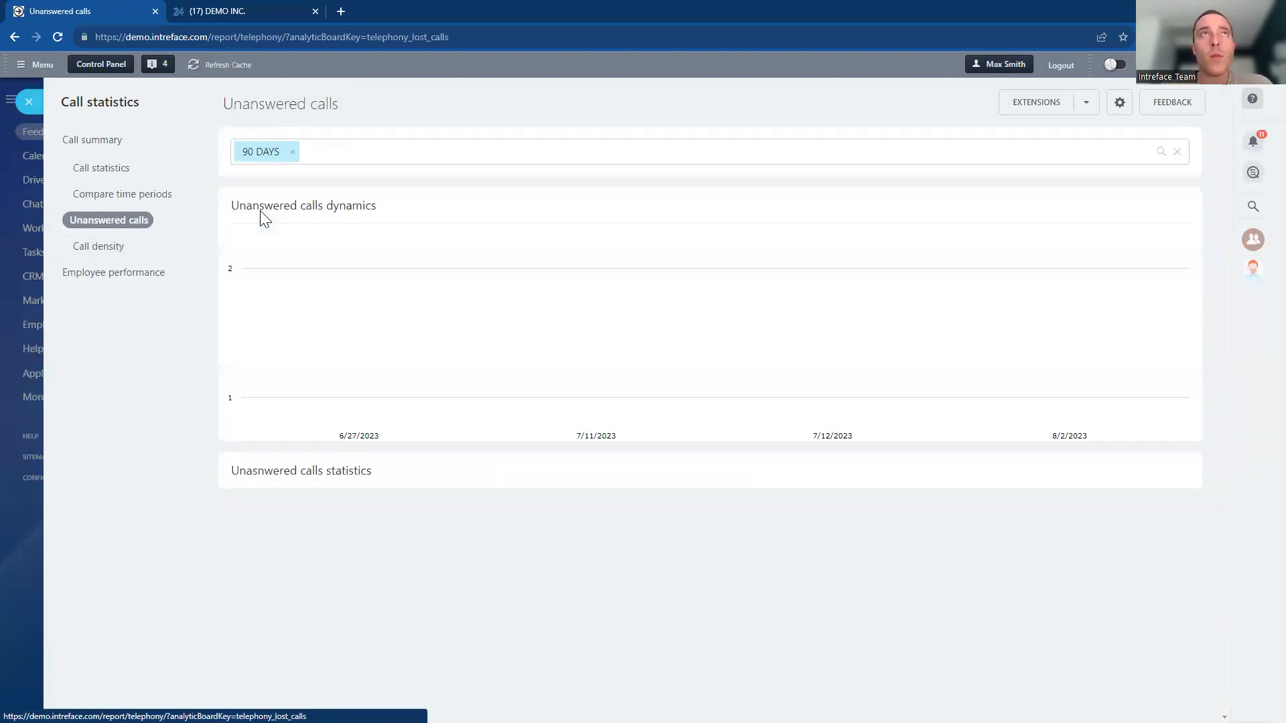
left_click(272, 148)
left_click(472, 212)
left_click_drag(730, 247, 645, 301)
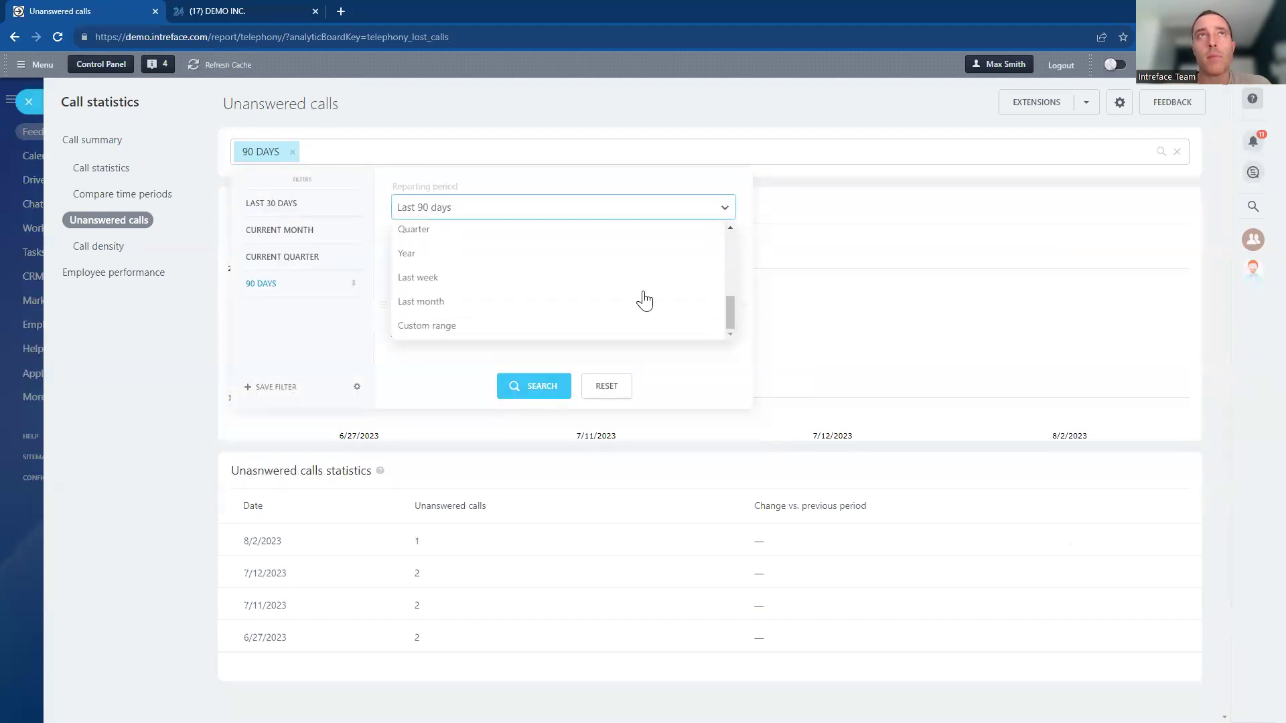
left_click(501, 254)
left_click(615, 207)
left_click(730, 333)
left_click(730, 333)
left_click(730, 334)
left_click(615, 273)
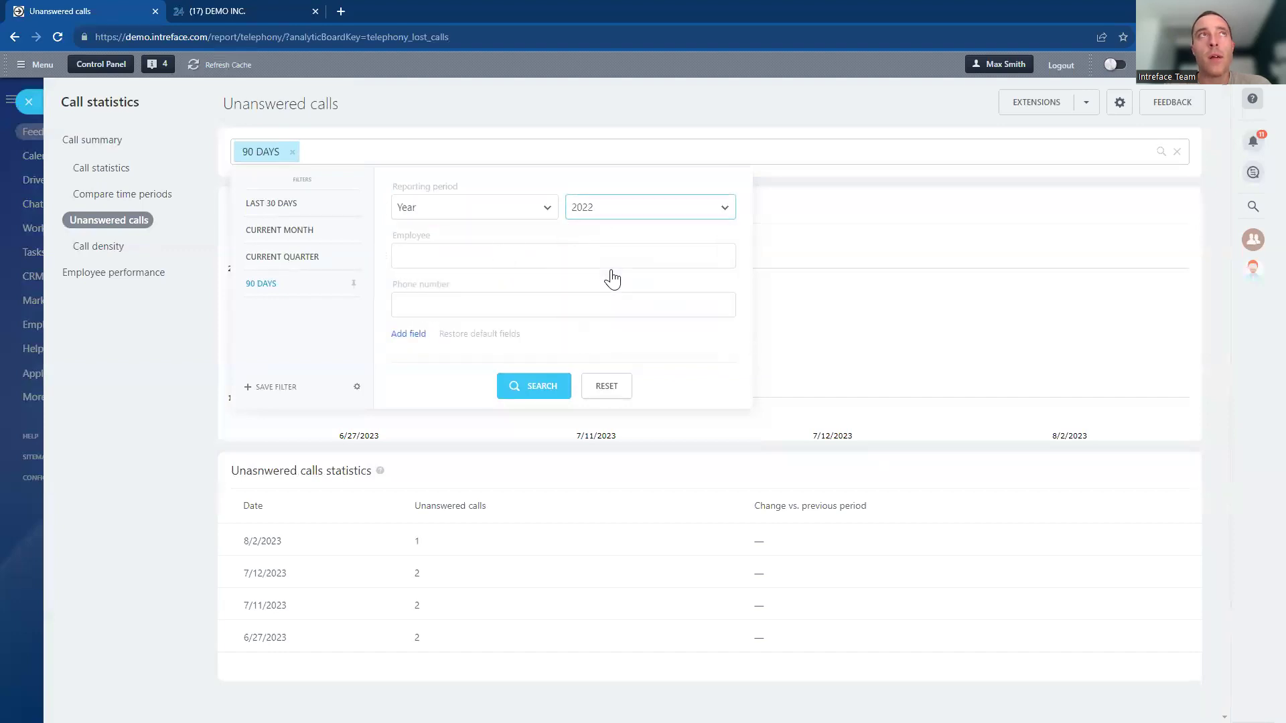
left_click(524, 395)
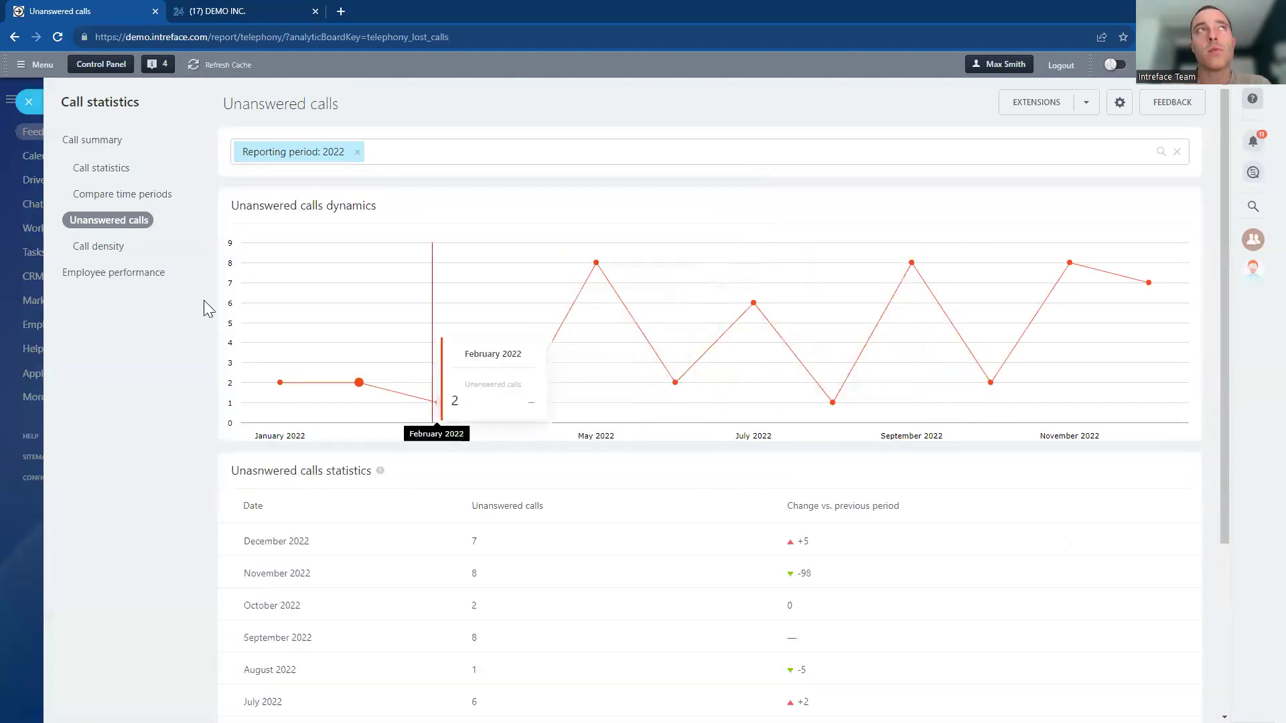
Step: Filter the Call density report to the year 2022 and inspect individual time slots in the call heatmap
left_click(105, 255)
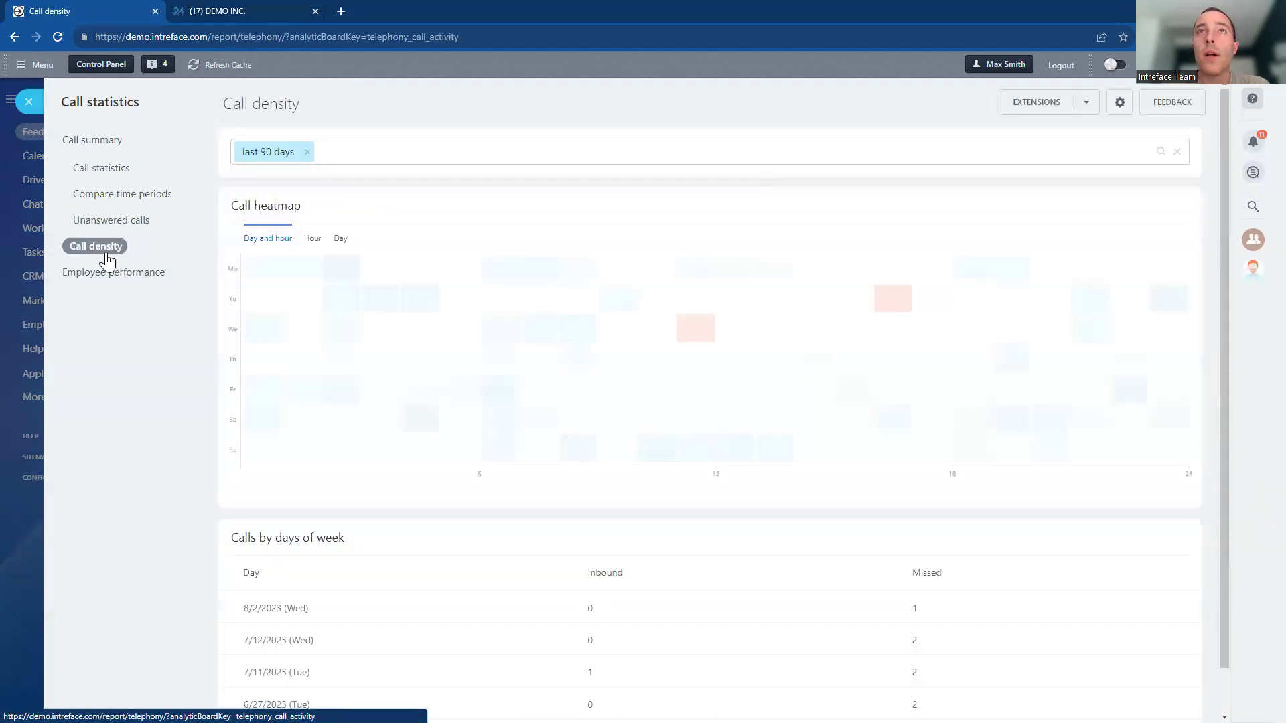
left_click(282, 151)
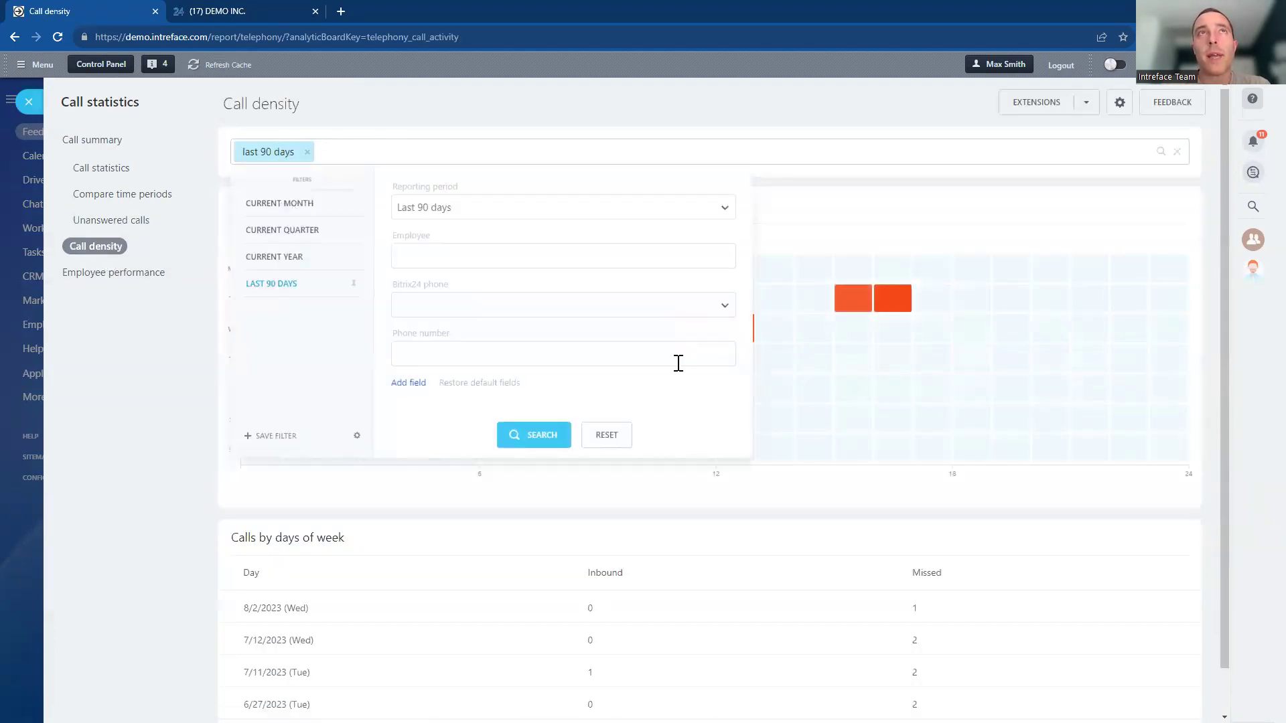
left_click(465, 207)
left_click_drag(729, 253, 730, 313)
left_click(517, 285)
left_click(599, 209)
left_click_drag(729, 243, 731, 264)
left_click(633, 258)
left_click(524, 435)
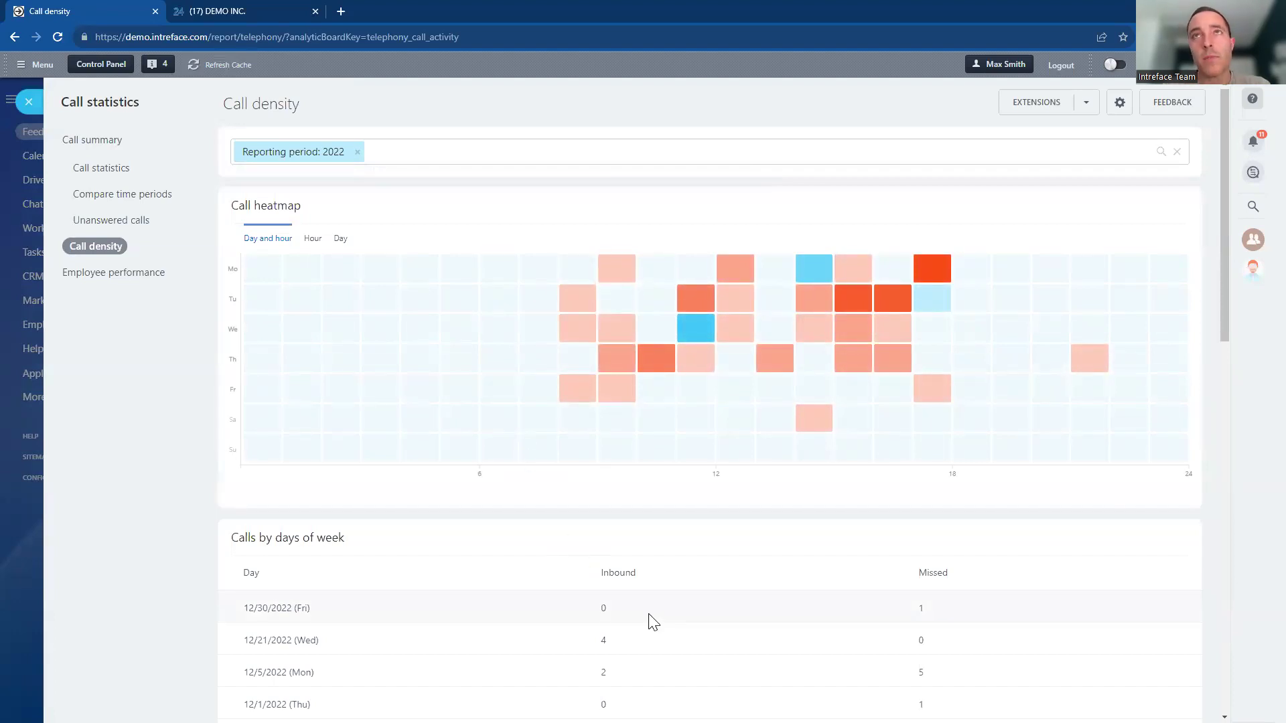
left_click_drag(1228, 317, 1215, 293)
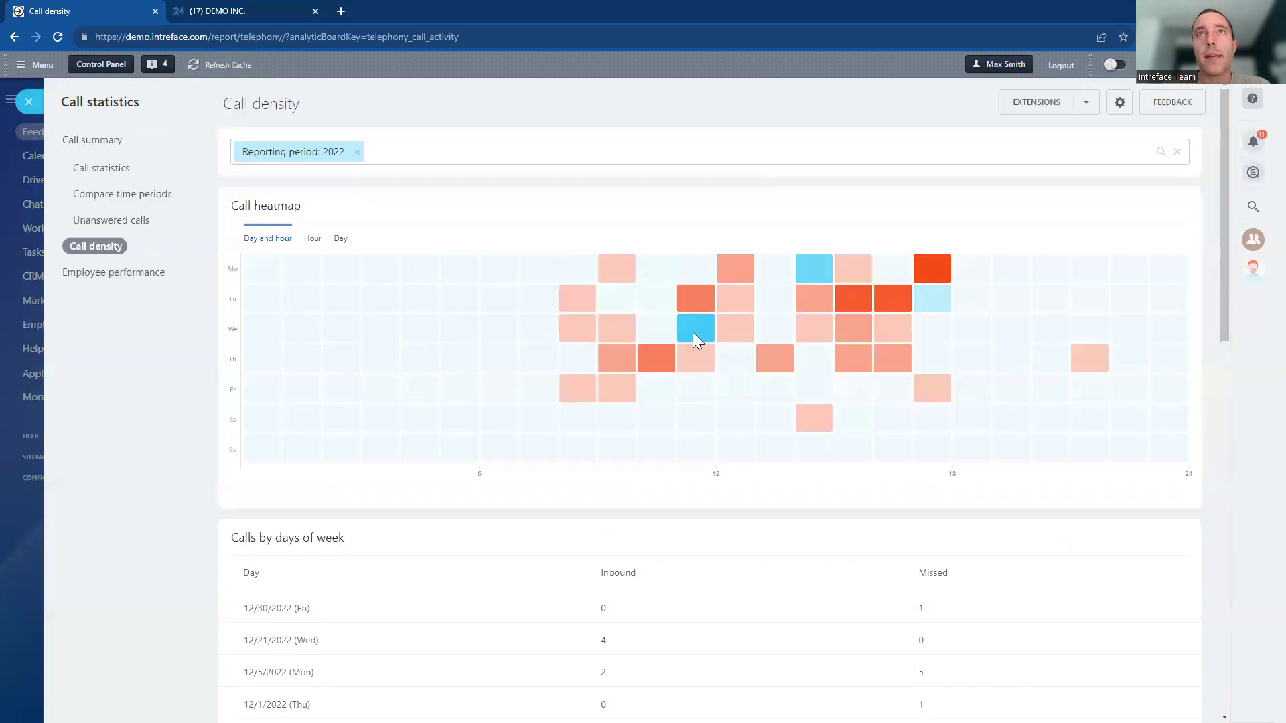
mouse_move(694, 328)
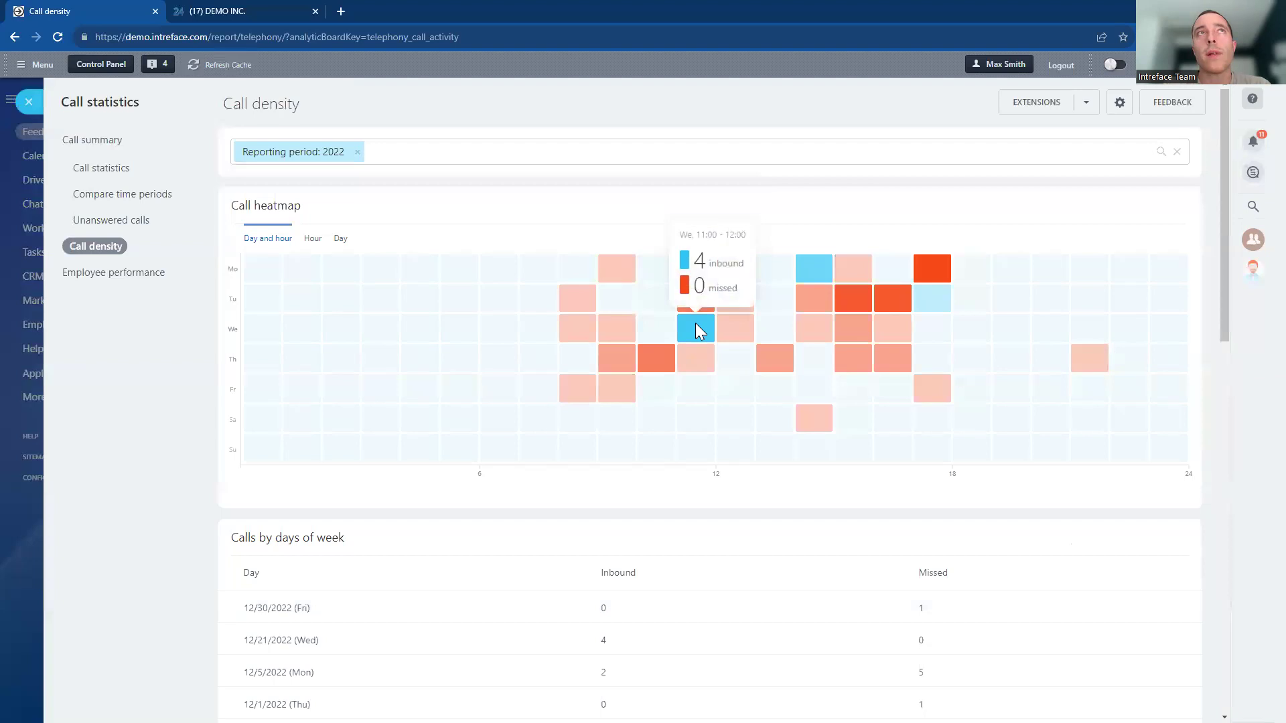
mouse_move(936, 269)
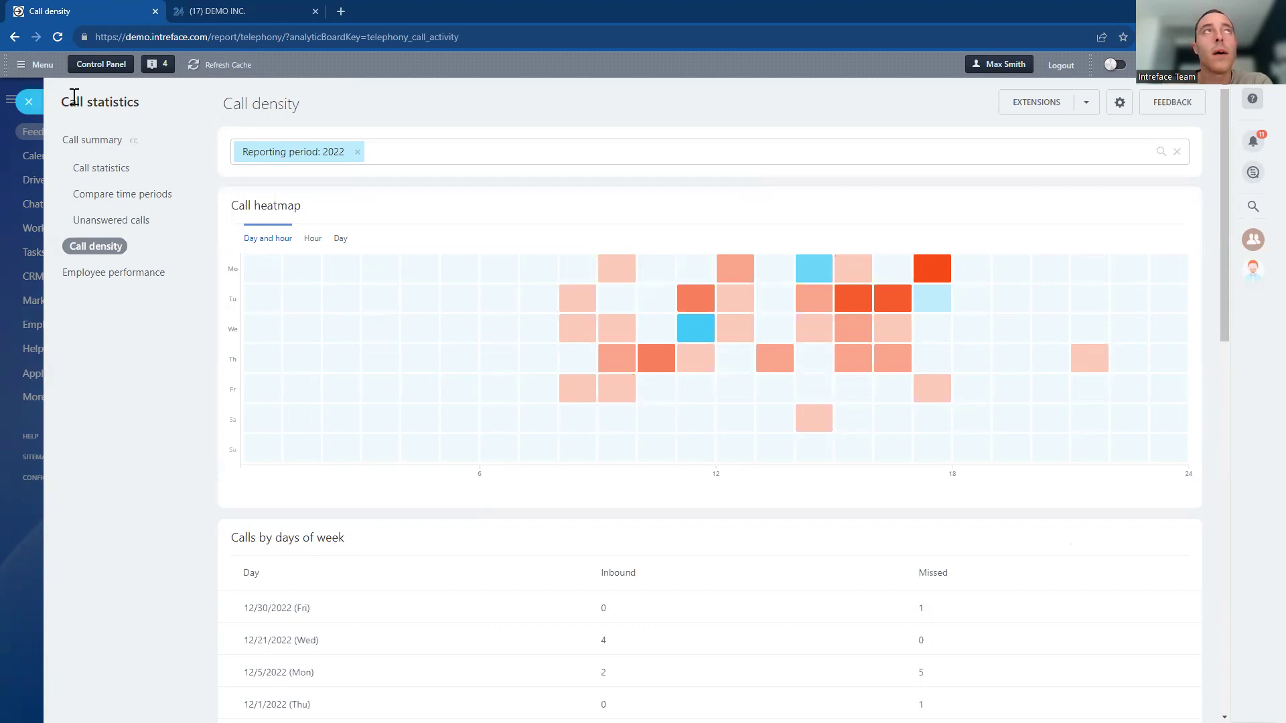
Step: Leave the telephony reports and open the CRM's Returns process in Kanban view
left_click(28, 102)
left_click(95, 161)
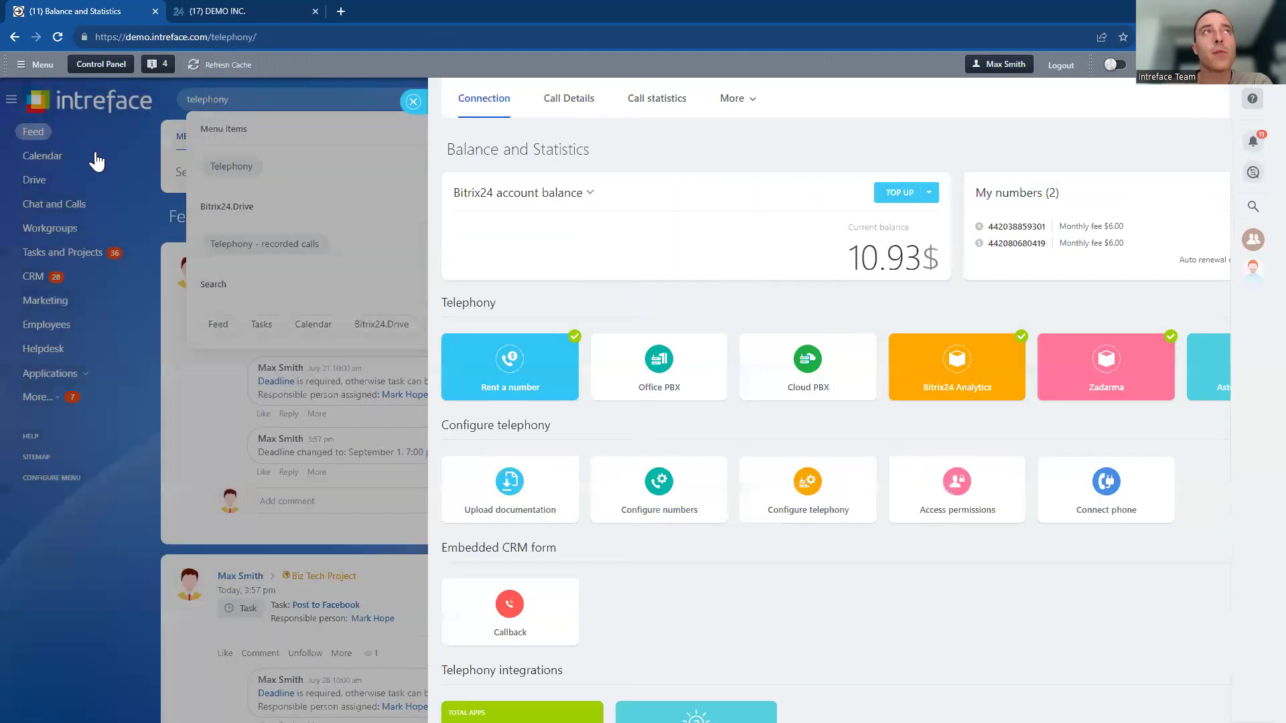
left_click(35, 280)
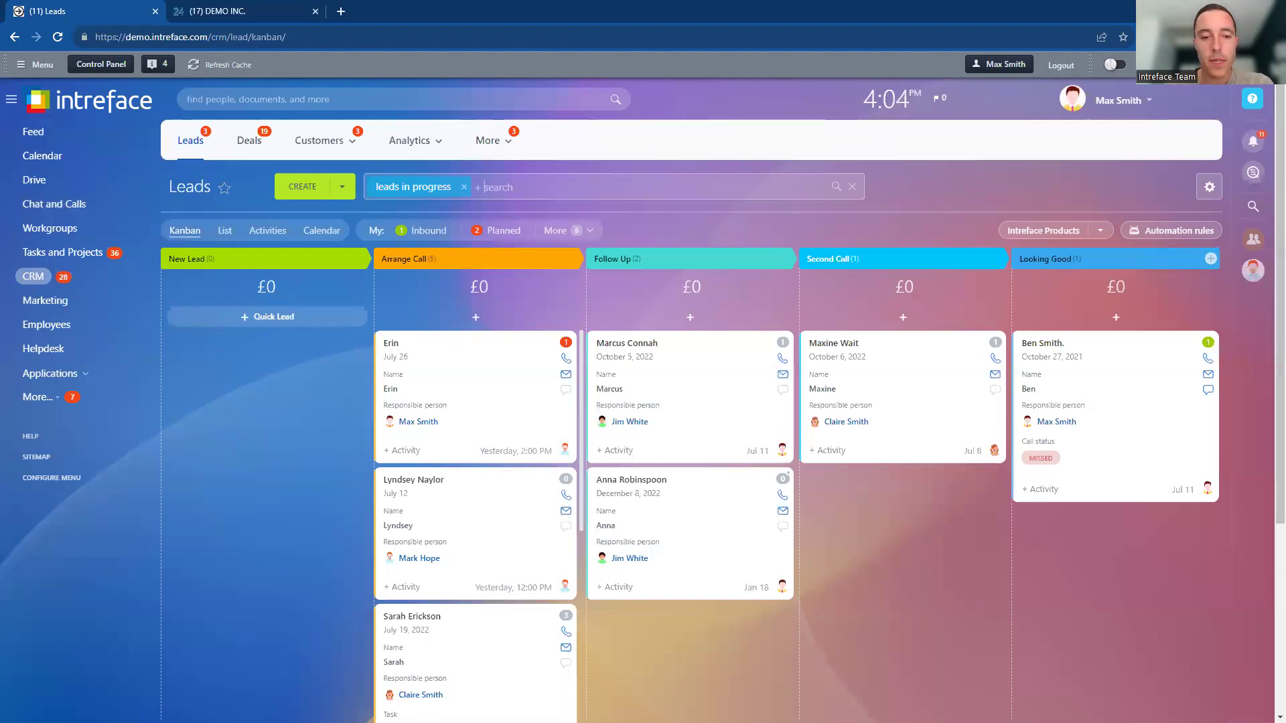
left_click(486, 142)
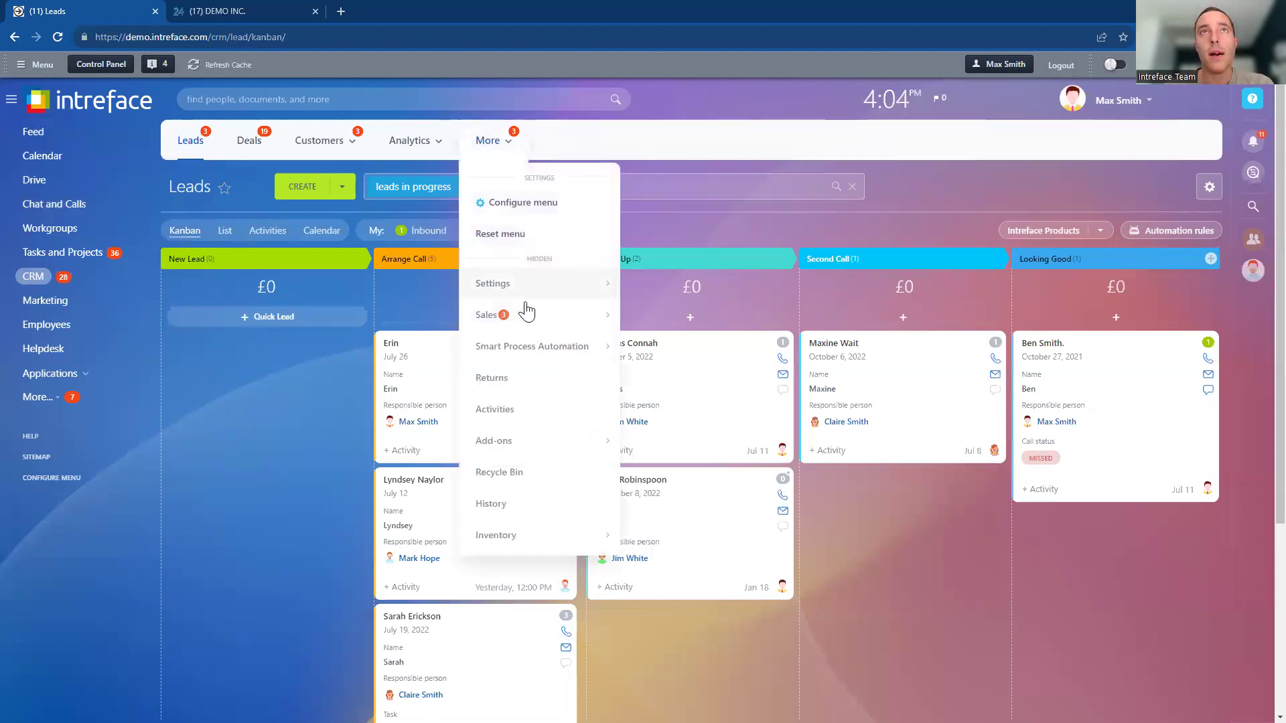
left_click(496, 379)
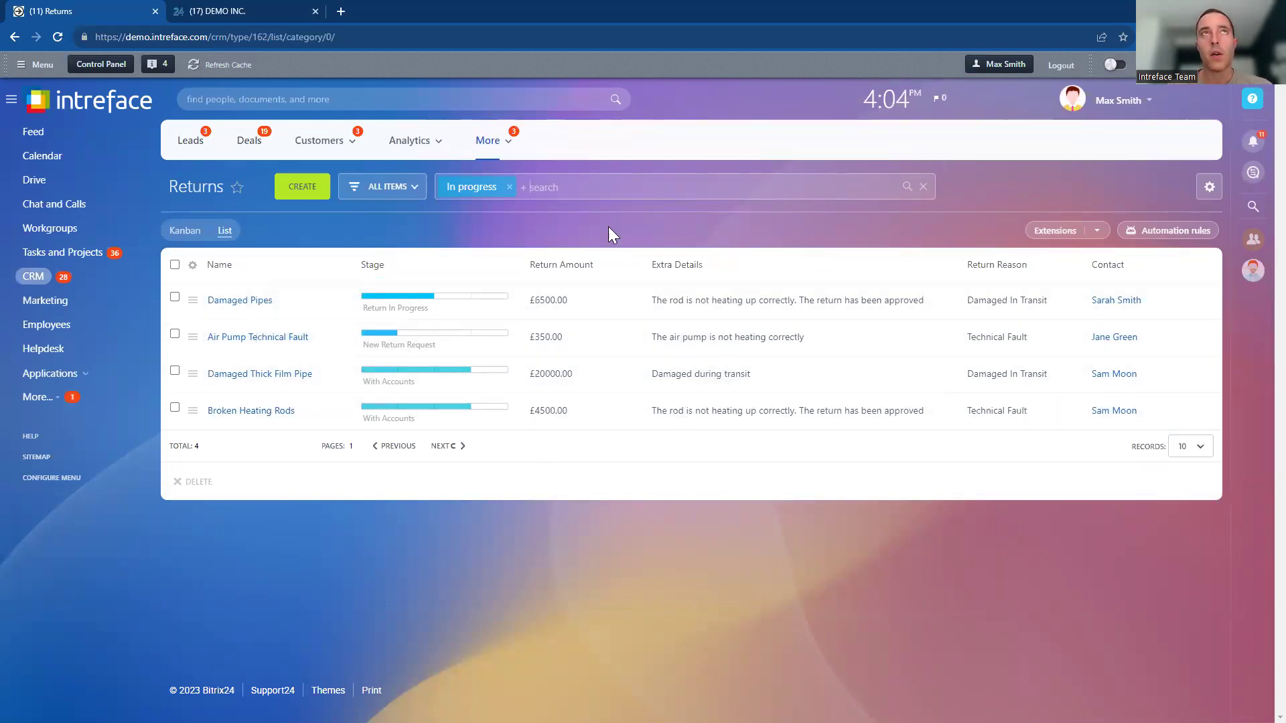
left_click(178, 236)
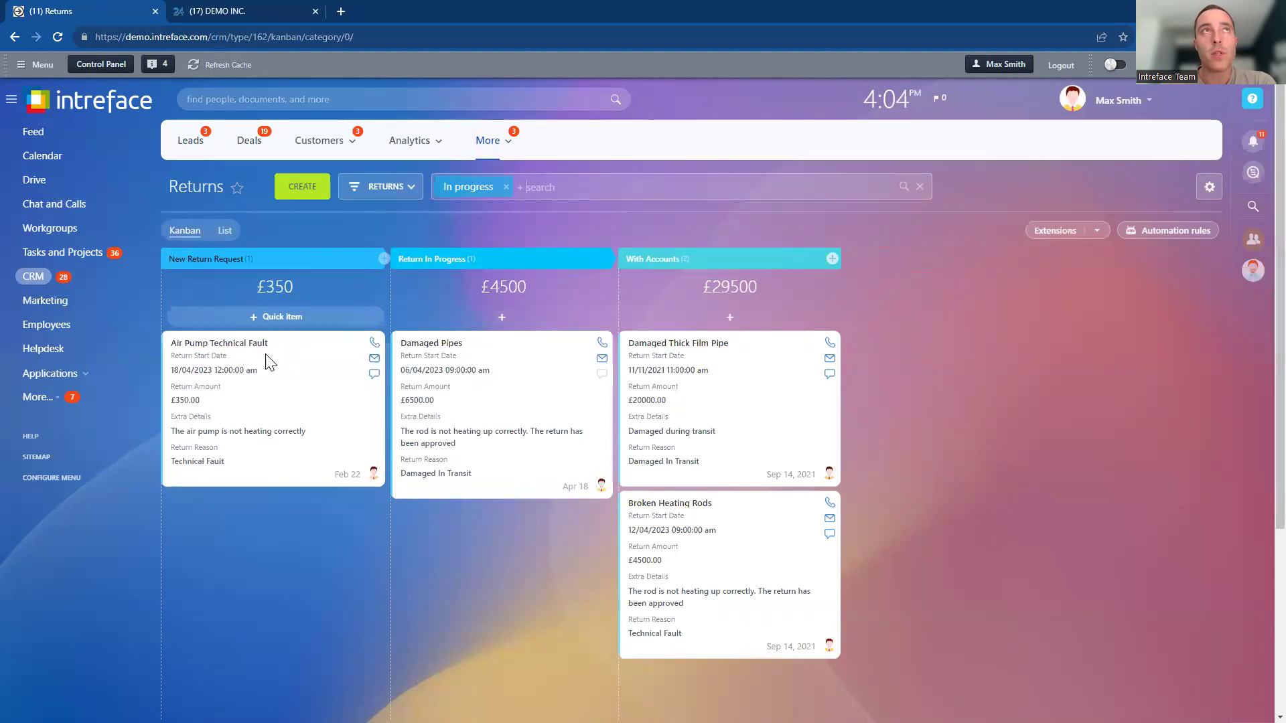
Step: Add a stage named Approval directly after New Return Request in the Returns Kanban
left_click(383, 259)
type("Approval")
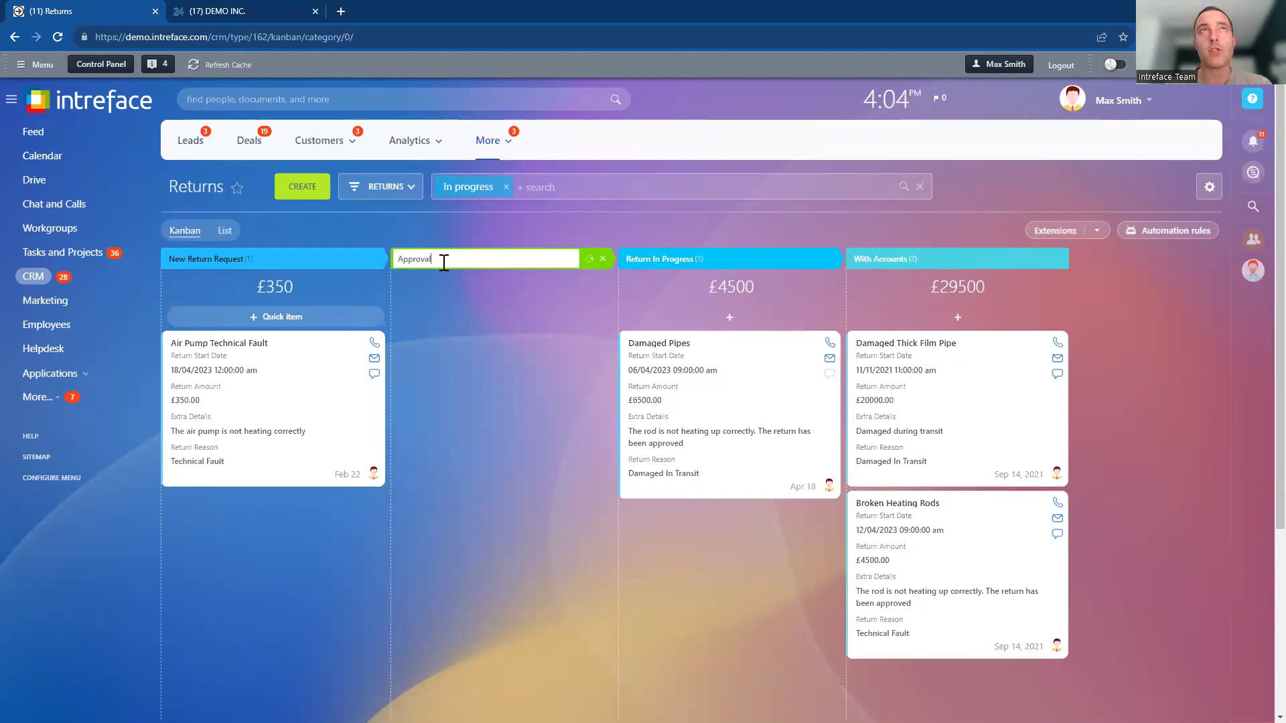
key("Return")
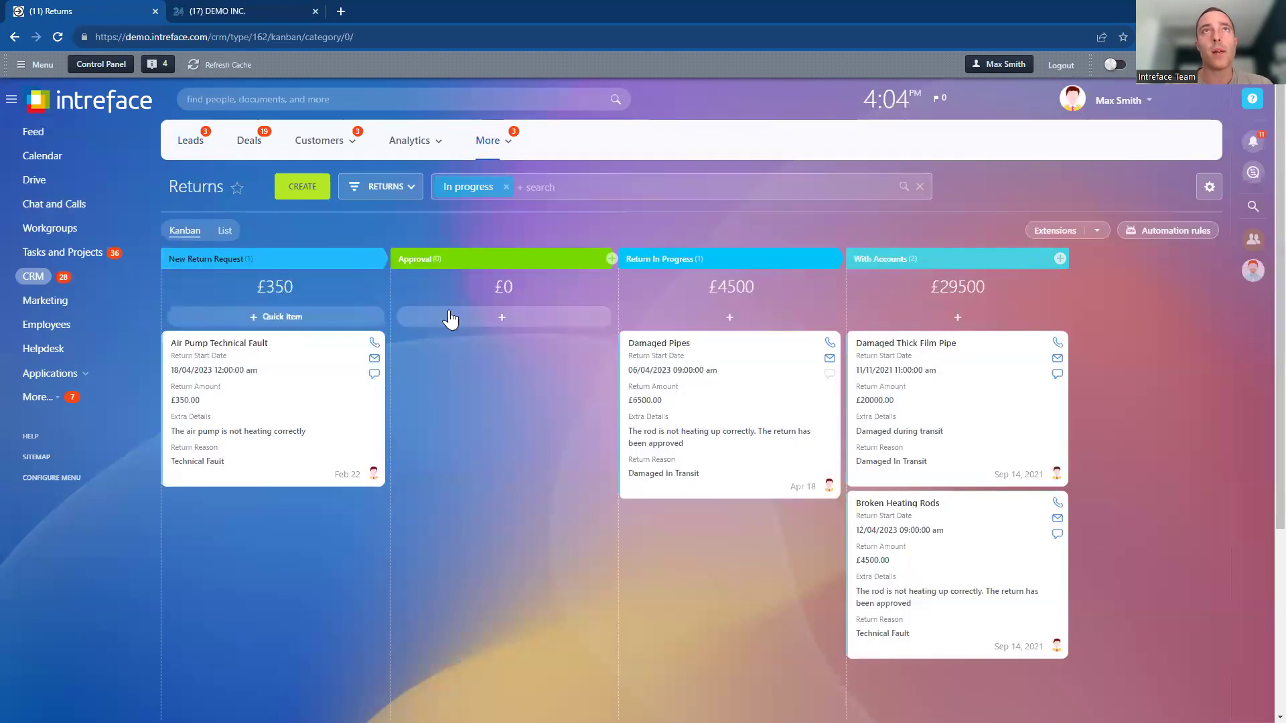
Step: Add a "Change responsible person" automation rule to the Returns process and move it to the Approval stage
left_click(1138, 235)
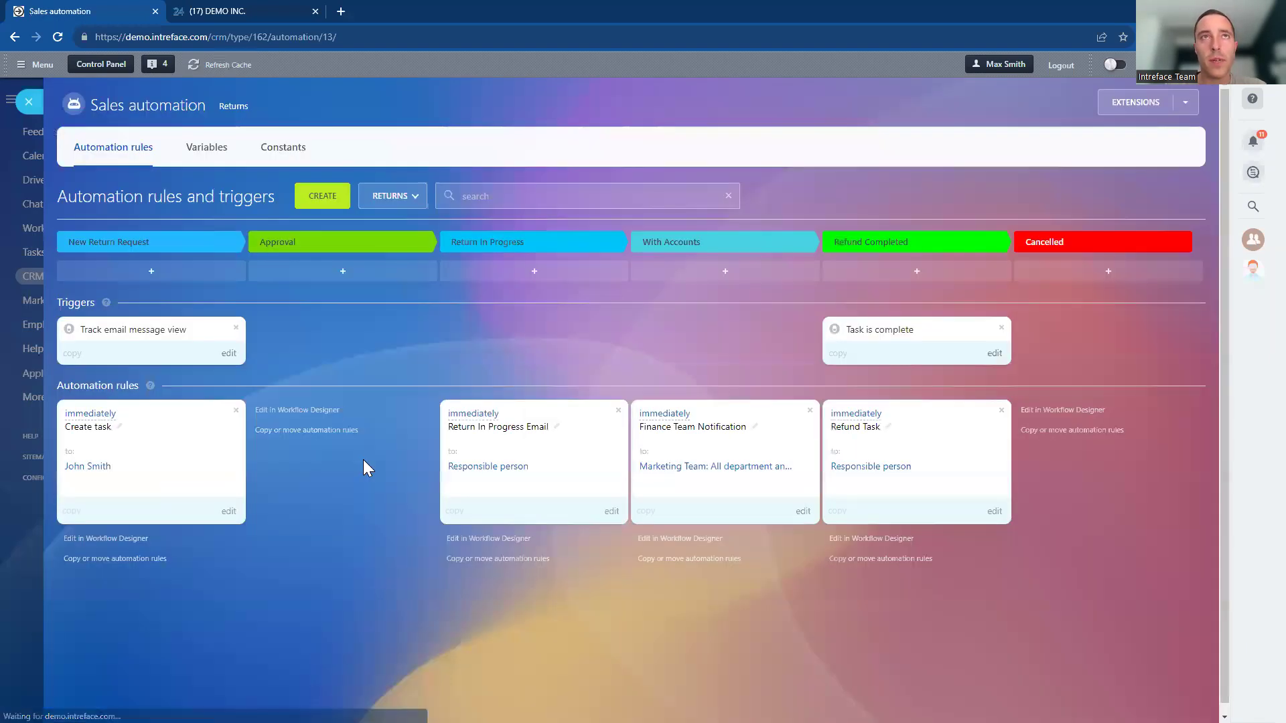
left_click(320, 204)
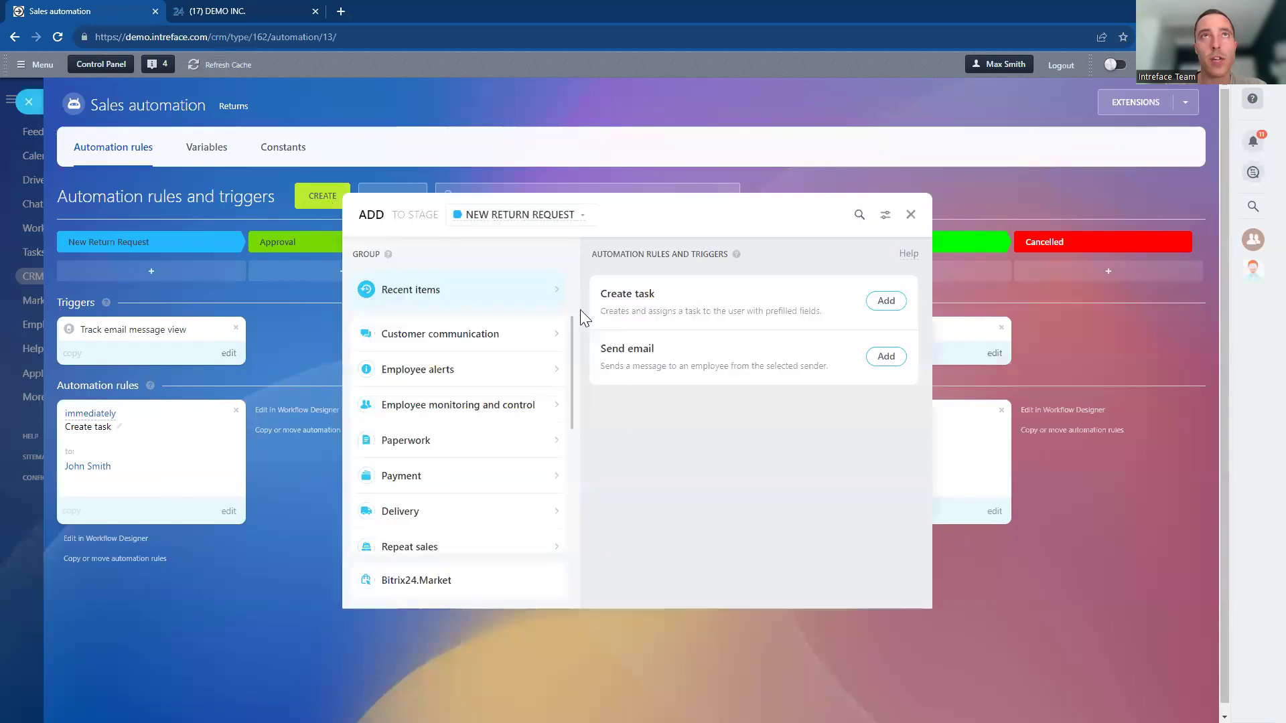
left_click(858, 216)
type("respons")
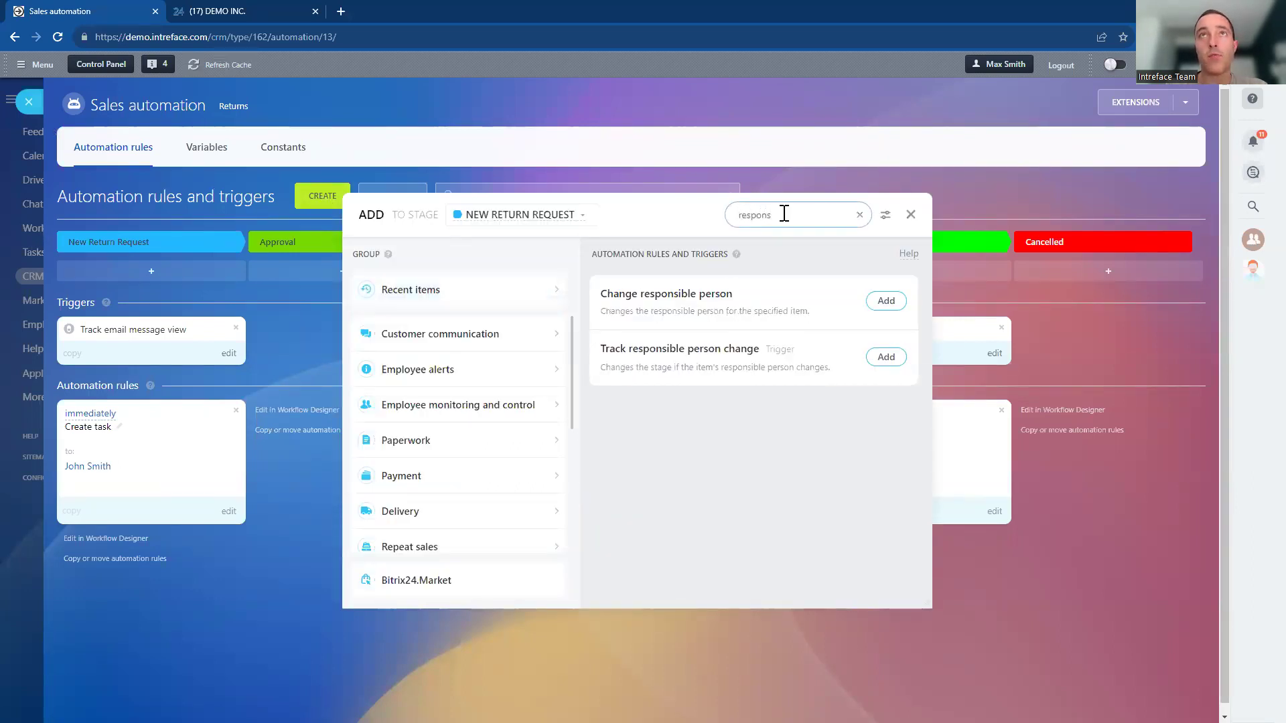
left_click(886, 300)
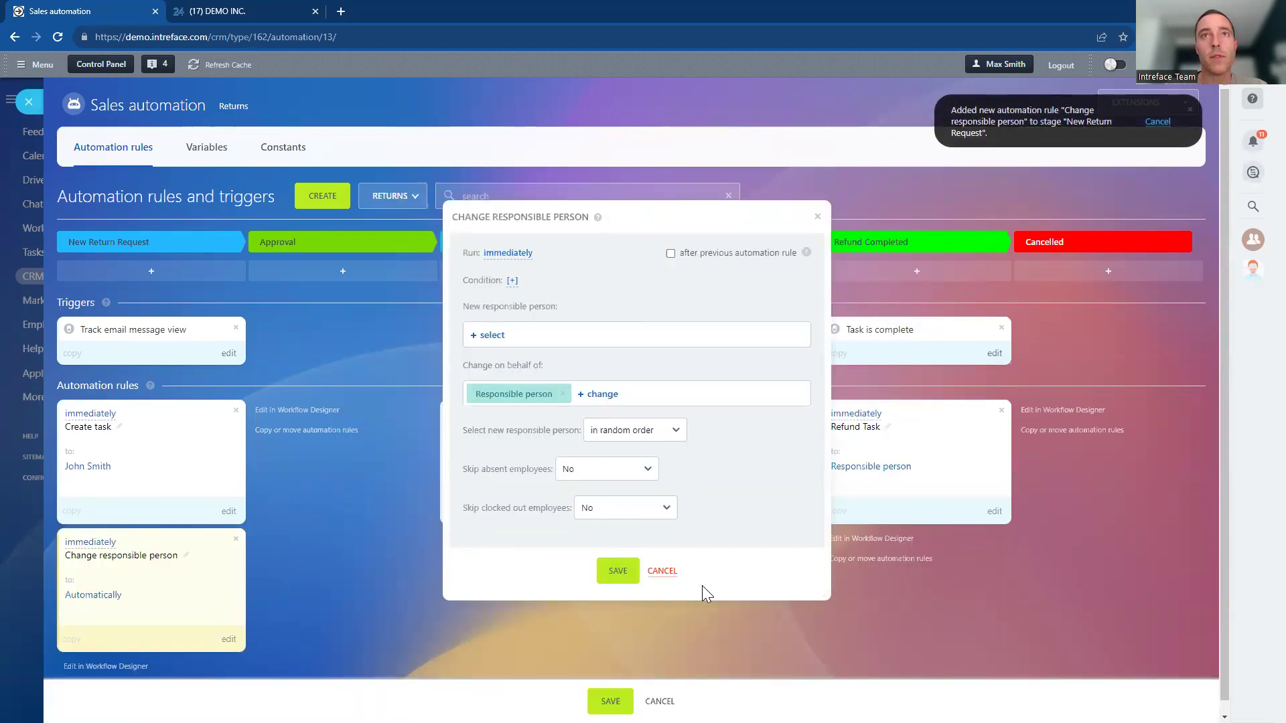
left_click(661, 572)
left_click_drag(152, 617, 279, 410)
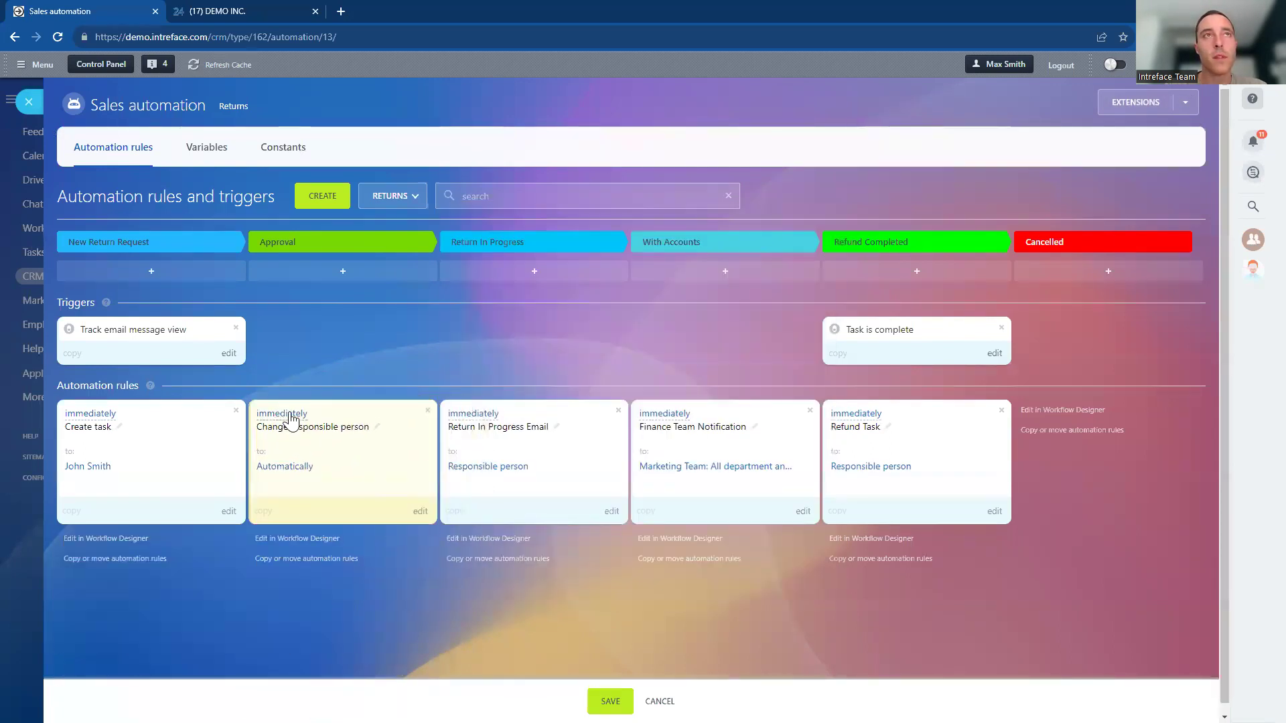
Step: Set an employee as the new responsible person in the Approval stage's rule, then save and close the automation rules
left_click(288, 426)
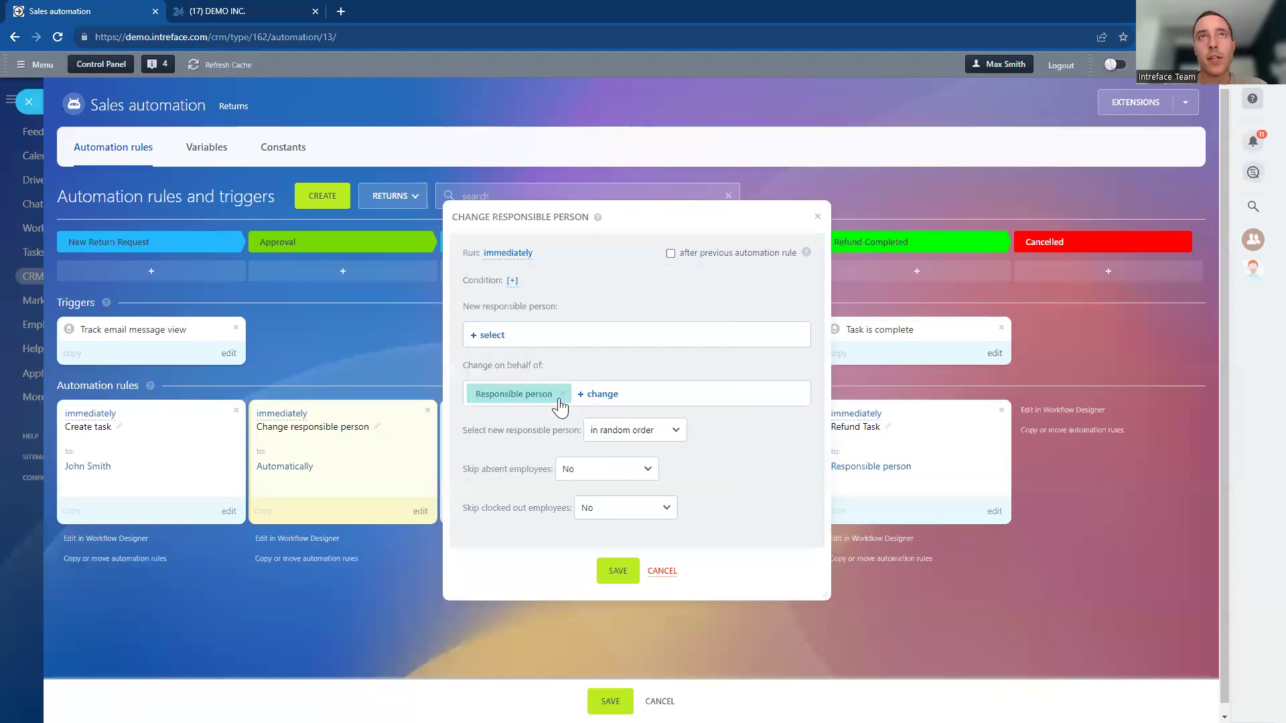
left_click(492, 335)
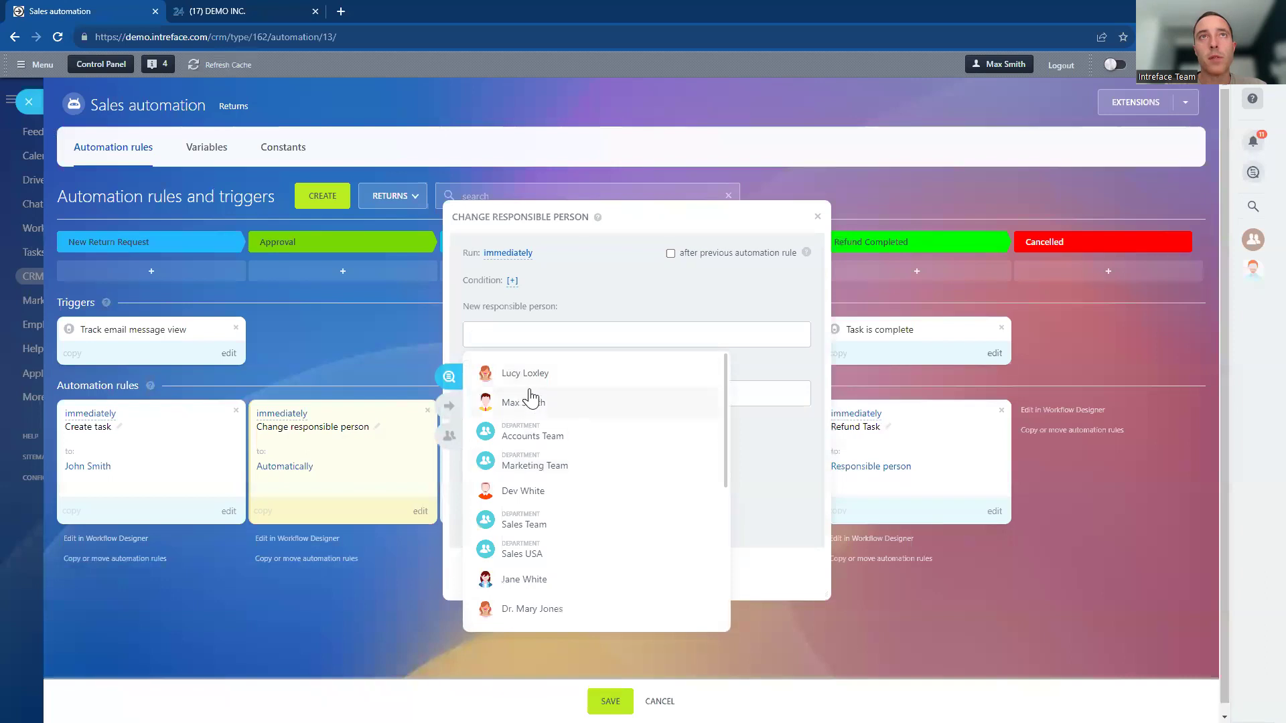
left_click(514, 406)
left_click(604, 309)
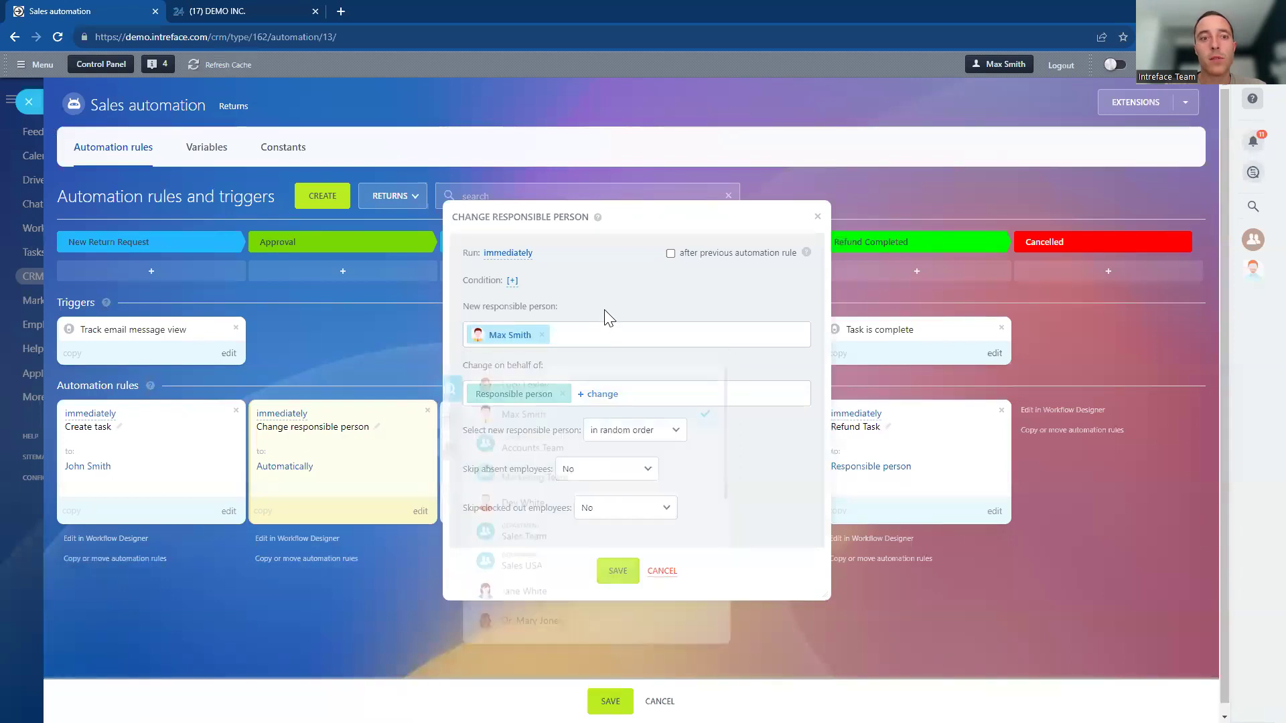
left_click(617, 574)
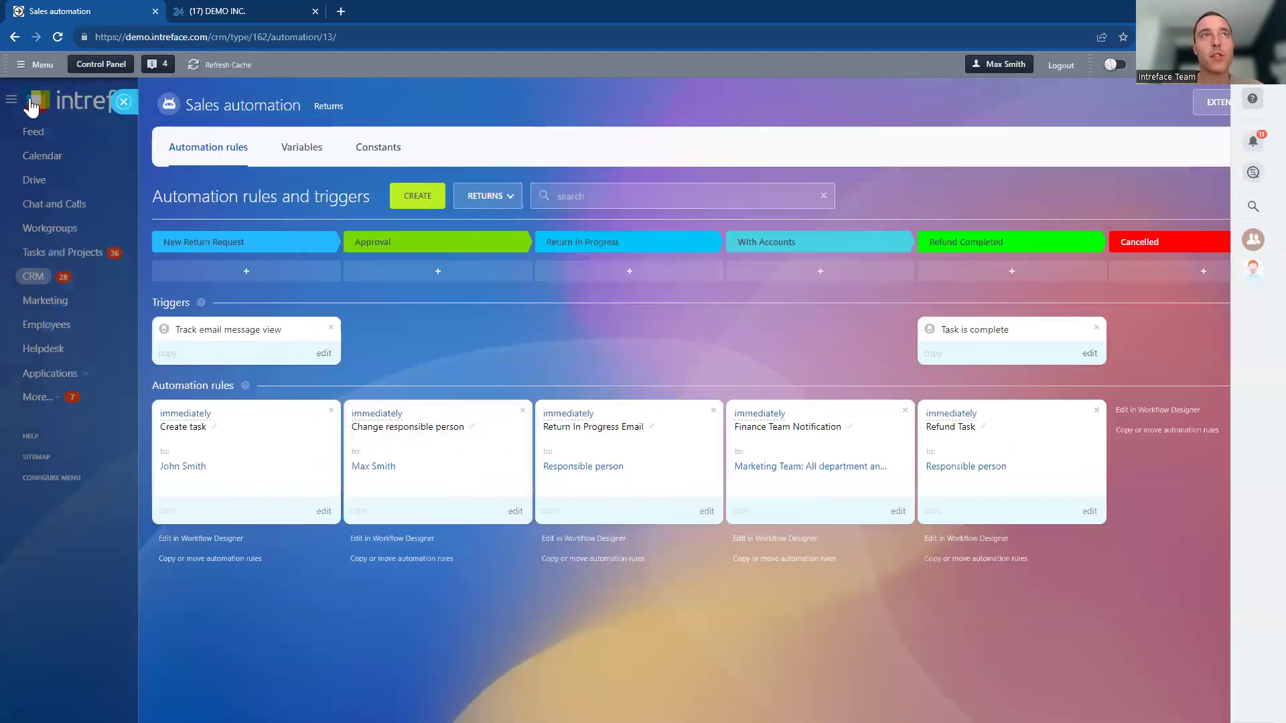
left_click(31, 106)
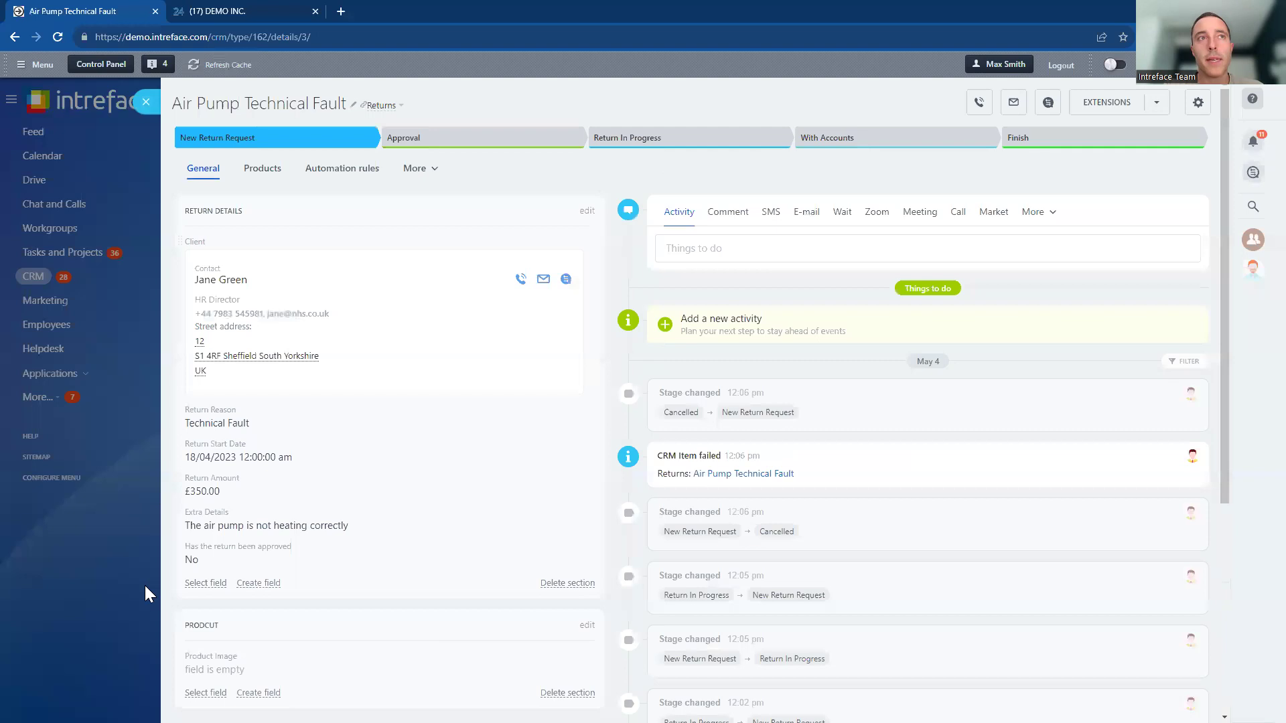
Step: Create a list field named "Max Approval" in the Return Details section with the items Yes and No
left_click(253, 585)
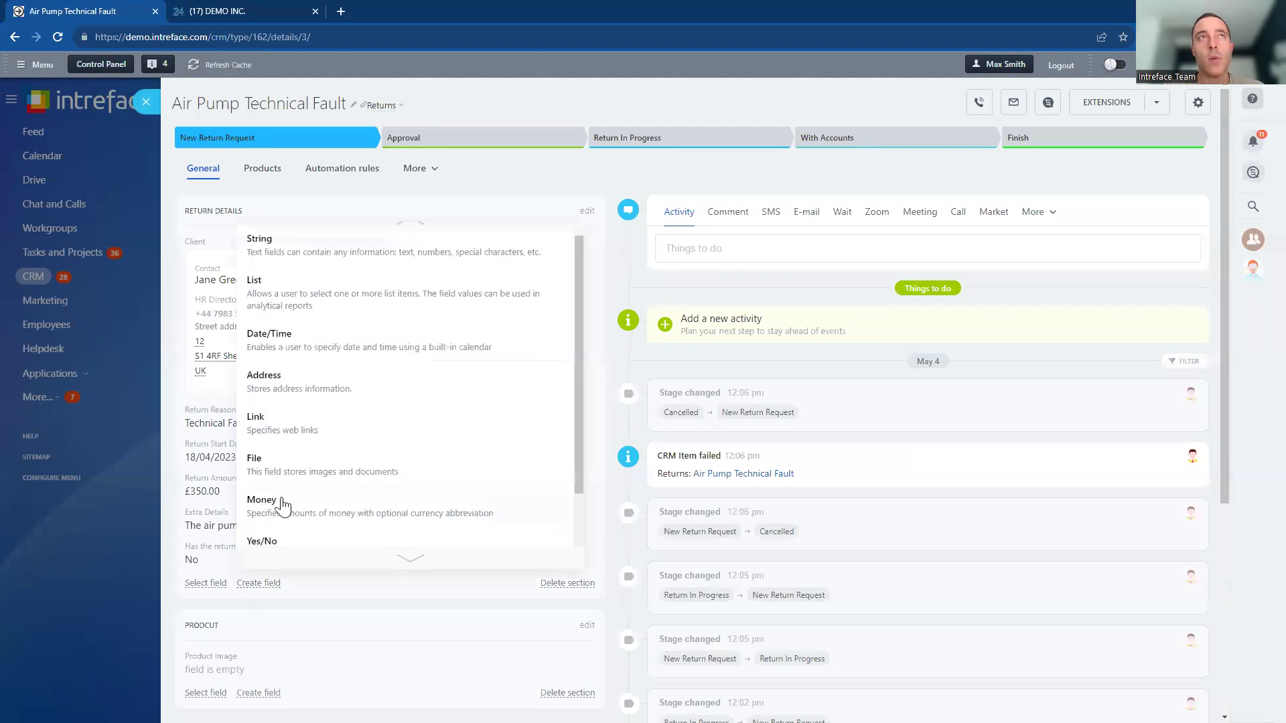
left_click_drag(295, 472, 318, 432)
left_click(278, 293)
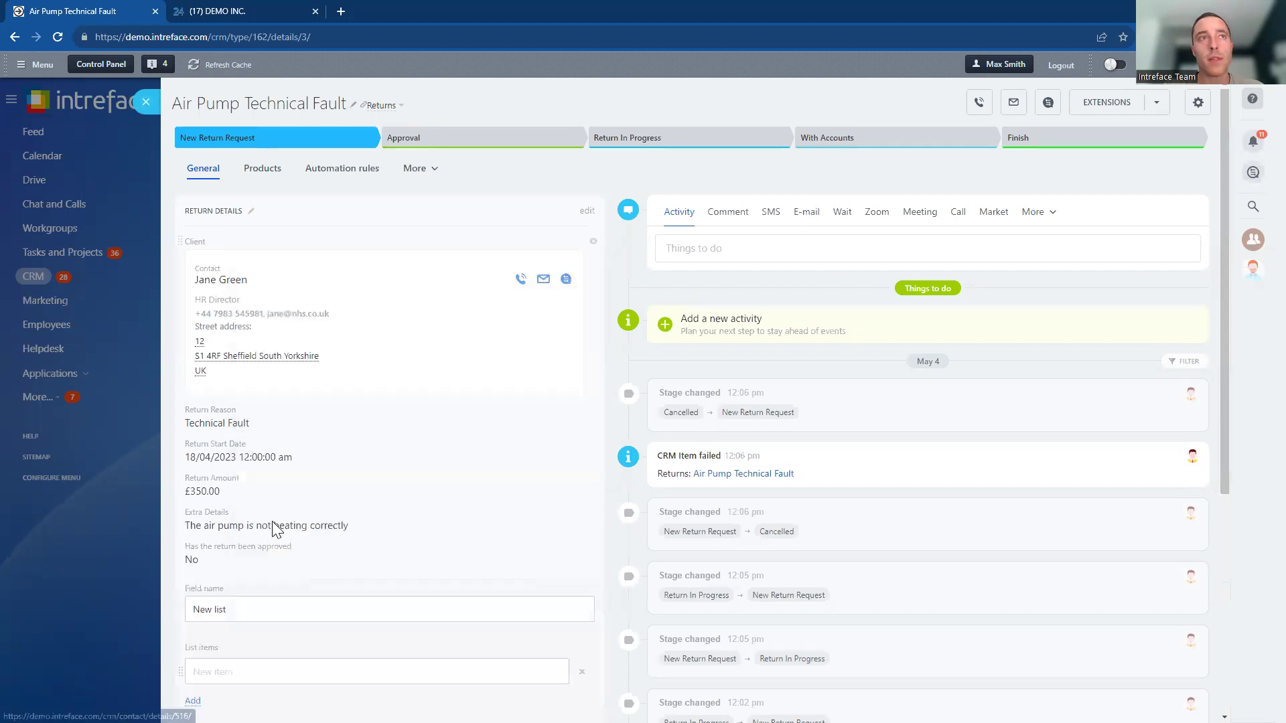
type("M")
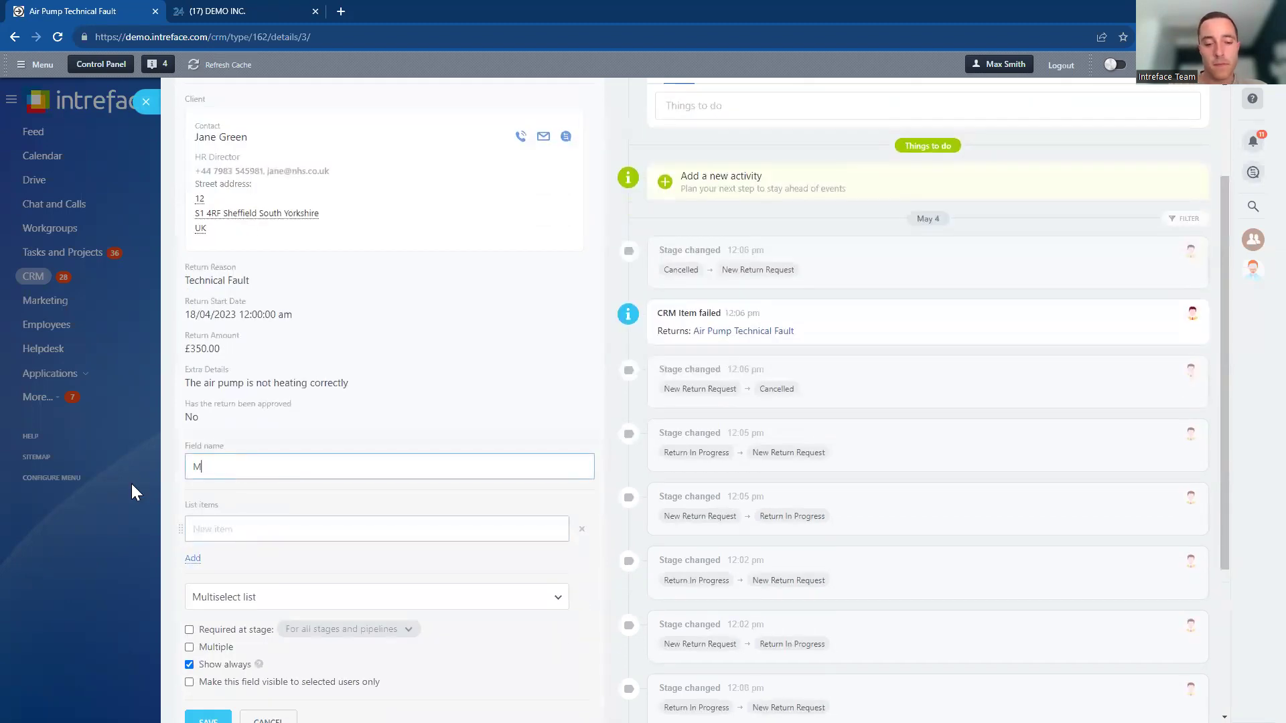
type("ax Approval")
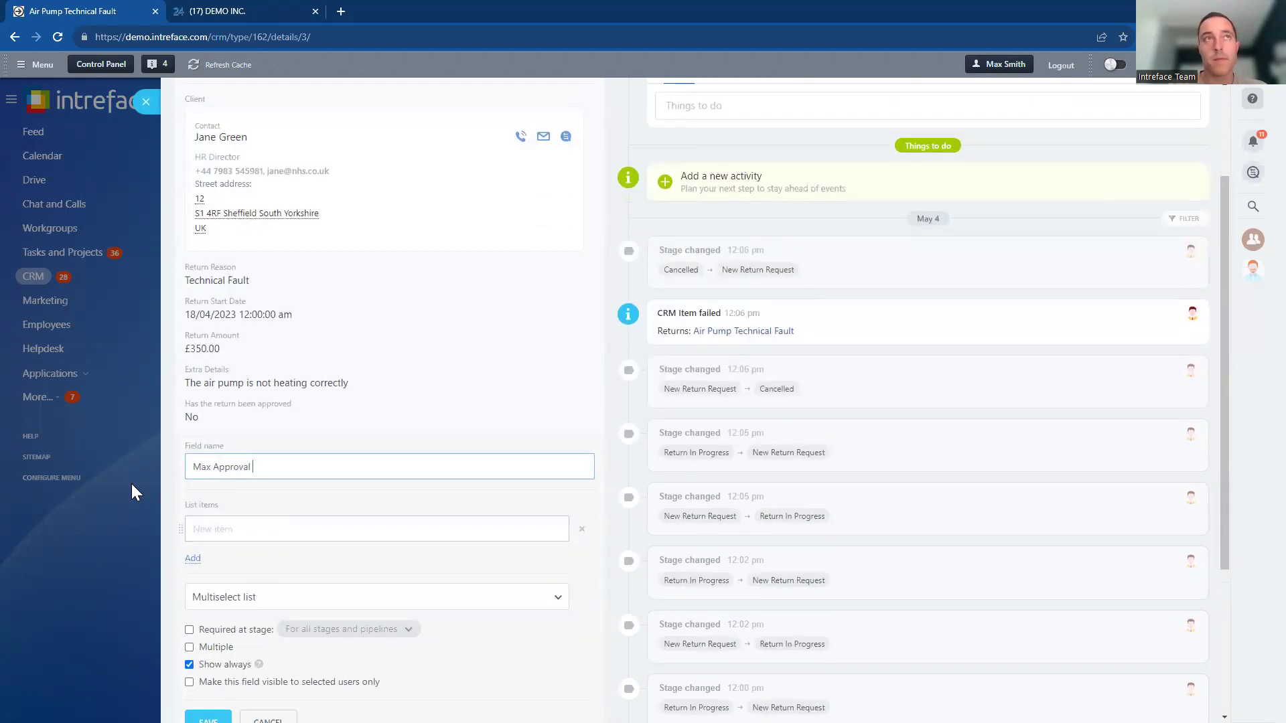
left_click(205, 526)
type("Yes")
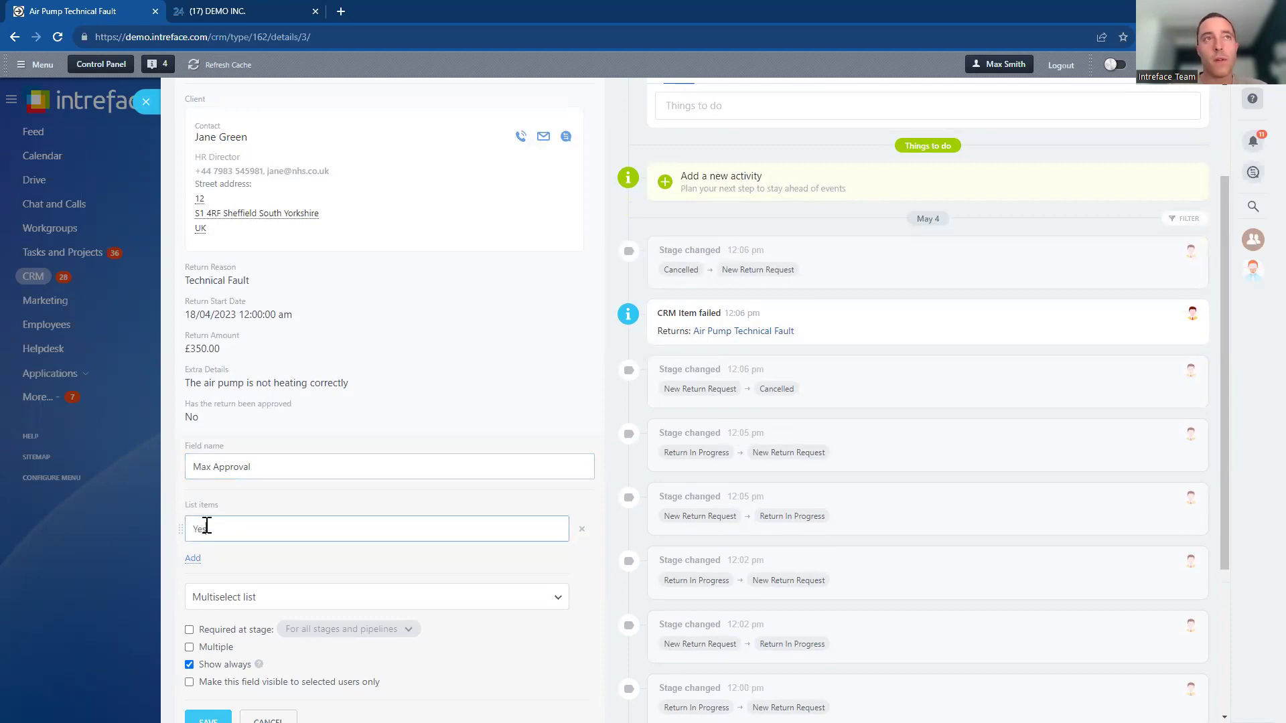
left_click(195, 558)
type("No")
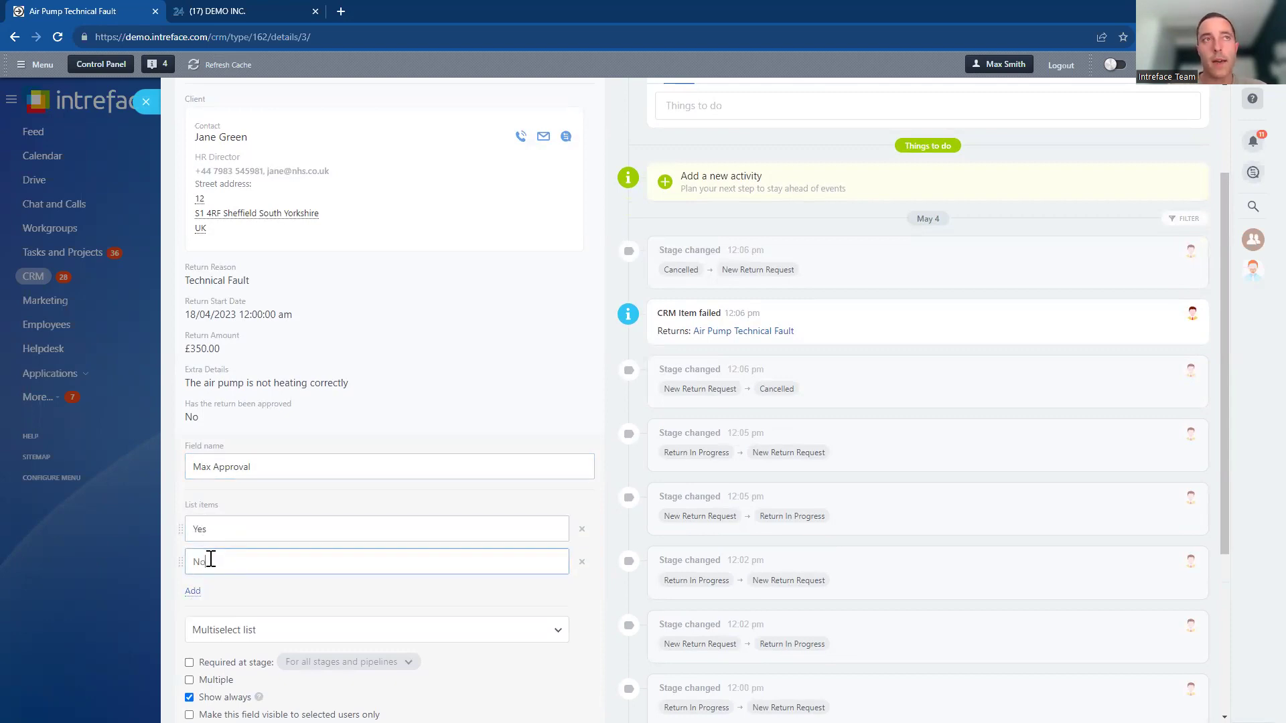
Step: Make the Max Approval field required at the Return In Progress stage rather than for all stages, and save the field
scroll(1226, 477, "down", 1)
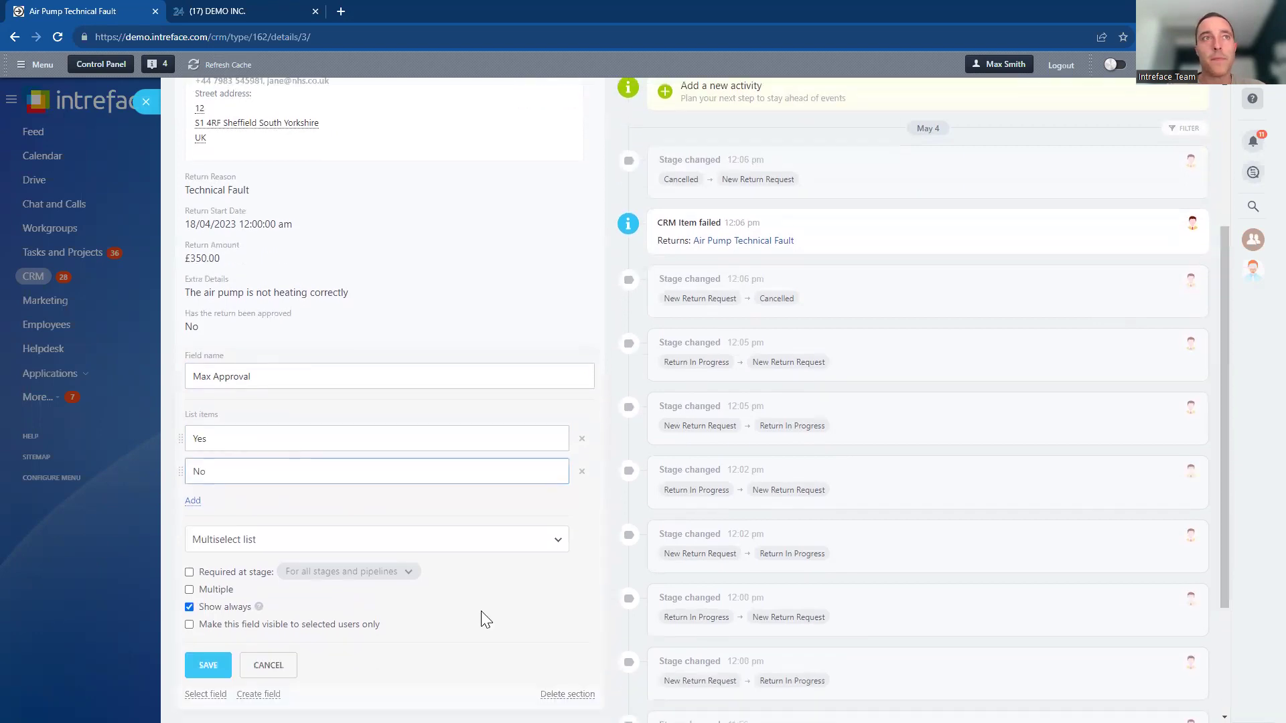
left_click(189, 572)
left_click(333, 573)
left_click(291, 340)
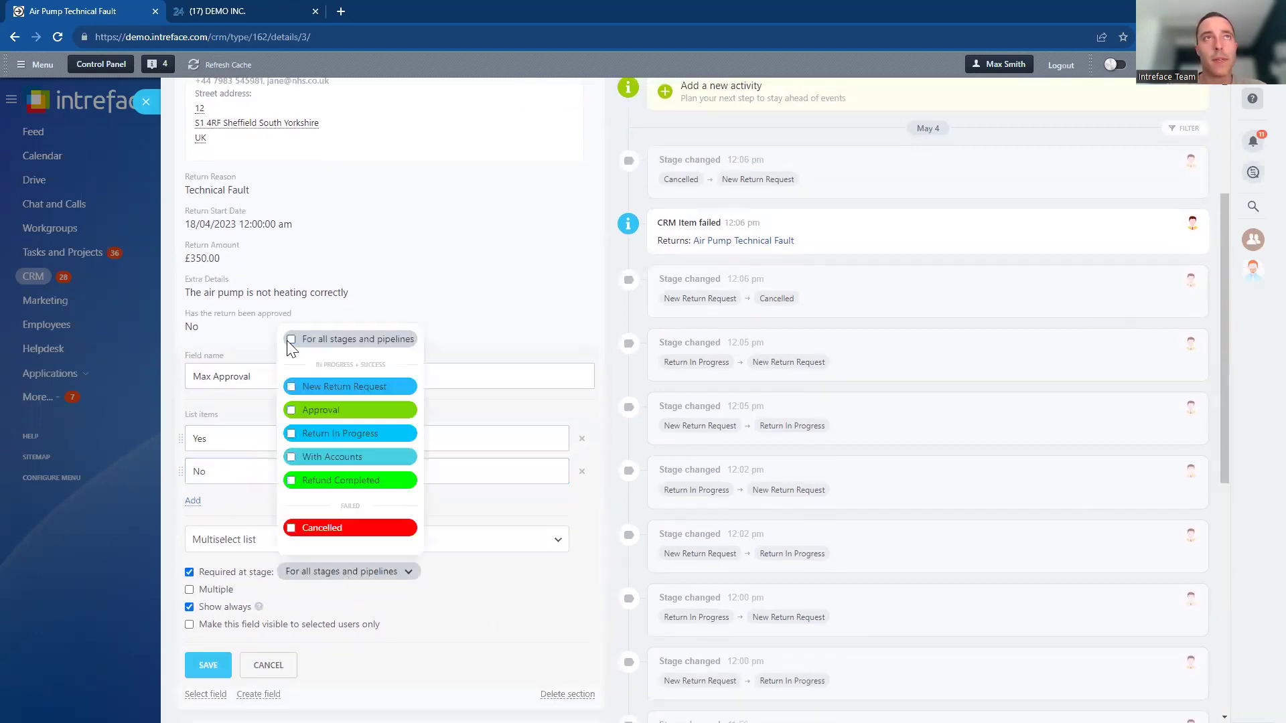
left_click(291, 480)
left_click(206, 665)
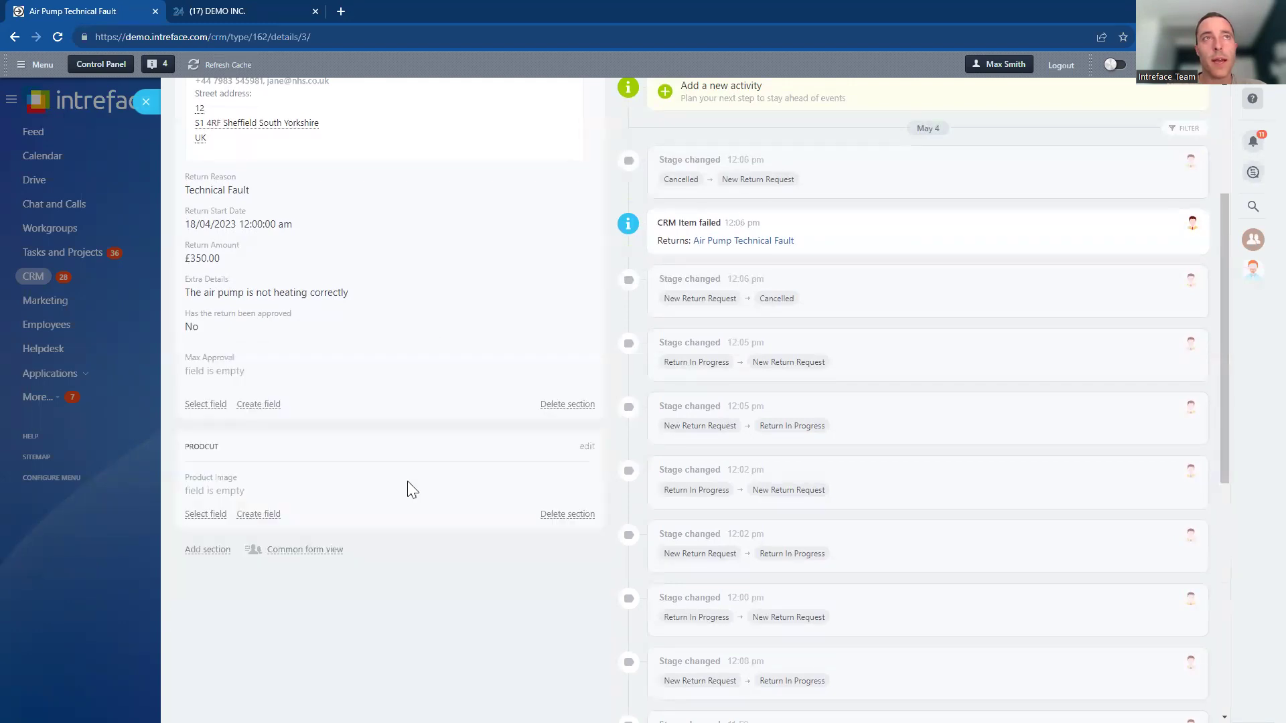
Step: Save the return with Max Approval left unselected and move it to the Approval stage
left_click(213, 365)
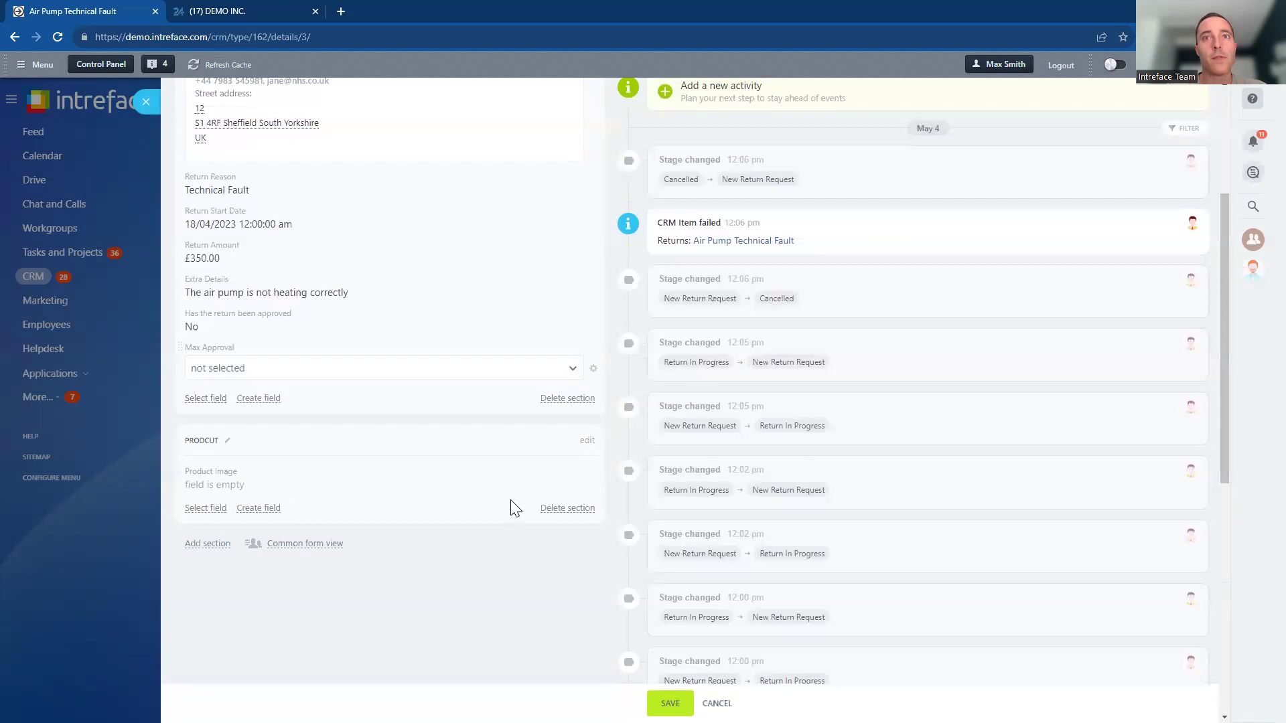
left_click(667, 700)
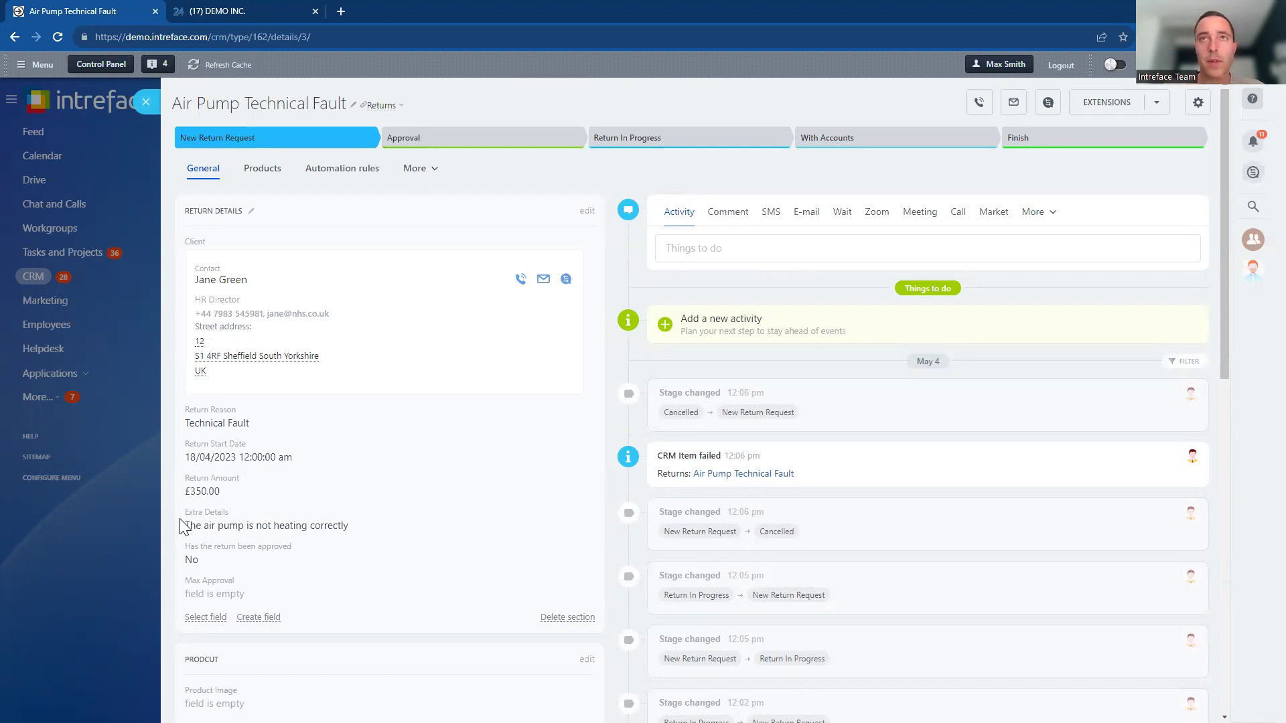
left_click(429, 138)
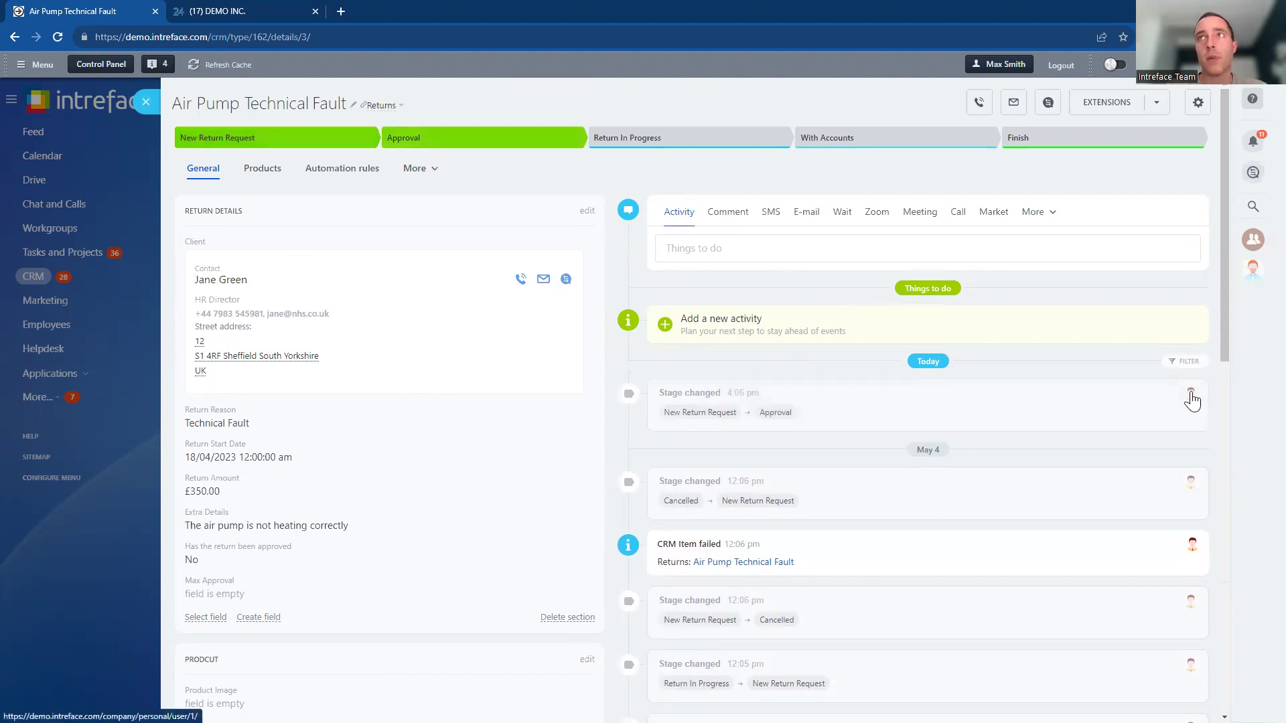
Step: Advance the return to the Return In Progress stage, setting the required Max Approval field to Yes
left_click(643, 138)
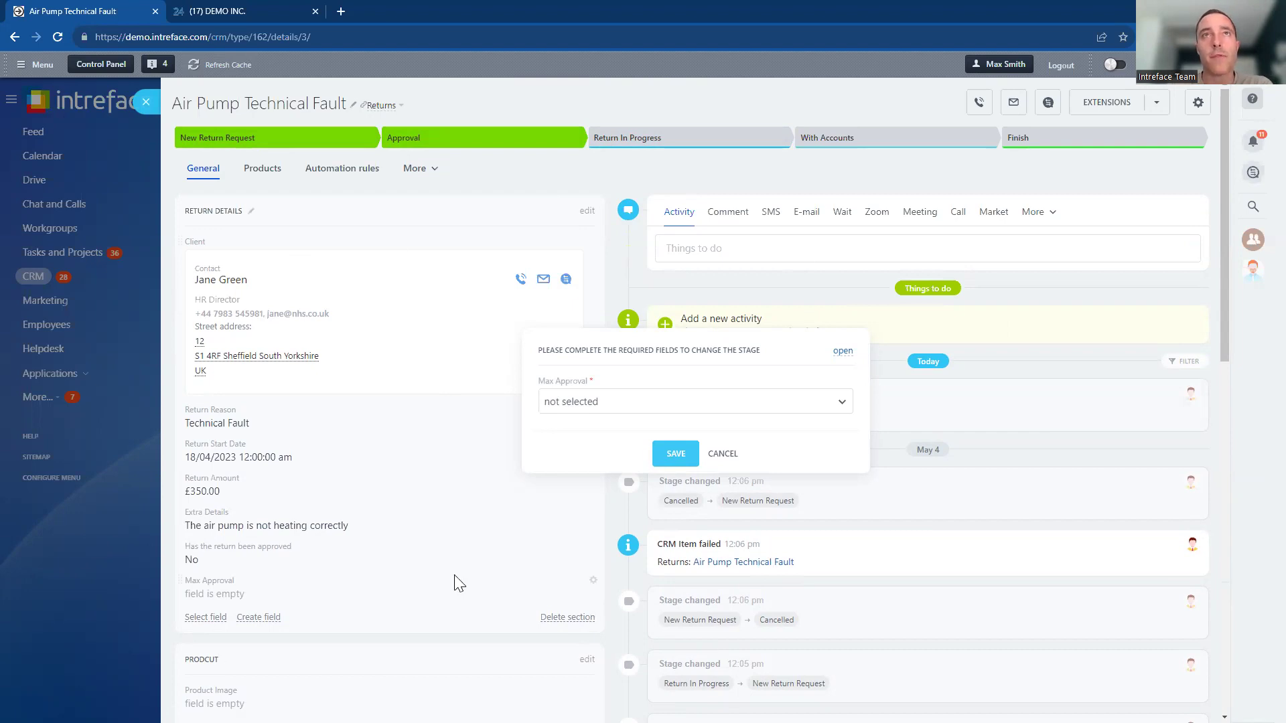
left_click(598, 402)
left_click(570, 455)
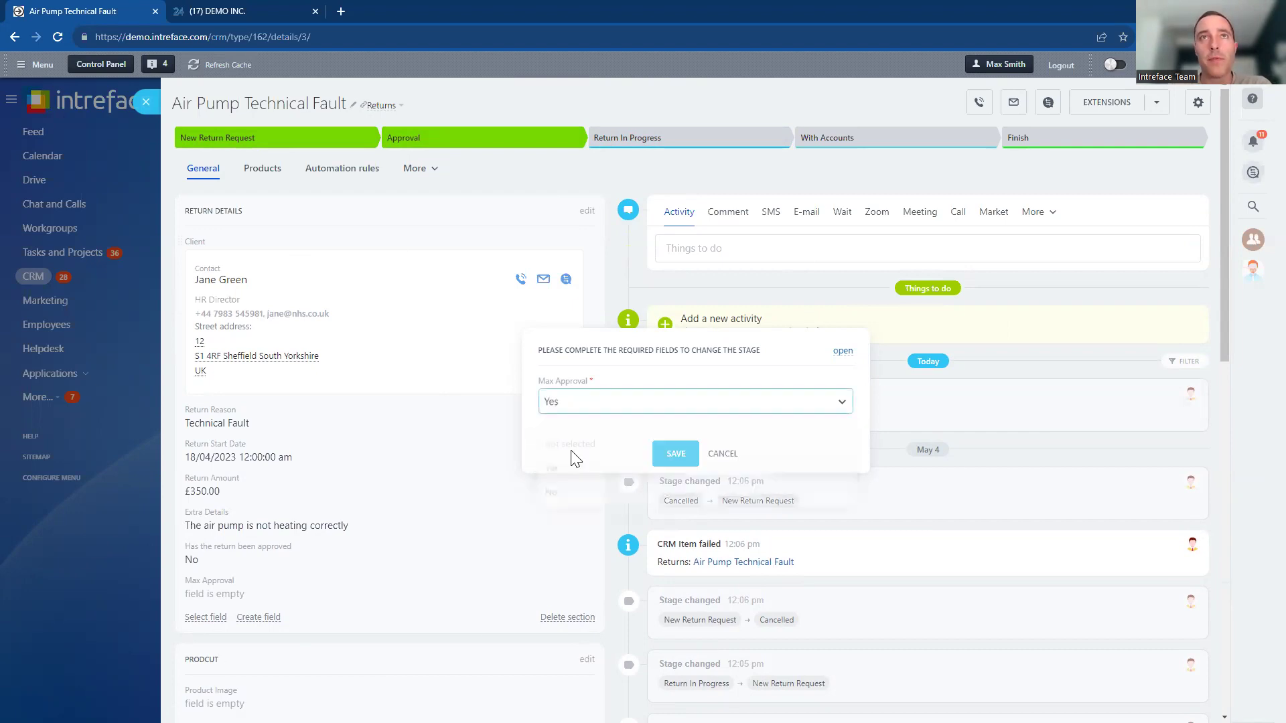
left_click(666, 454)
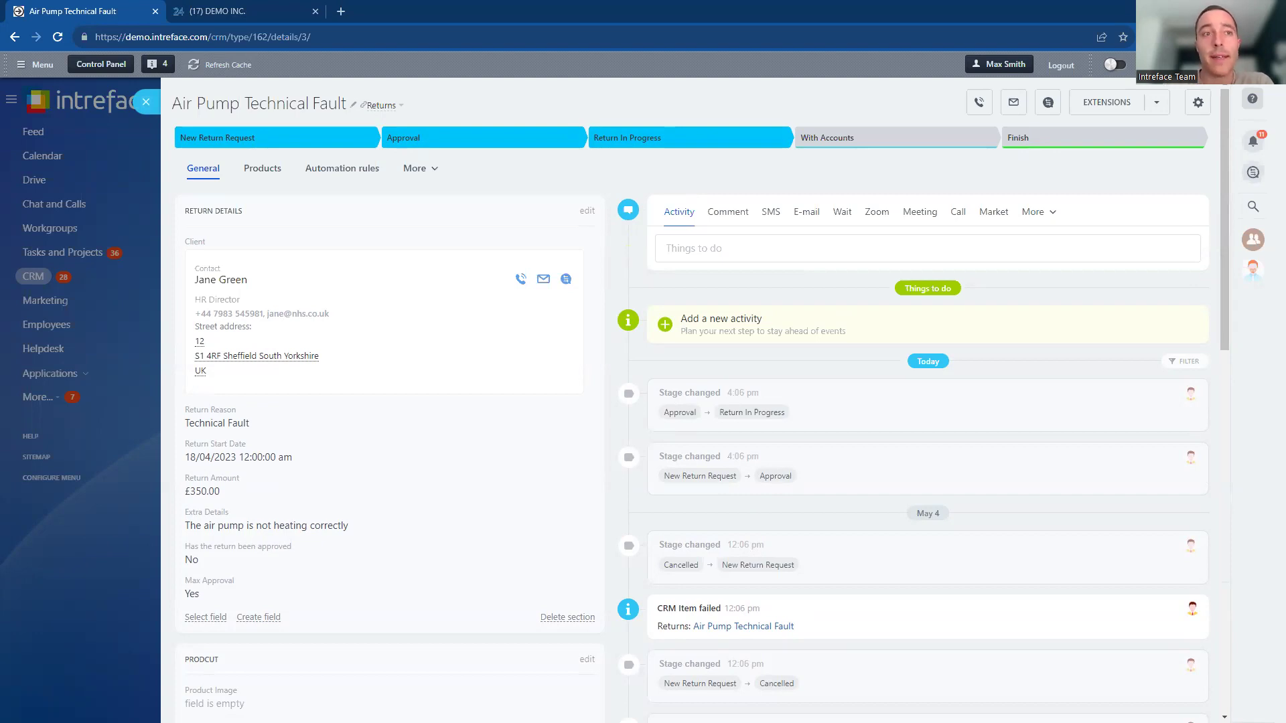
Step: Leave the return and open the Horion Website Order deals pipeline in the DEMO INC. portal
left_click(146, 102)
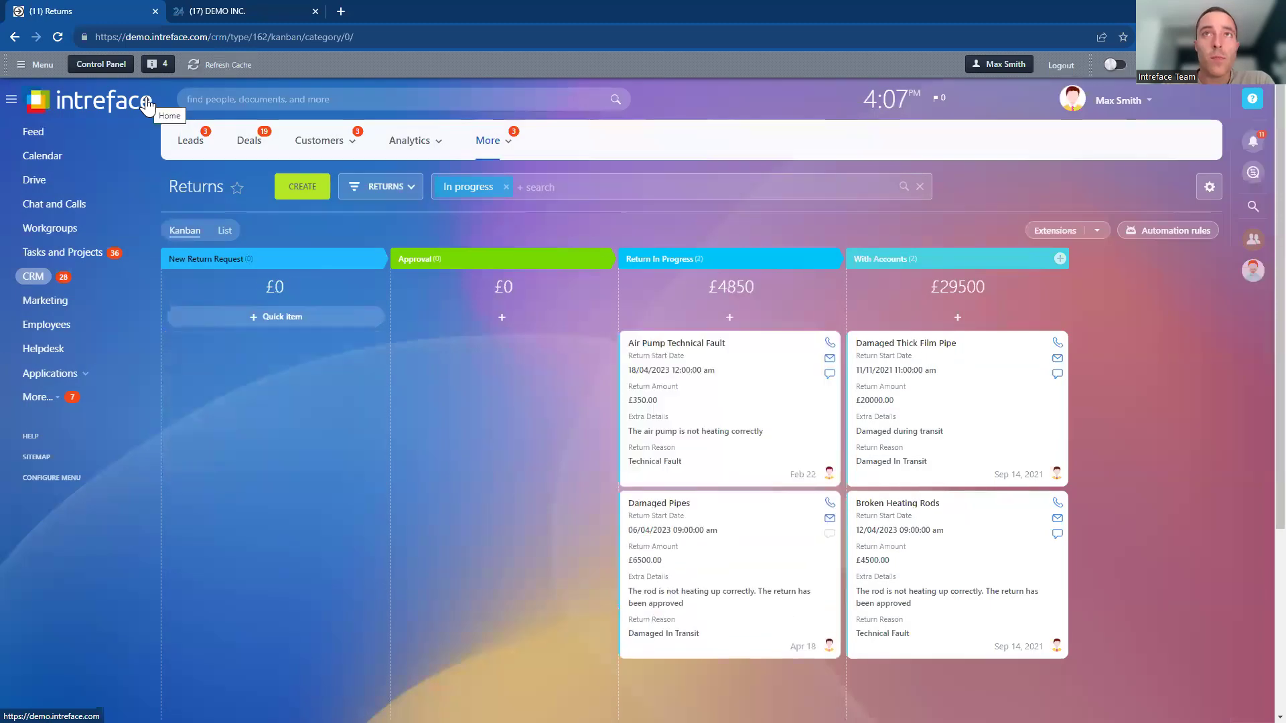
left_click(246, 146)
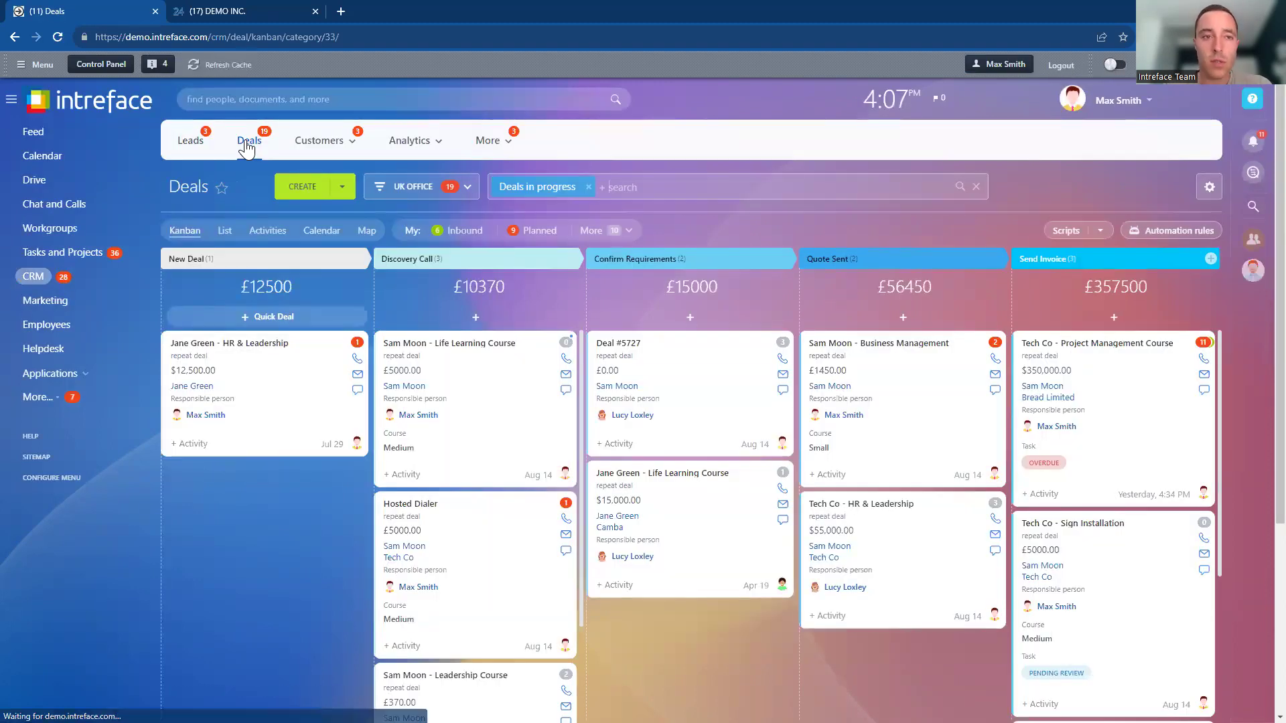
left_click(253, 14)
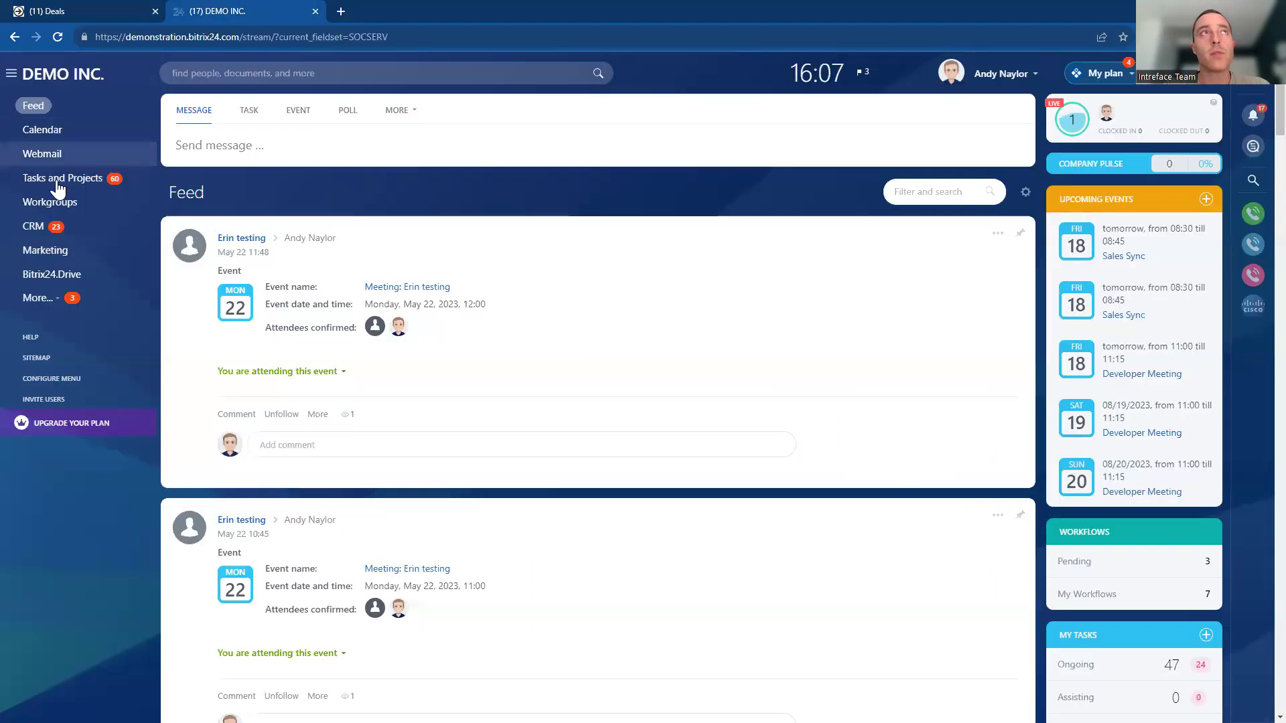
left_click(30, 228)
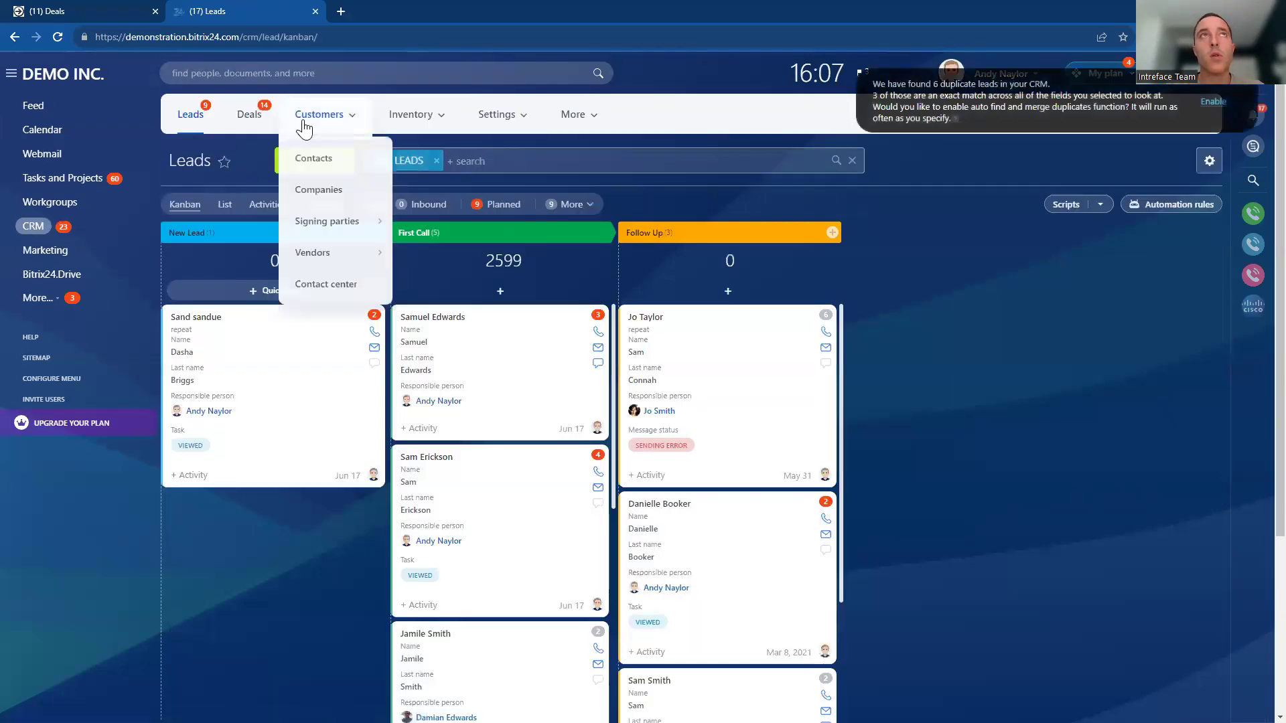
left_click(248, 119)
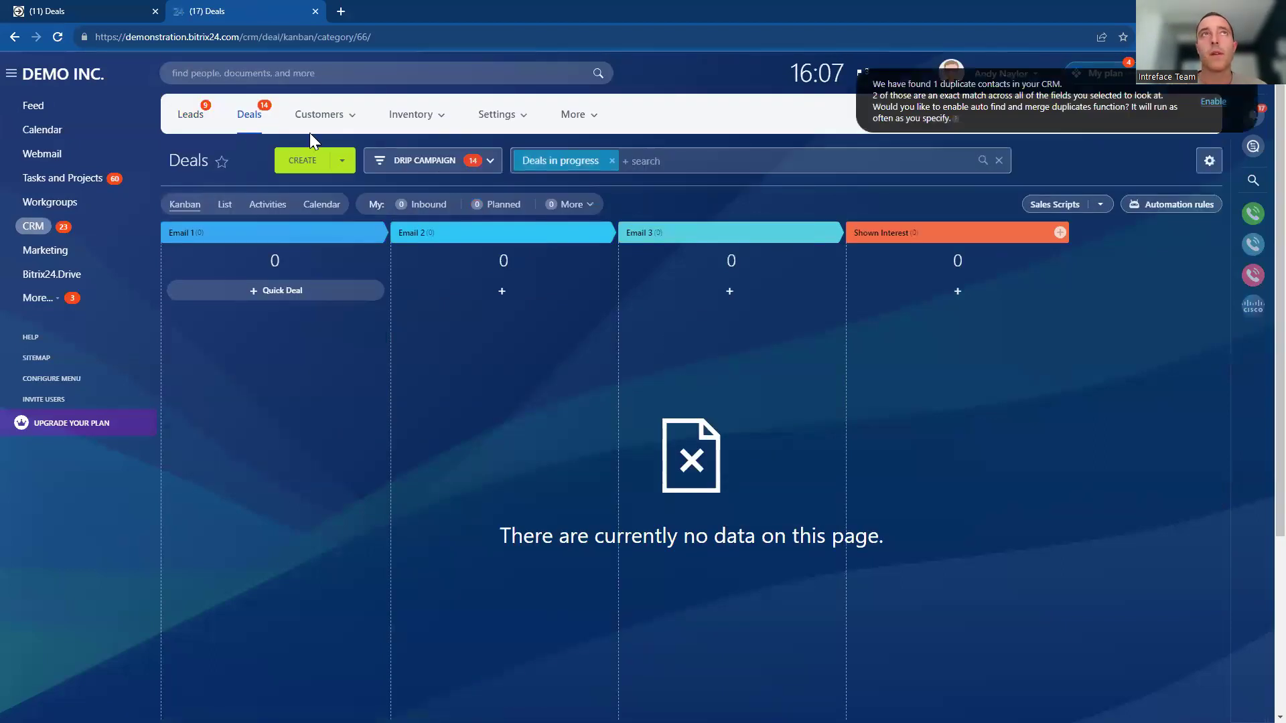
left_click(401, 161)
left_click(414, 199)
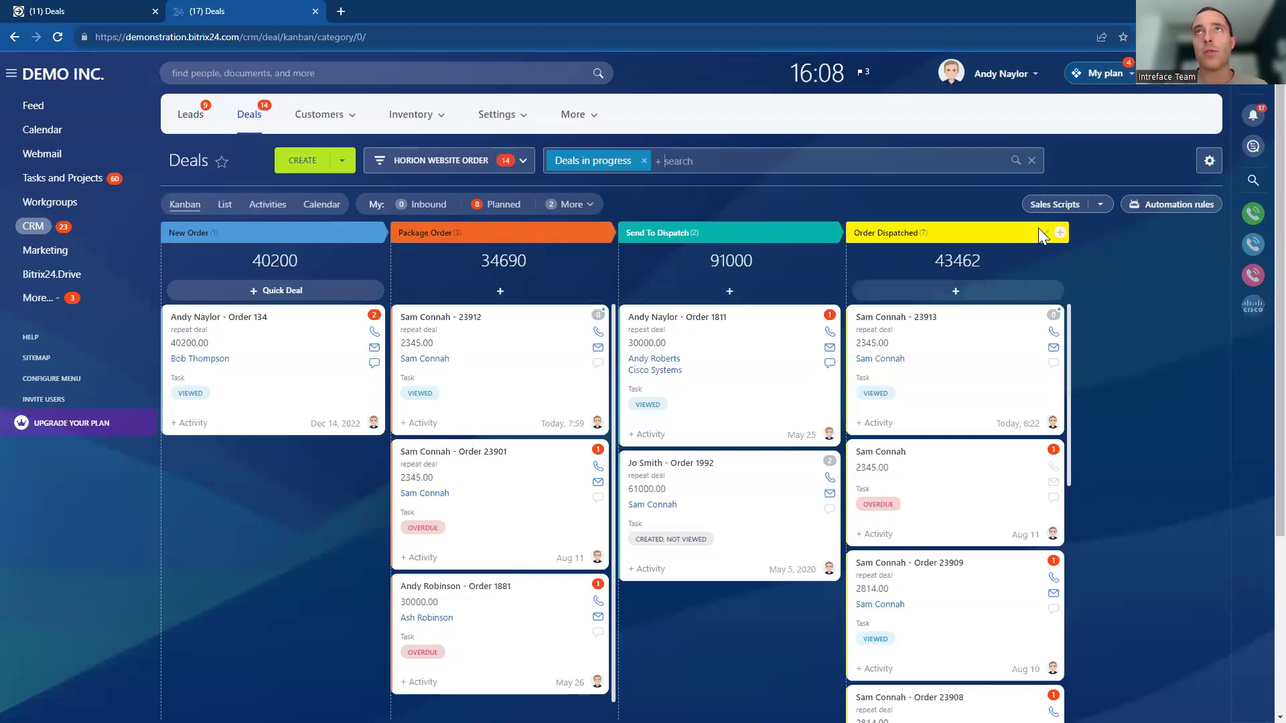
Step: Add a "Send email to customer" automation rule to the New Order stage of the Horion Website Order pipeline
left_click(1144, 213)
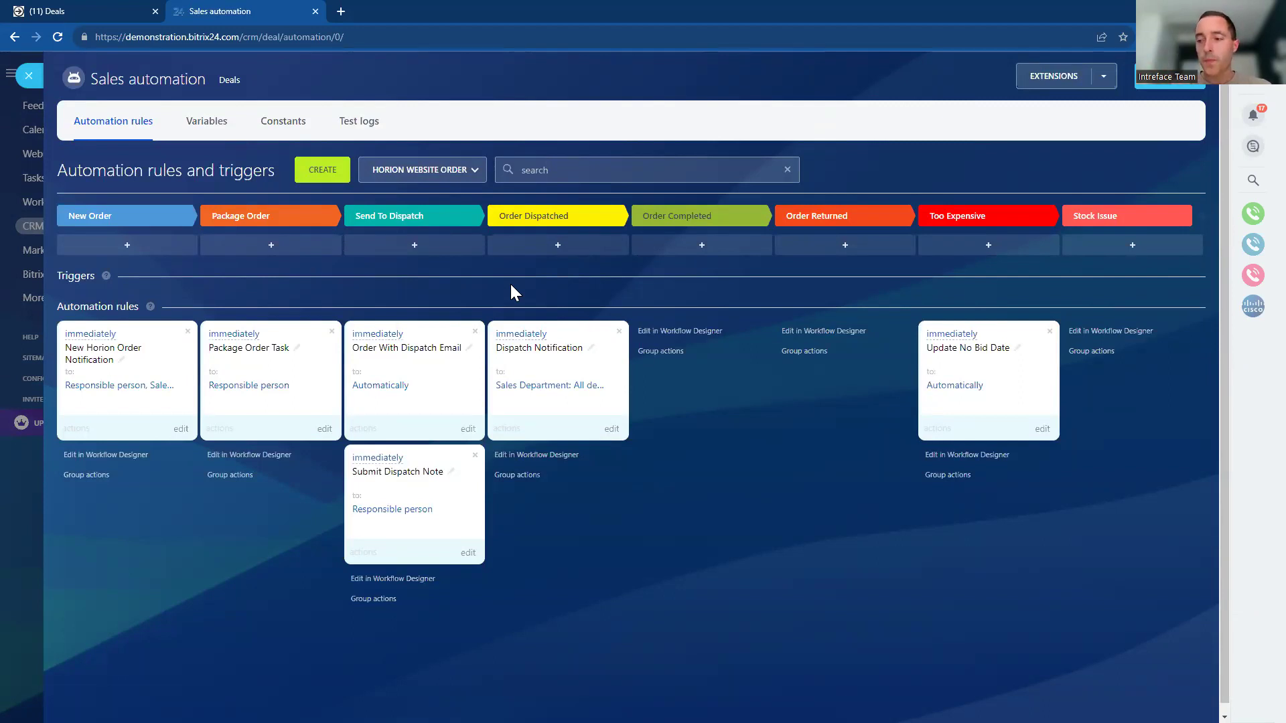
left_click(323, 171)
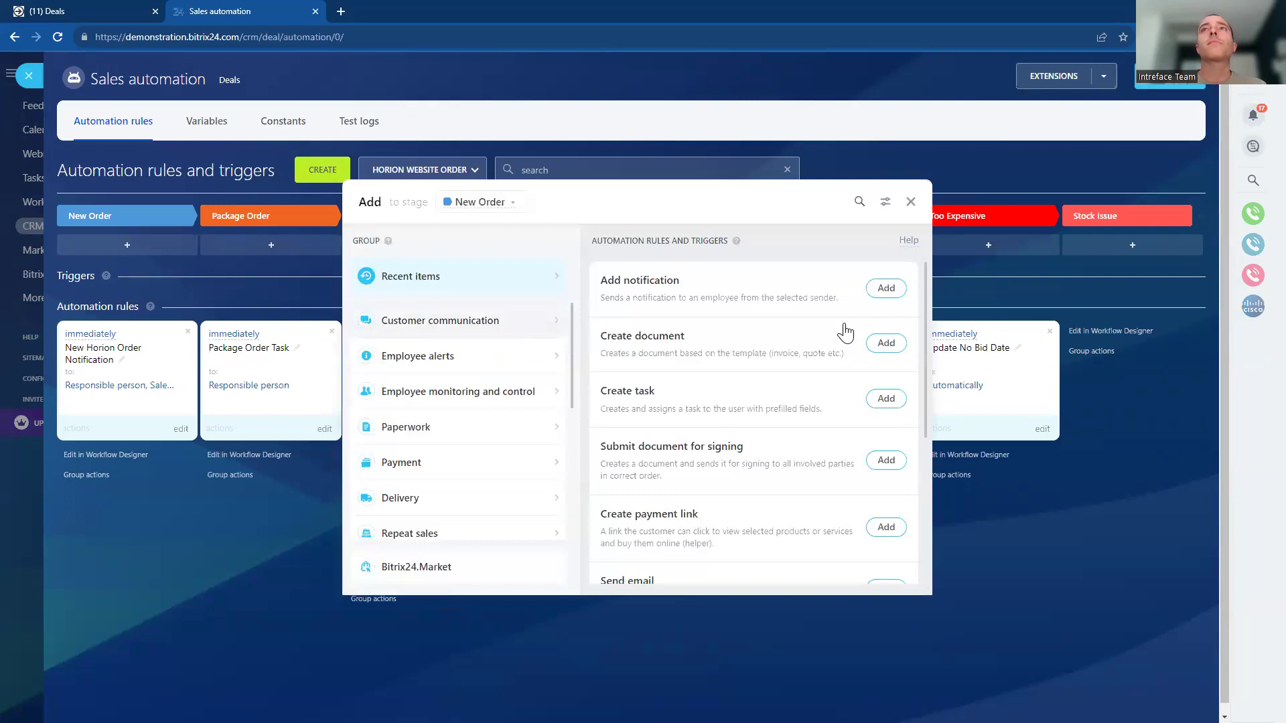
left_click(857, 202)
type("email")
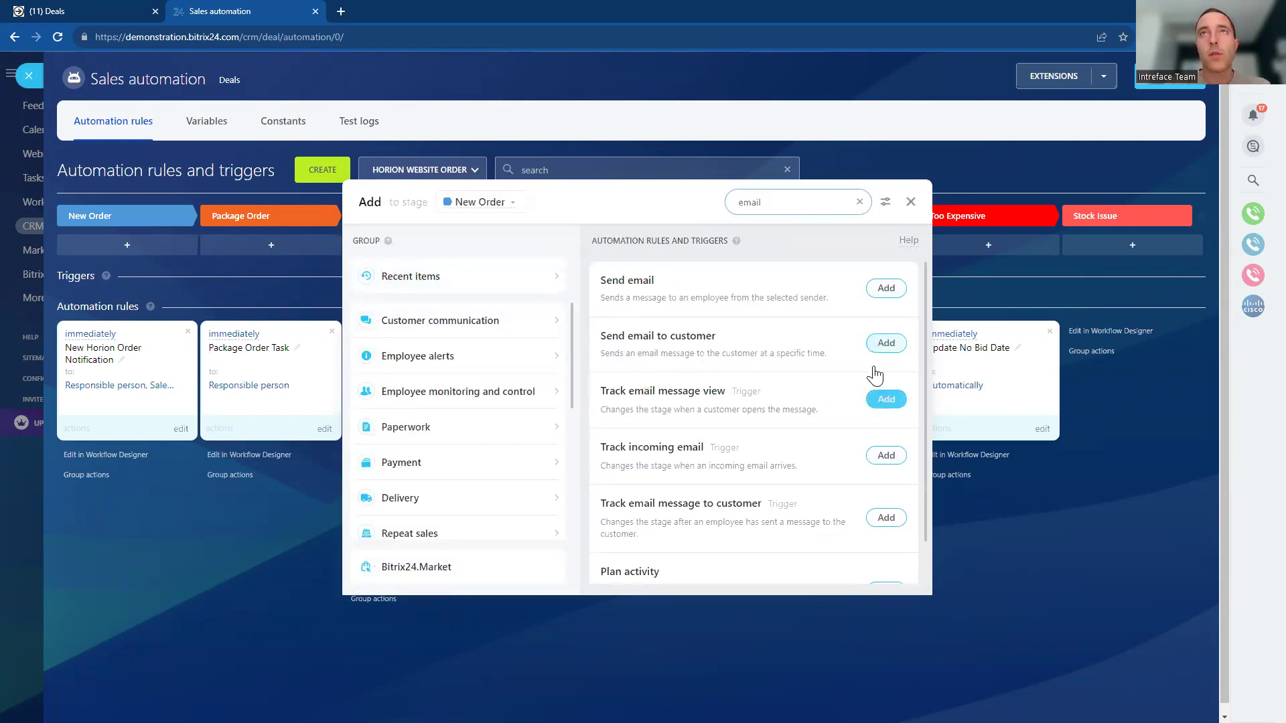
left_click(885, 344)
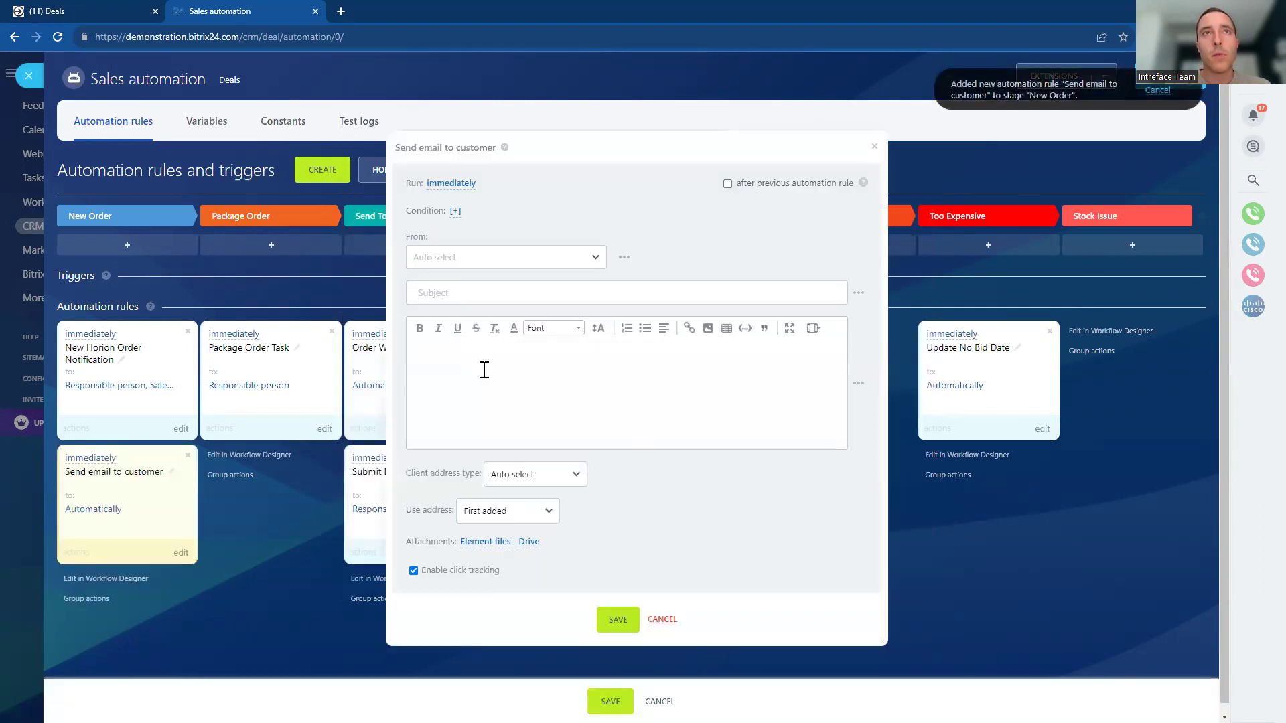
Step: Start the email message with "Hello" followed by the deal's Contacts placeholder
left_click(428, 362)
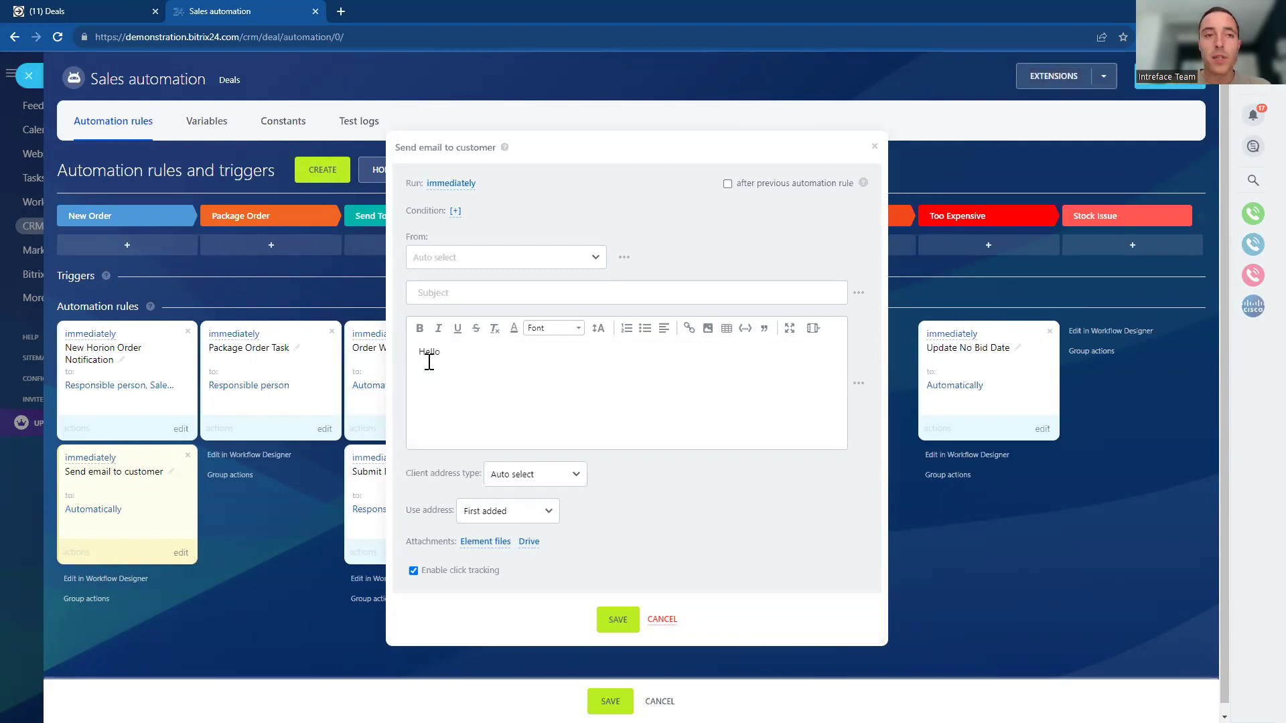
type("Hello")
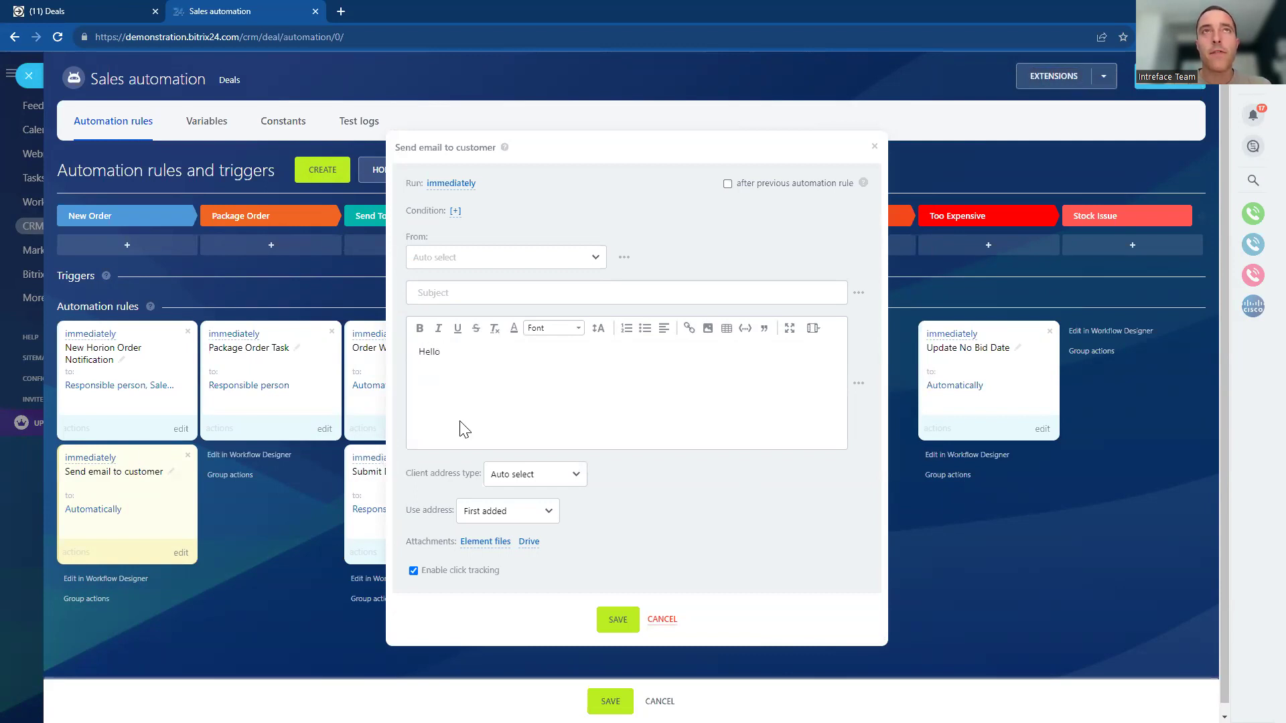
left_click(859, 385)
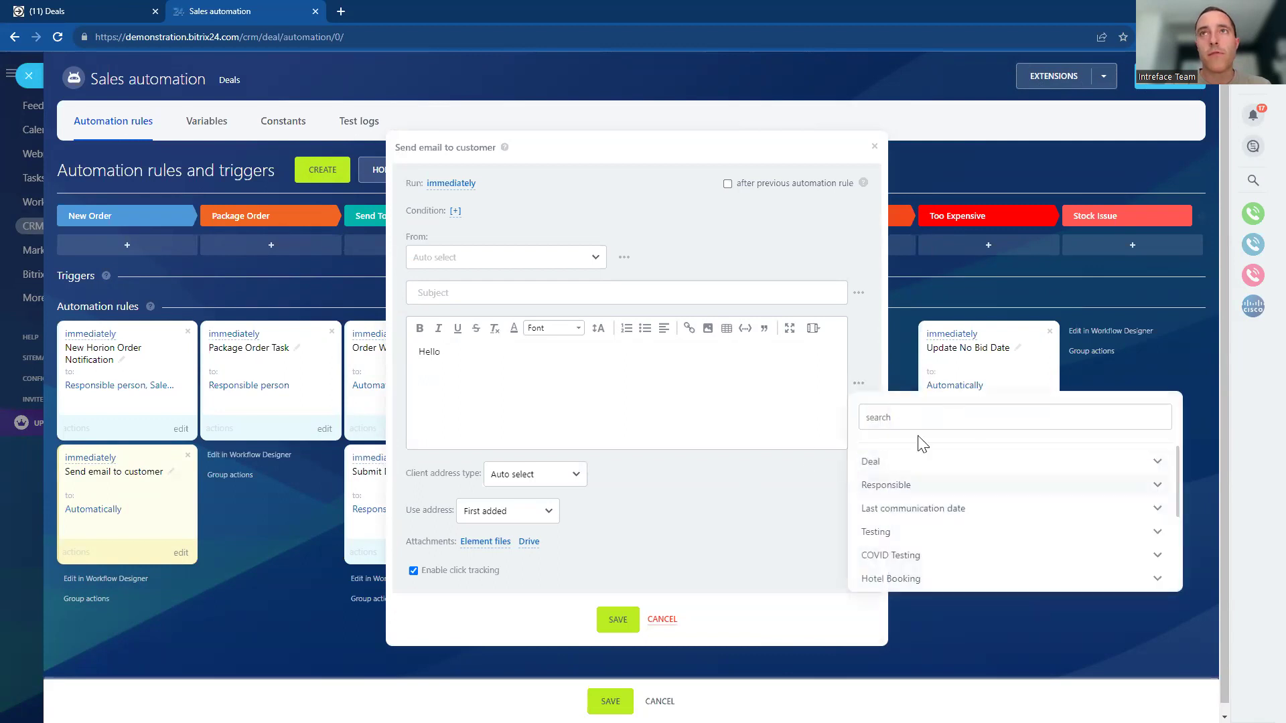
type("contact n")
key("BackSpace")
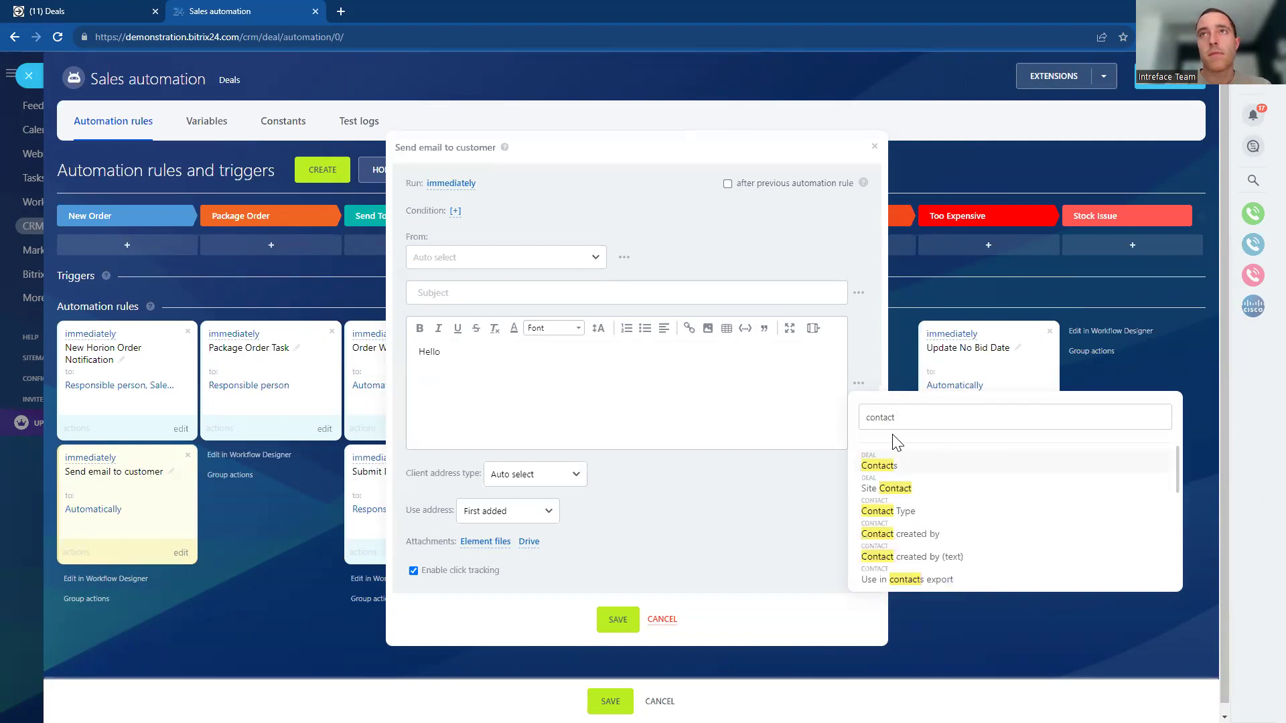
left_click(874, 466)
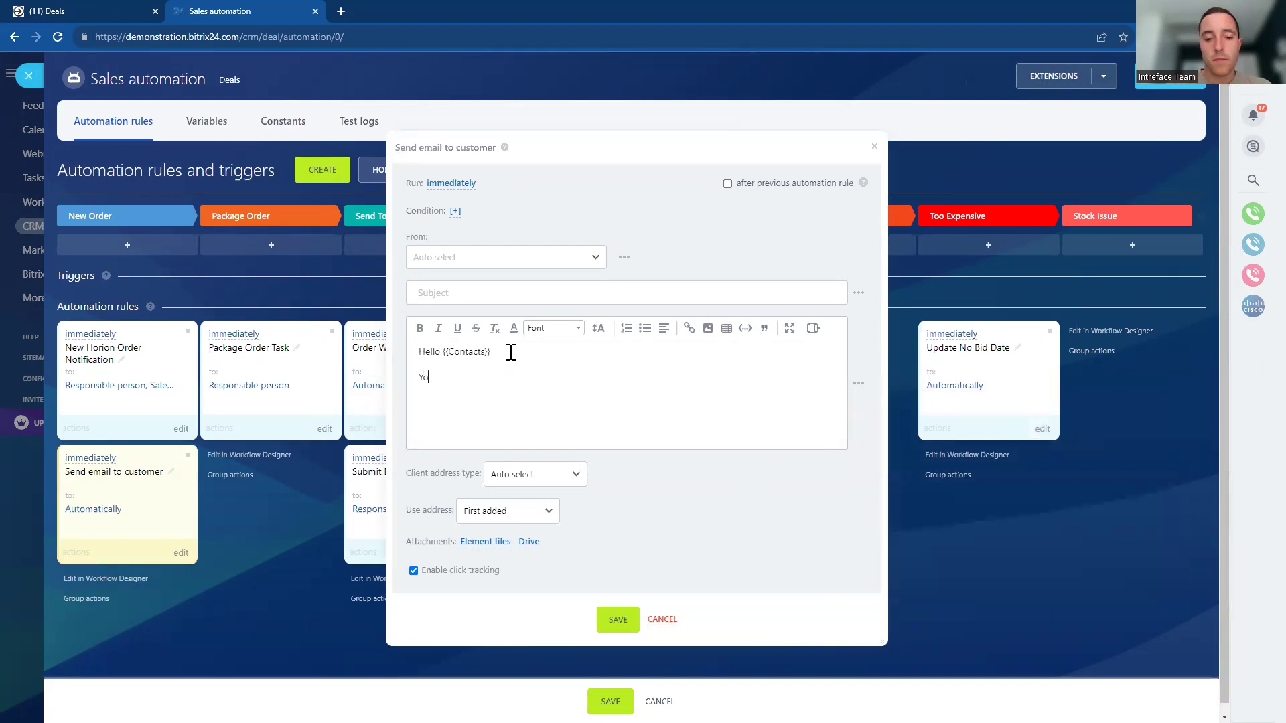
Step: Write "Your order is now being packaged." below the greeting, with "Kind Regards" as the closing line
type("der is now")
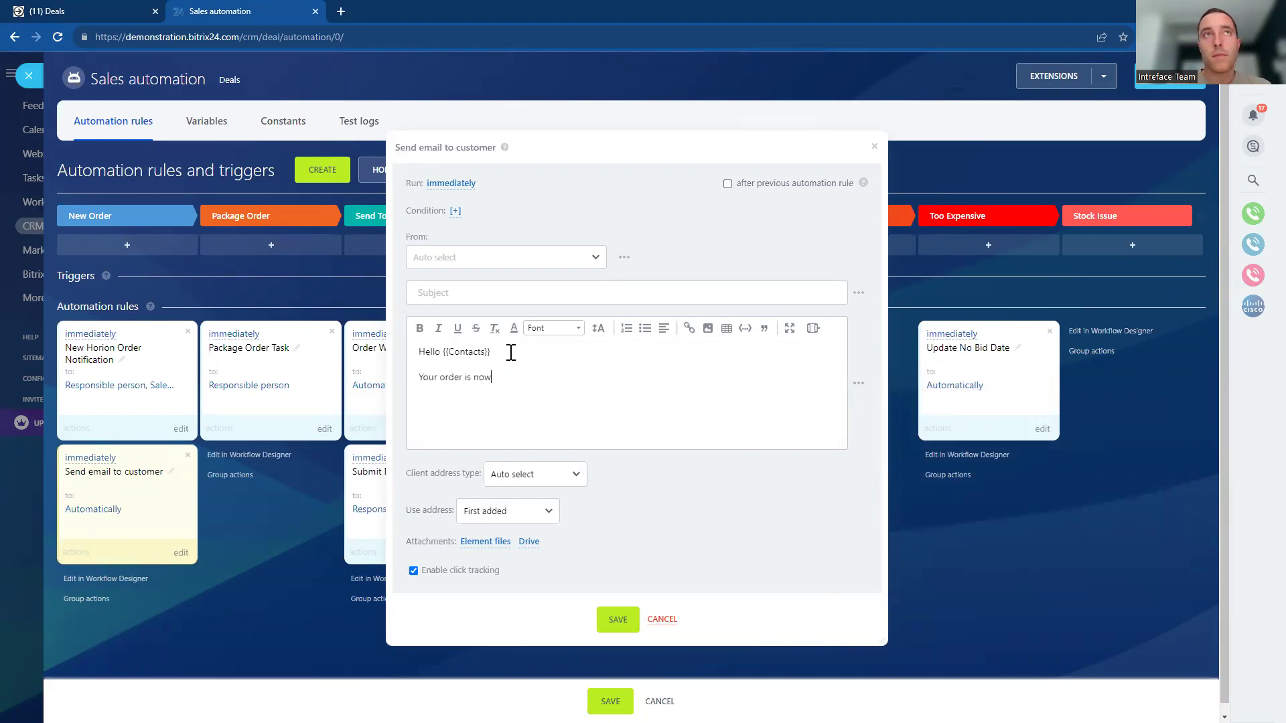
type(" being packahe")
key("BackSpace")
key("BackSpace")
type("ged.  ")
type("Kind Regards")
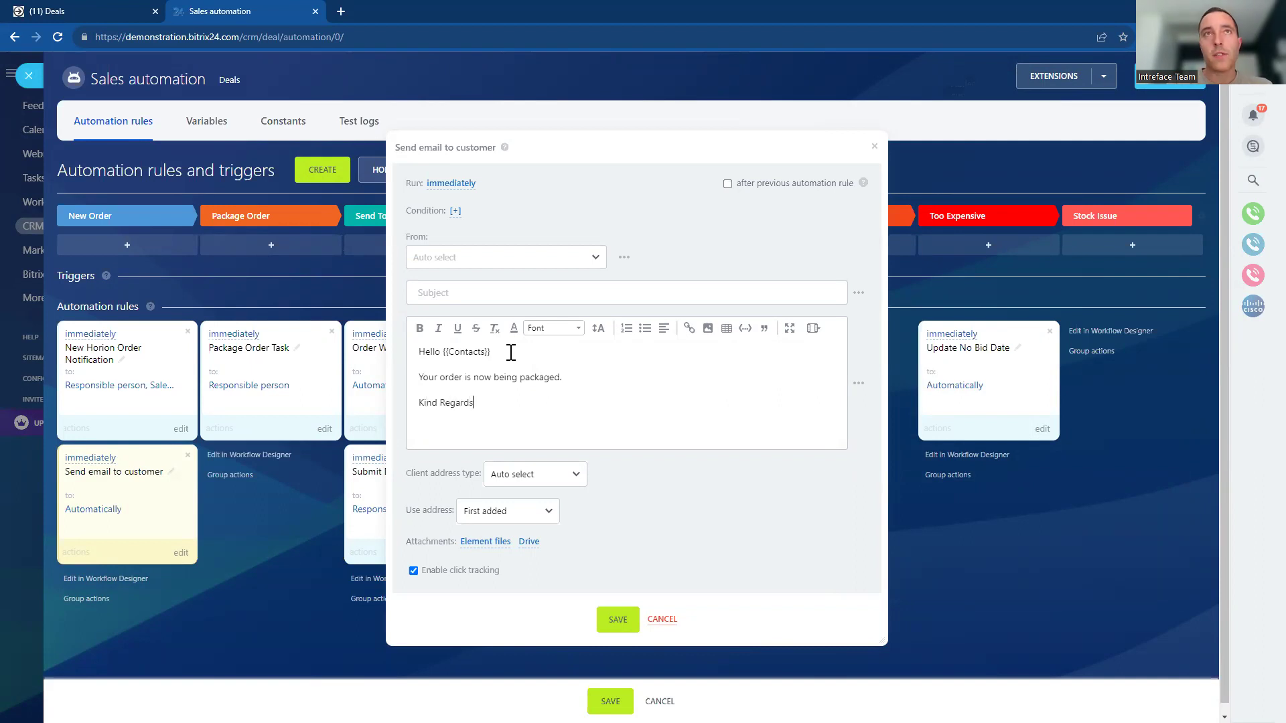
Step: Insert the deal's "Responsible person (text)" placeholder below Kind Regards as the email signature
left_click(858, 384)
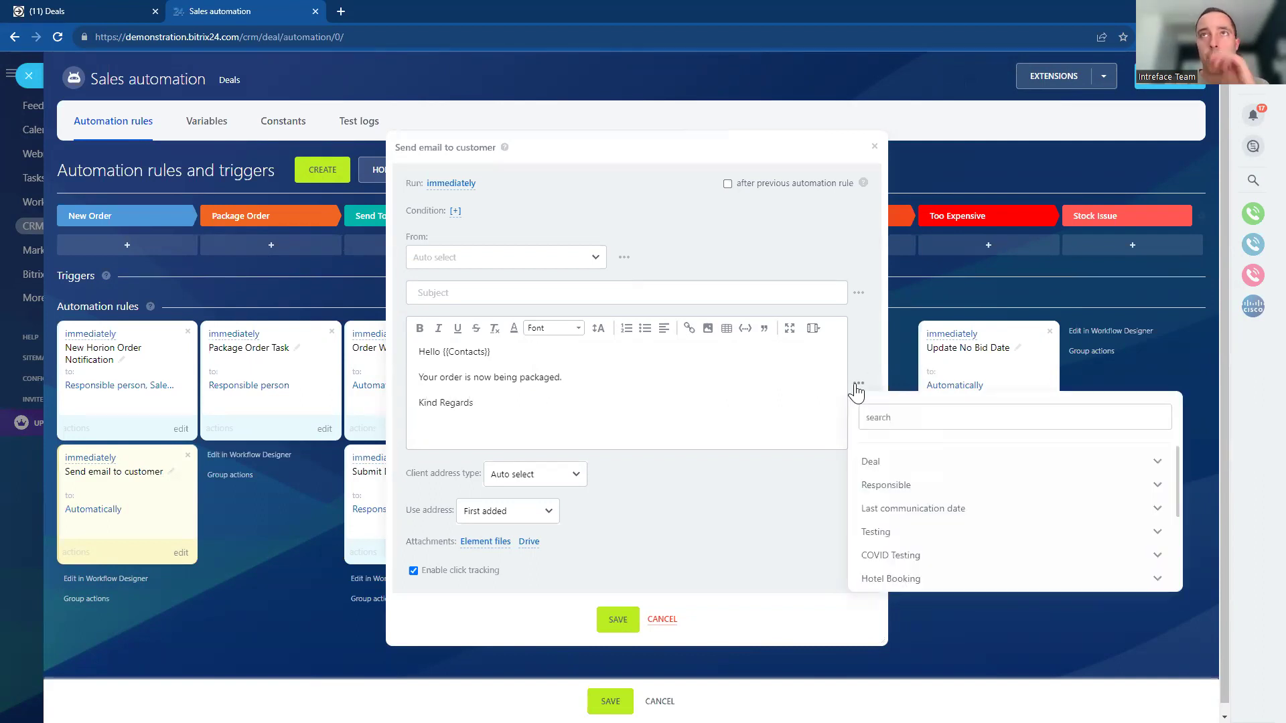
left_click(887, 417)
type("respons")
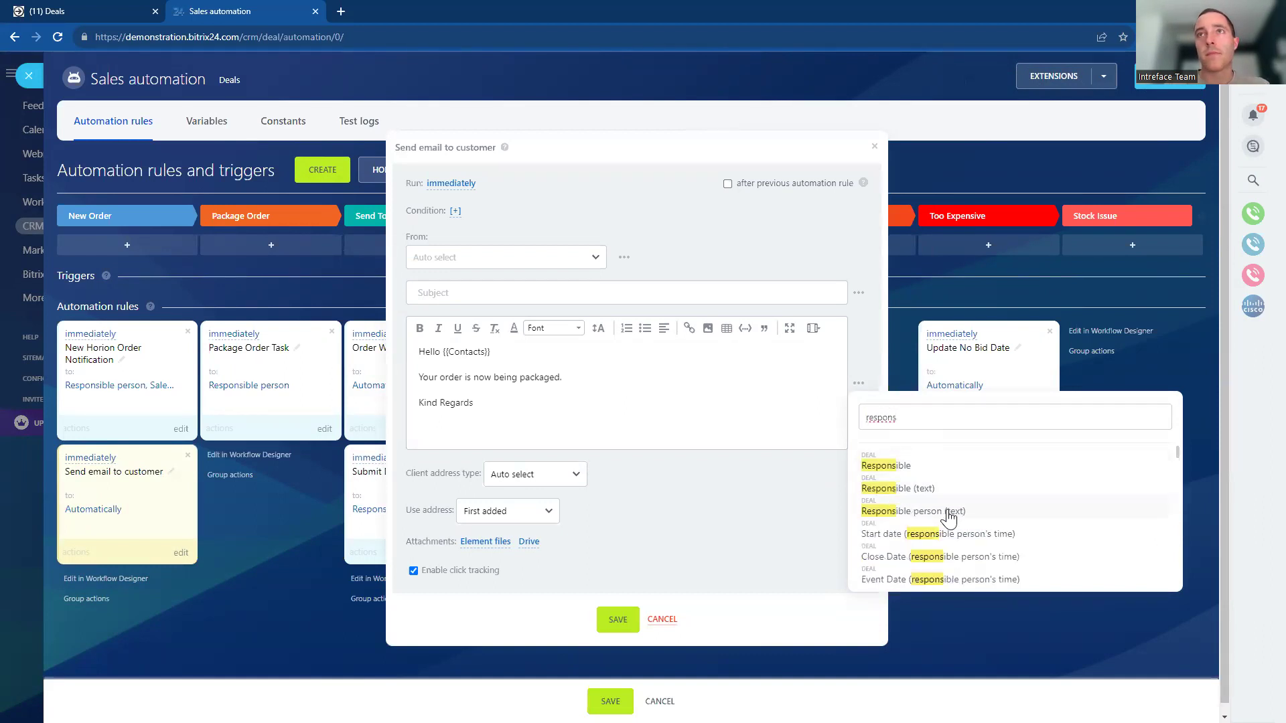
left_click(942, 512)
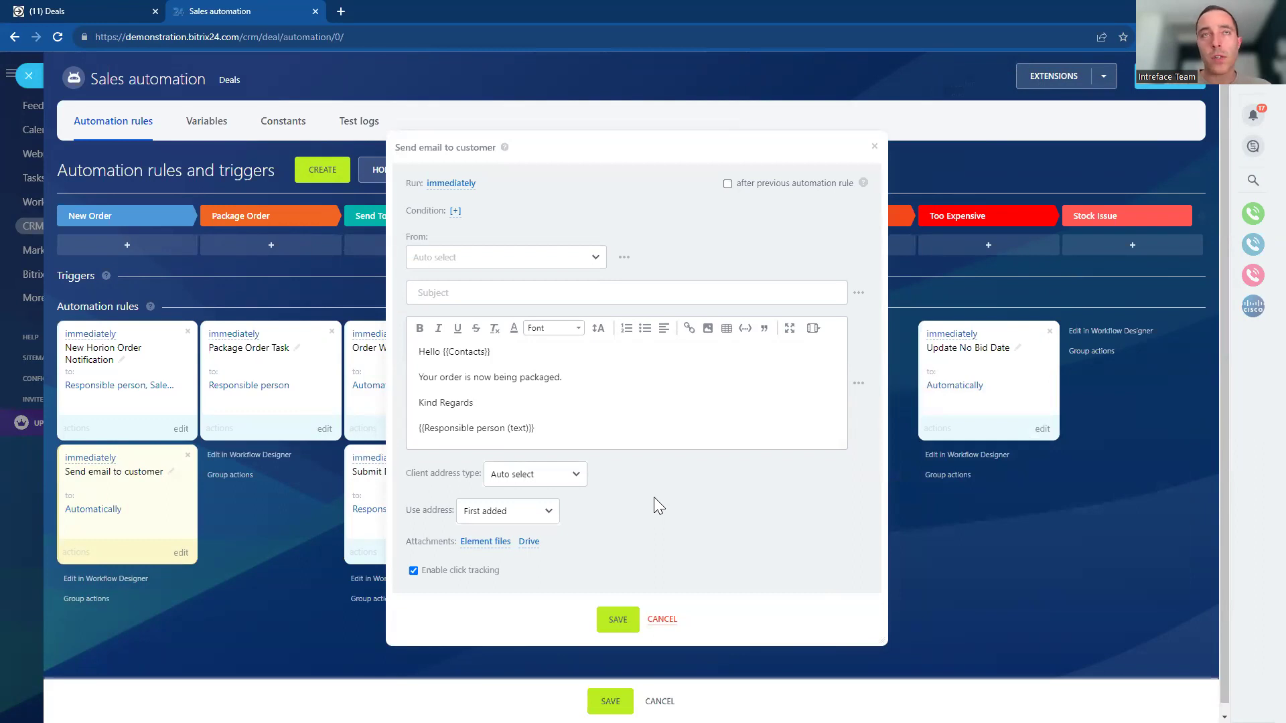
Step: Set the email subject to "Order Update - Your order is being packahed" and save the automation rule
left_click(439, 292)
type("Order Update - Your order is being packahed")
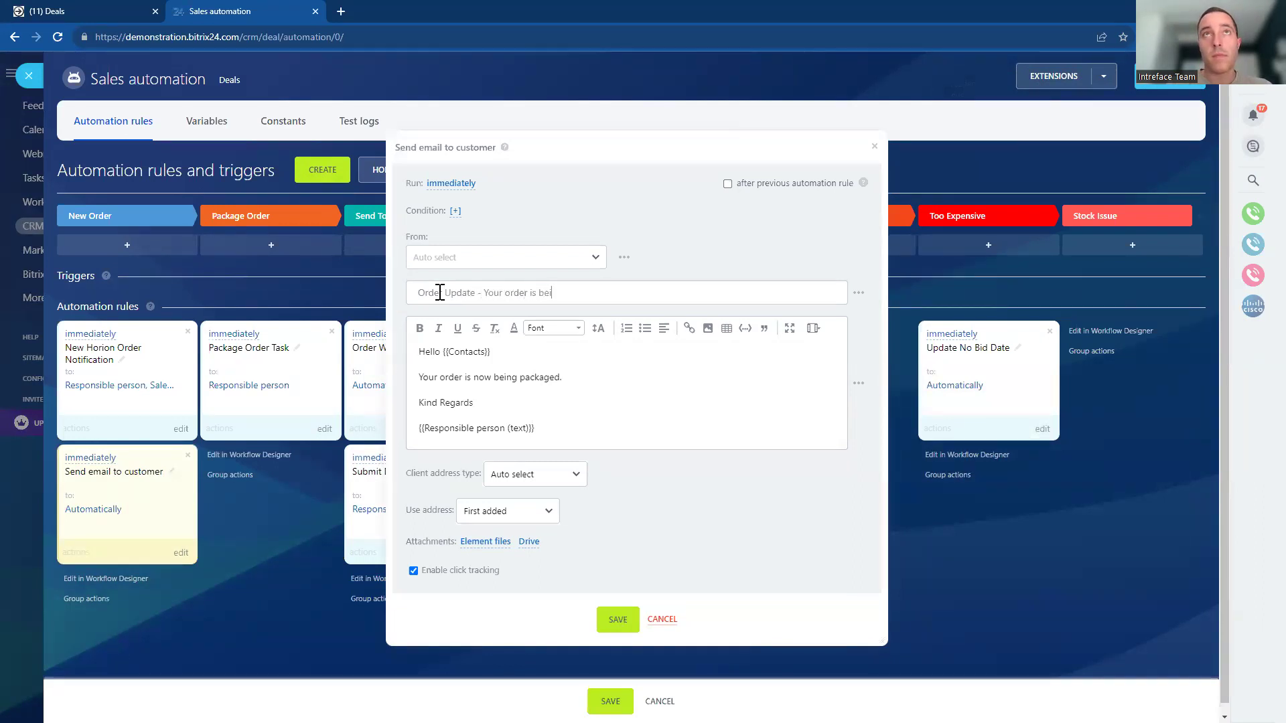
left_click(614, 619)
Step: Move the customer email rule to the Package Order stage and rename it "Package Order - Email To Client"
left_click_drag(120, 478, 228, 459)
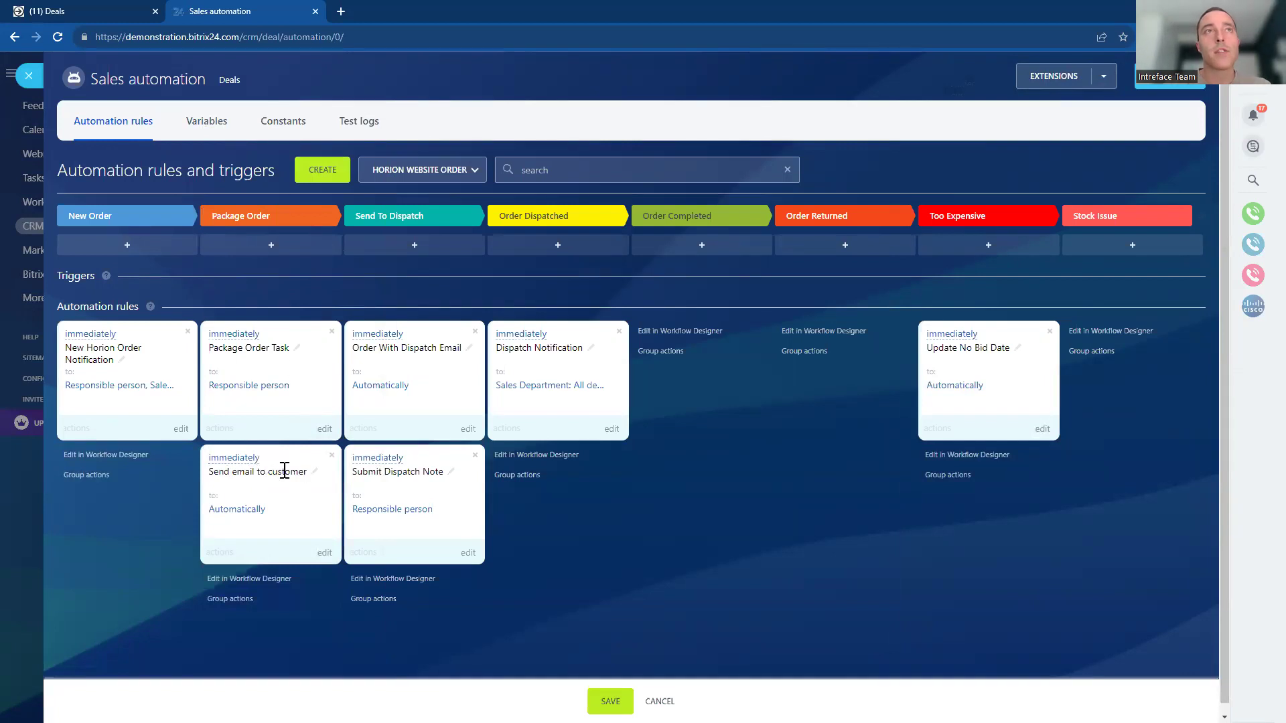
left_click(313, 472)
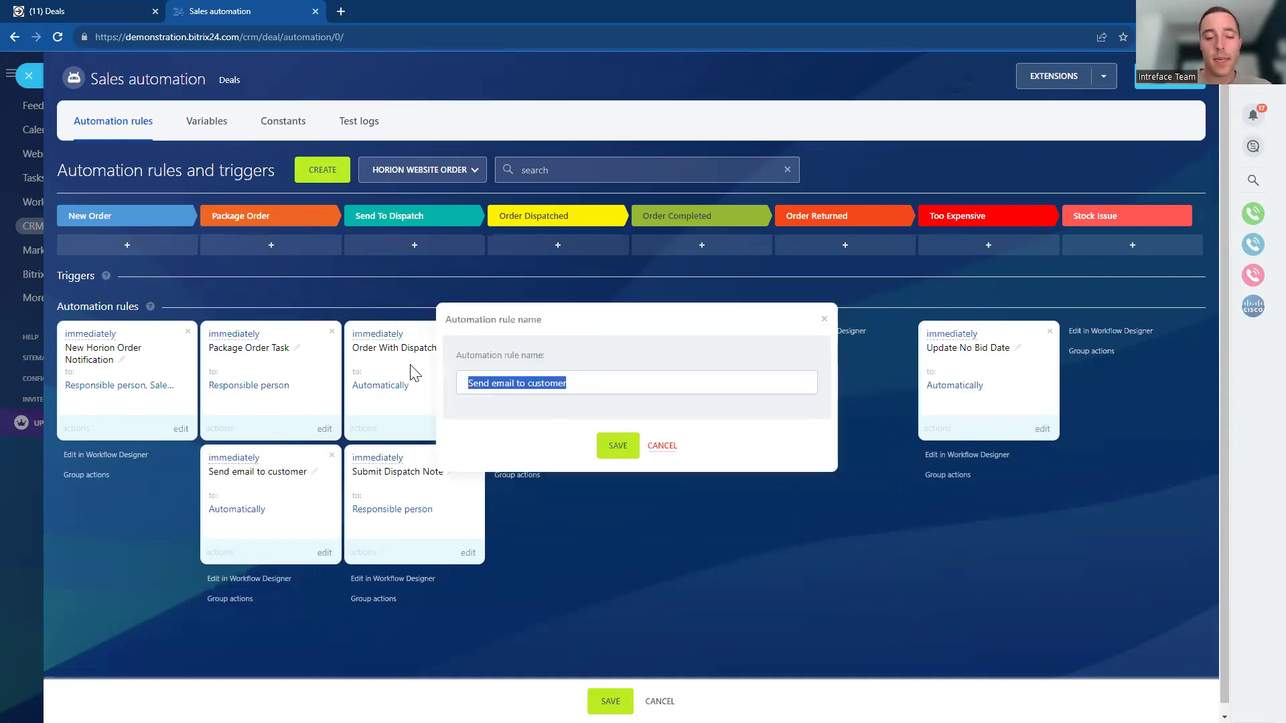
type("Package O")
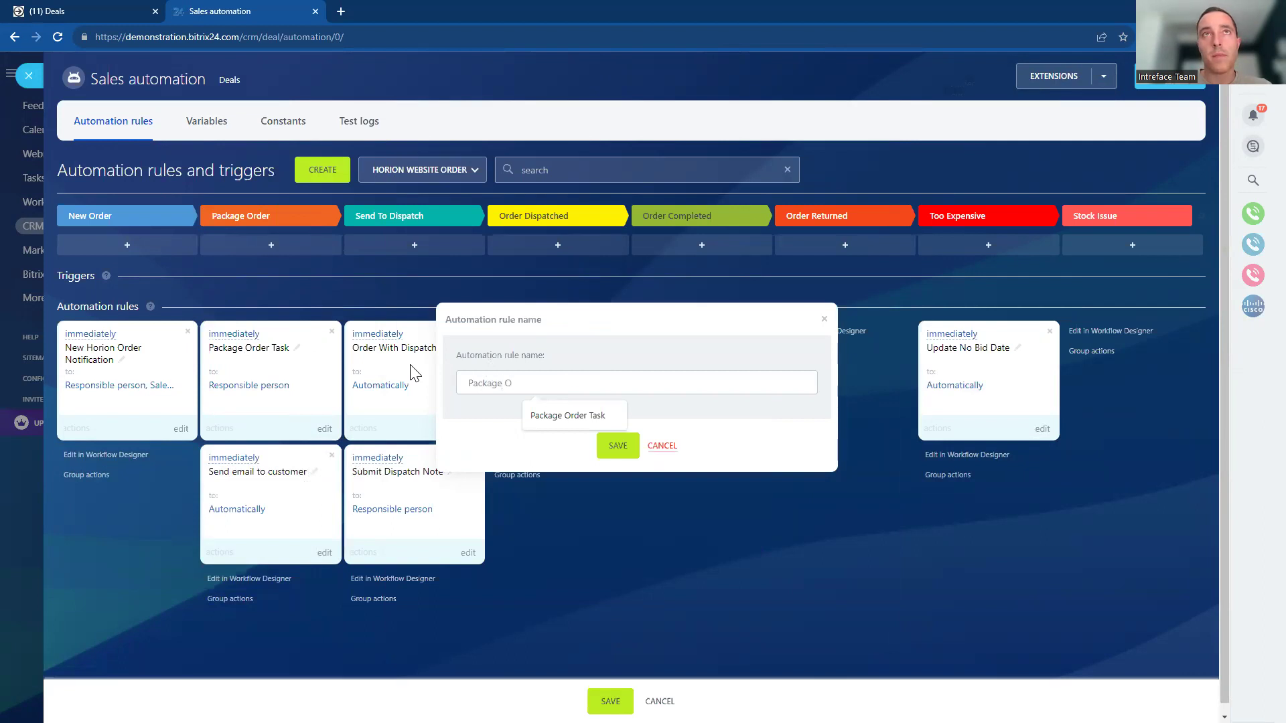
type("rder - ")
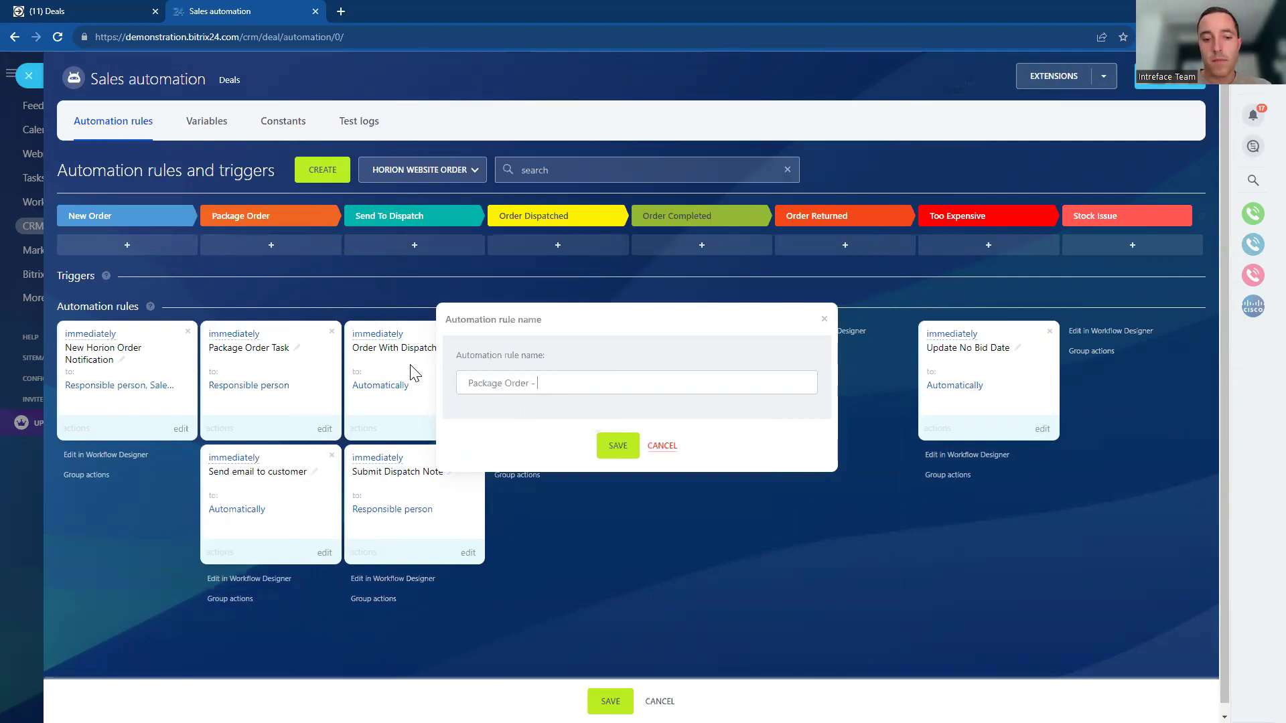
type("Email To Client")
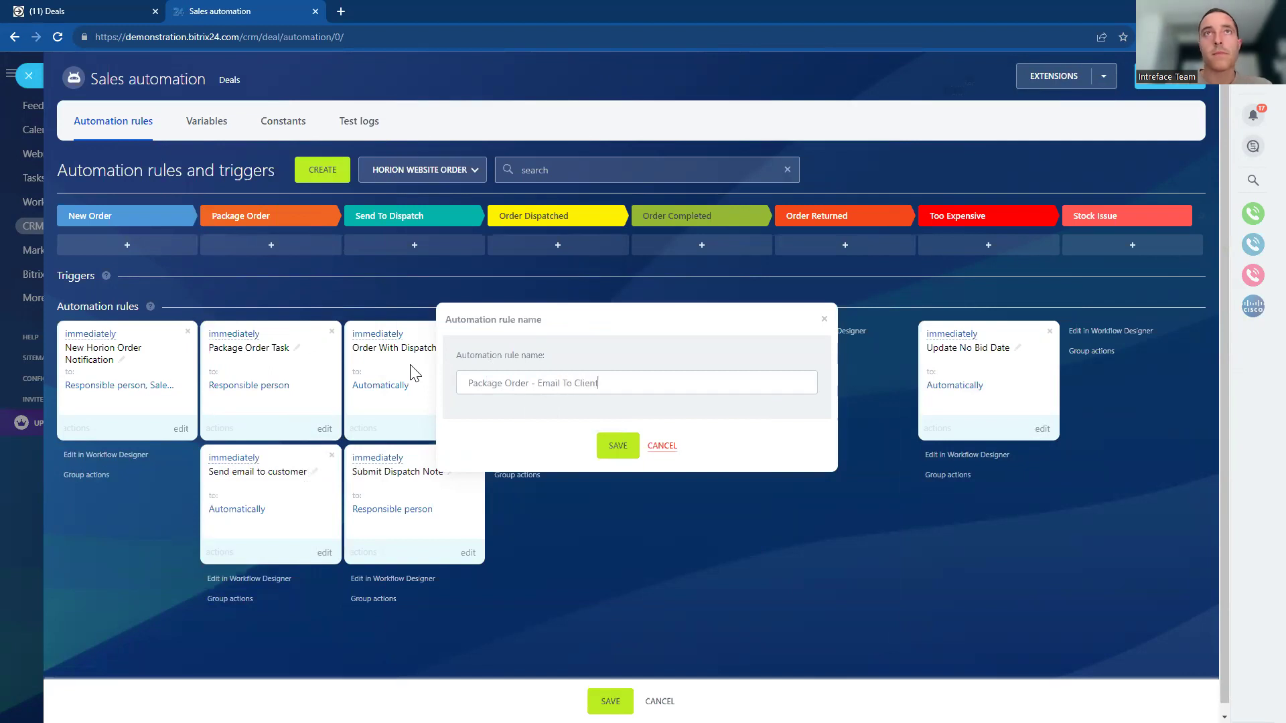
left_click(617, 446)
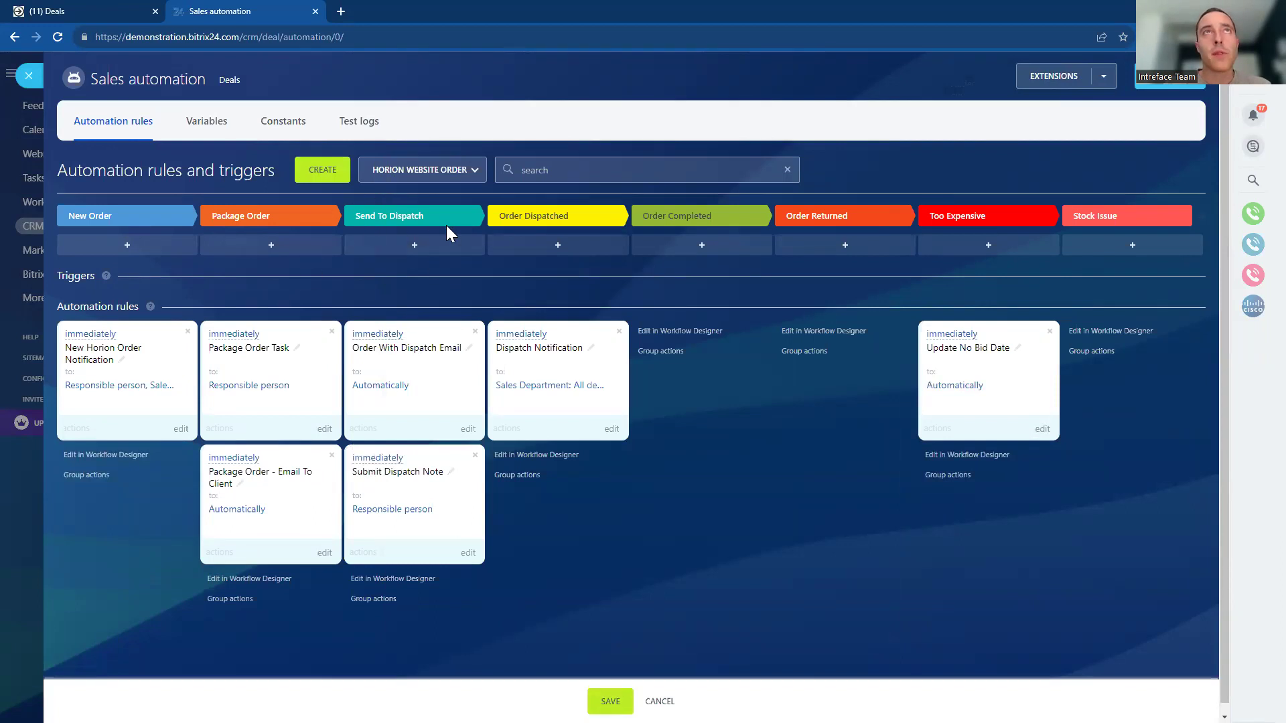
Step: Review the Order With Dispatch Email message in the Send To Dispatch stage and save the pipeline's automation rules
left_click(367, 334)
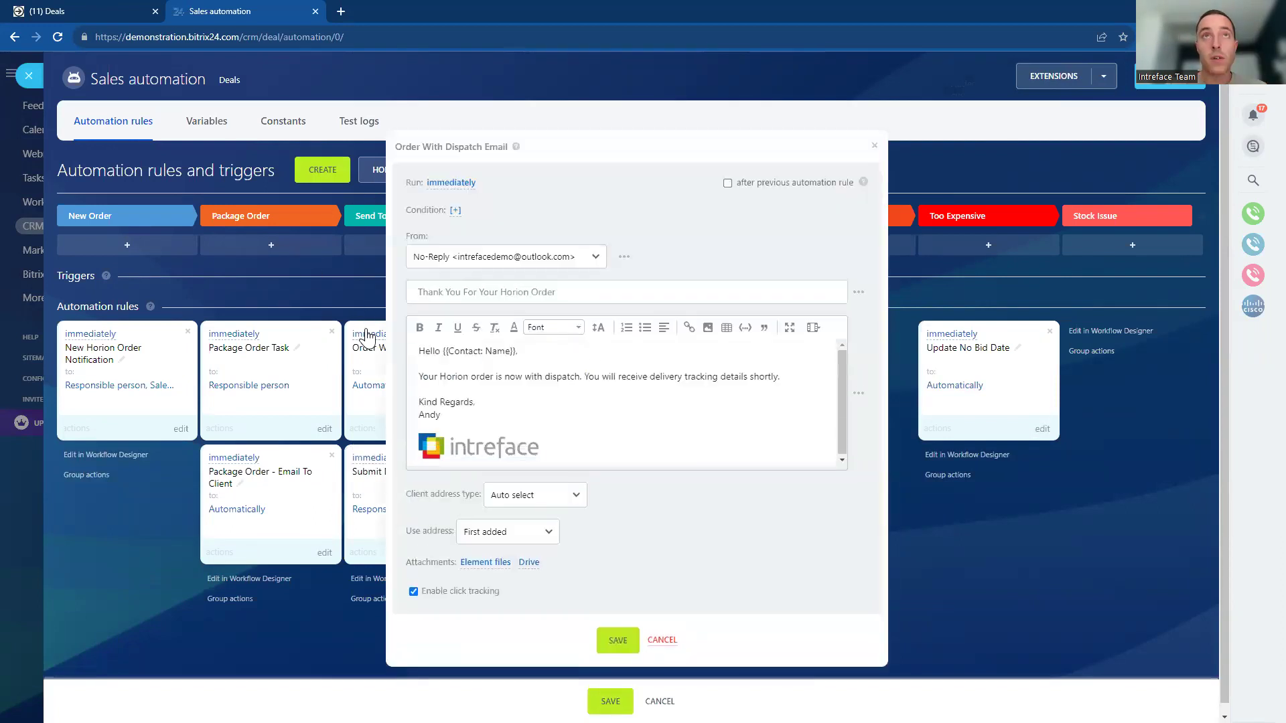
left_click_drag(488, 419, 400, 344)
left_click(524, 429)
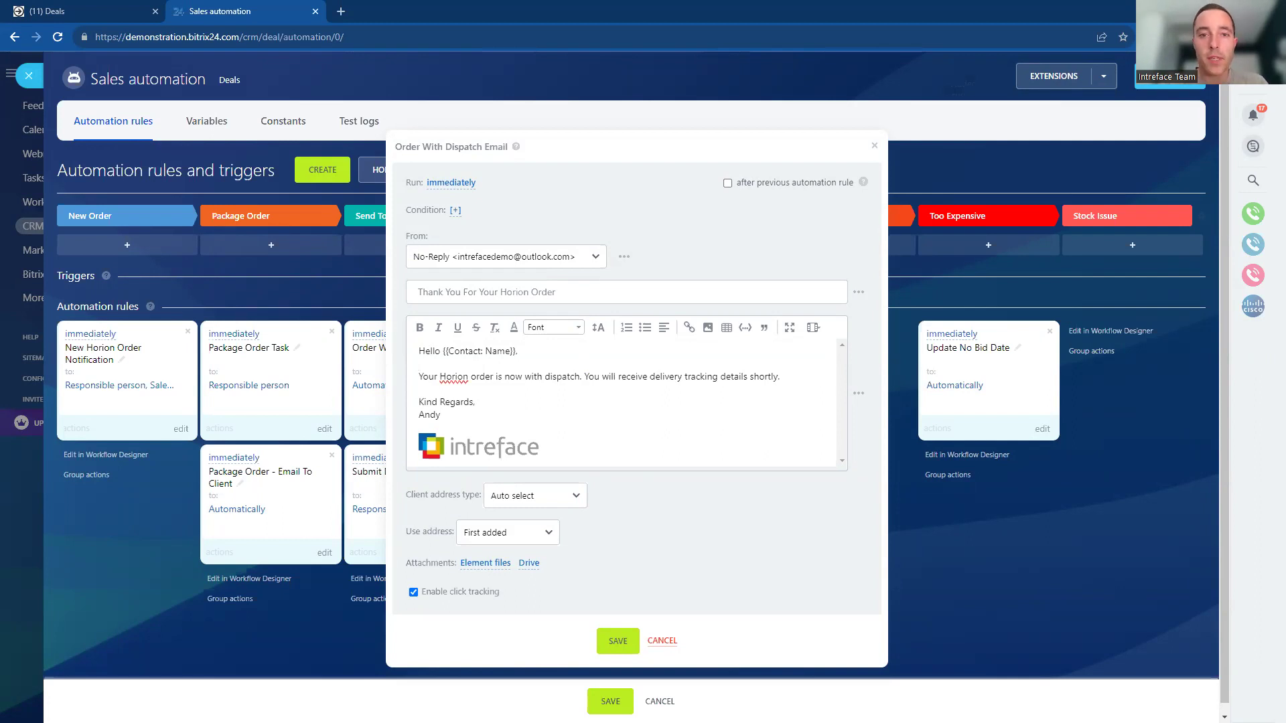
left_click(613, 641)
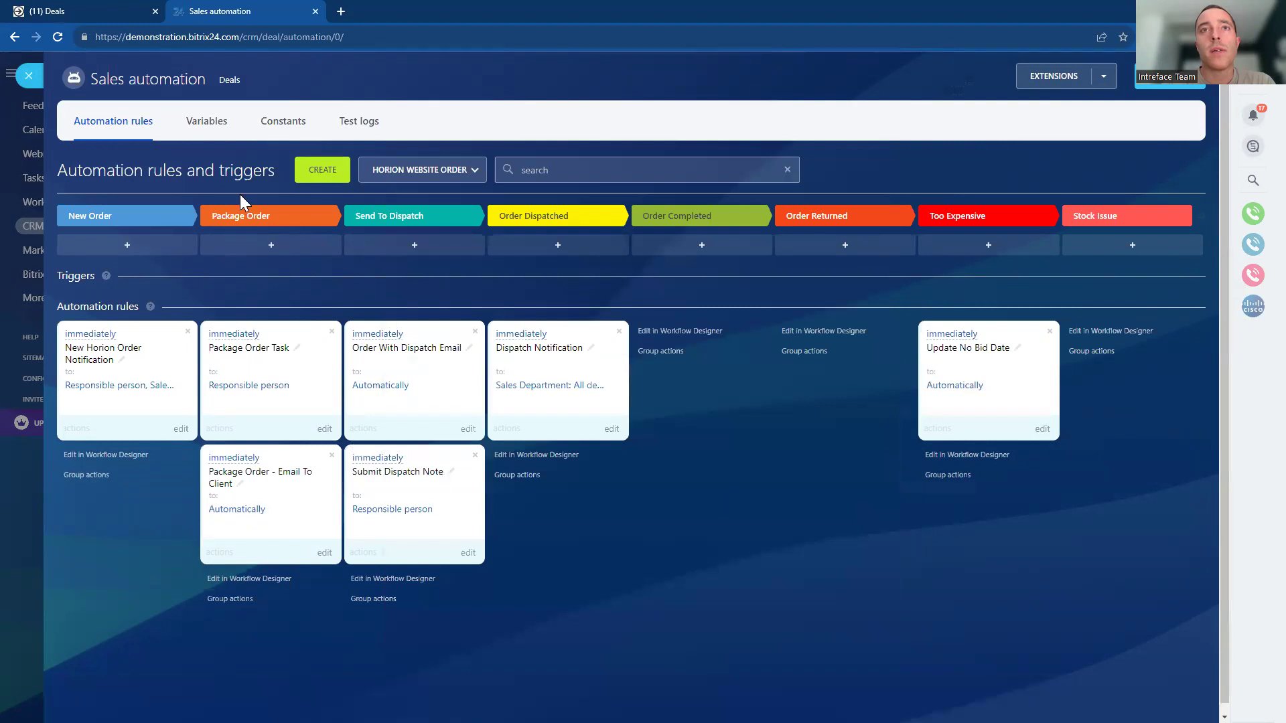
Step: Open the deal in the New Order stage and mark its task, document and planned activity as completed
left_click(29, 75)
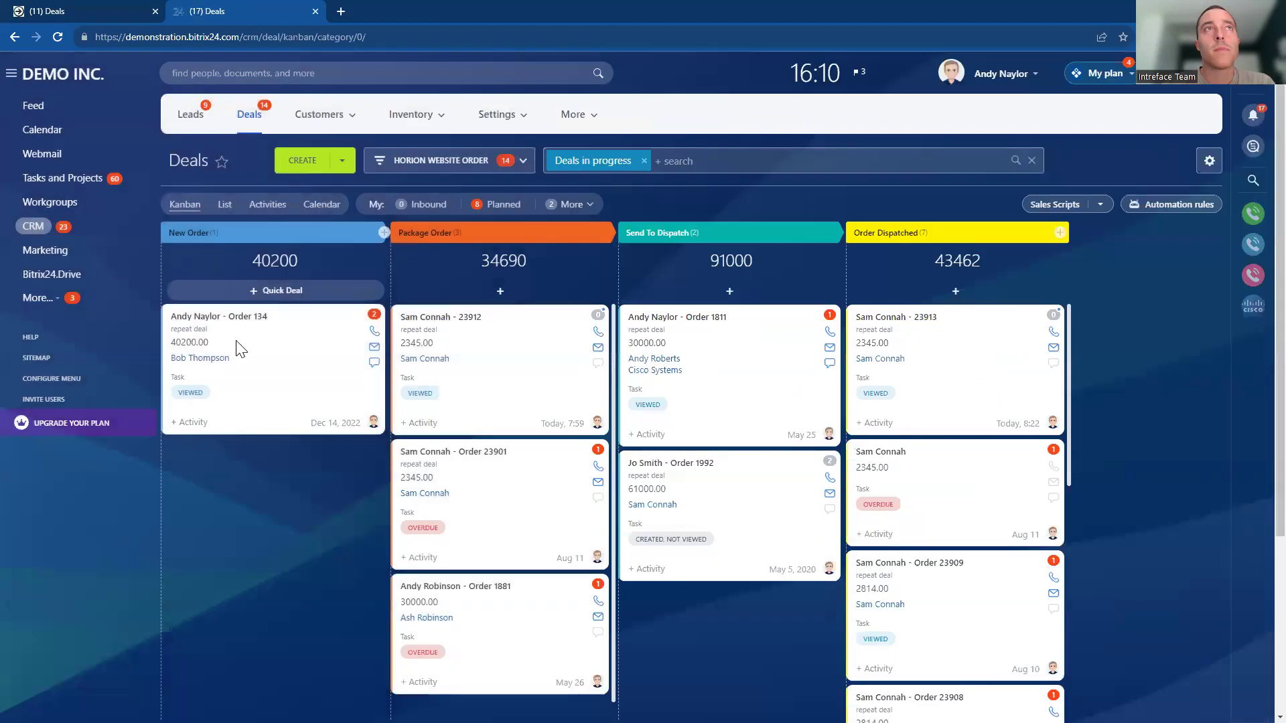
left_click(236, 320)
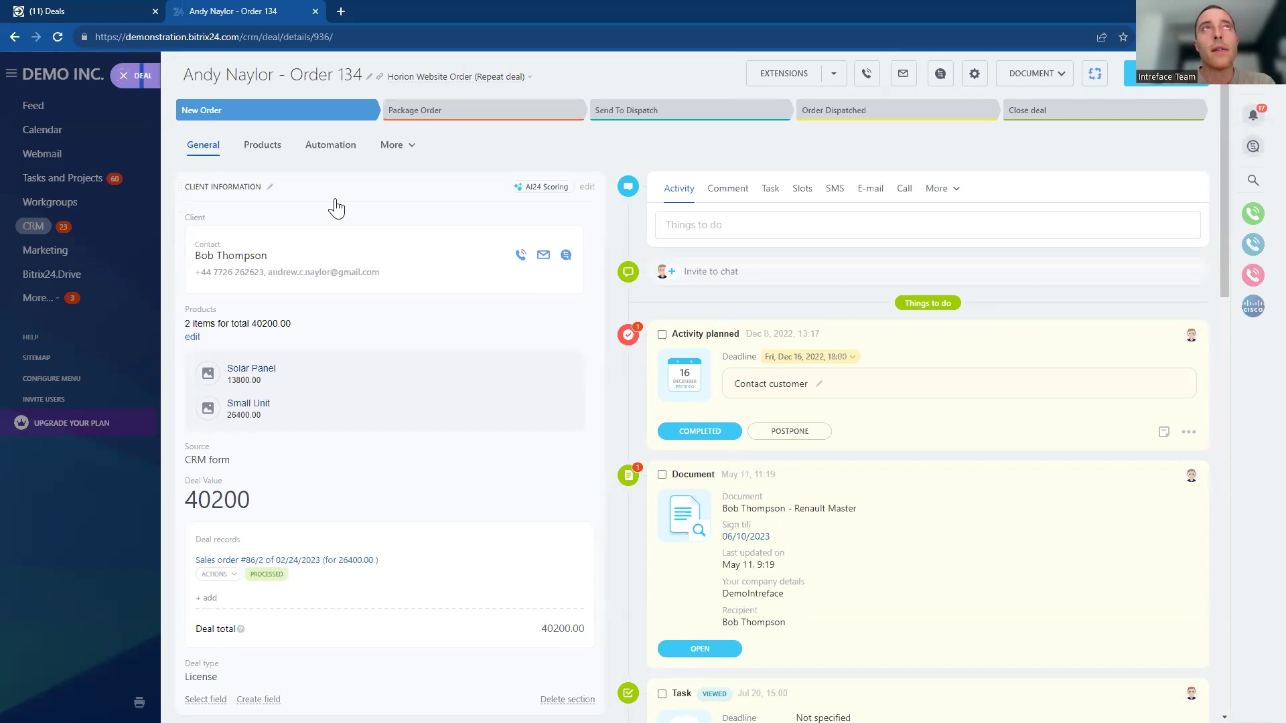
scroll(1236, 329, "down", 1)
scroll(1236, 329, "down", 3)
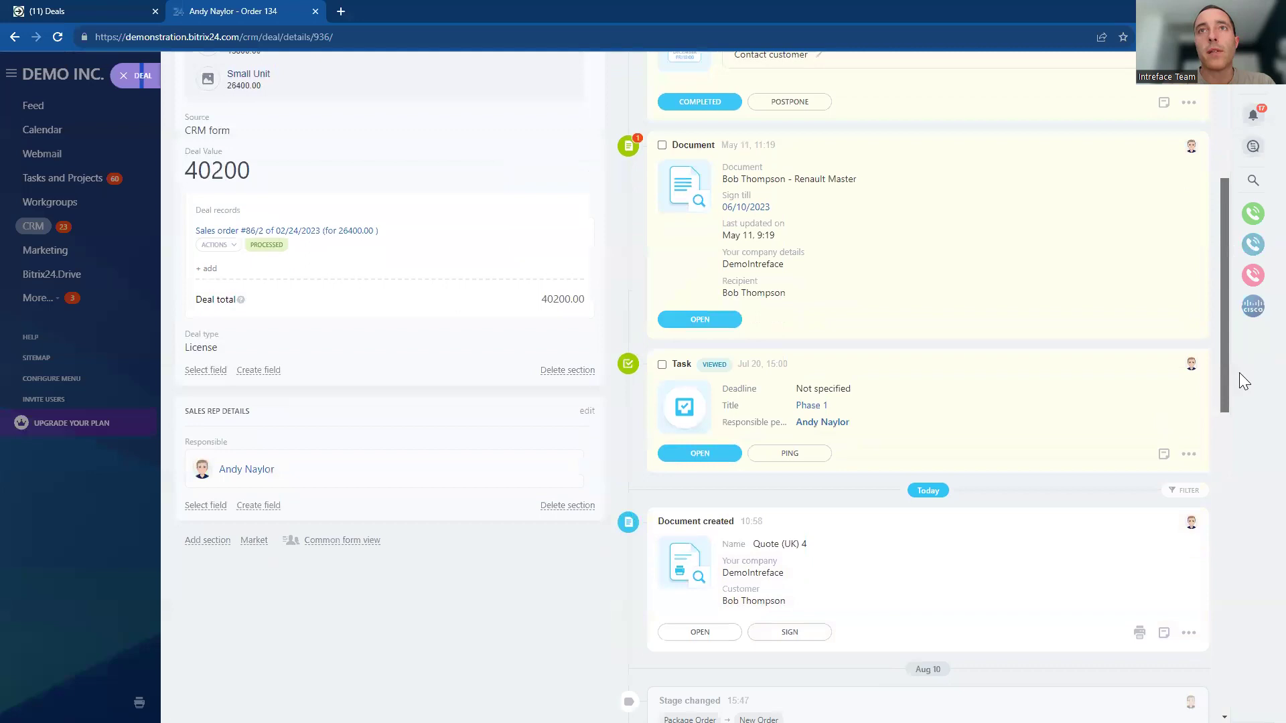
left_click(662, 317)
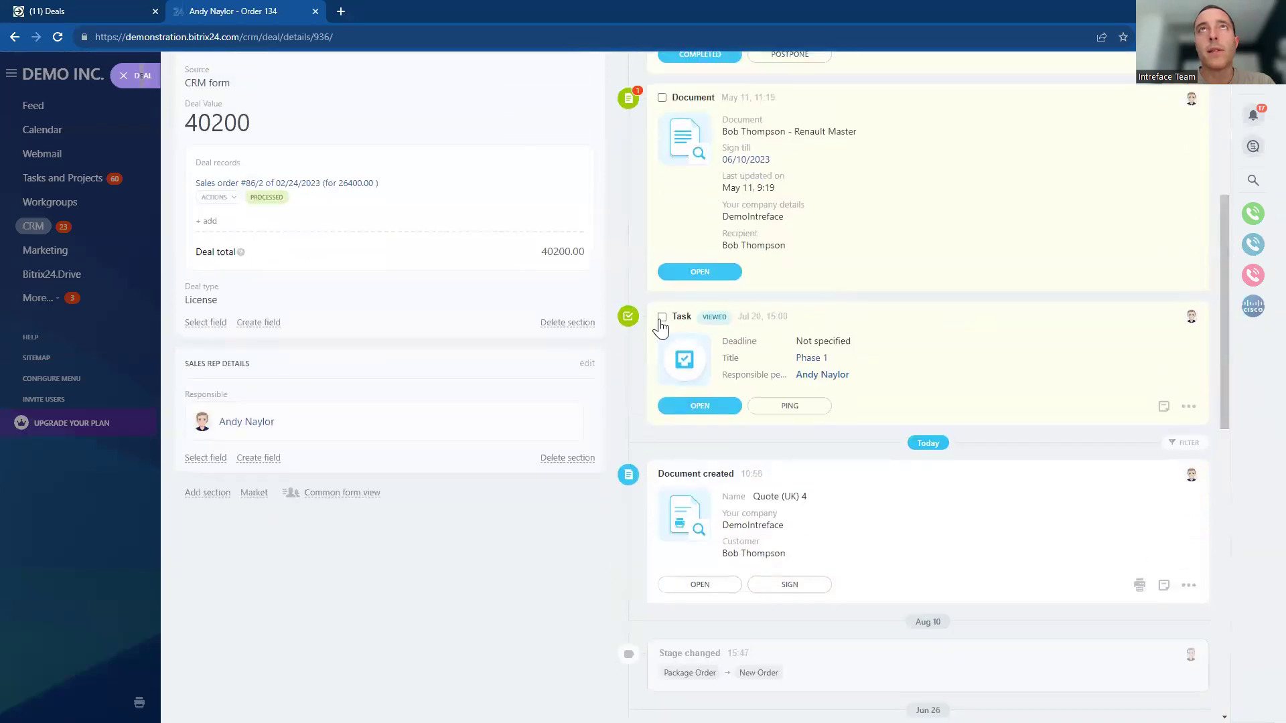
left_click(662, 98)
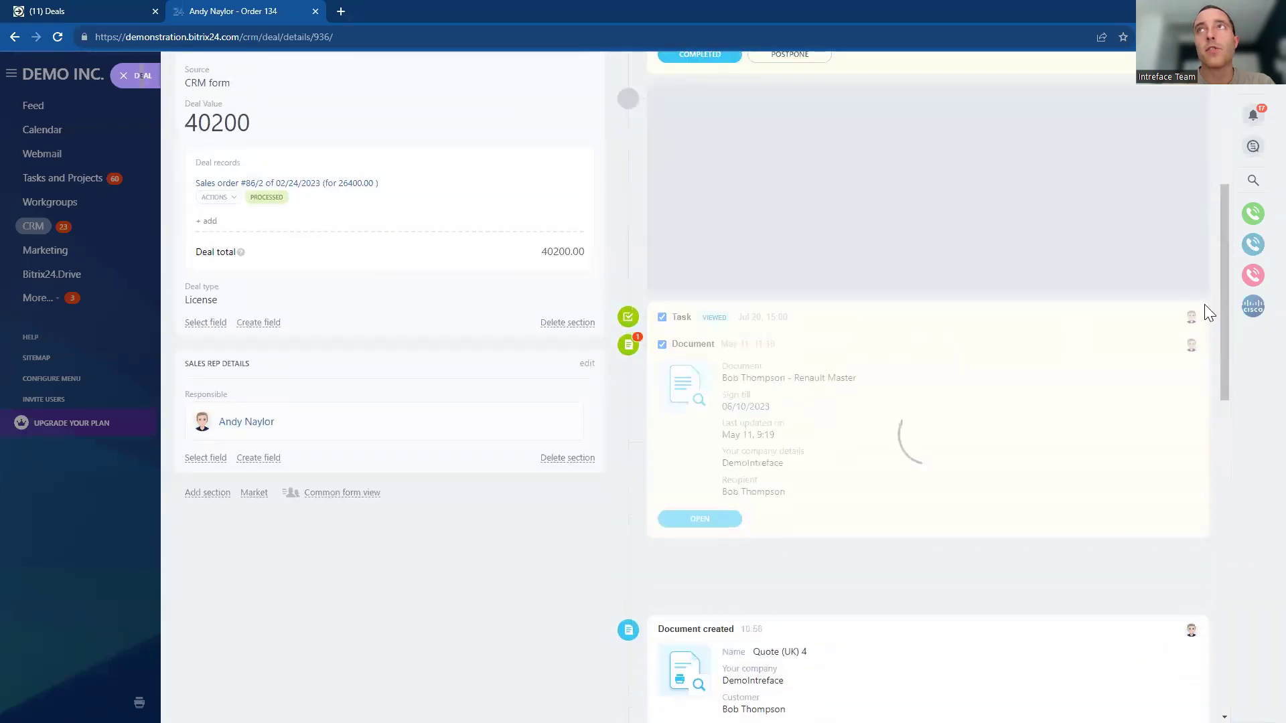
scroll(923, 194, "up", 4)
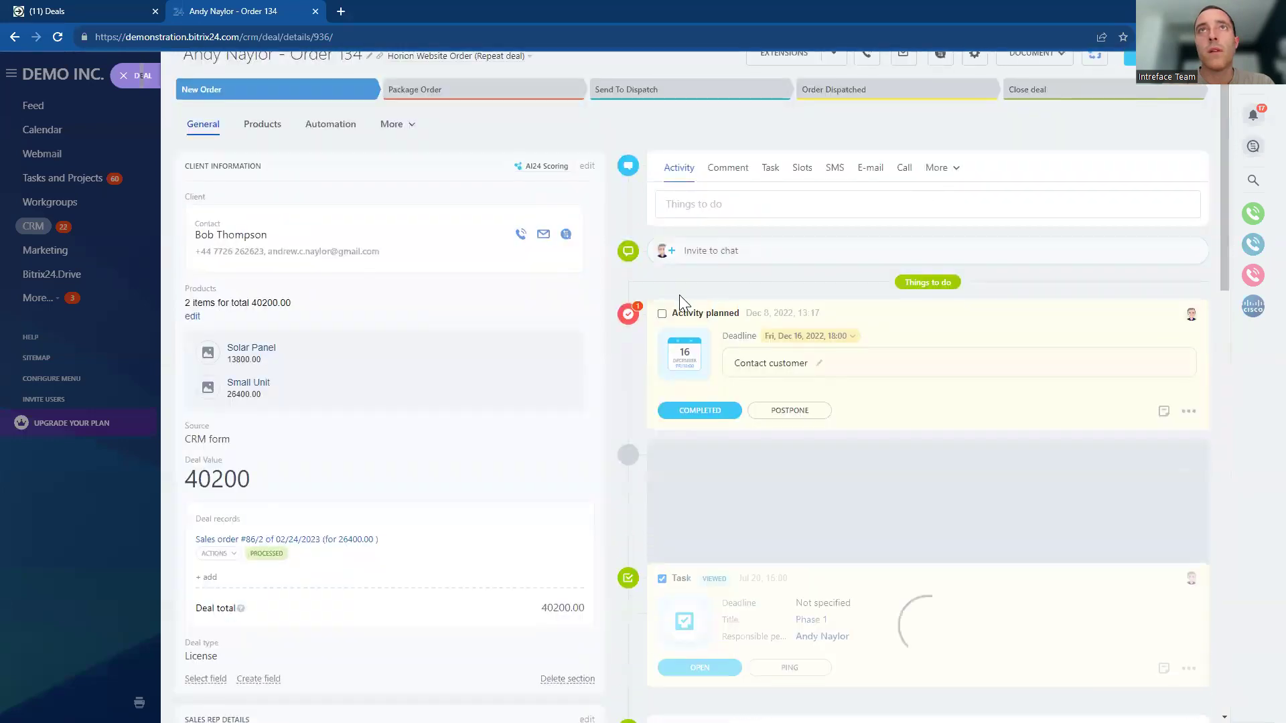
left_click(661, 314)
Step: Move the deal to the Package Order stage and view the outgoing order update email in its timeline
left_click(494, 94)
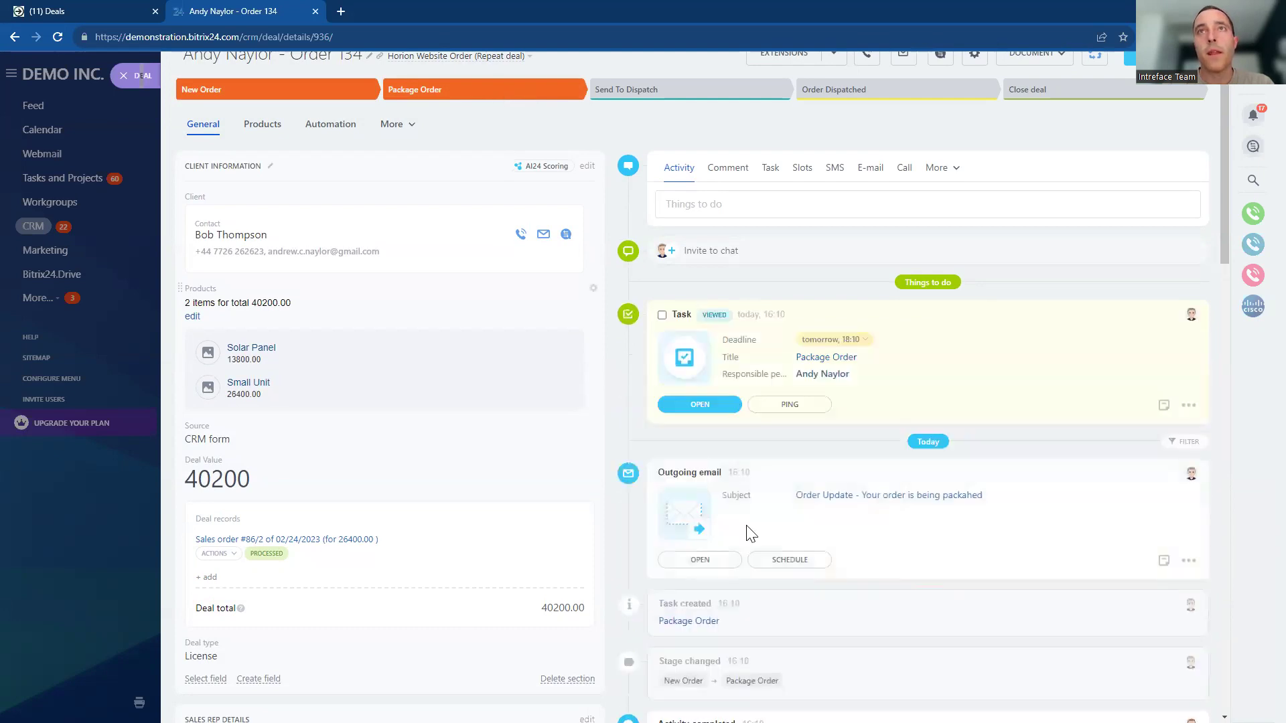
left_click(707, 560)
left_click(493, 79)
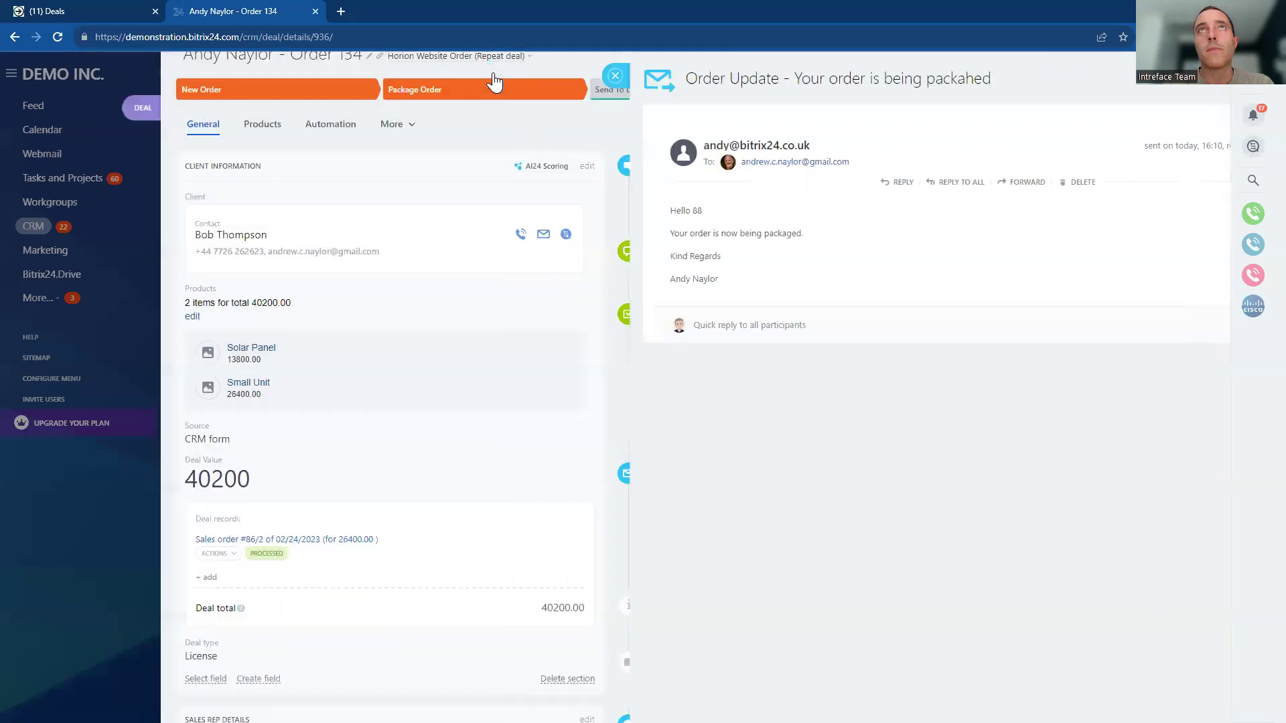
Step: Move the deal to Send To Dispatch, check its timeline for the dispatch email and task, and close the deal
left_click(670, 90)
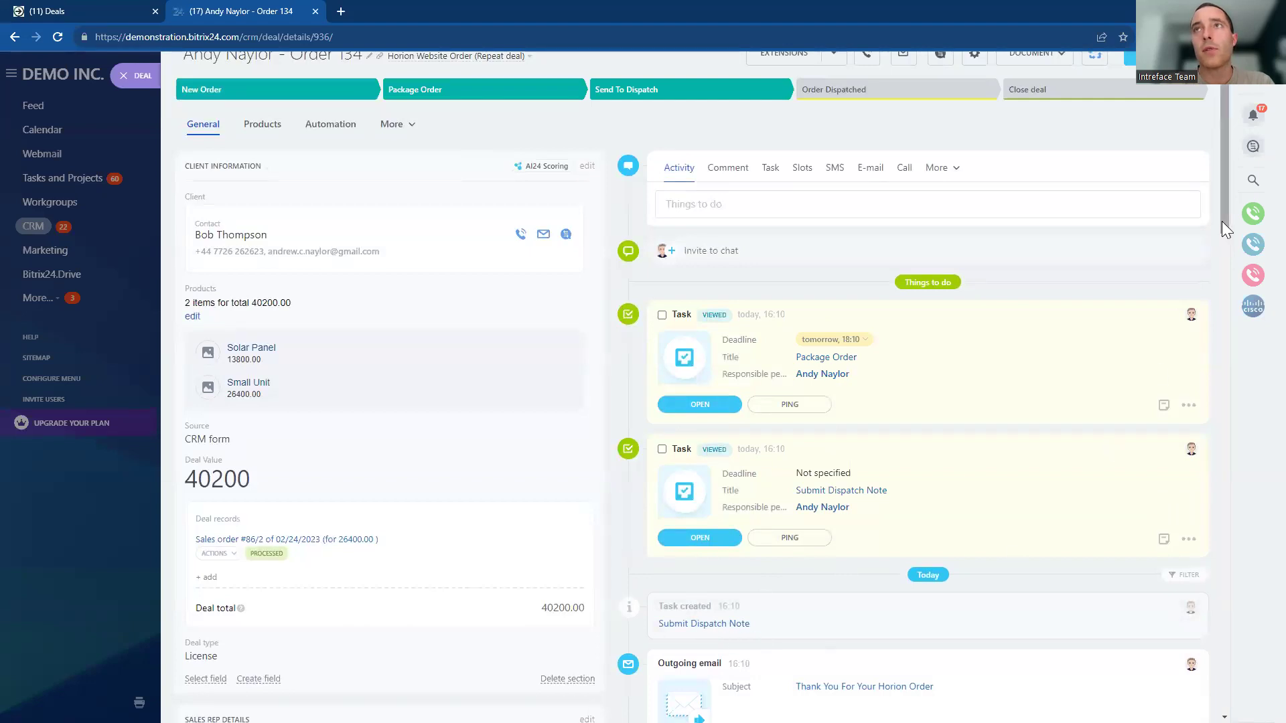
left_click_drag(1222, 221, 1221, 260)
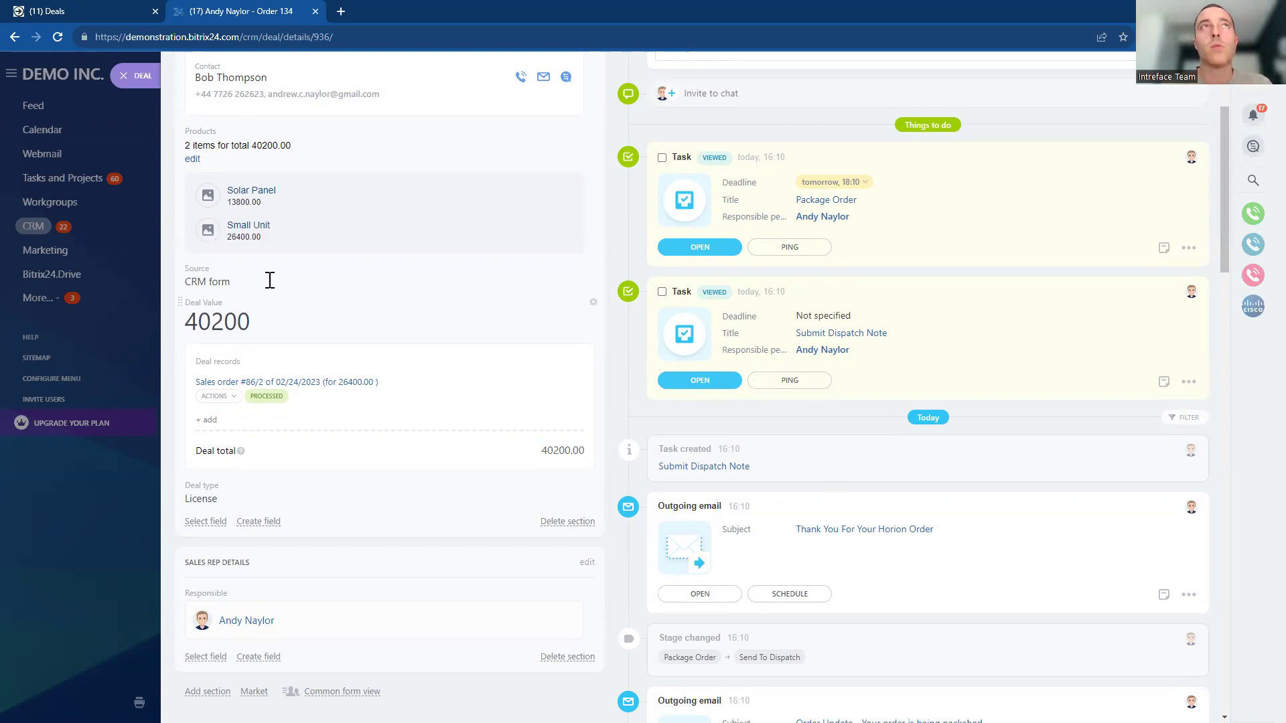
left_click(125, 76)
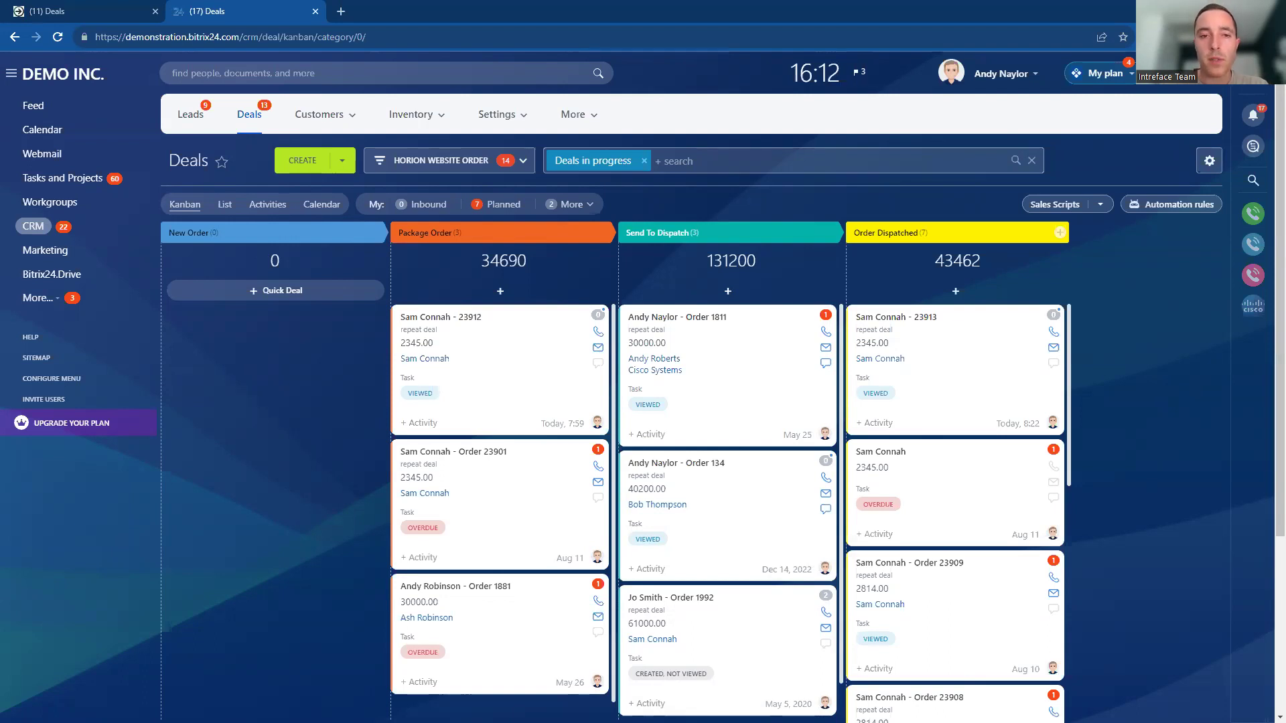
Step: Switch to the Intreface demo portal and open the CRM Contact Center
left_click(499, 120)
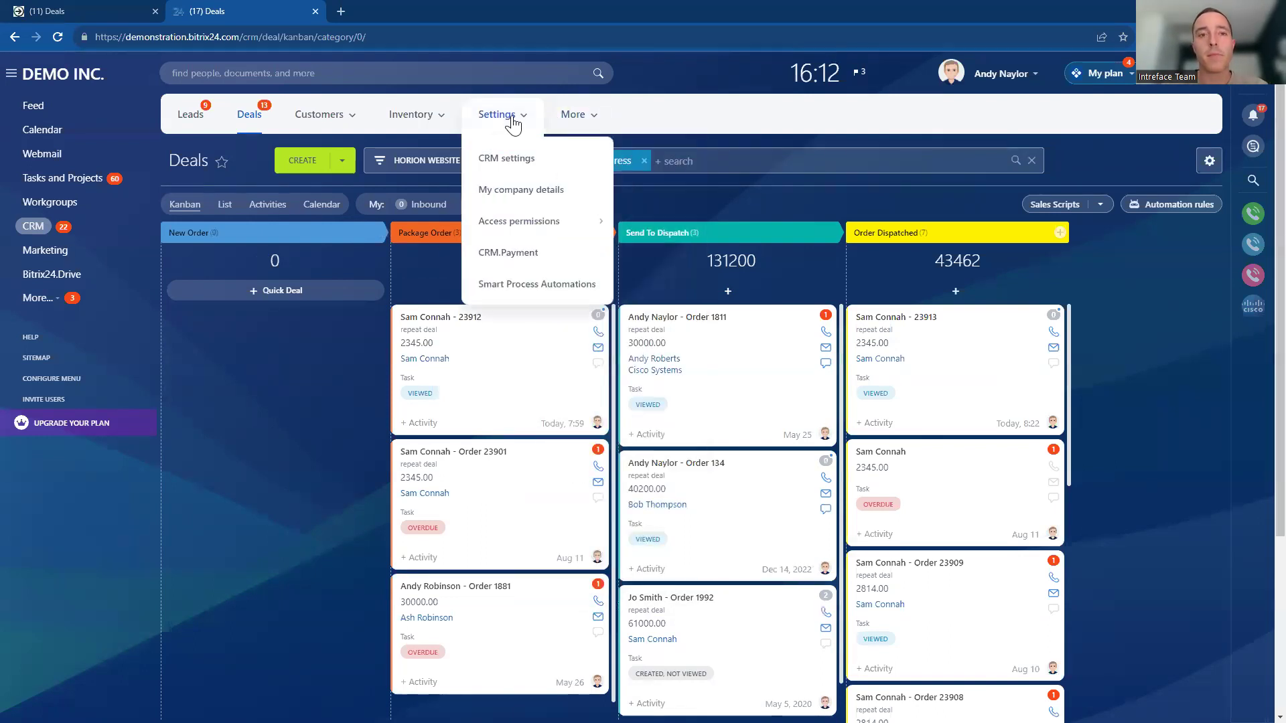
left_click(50, 10)
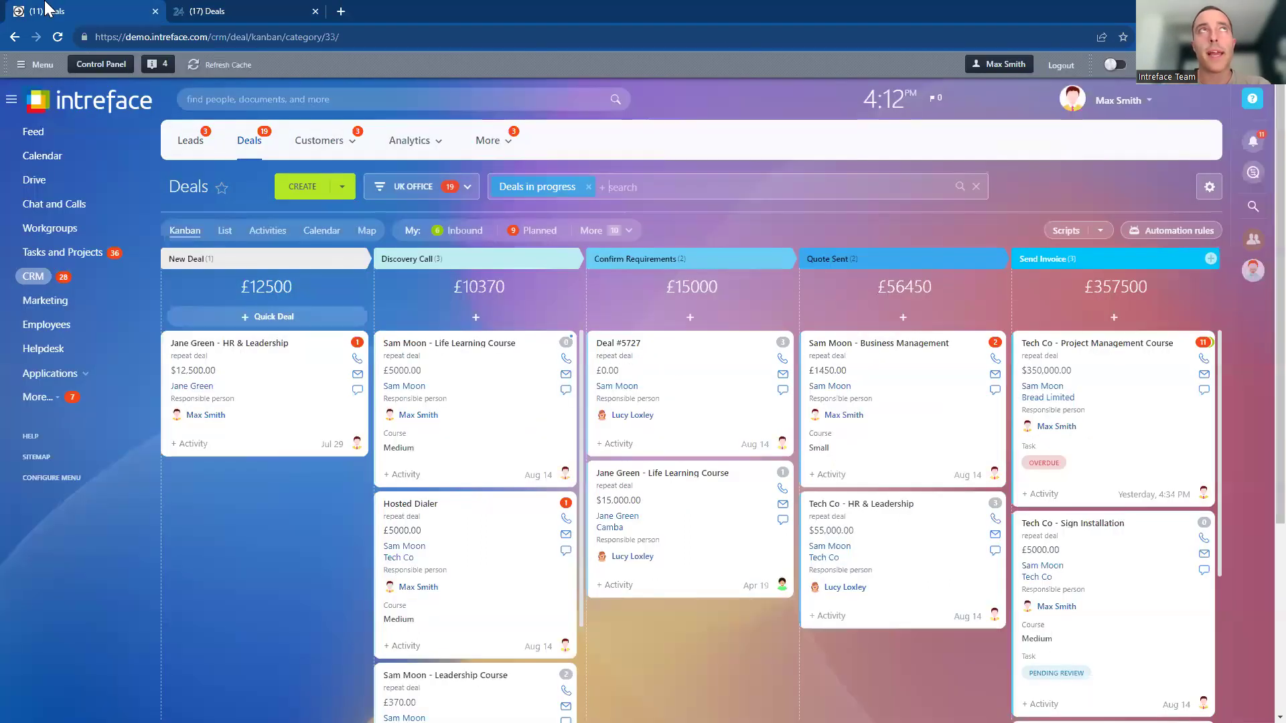
left_click(486, 141)
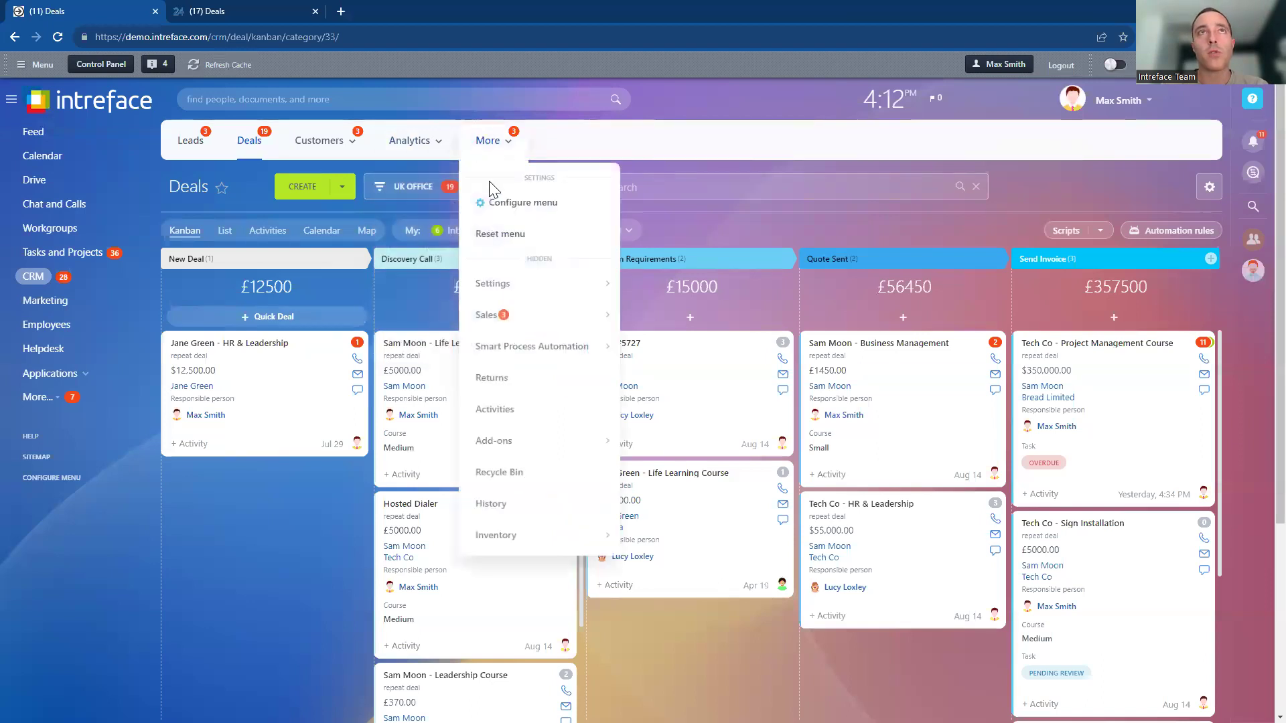
mouse_move(529, 445)
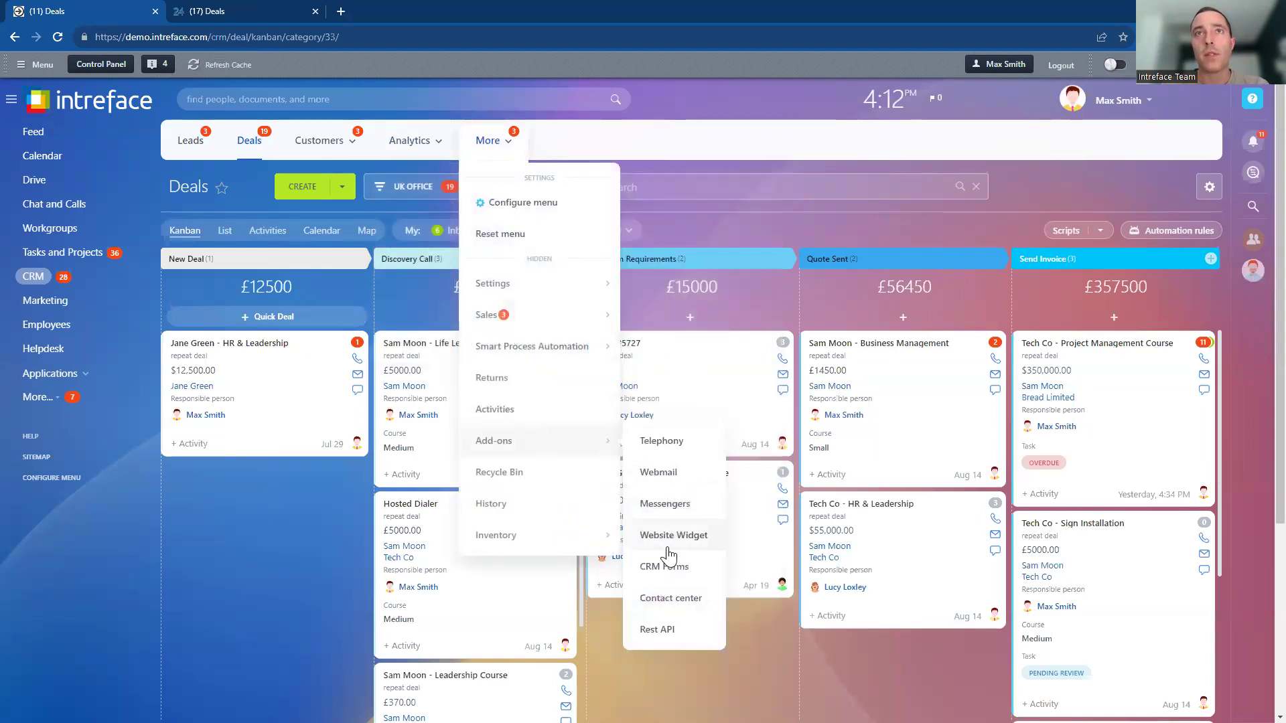
left_click(667, 598)
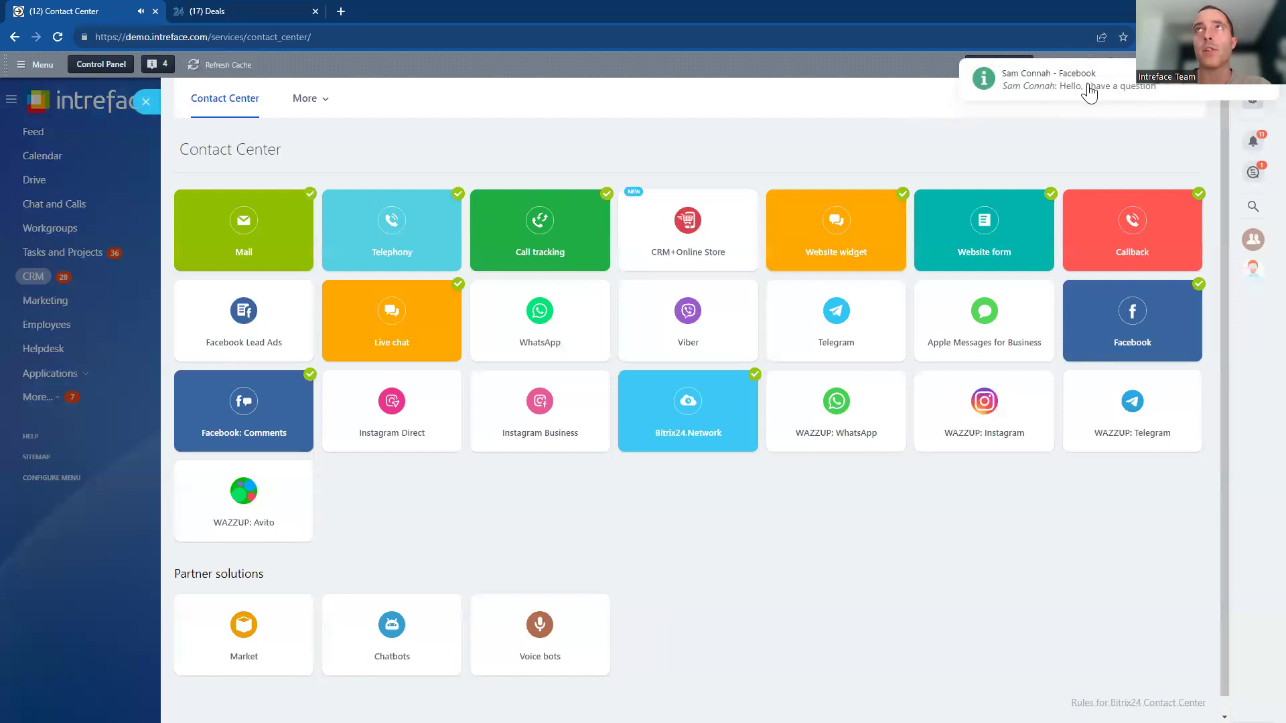
Step: Pick up the incoming Facebook conversation, reply "Sure, how can I help?" and close the chat
left_click(1113, 91)
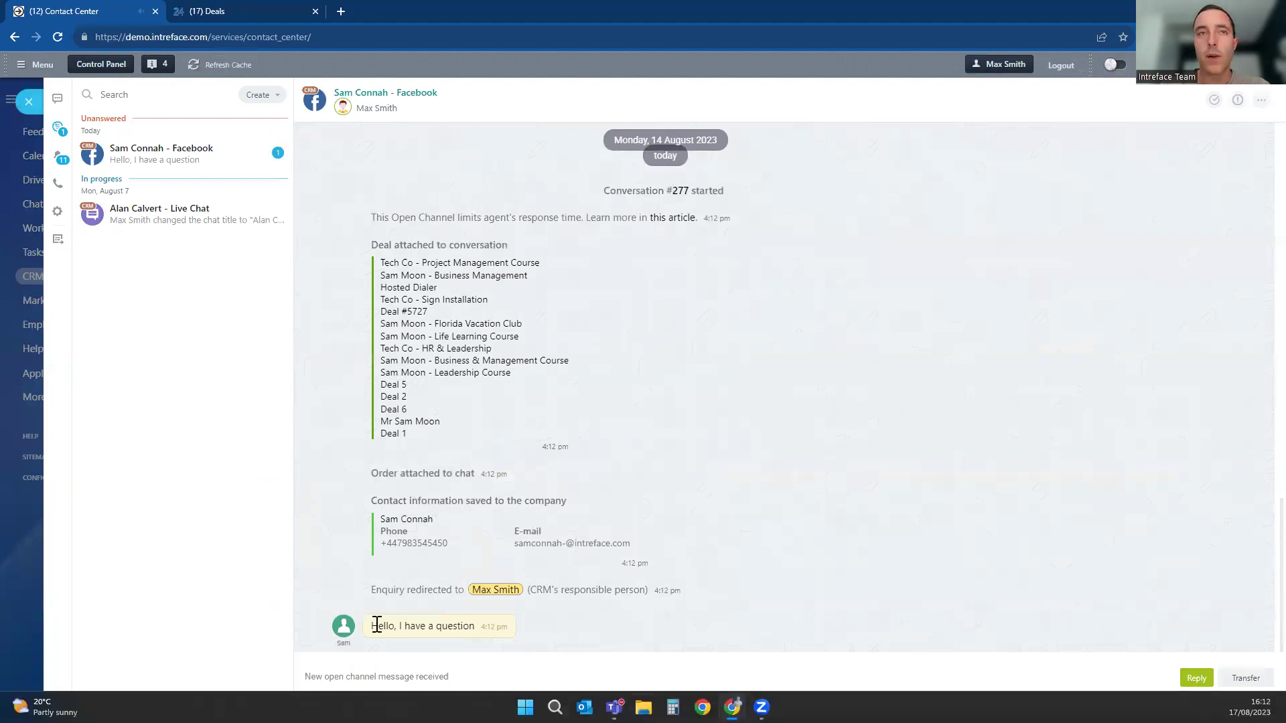
left_click(389, 676)
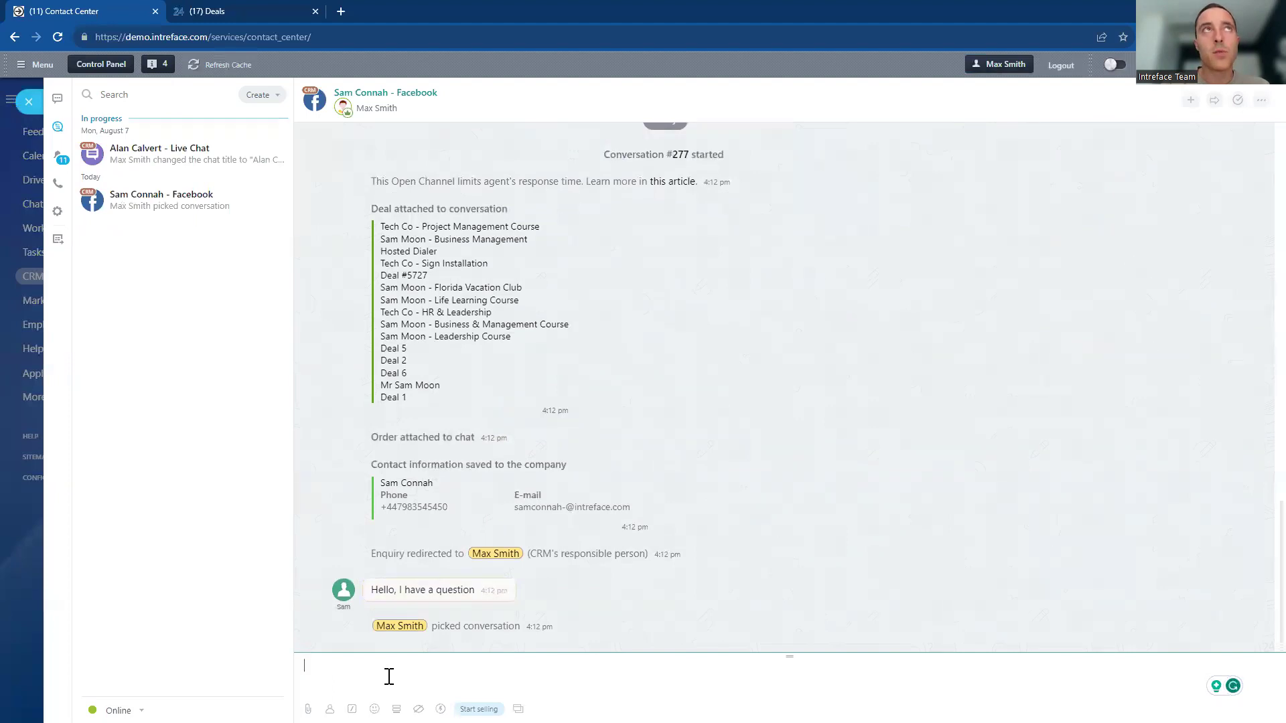
type("Sure.")
type(" how ca")
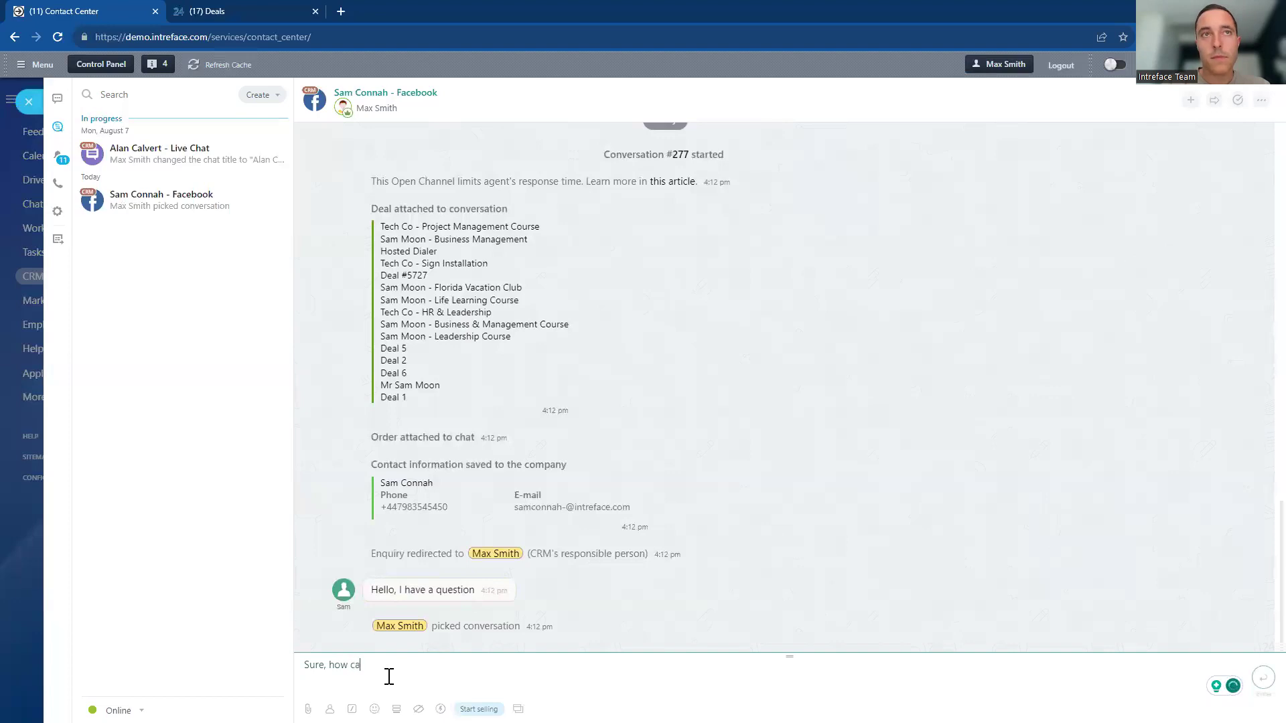
type("n I help?")
key("Return")
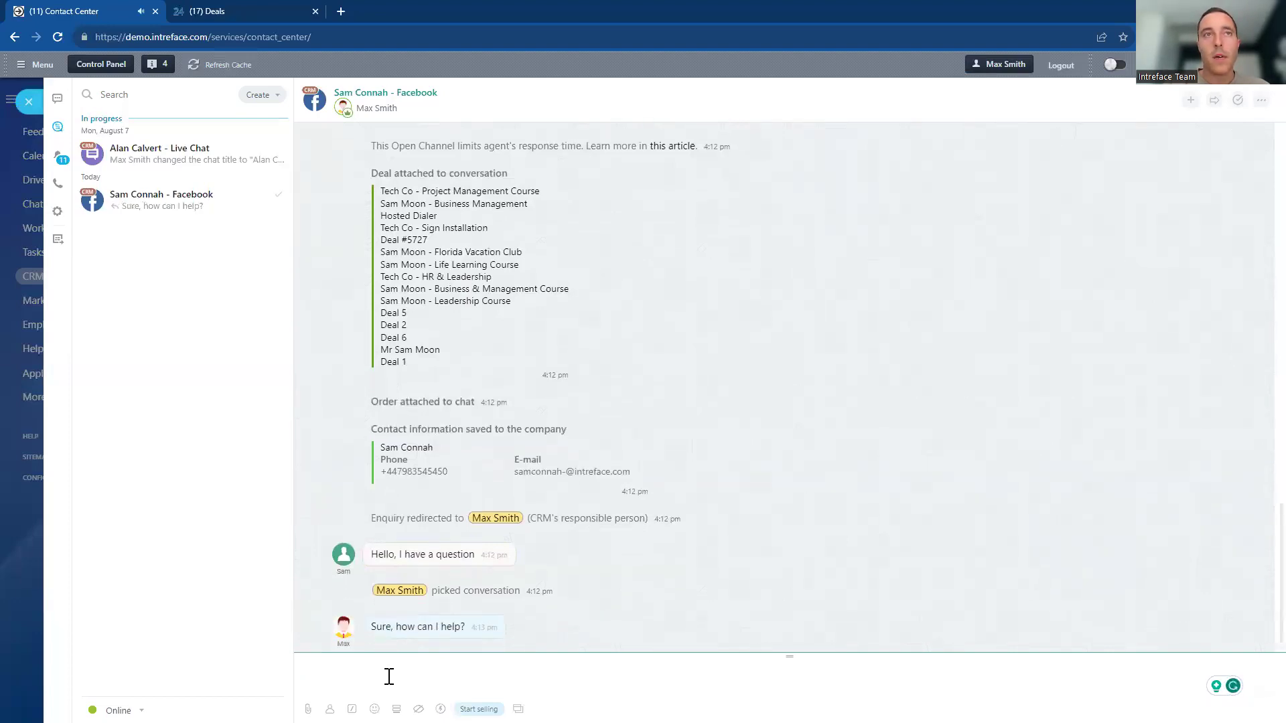
left_click(29, 101)
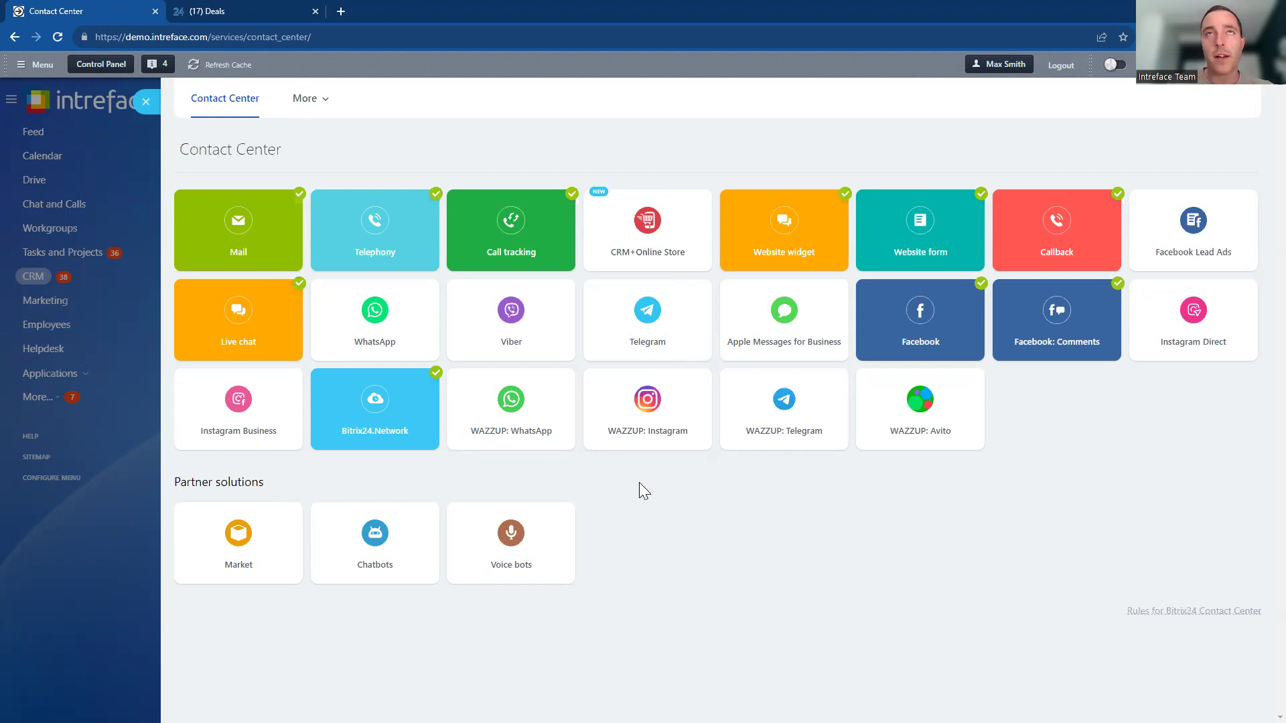
Step: Examine the connection details and user queue of the Facebook (Intreface) open channel
left_click(945, 354)
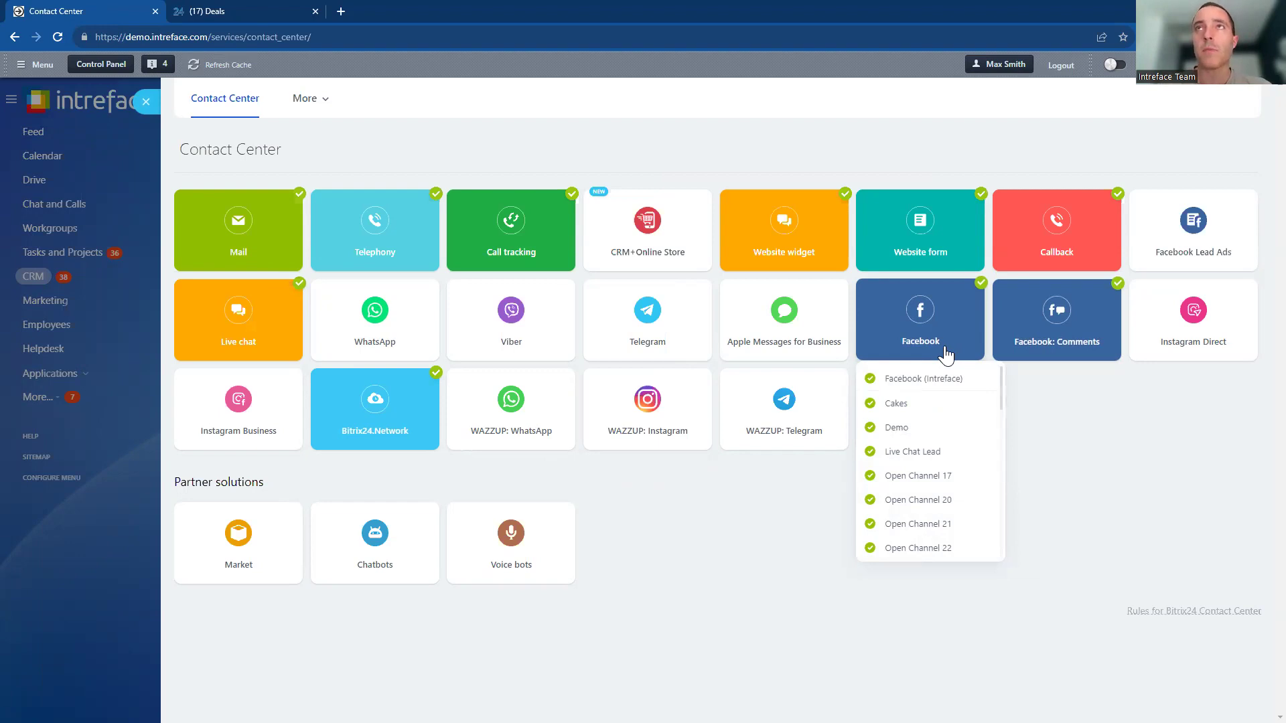
left_click(901, 378)
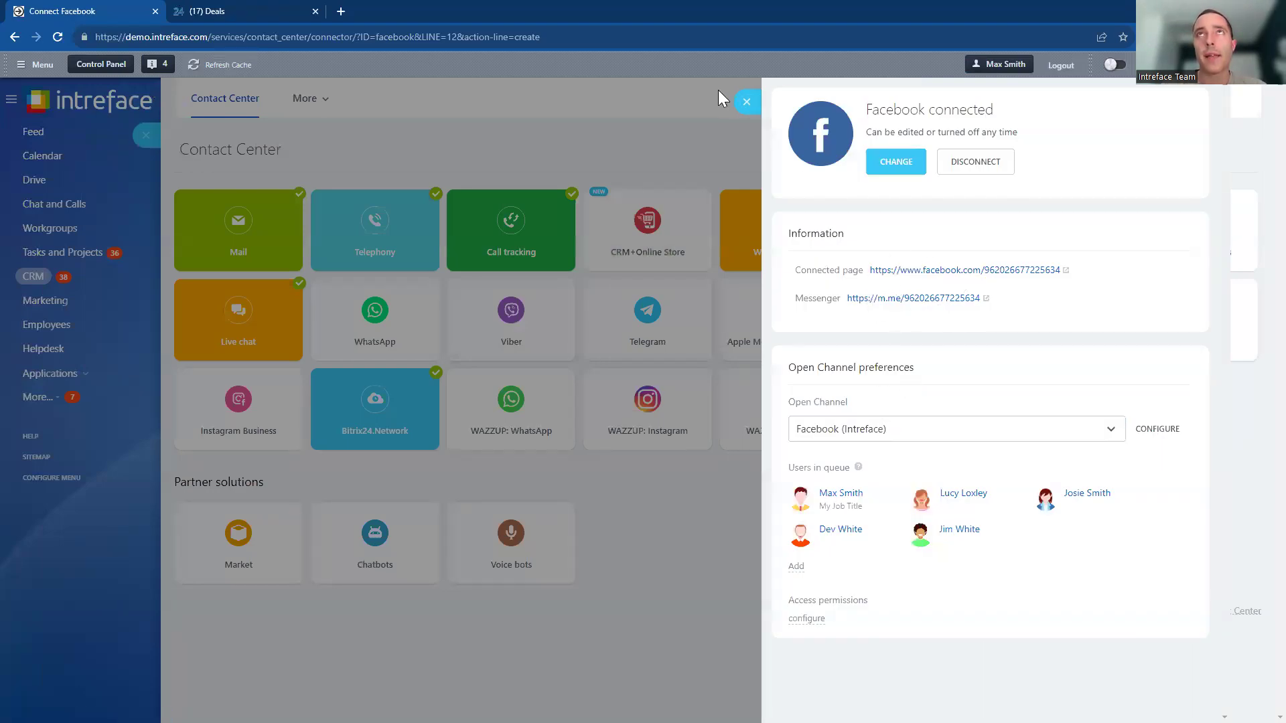
left_click(747, 102)
Step: Open the Facebook connection setup for Open Channel 25 in the Contact Center
mouse_move(906, 331)
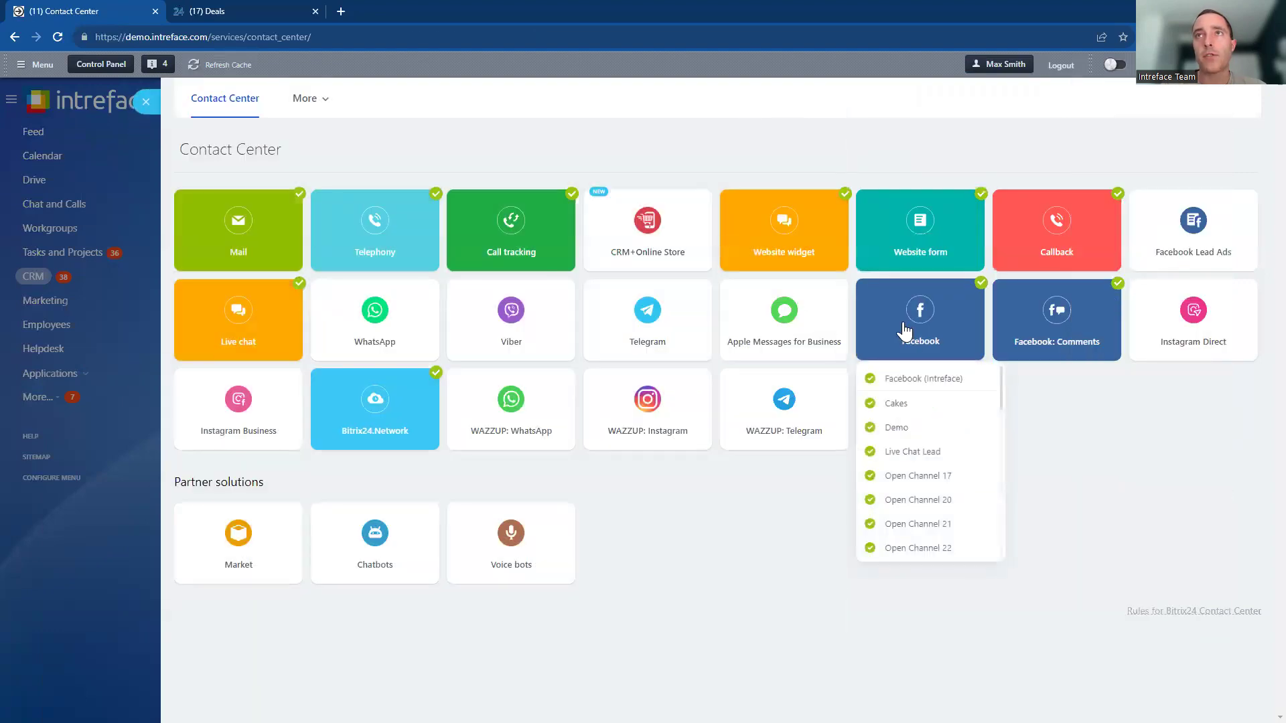
scroll(1002, 402, "down", 1)
scroll(999, 415, "down", 2)
left_click(916, 460)
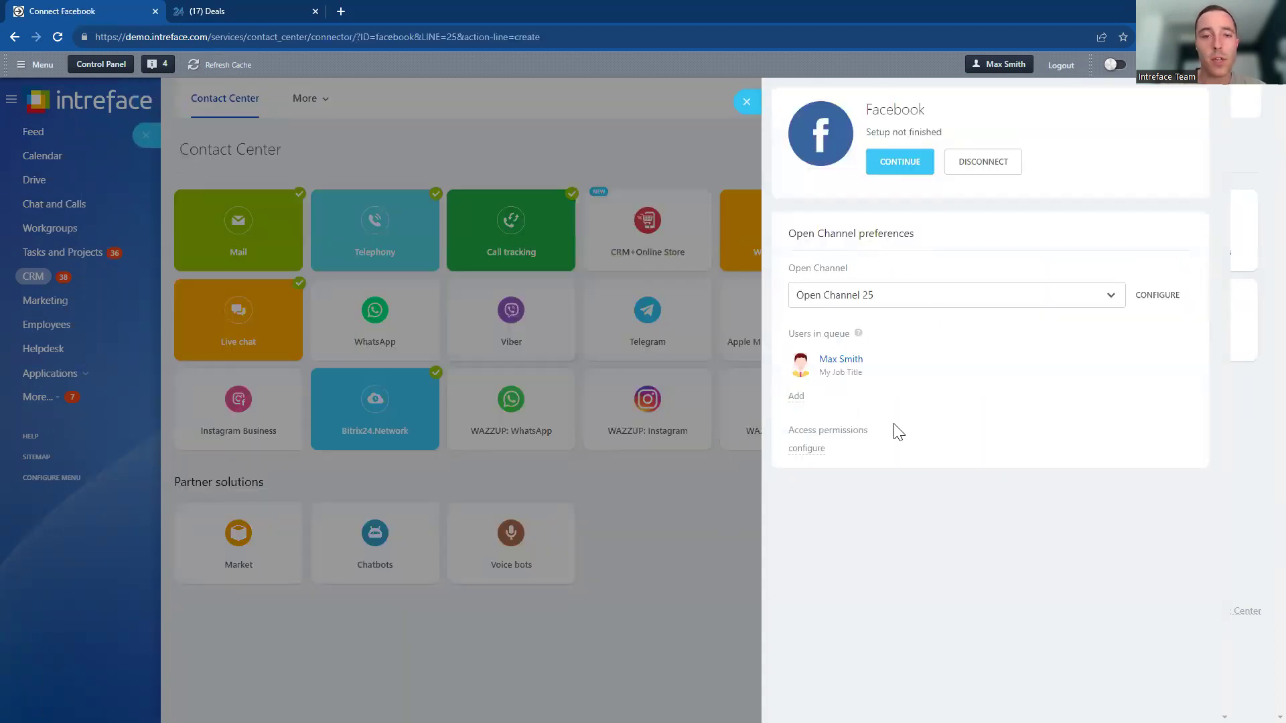
Step: Continue the Facebook setup for Open Channel 25 and add two more employees and the Sales USA department to its user queue
left_click(901, 164)
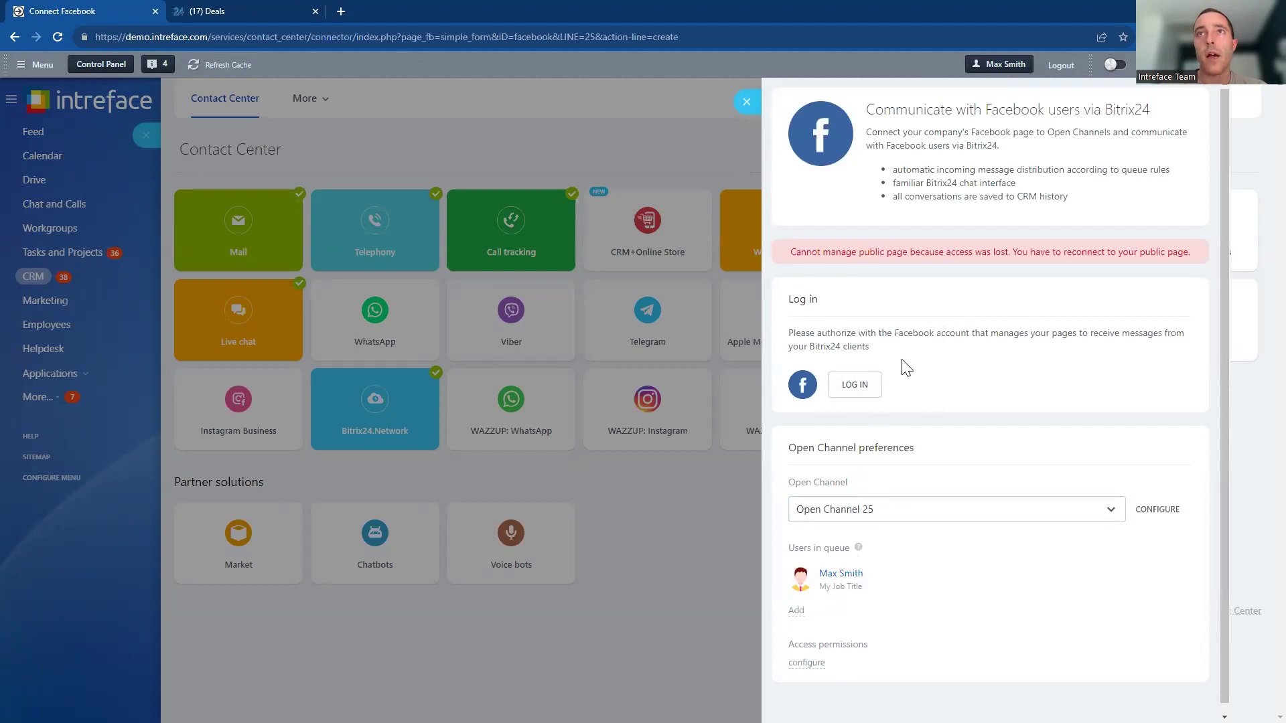
left_click(796, 612)
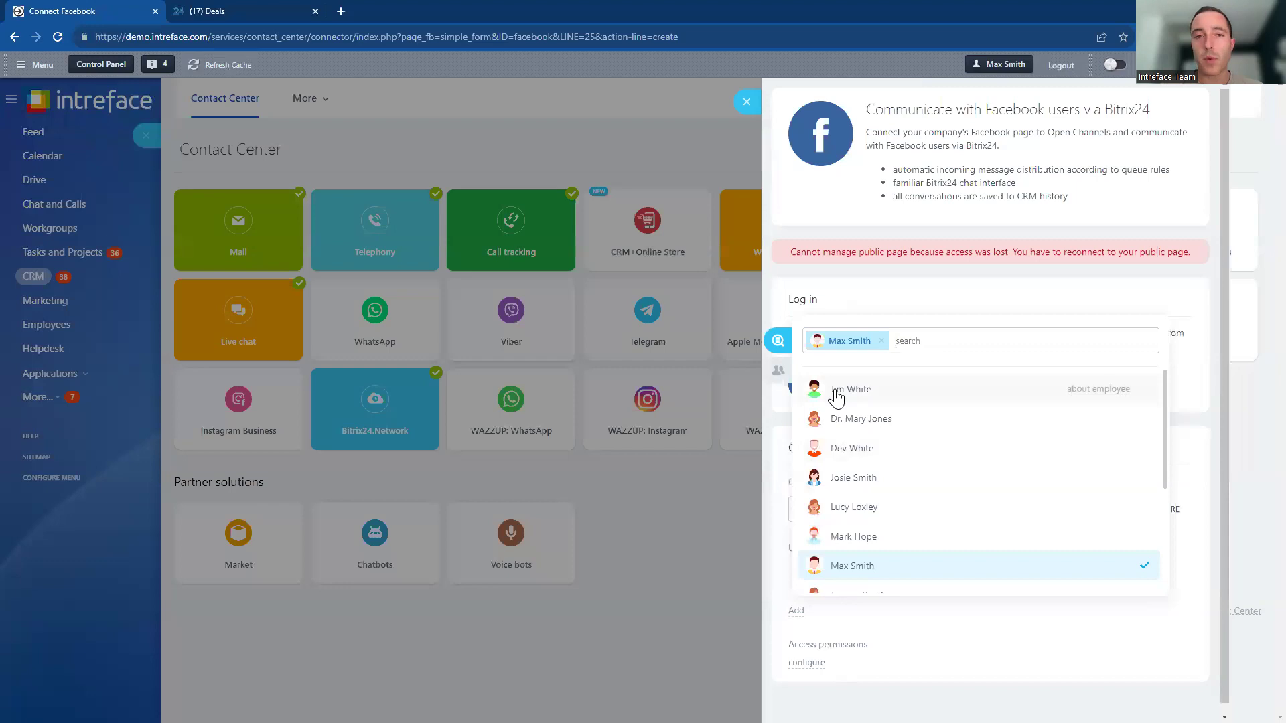
left_click(854, 450)
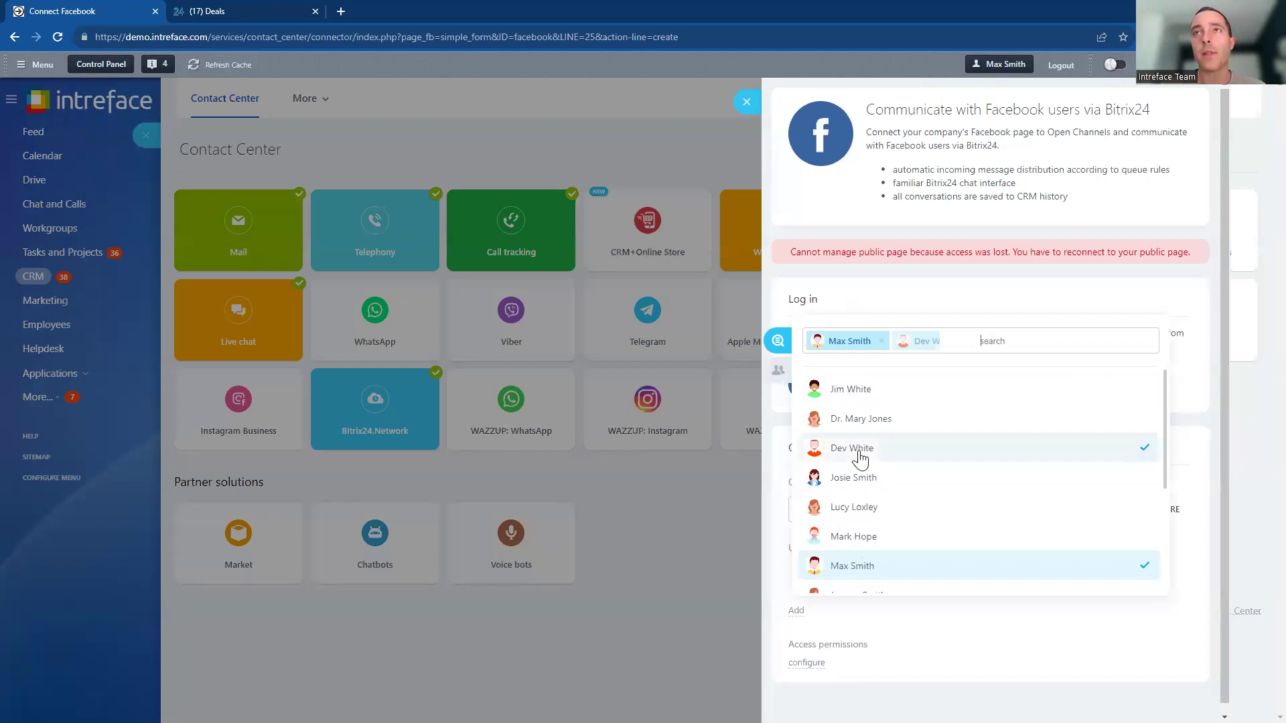
left_click(860, 518)
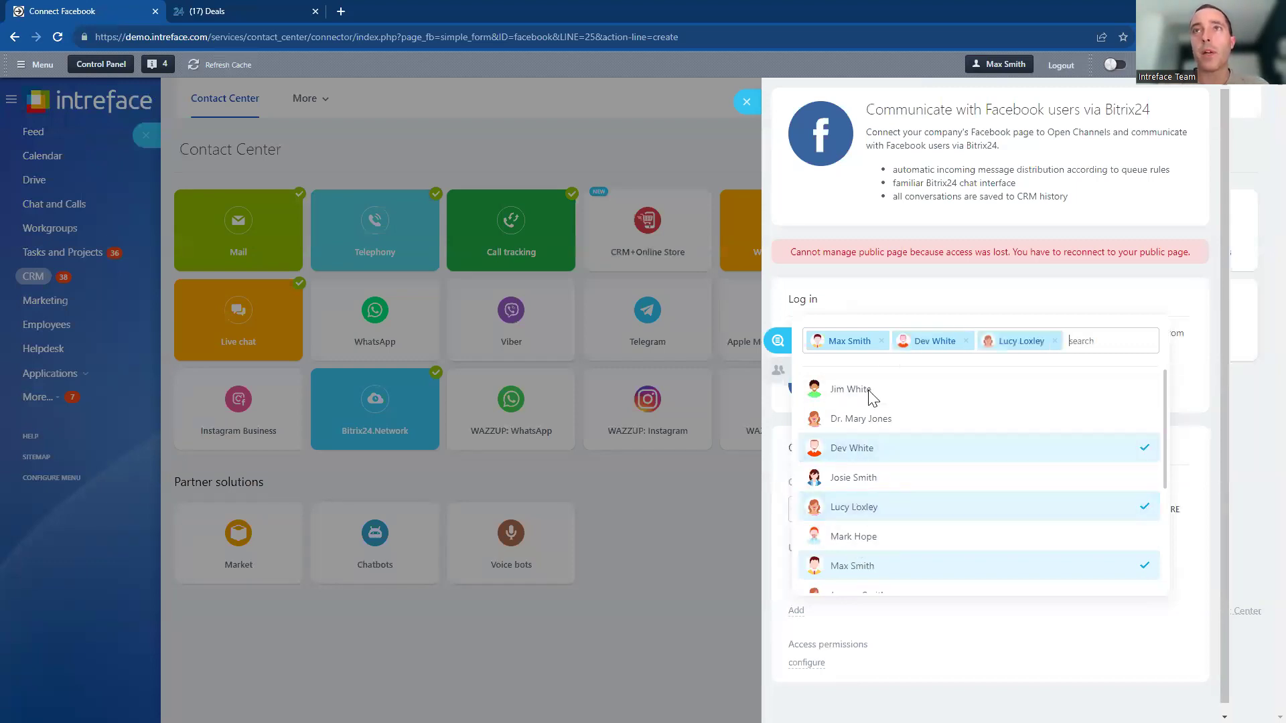
type("sales")
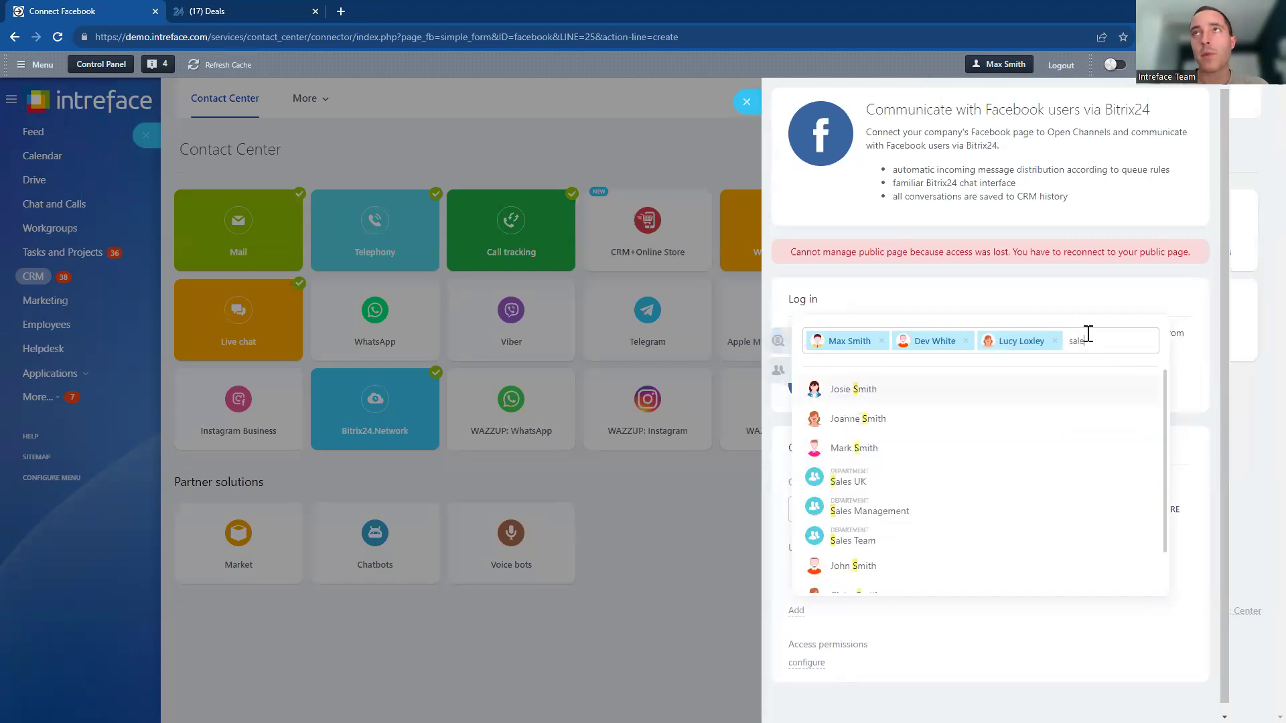
left_click(860, 481)
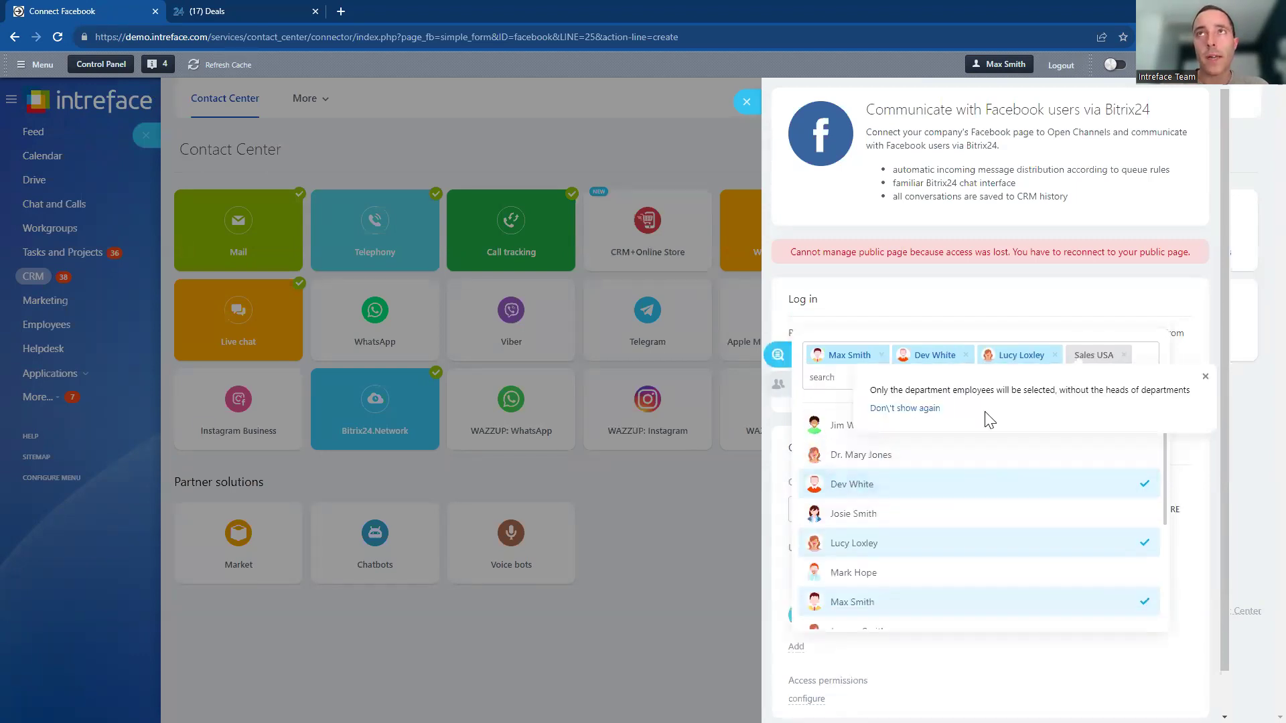
left_click(1205, 376)
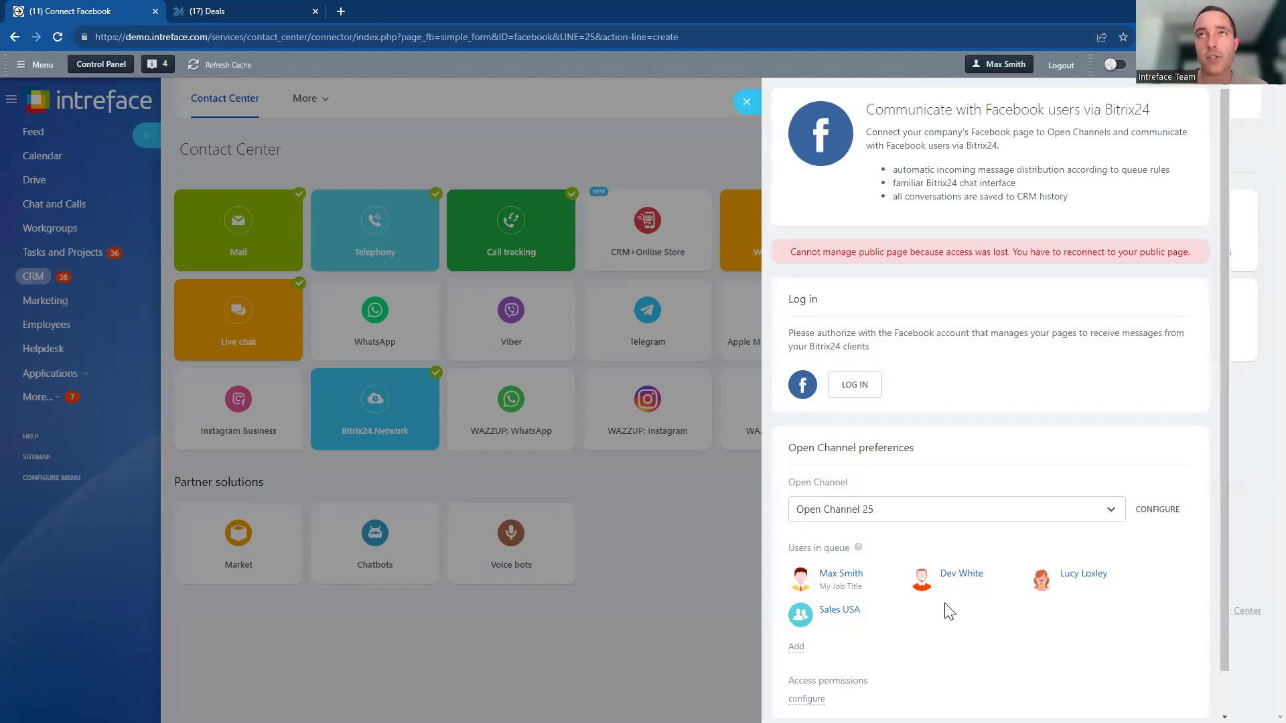
left_click(748, 103)
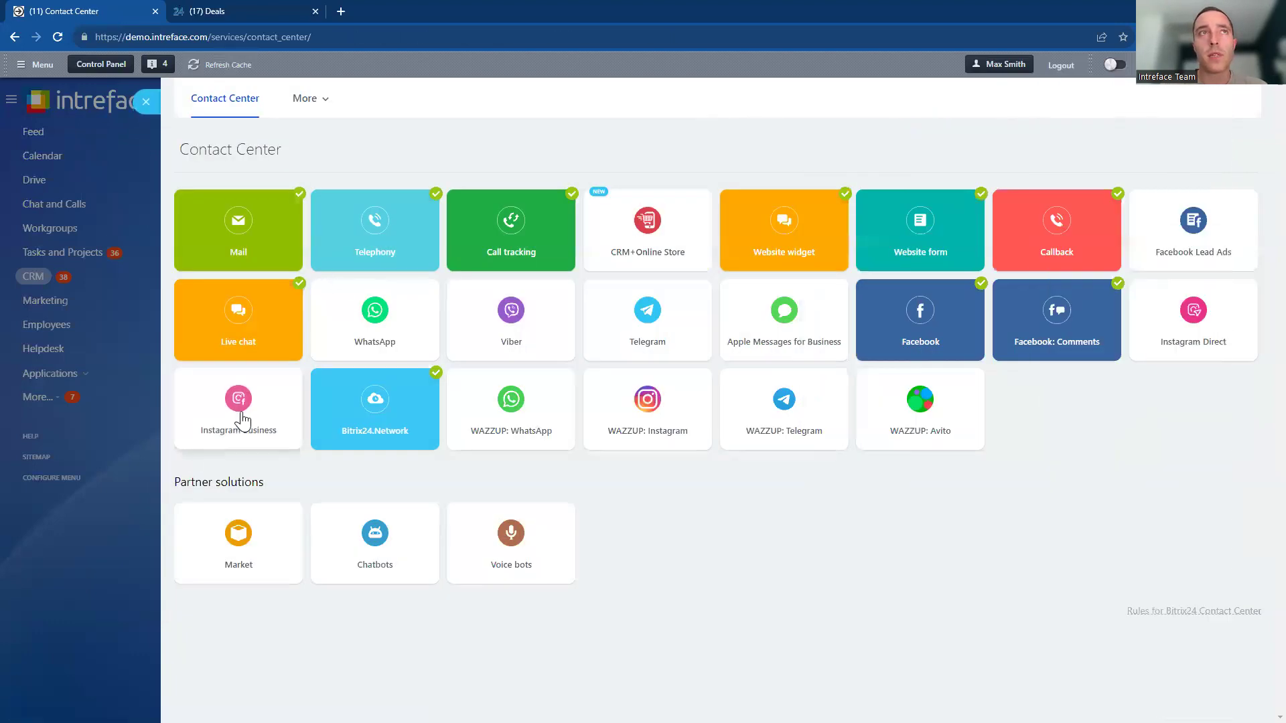
Step: View the Instagram Business connection page and the list of Live chat open channels
left_click(241, 416)
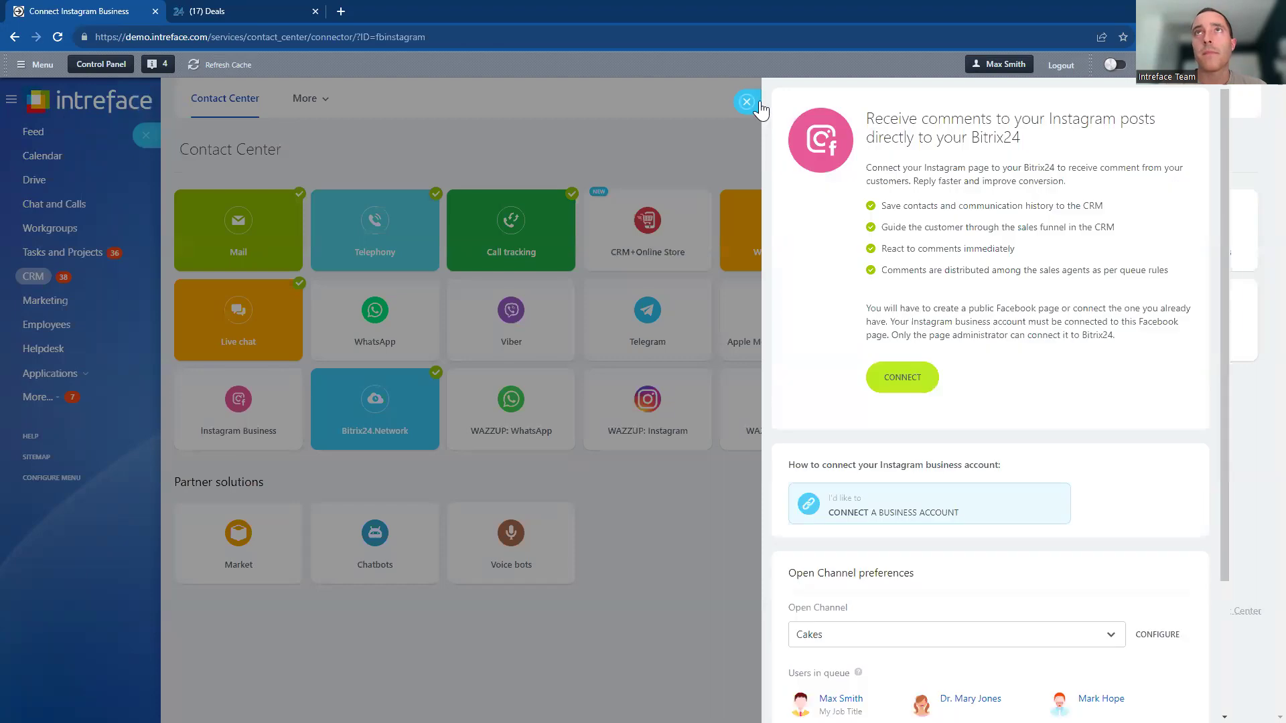
left_click(759, 105)
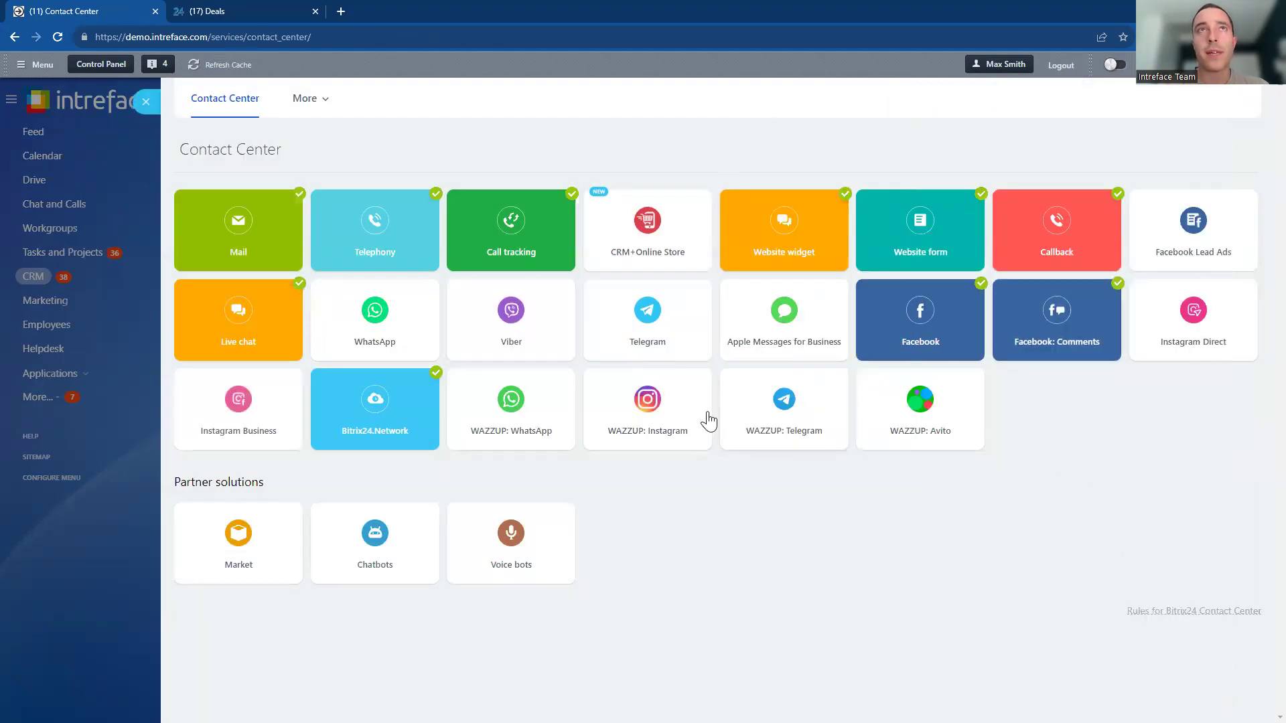
left_click(242, 331)
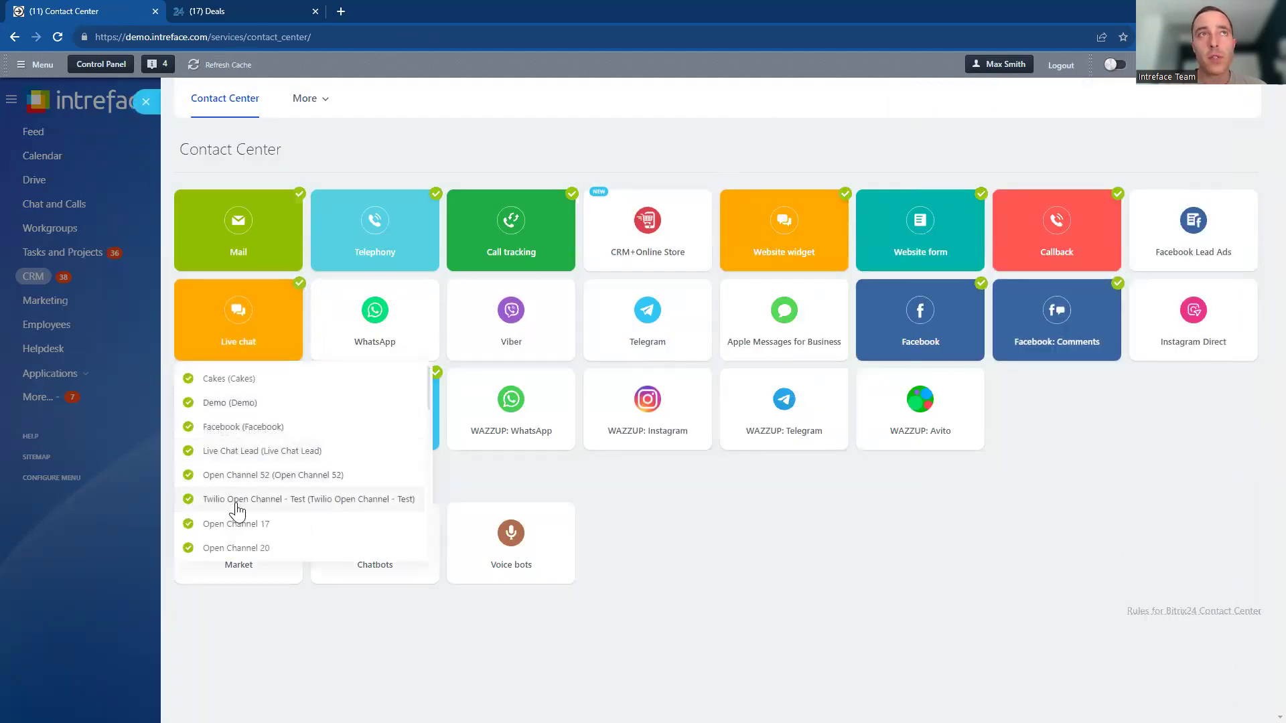
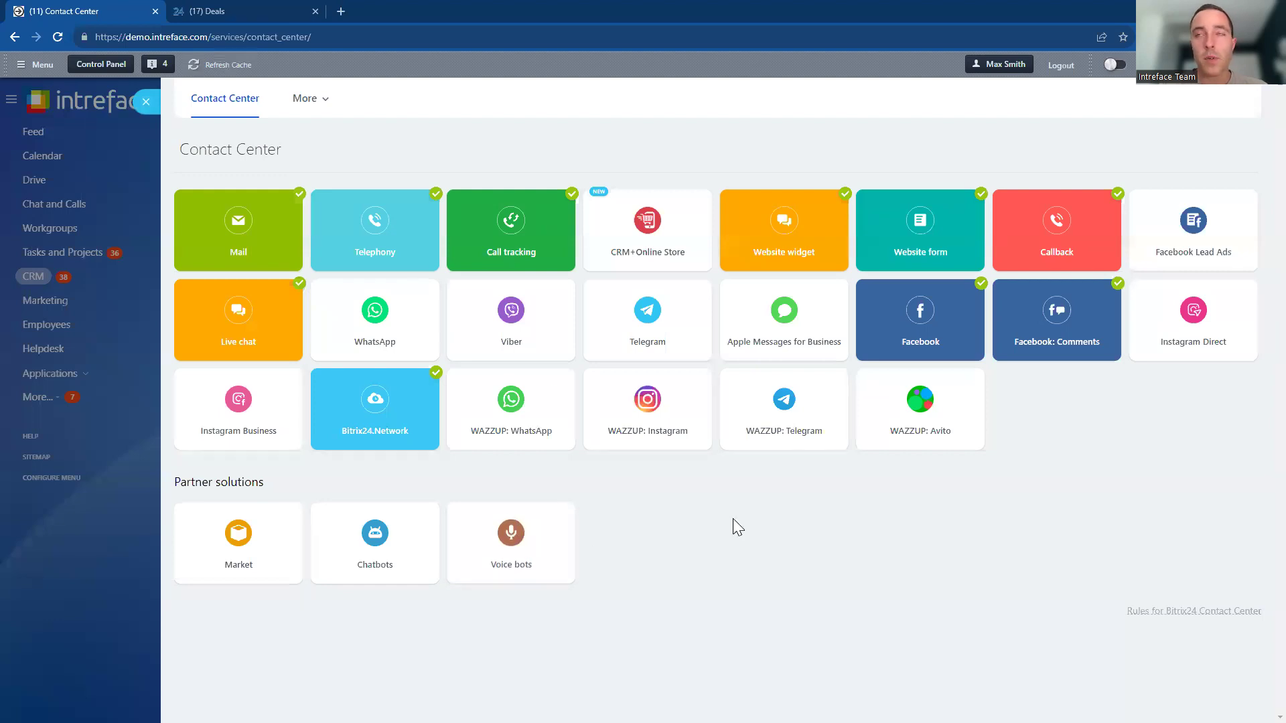
Step: Open the Manager role from the access permissions of the Facebook (Intreface) open channel
left_click(925, 343)
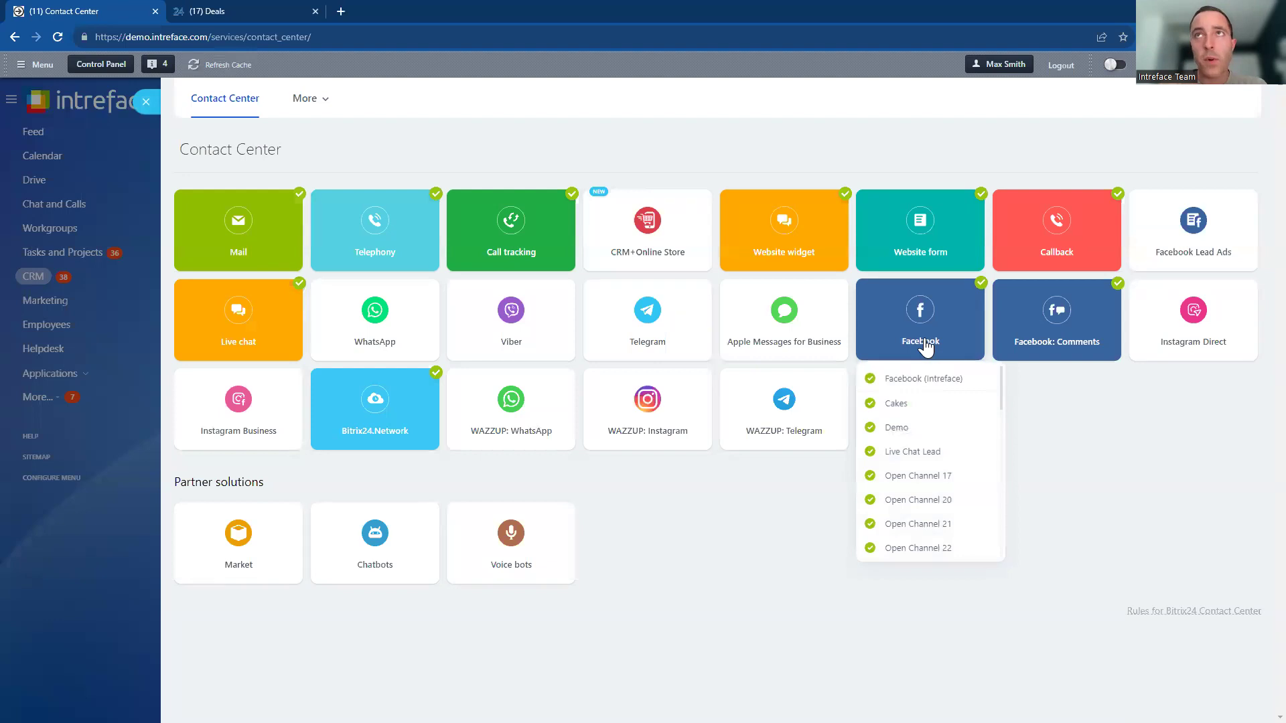
left_click(939, 381)
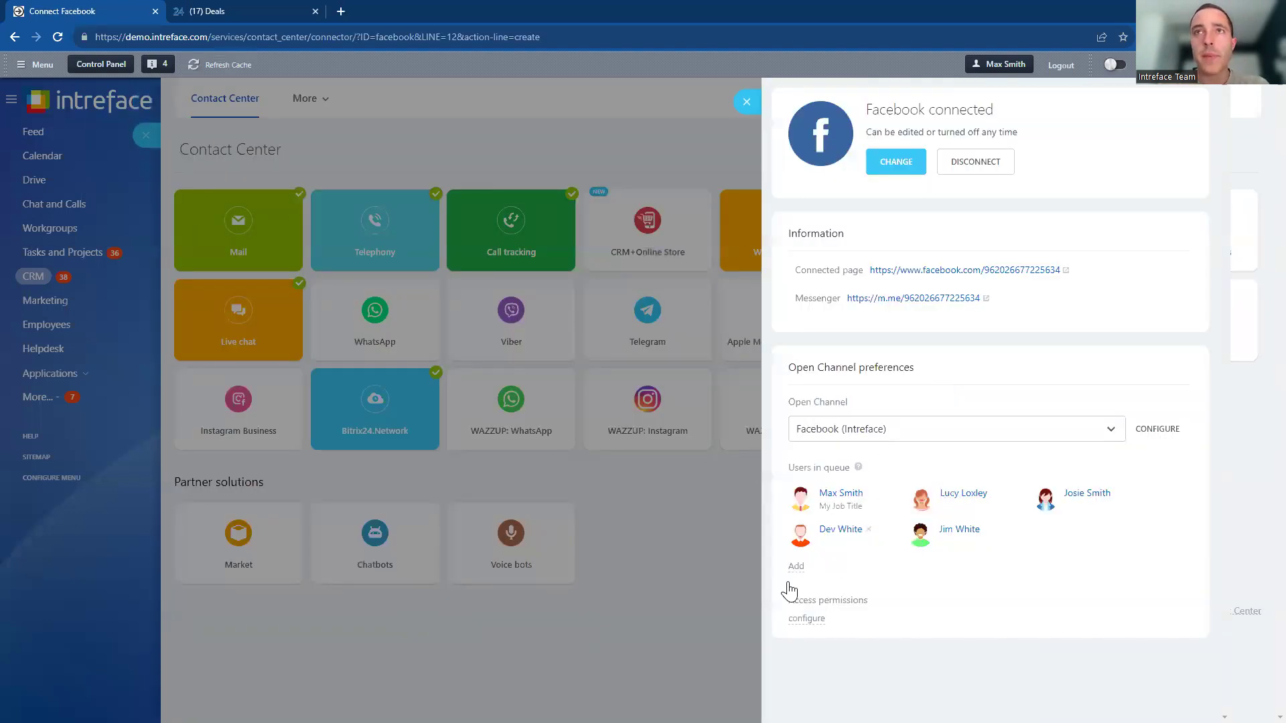
left_click(809, 621)
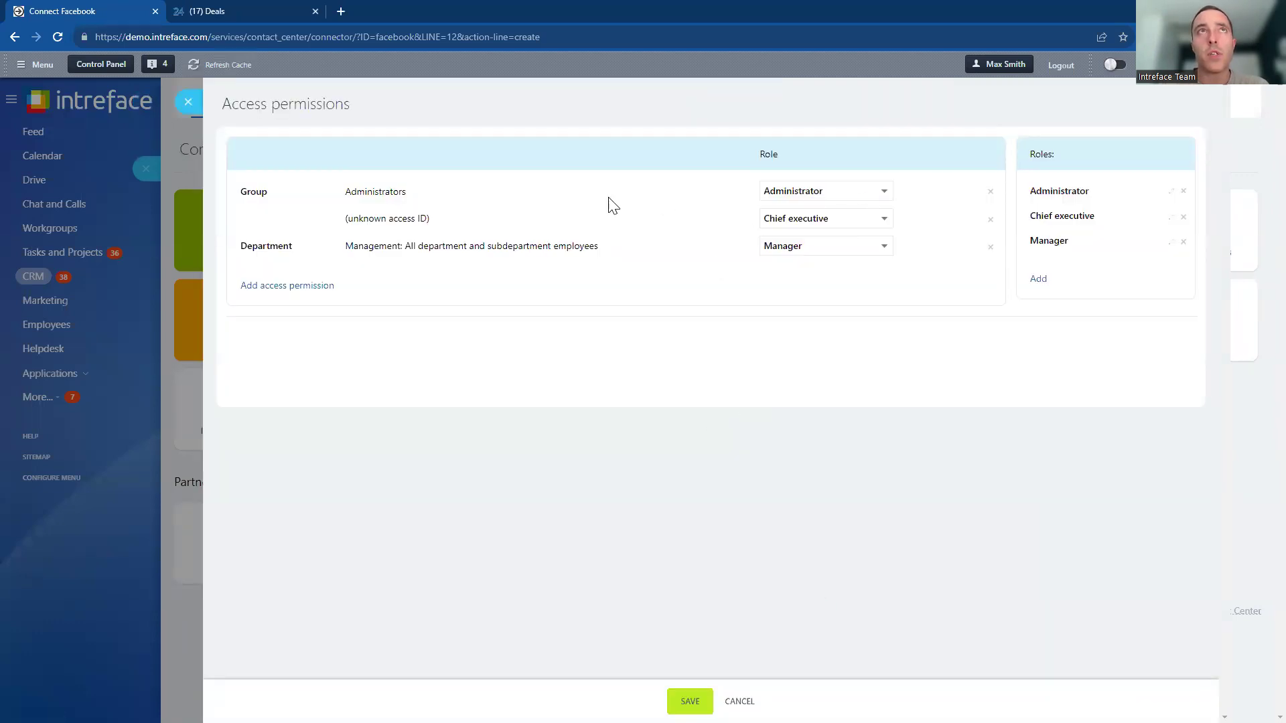
left_click(1172, 242)
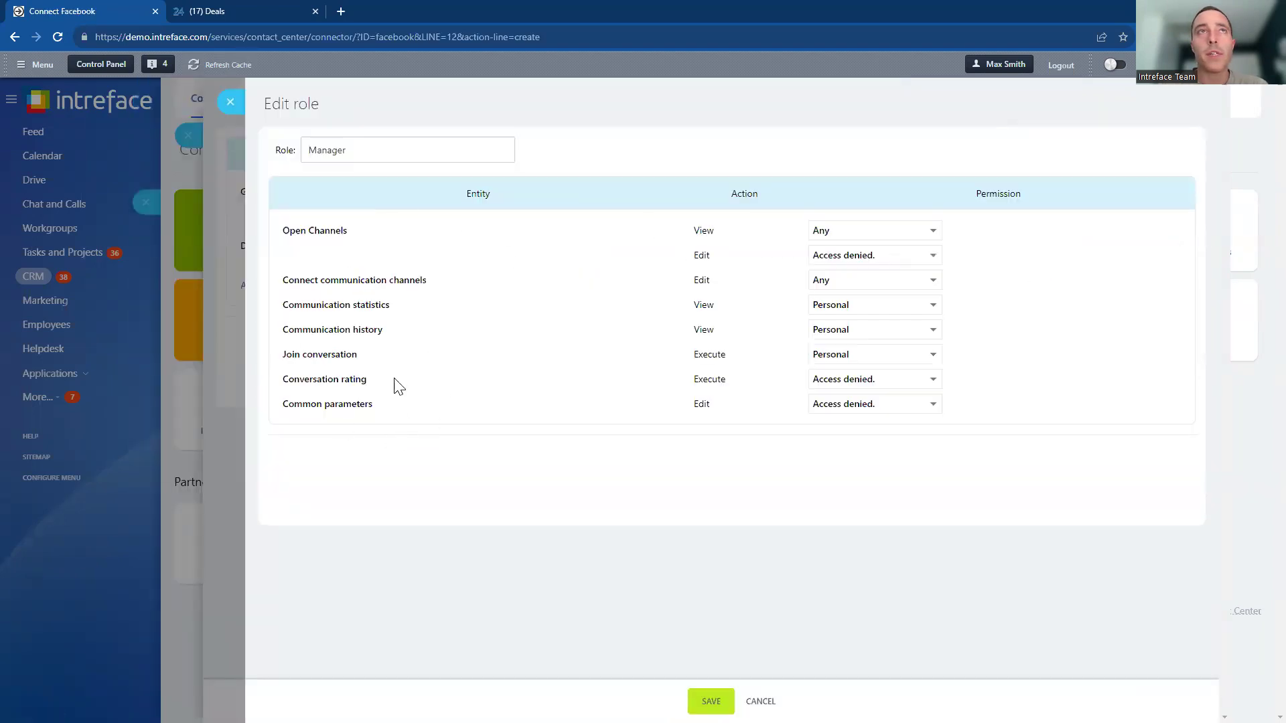
Step: Examine the Manager role's permission options for connecting communication channels and viewing communication statistics, and return to the Contact Center without saving
left_click_drag(436, 283, 299, 278)
left_click(375, 278)
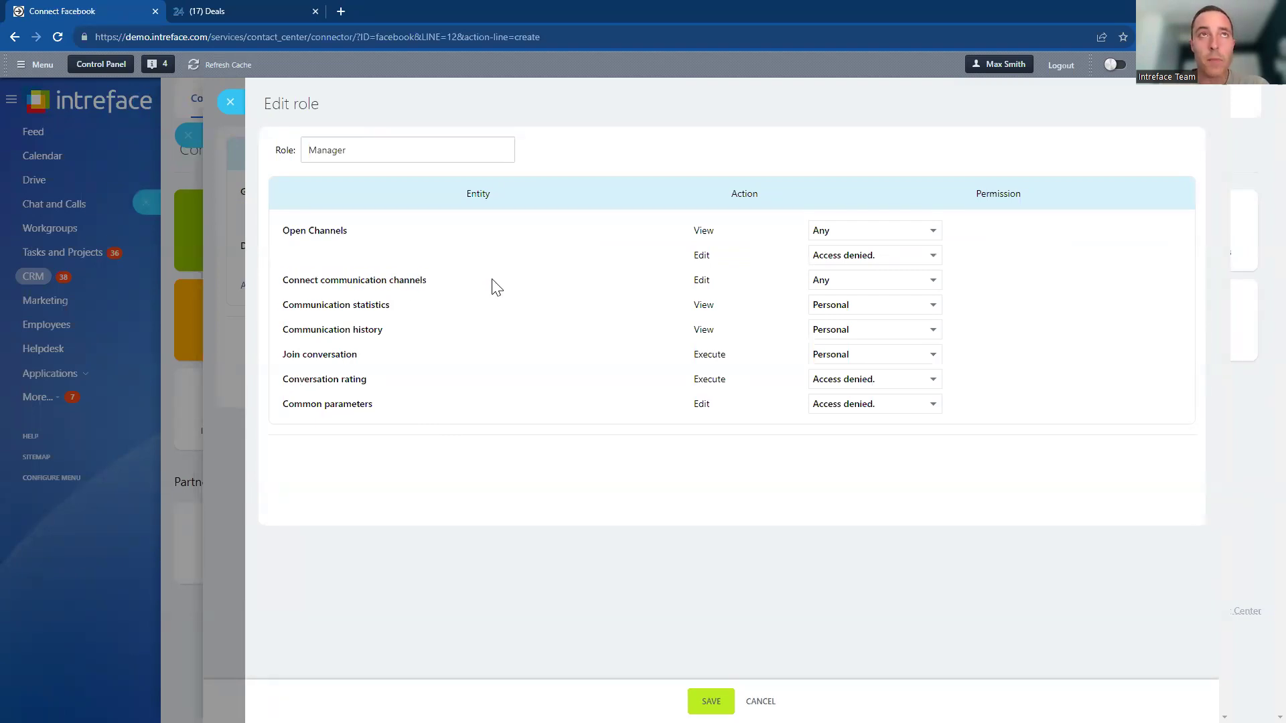
left_click(840, 285)
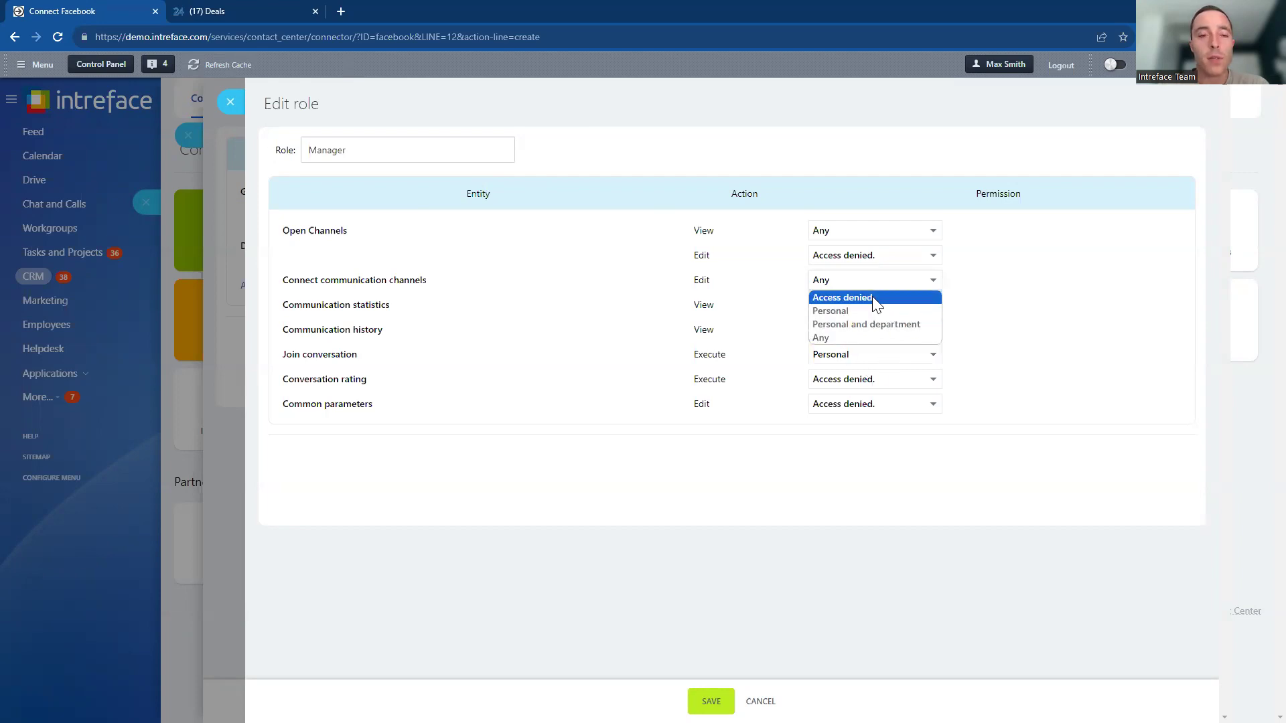
left_click(880, 462)
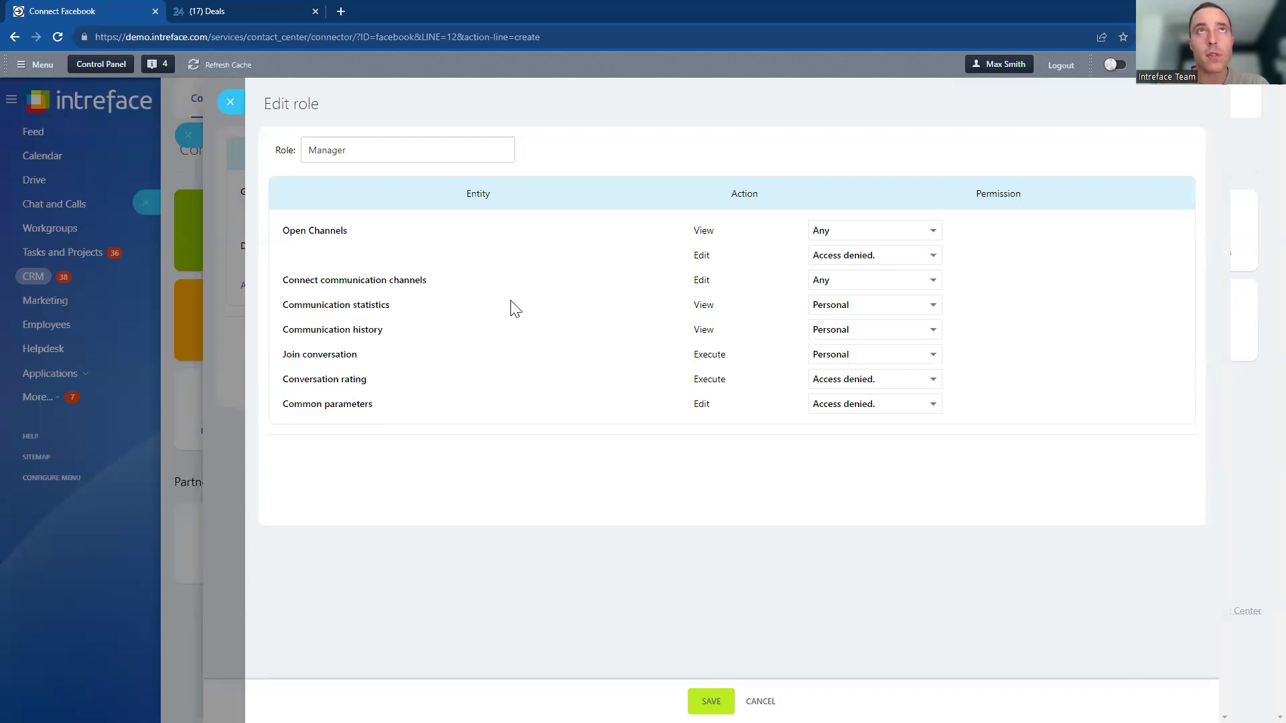
left_click(856, 313)
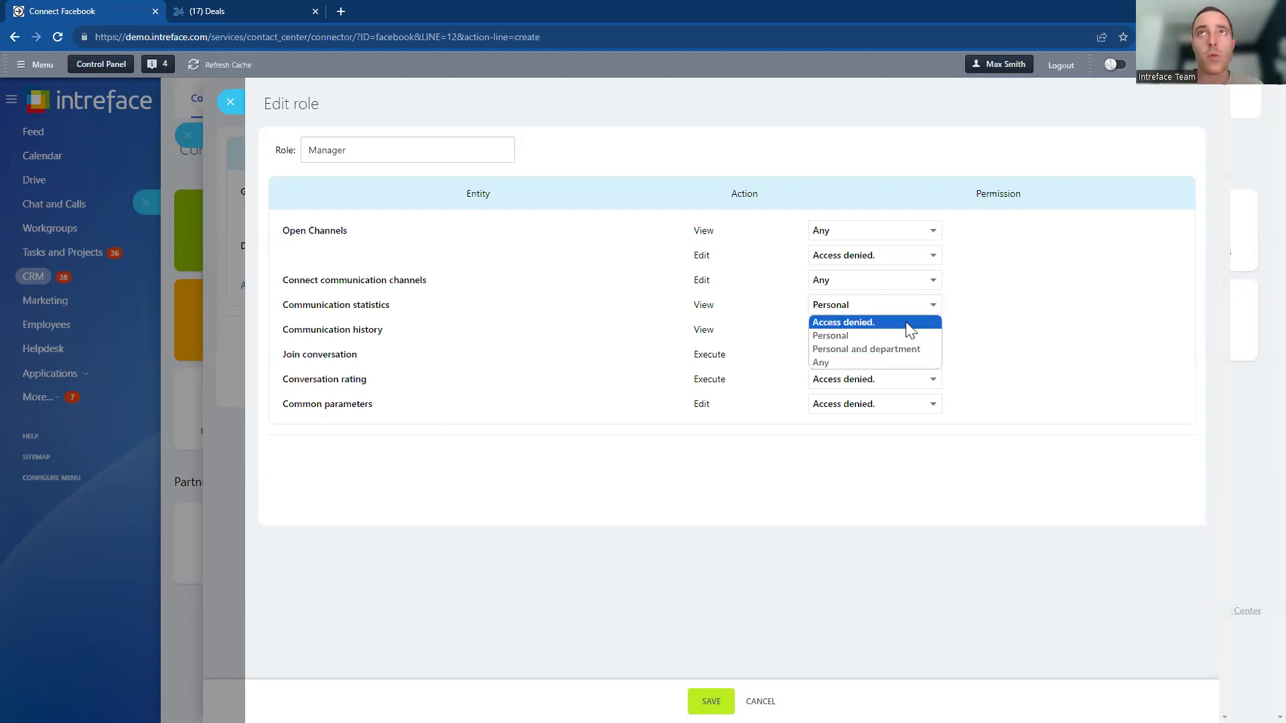
left_click(229, 106)
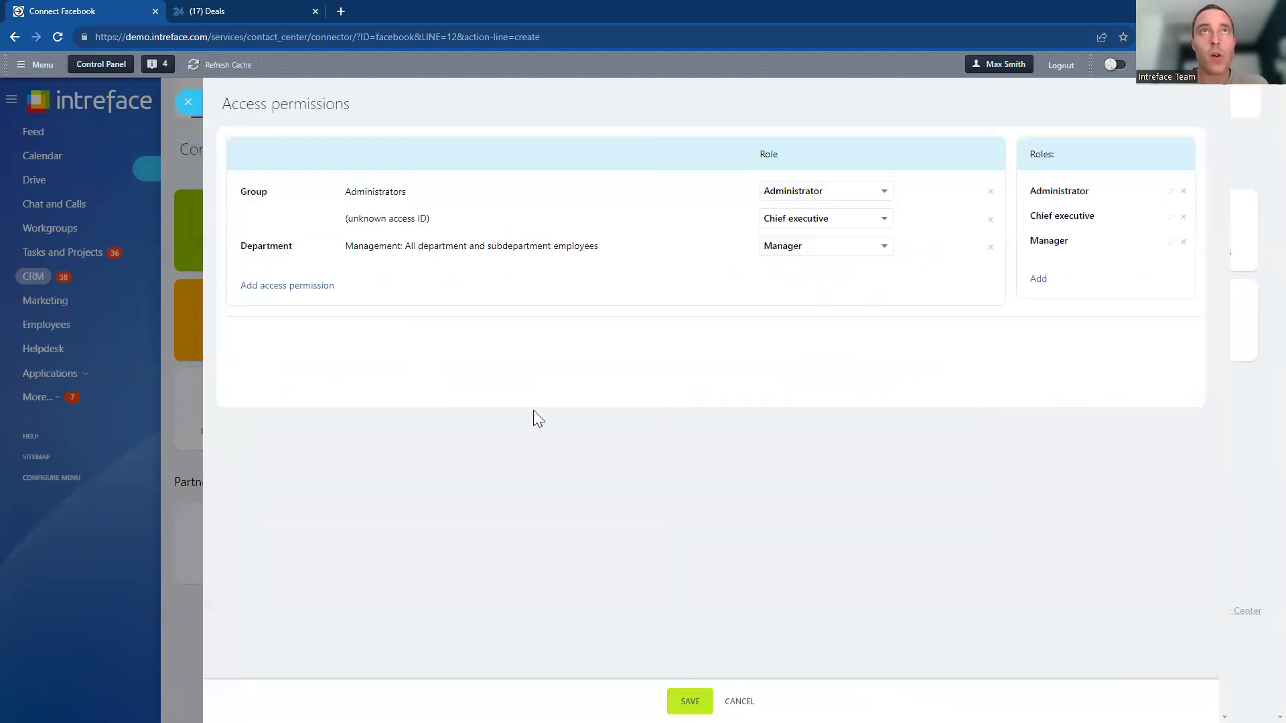
left_click(189, 103)
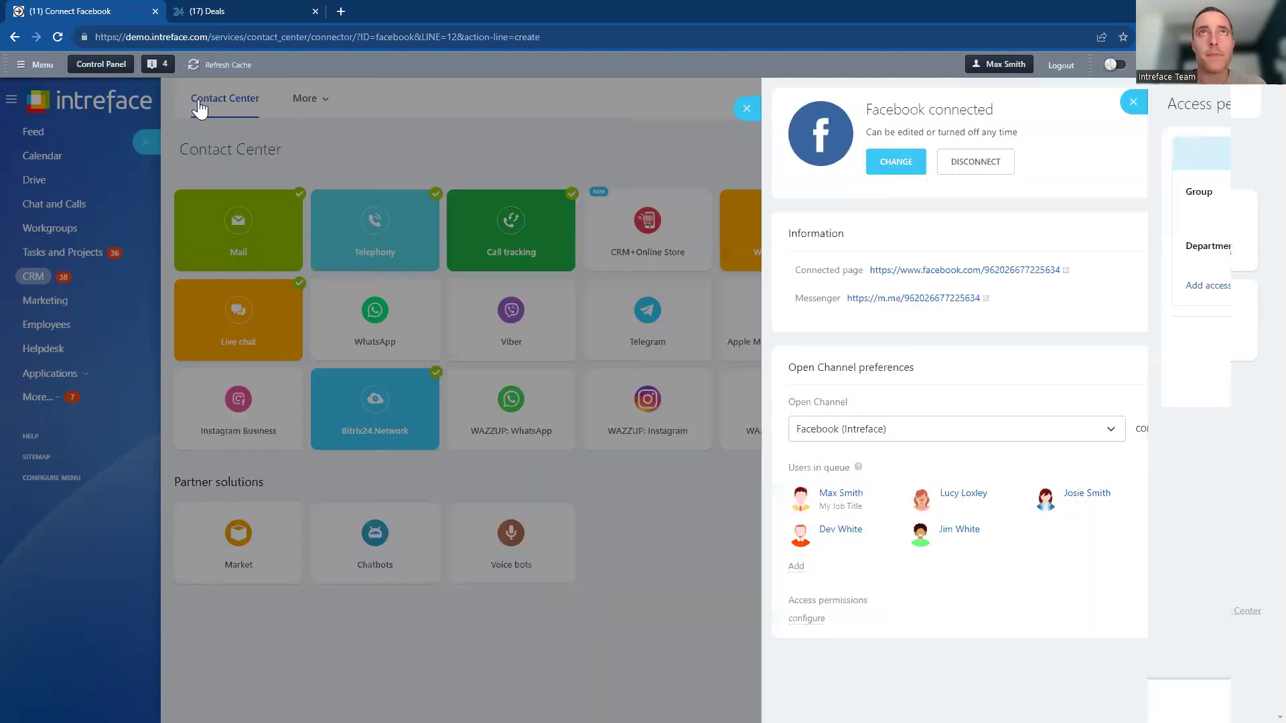
left_click(747, 102)
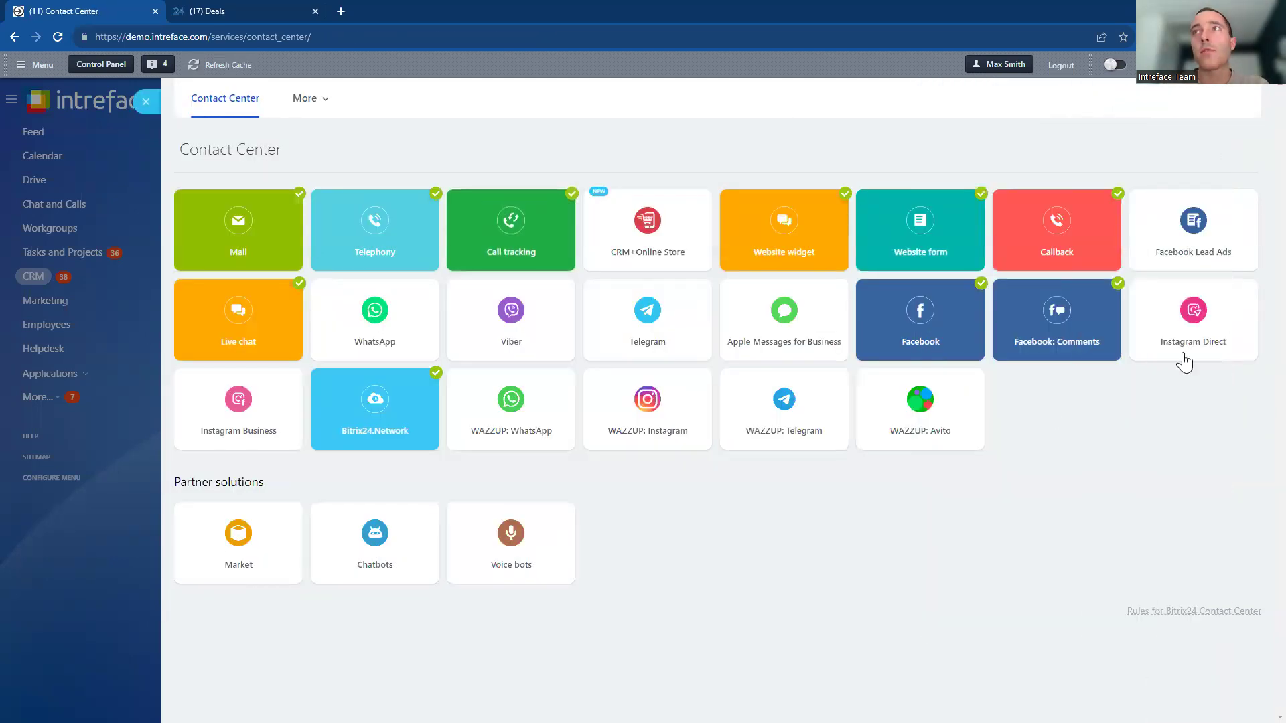
Step: Open the Contact Center's Conversation statistics report and dismiss the demo data notice
left_click(305, 99)
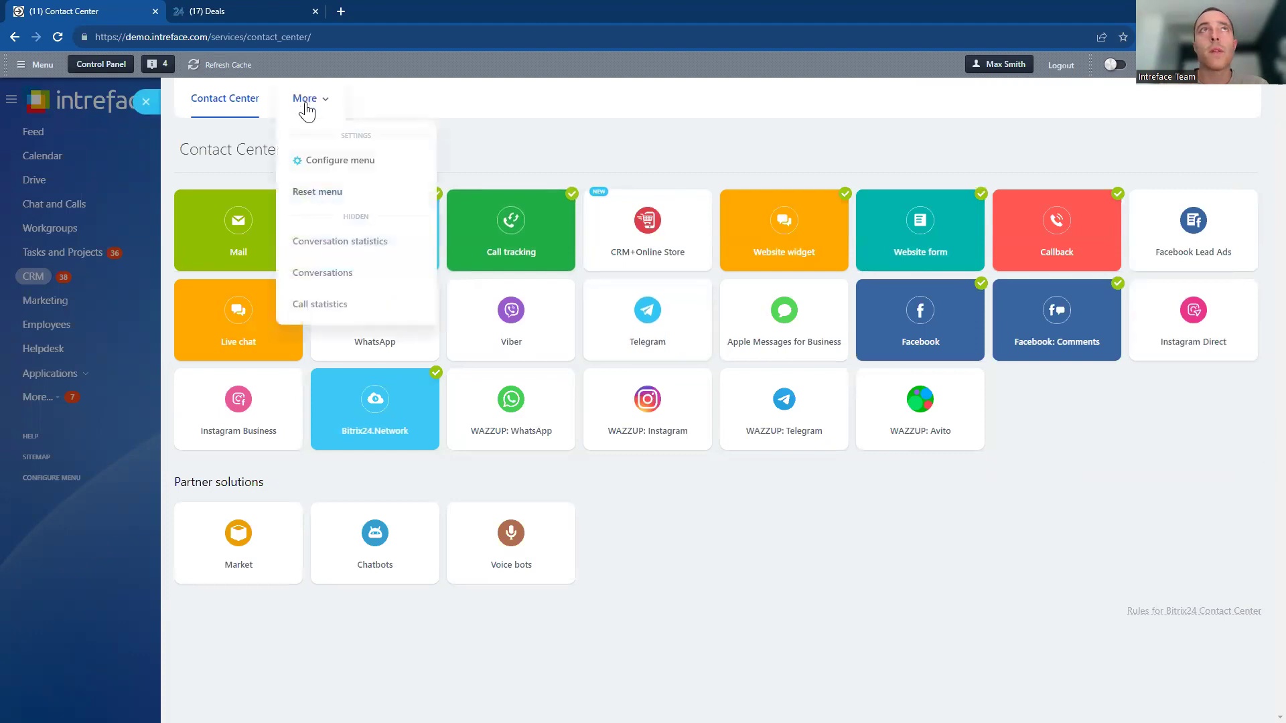
left_click(807, 431)
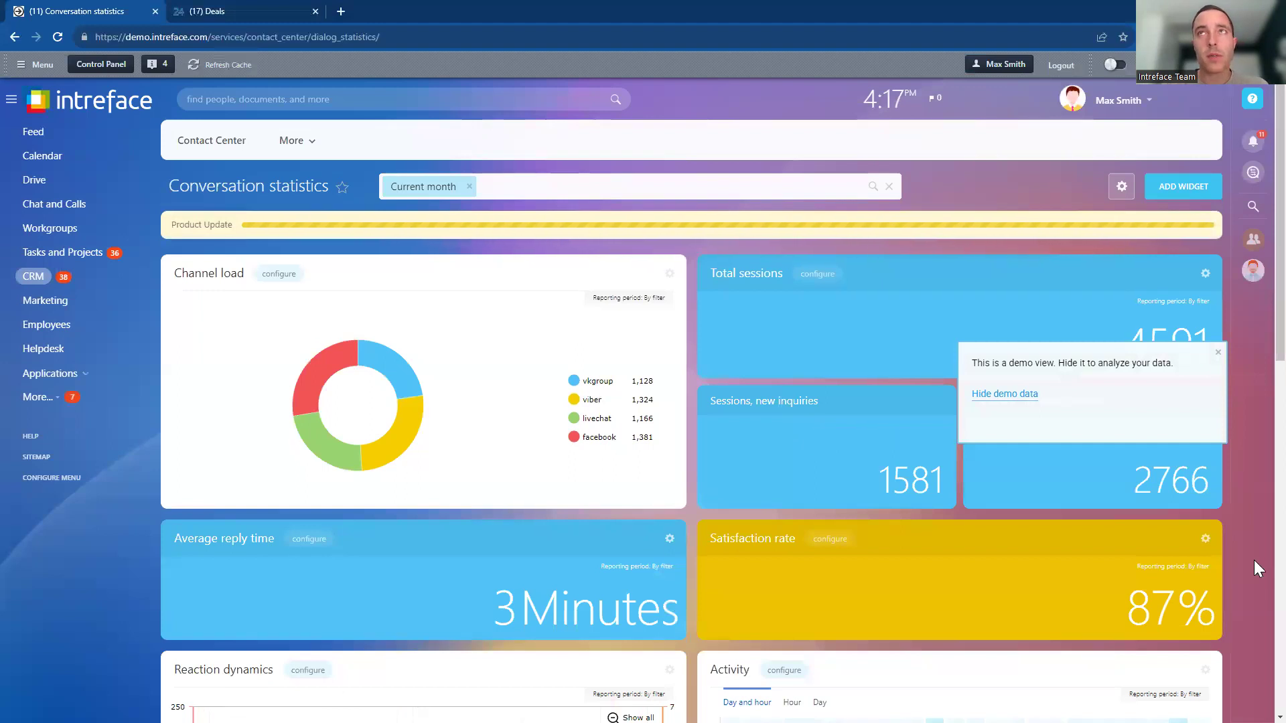
scroll(1254, 315, "down", 3)
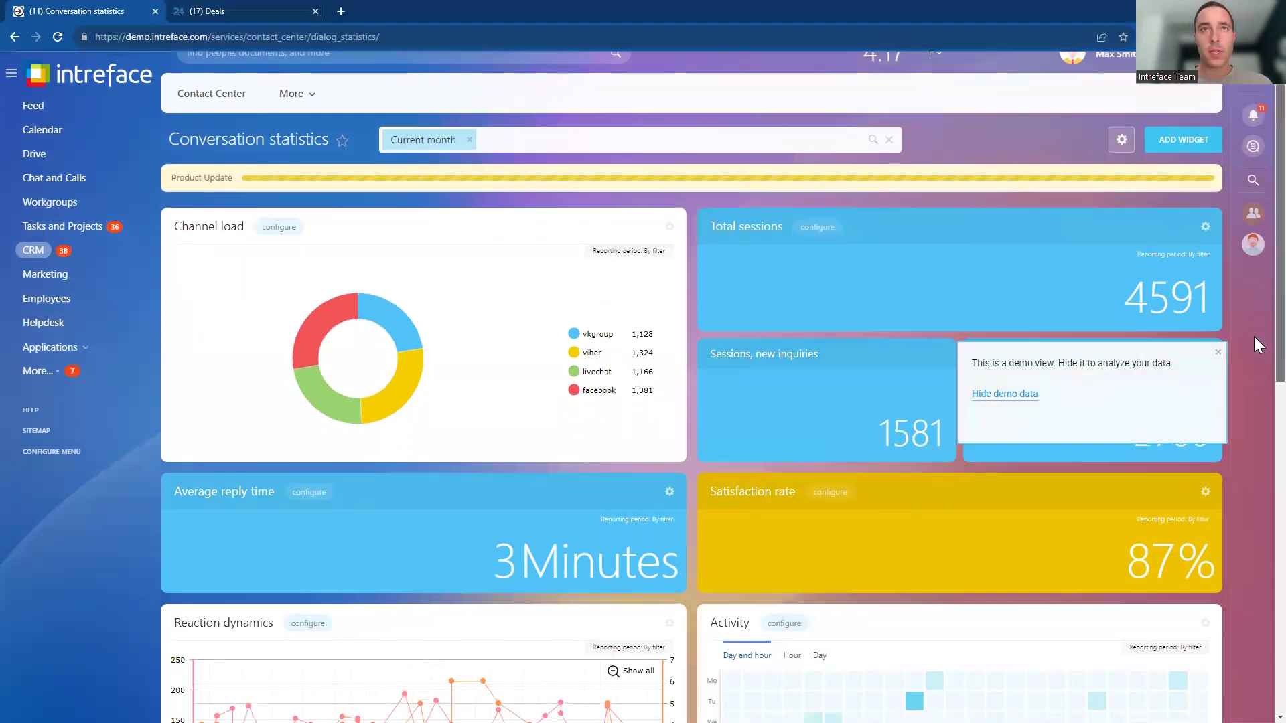
scroll(1254, 402, "down", 1)
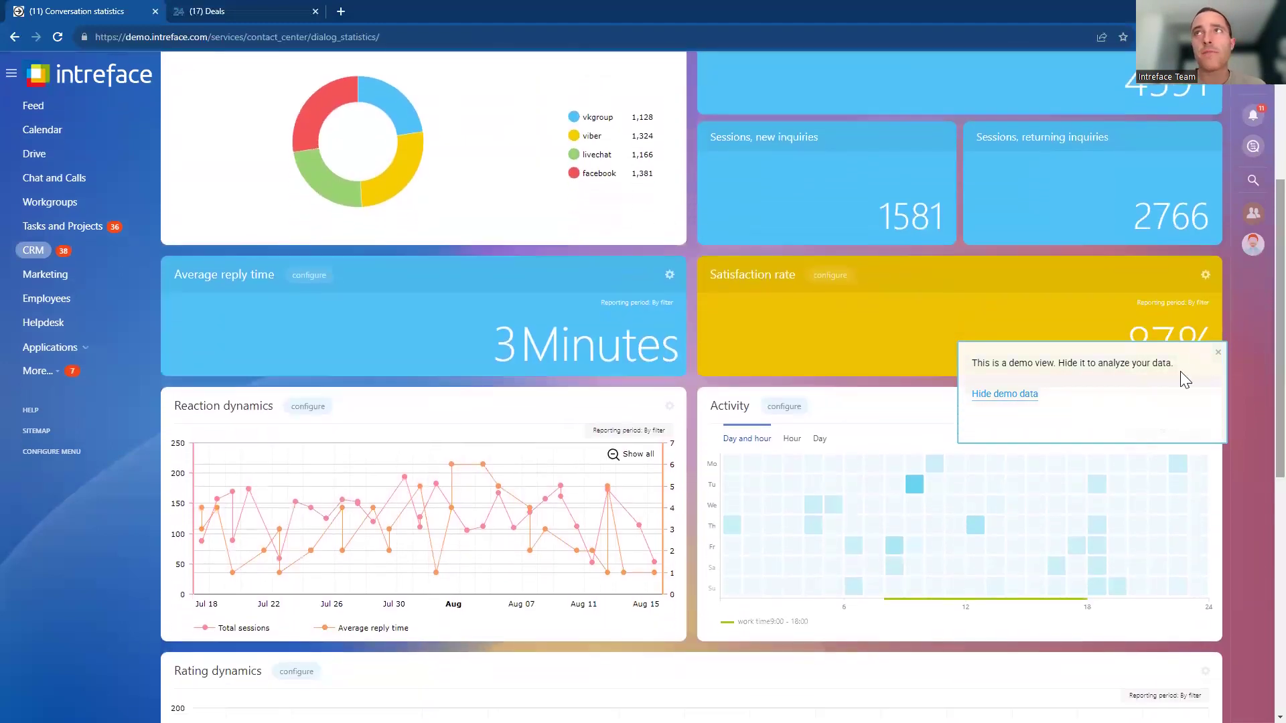
left_click(1218, 360)
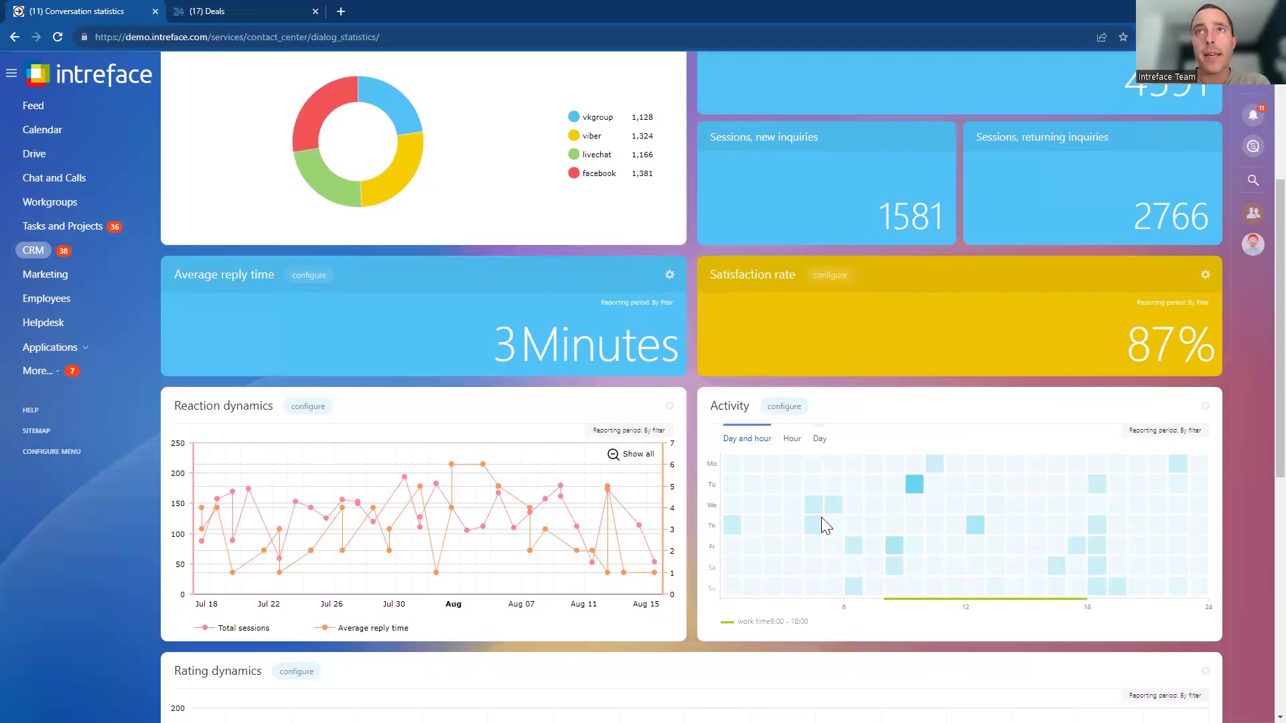
Step: Examine session counts by day and hour in the Activity chart and the distribution by channel in the Channel load chart
mouse_move(820, 517)
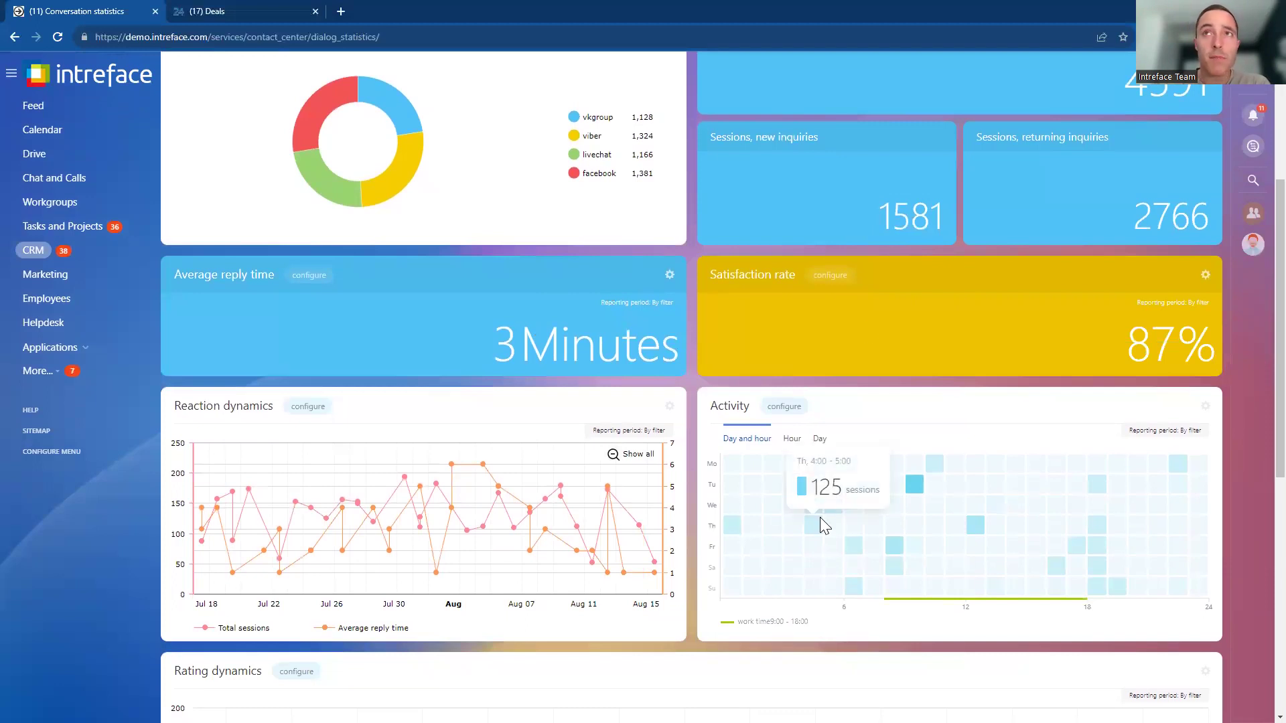
mouse_move(912, 485)
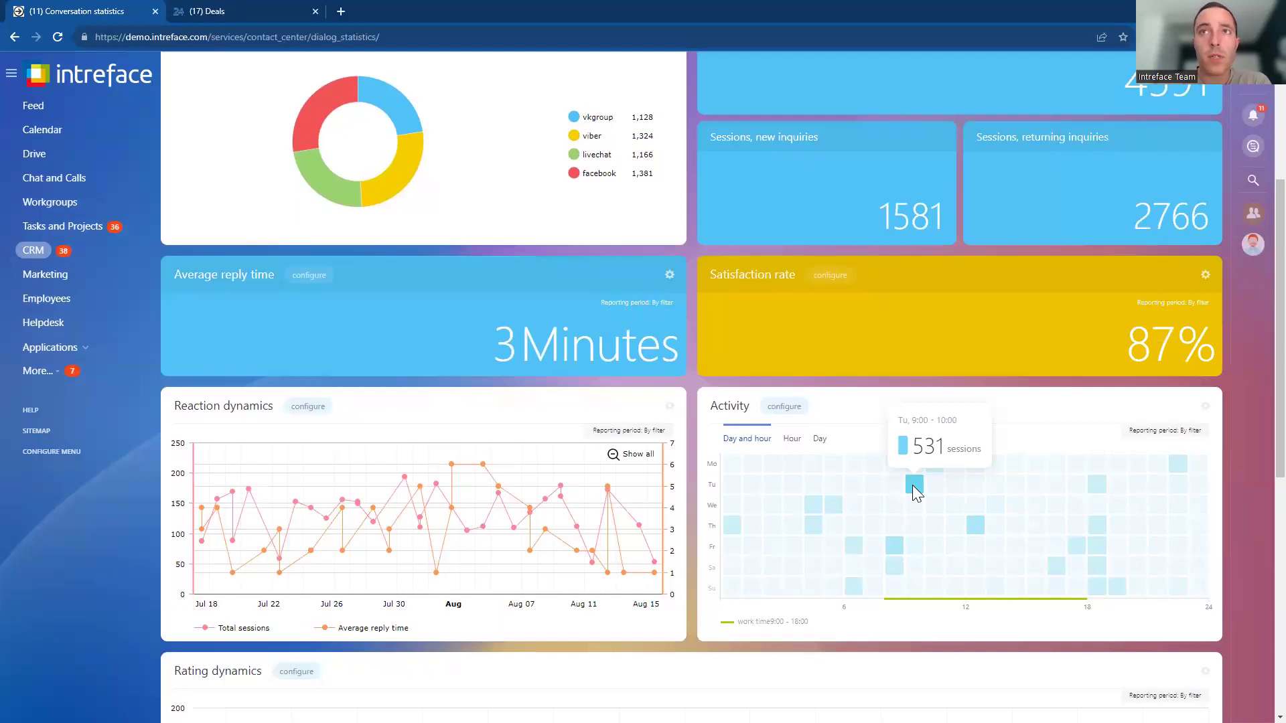
left_click_drag(925, 606, 818, 605)
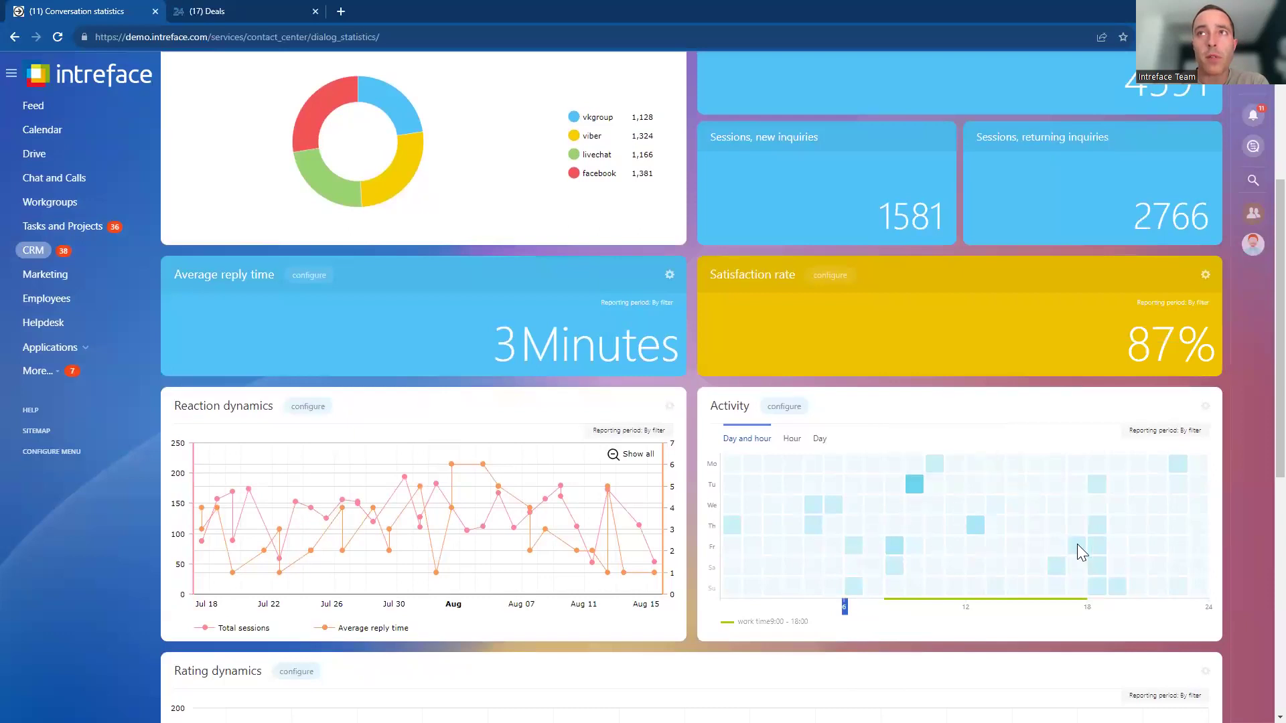
mouse_move(1101, 552)
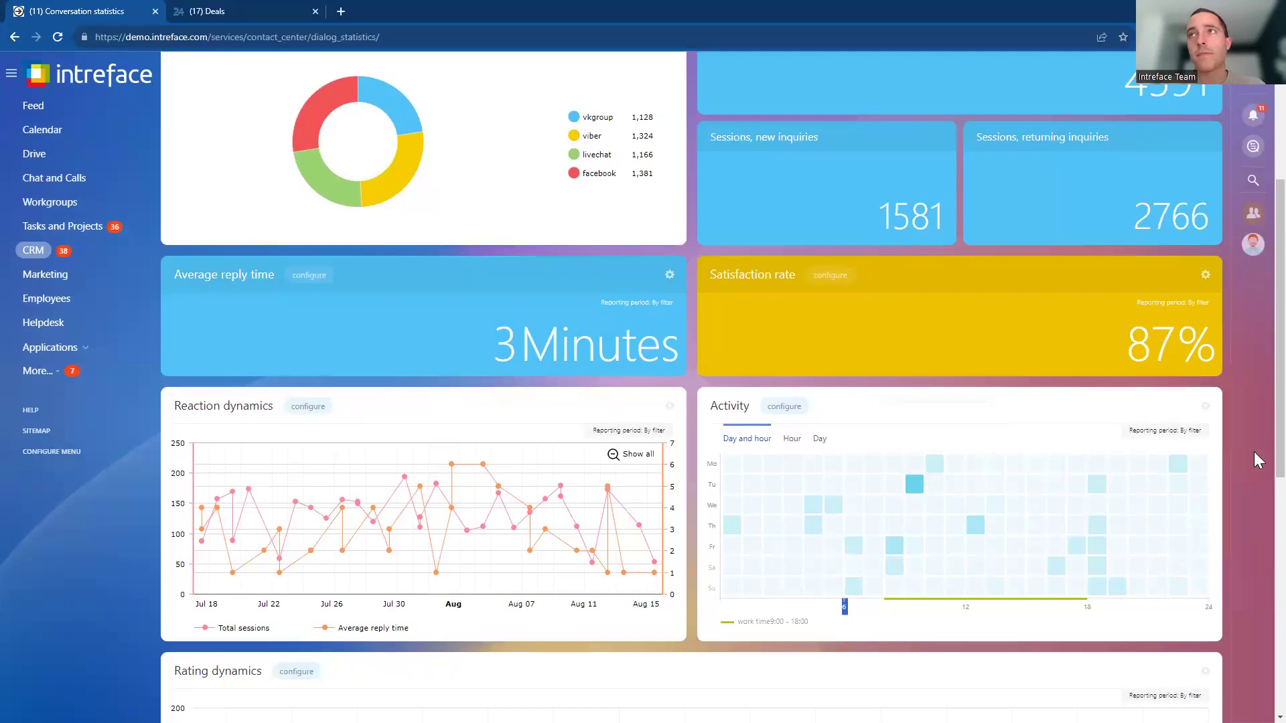
scroll(1256, 440, "up", 3)
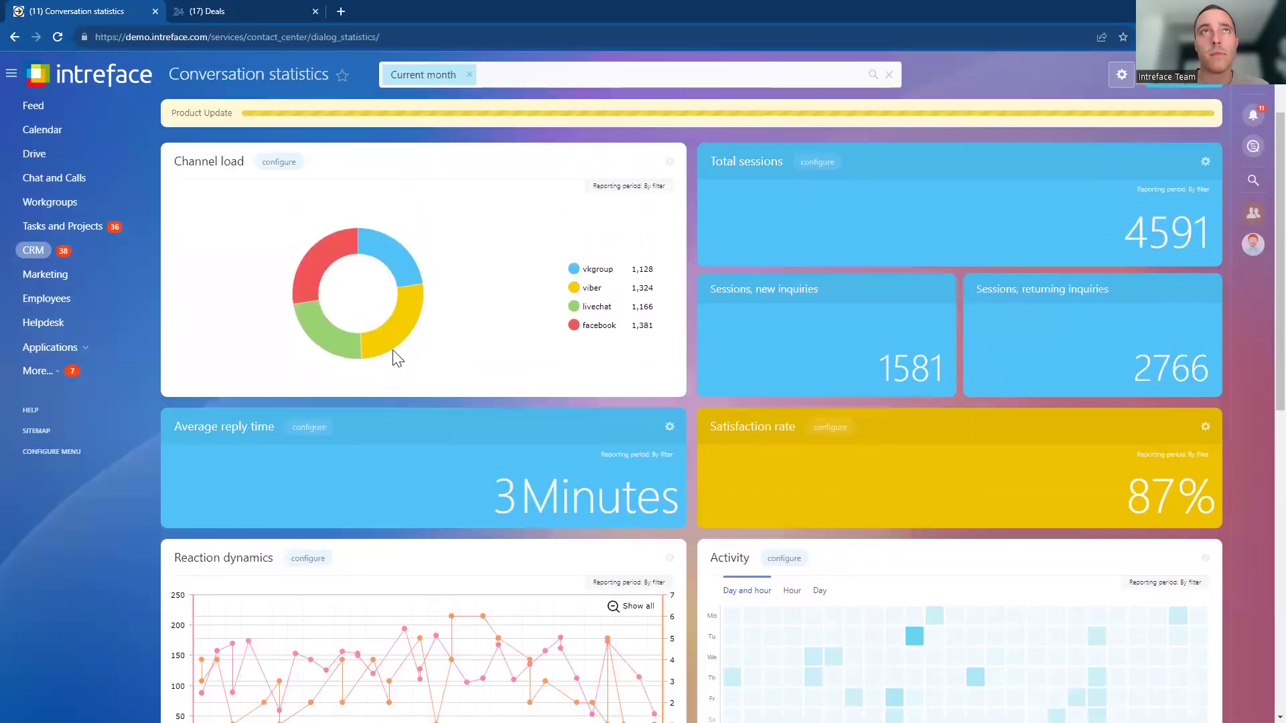
mouse_move(402, 258)
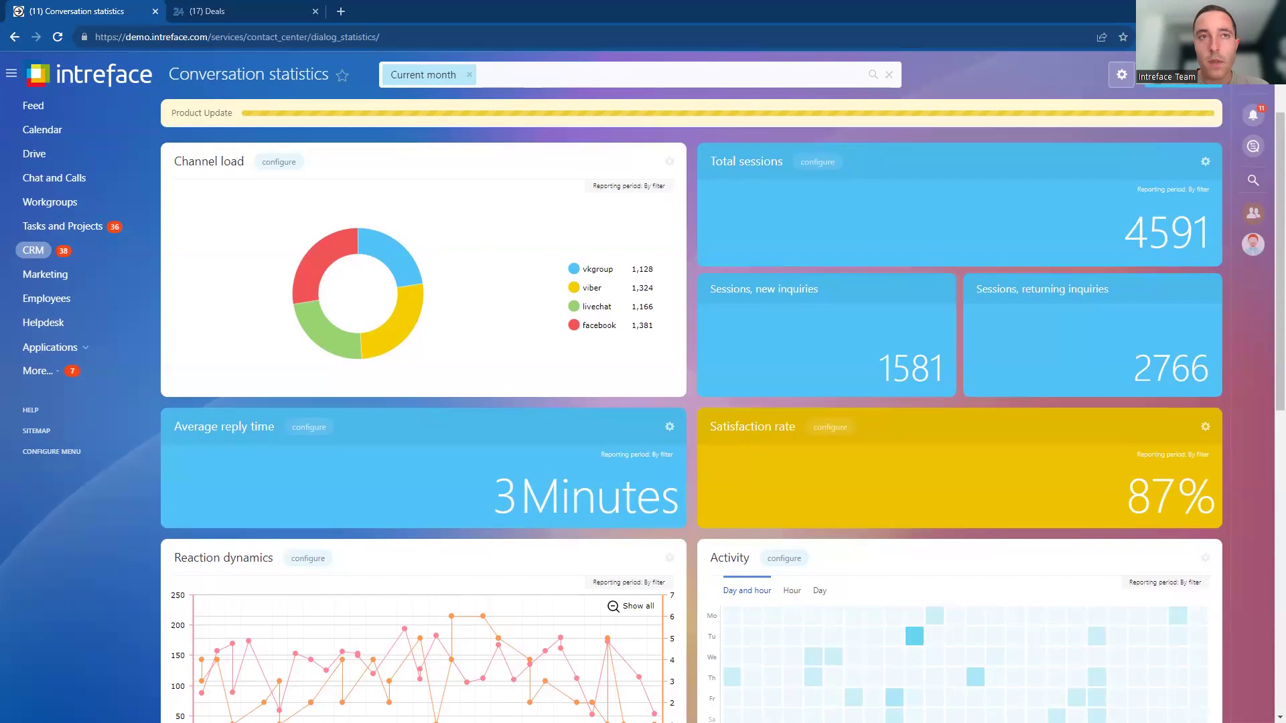
Step: Open the portal's Feed
left_click(33, 109)
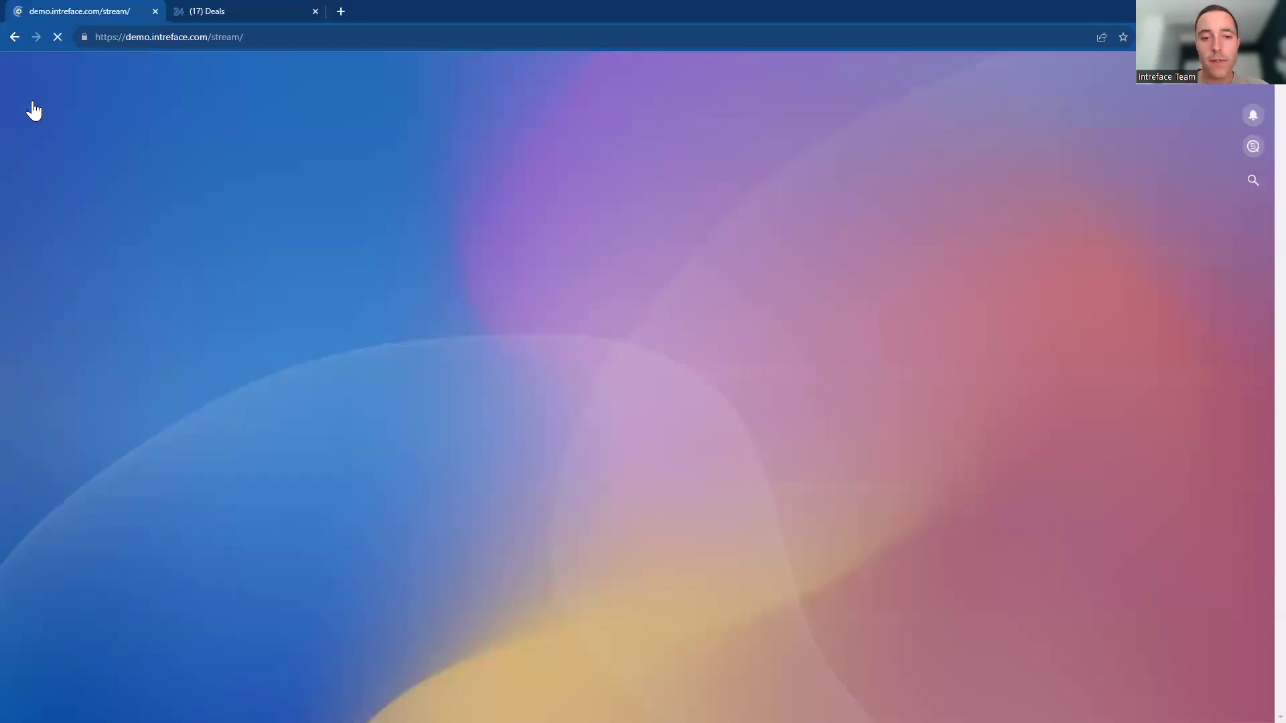
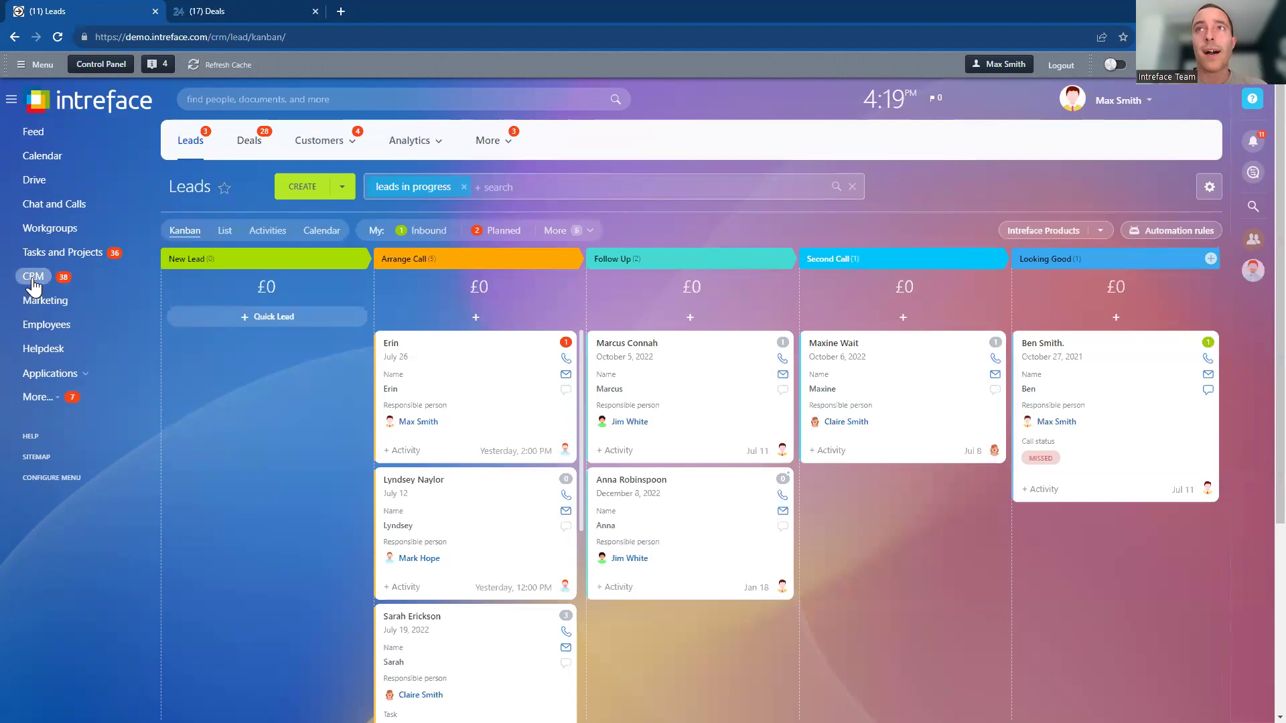
Step: Open the first lead in the Arrange Call stage and add a Date/Time field named Potential Meeting Date to its lead details
left_click(387, 344)
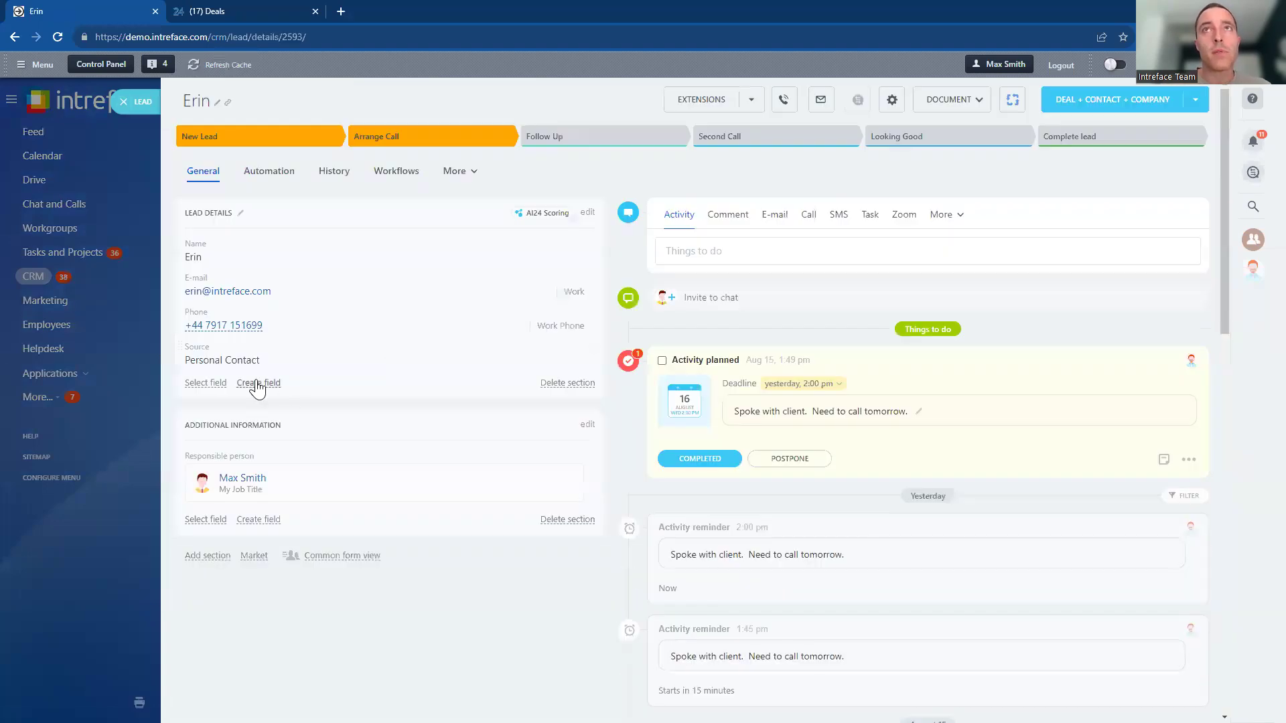
left_click(258, 384)
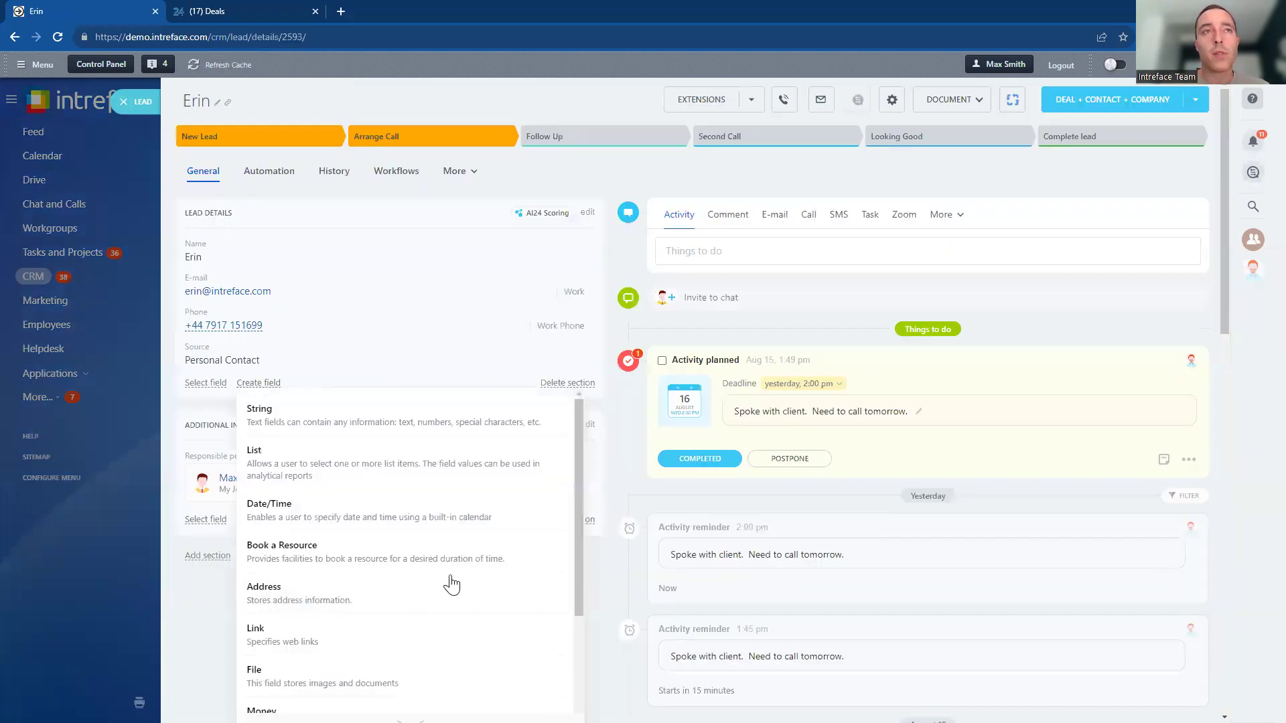
left_click(369, 512)
left_click_drag(267, 416, 157, 395)
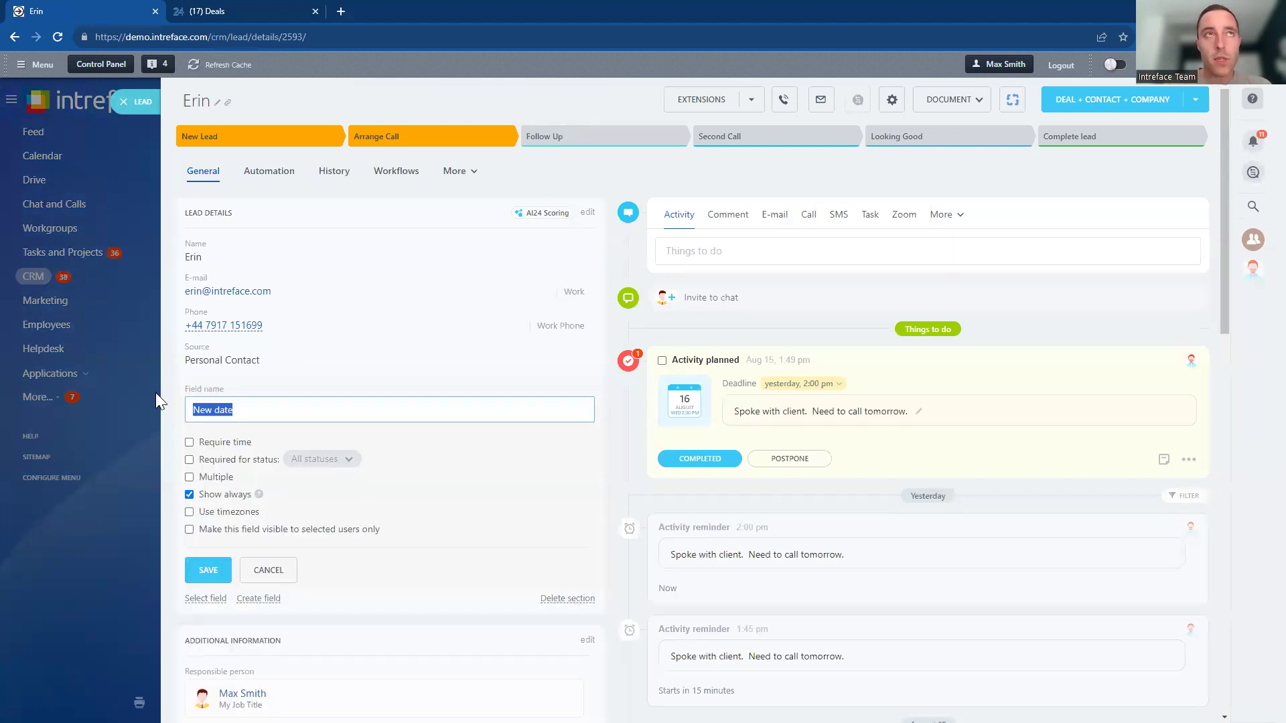
type("Potential ")
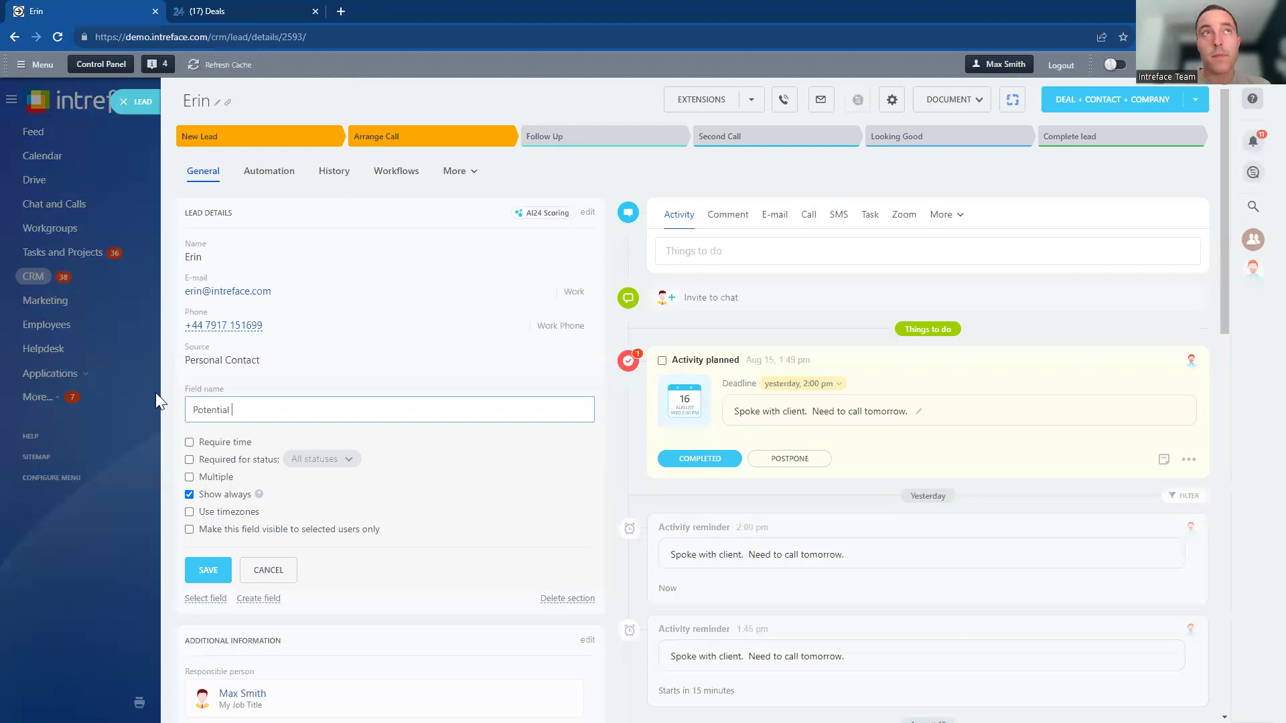
type("Meeting Date")
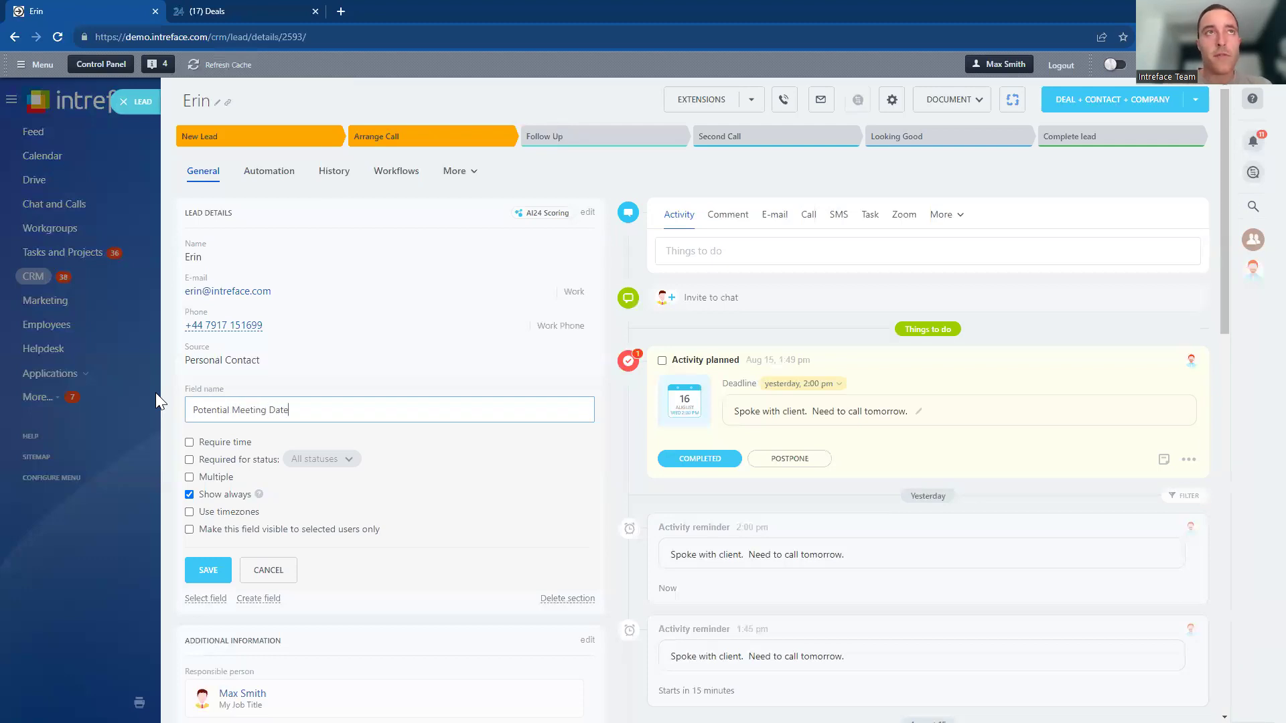
left_click(201, 568)
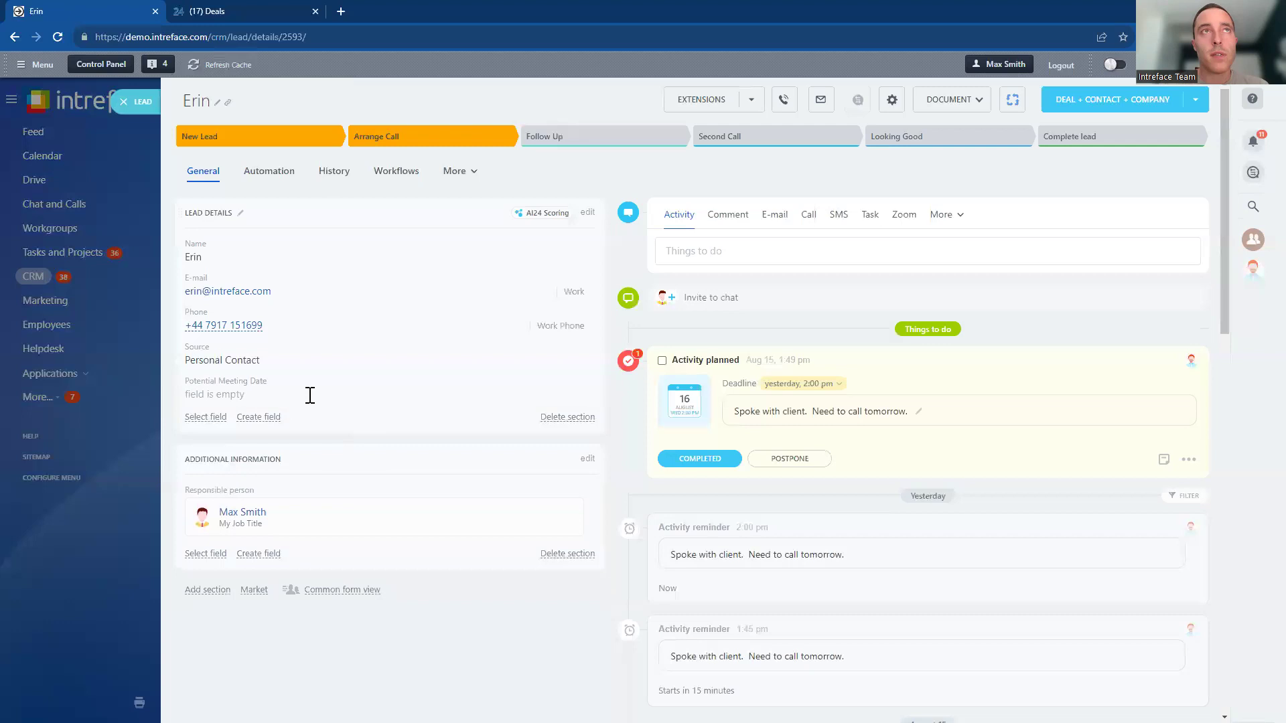
Step: Set the lead's Potential Meeting Date to 25/08/2023, save it, and close the lead
left_click(227, 398)
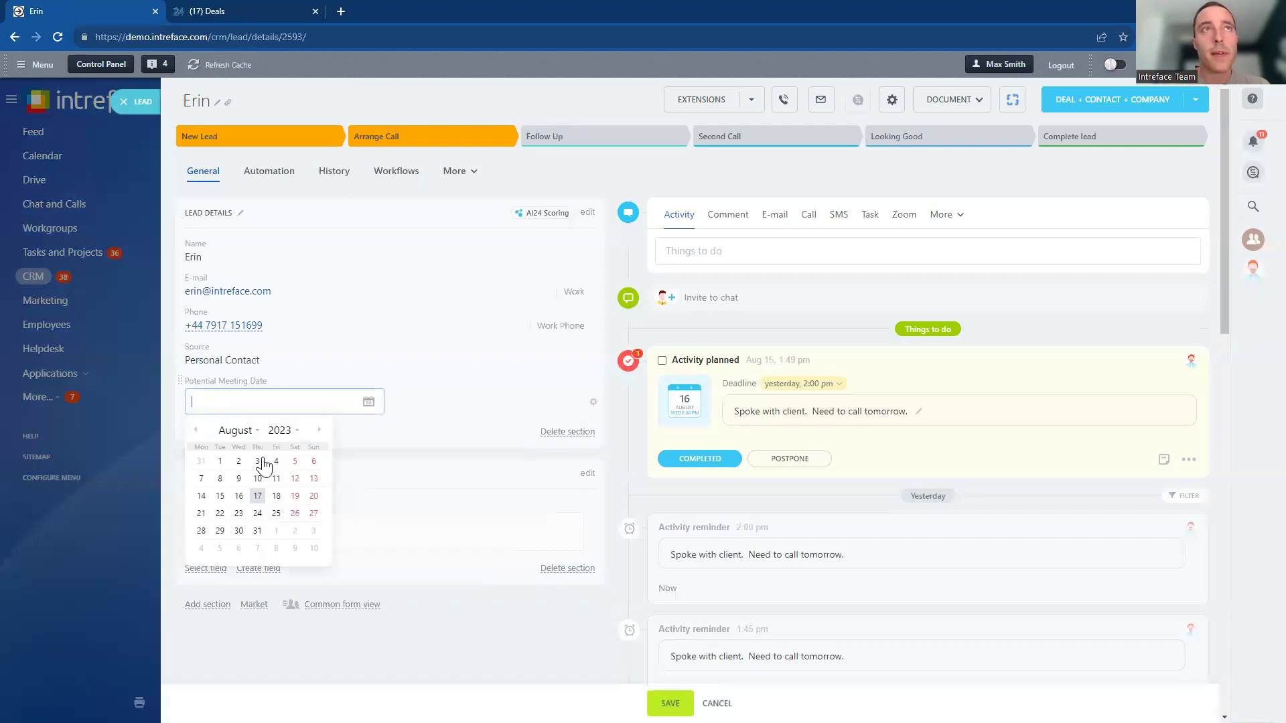
left_click(276, 518)
left_click(670, 704)
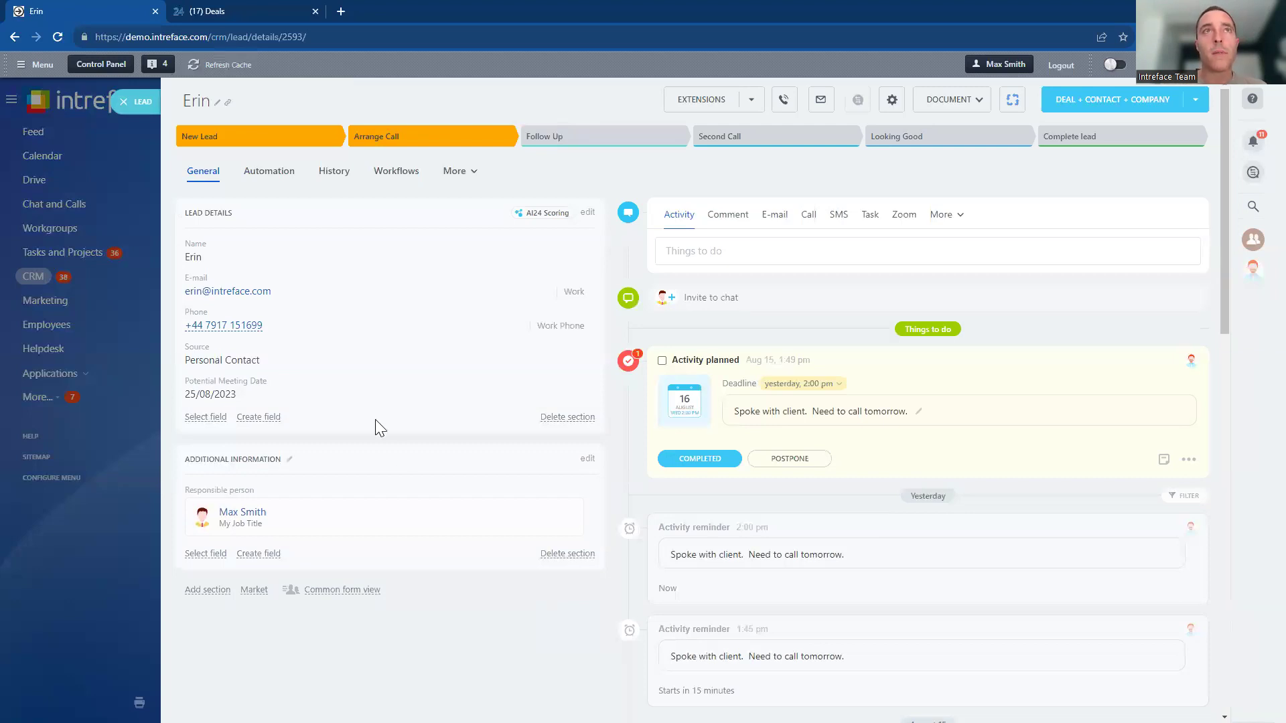
left_click(124, 102)
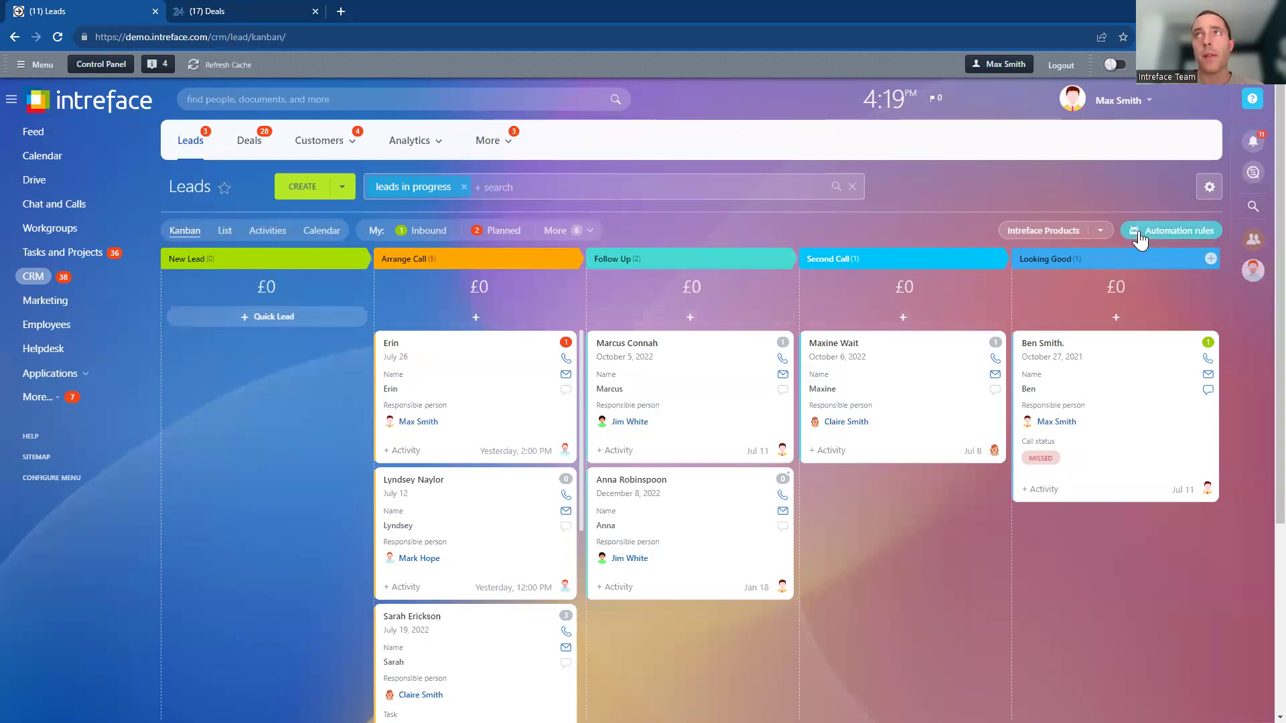
Step: Add the Potential Meeting Date field to the fields displayed on the Leads Kanban cards and save the view settings
left_click(1209, 192)
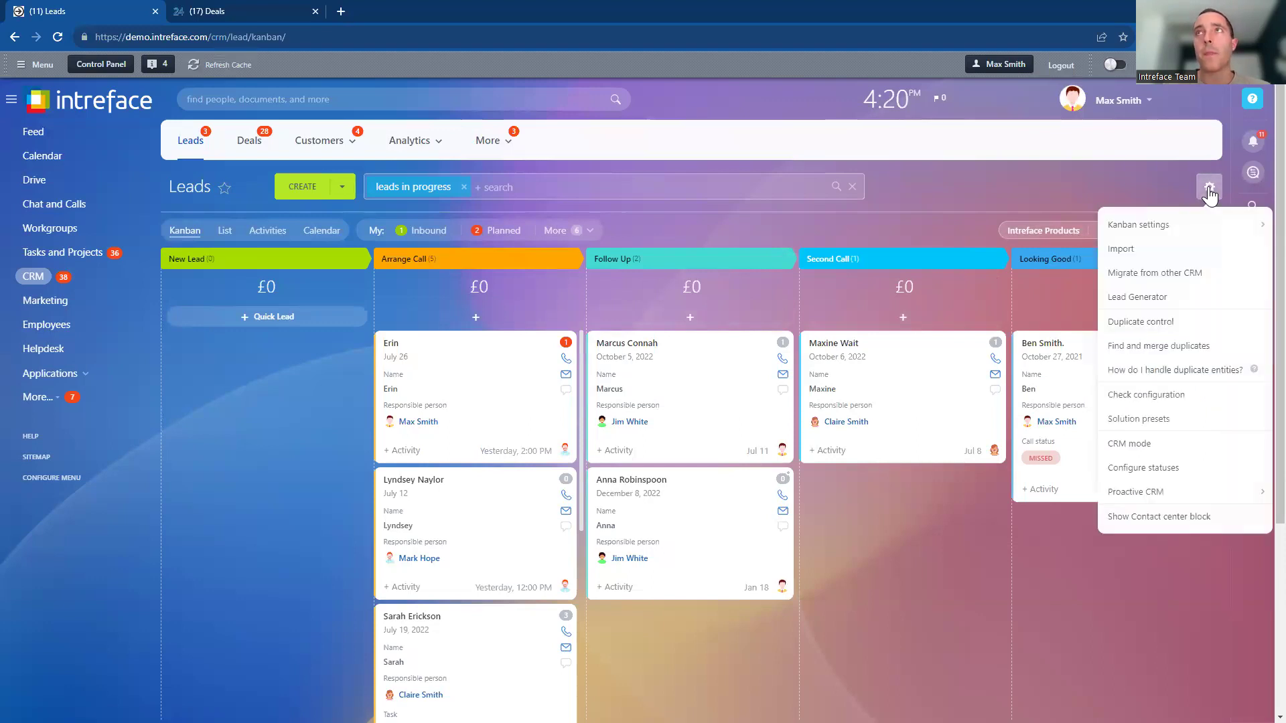
mouse_move(1166, 224)
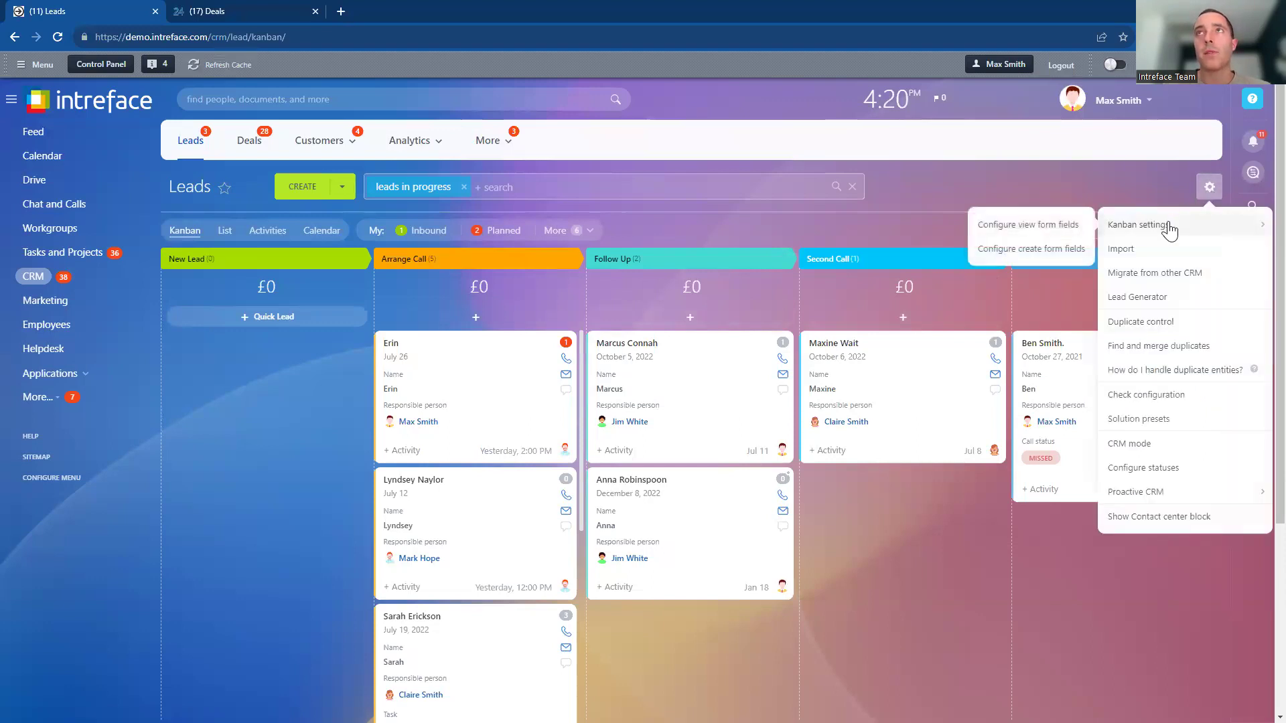
left_click(1013, 227)
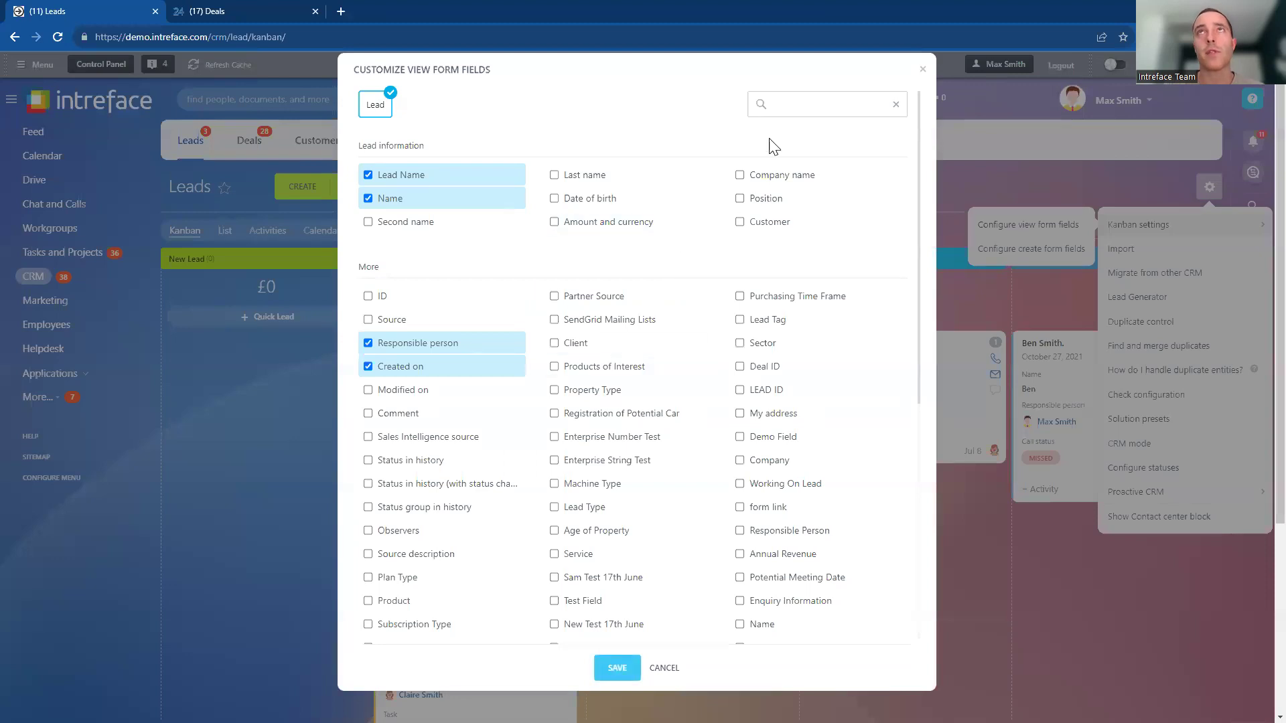
left_click(791, 104)
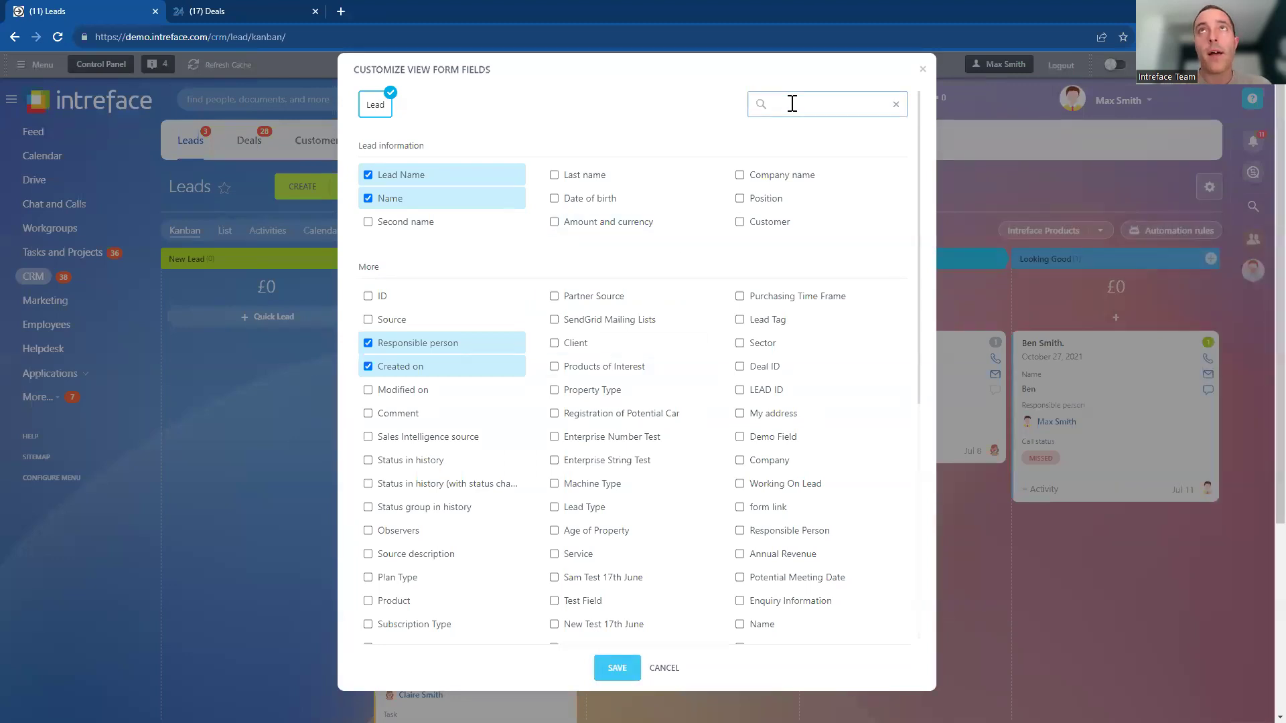
type("potenti")
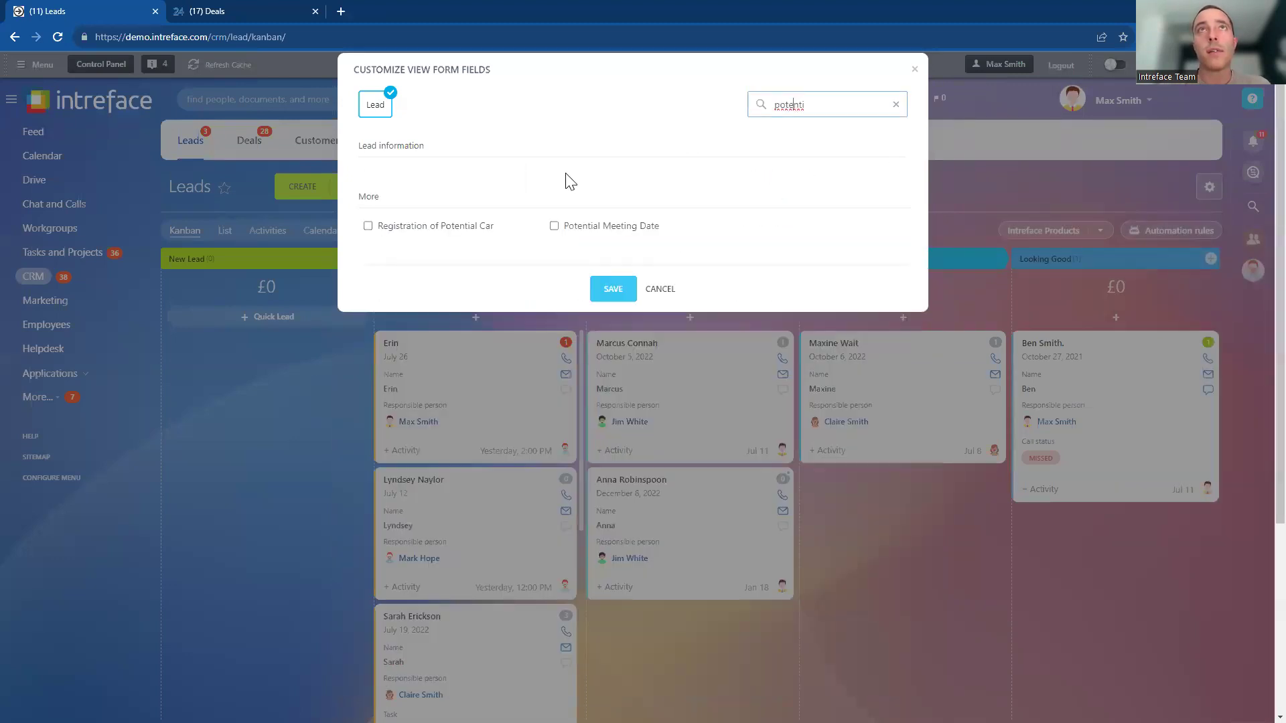
left_click(553, 228)
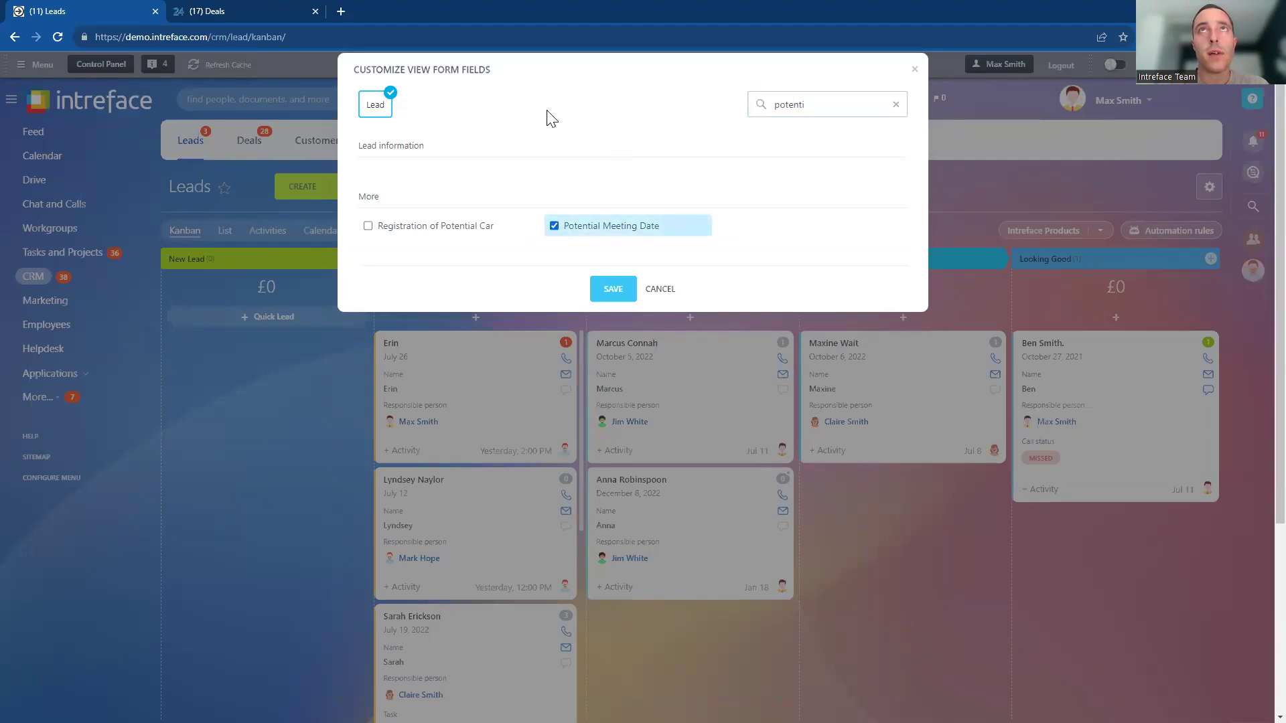
left_click(609, 290)
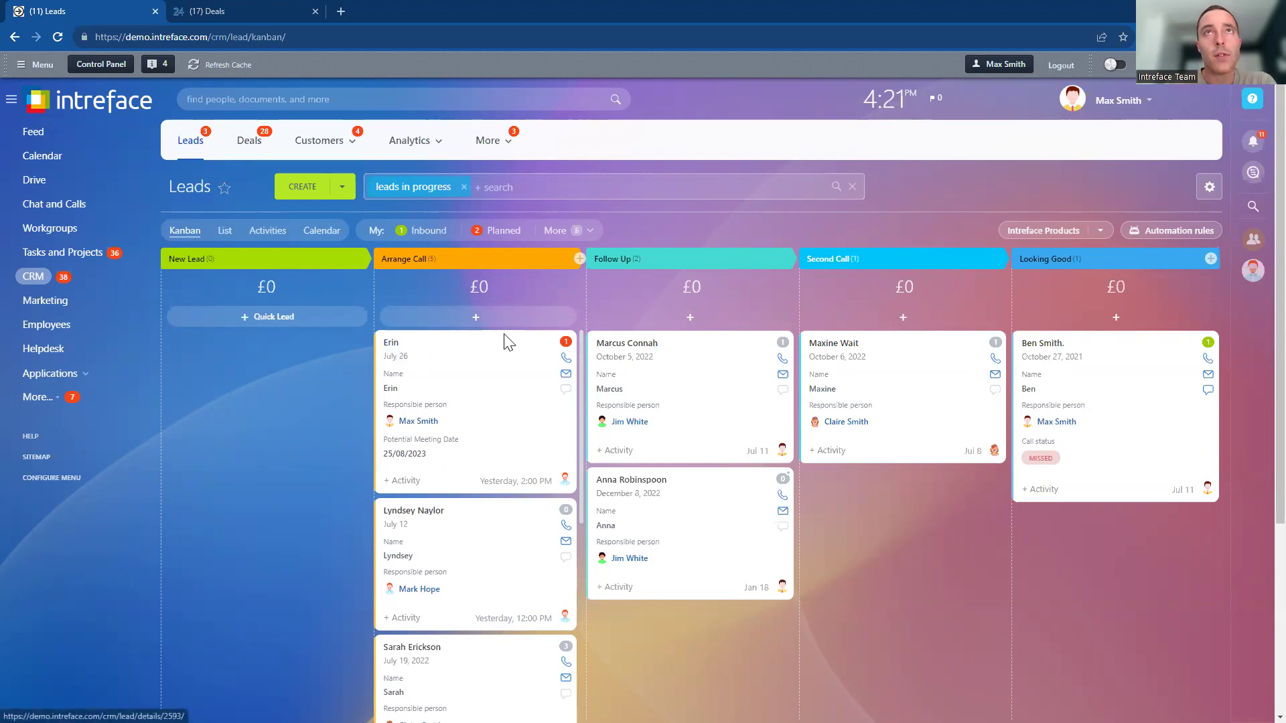
Step: Examine the manually startable workflows in the first Arrange Call lead without running any, and close the lead
left_click(390, 344)
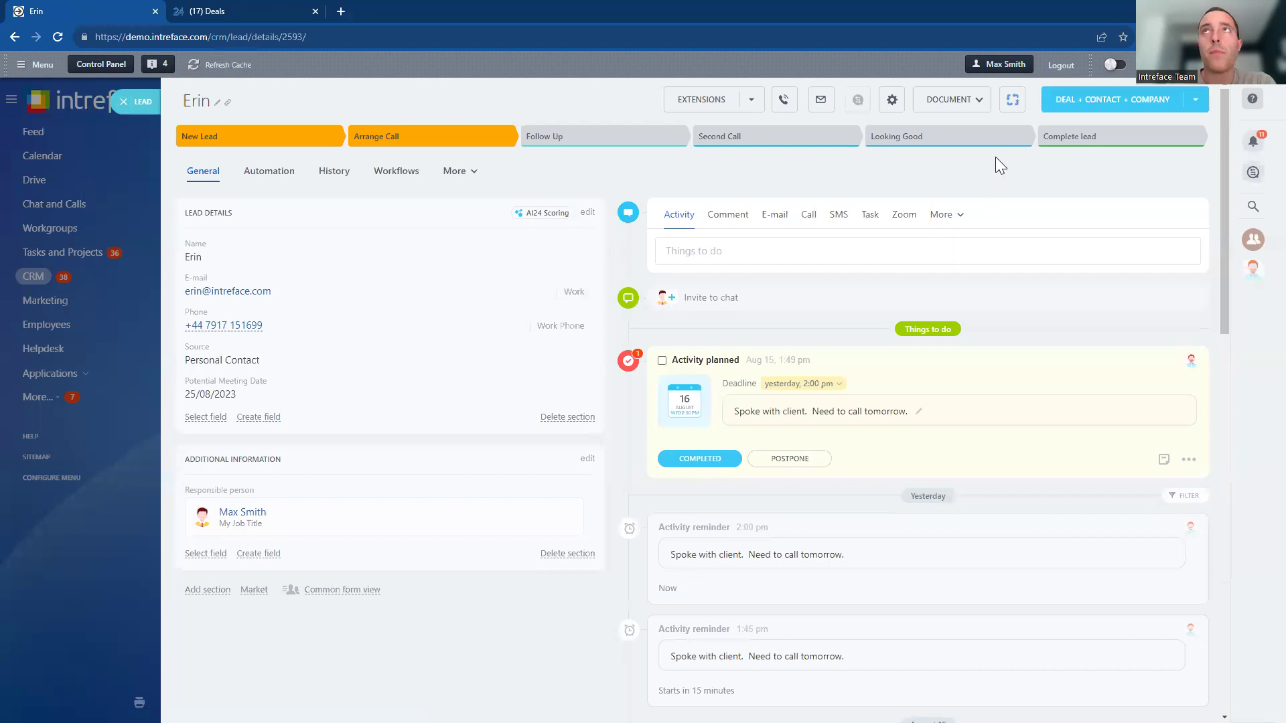
left_click(1013, 101)
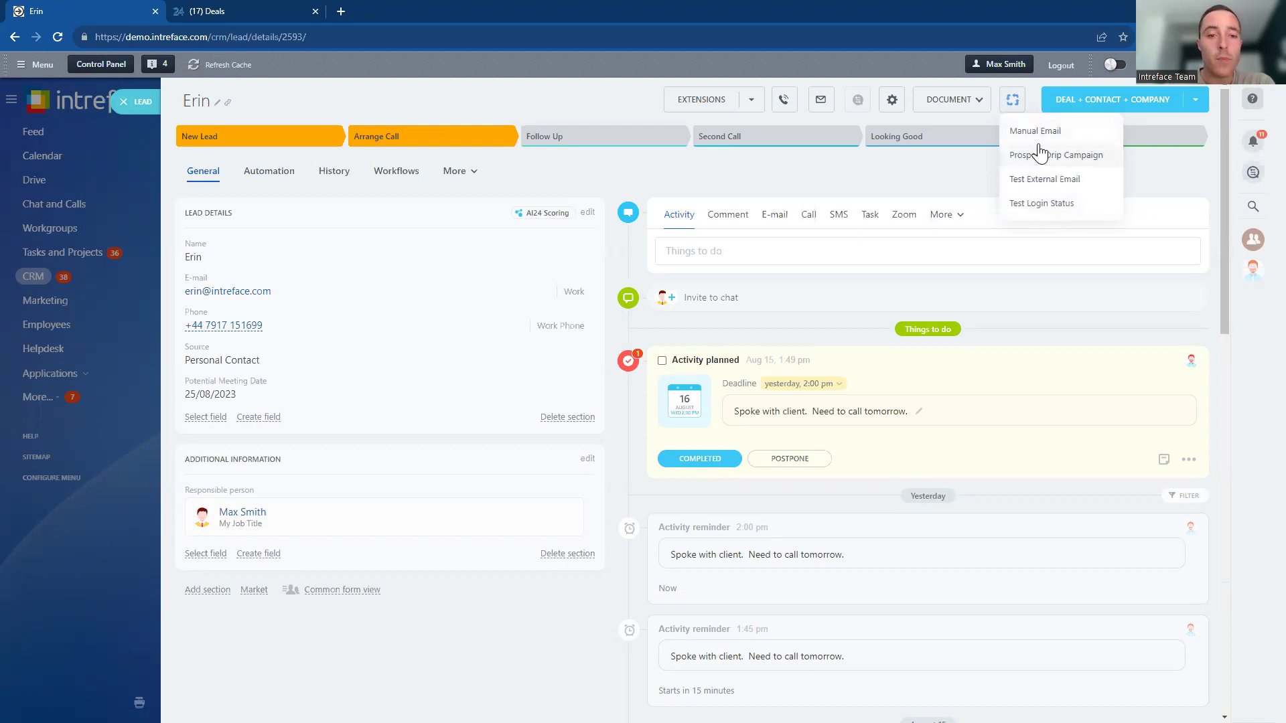
left_click(648, 324)
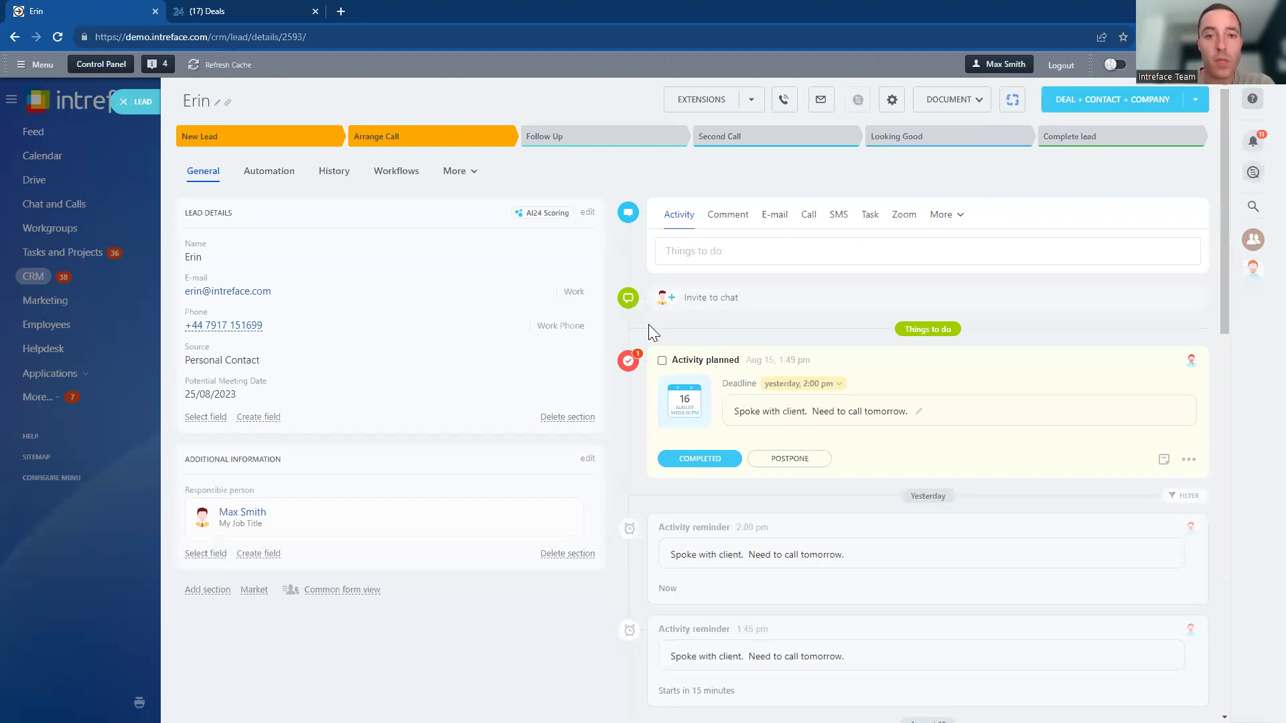
left_click(122, 106)
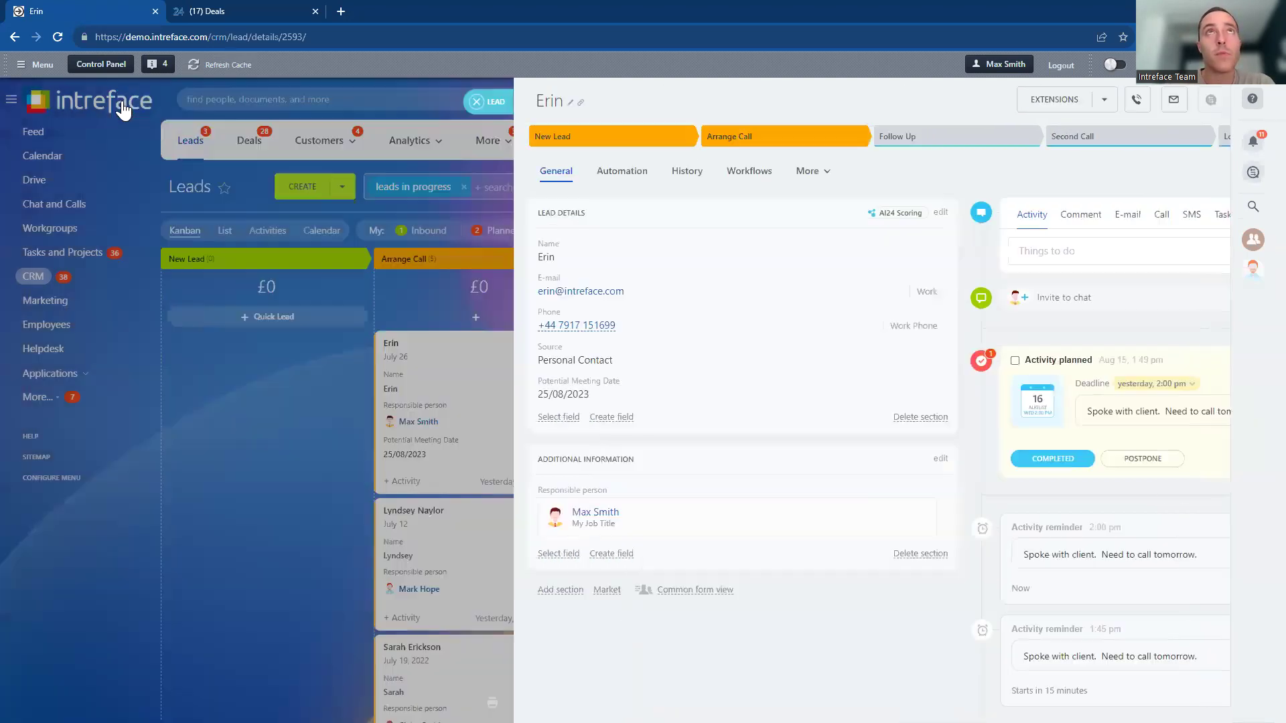
Step: Open the list of Deal workflow templates from the business processes in the CRM automation settings
left_click(488, 140)
mouse_move(509, 359)
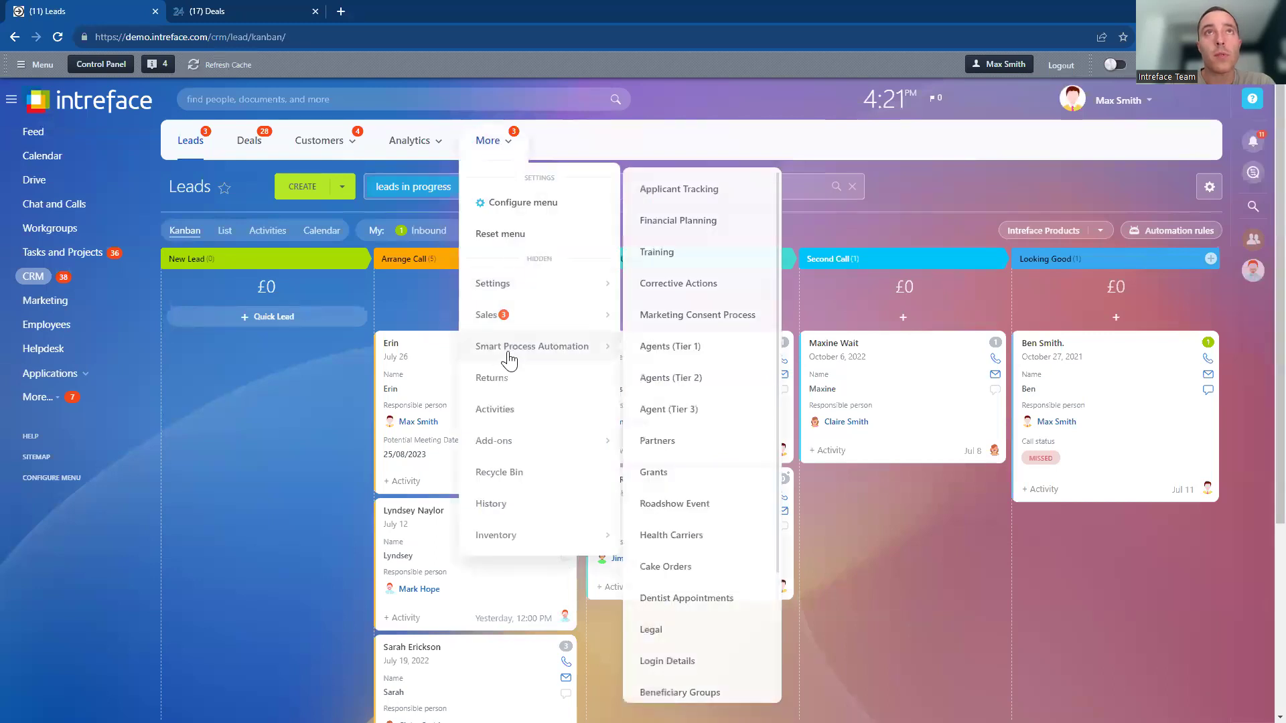
mouse_move(509, 285)
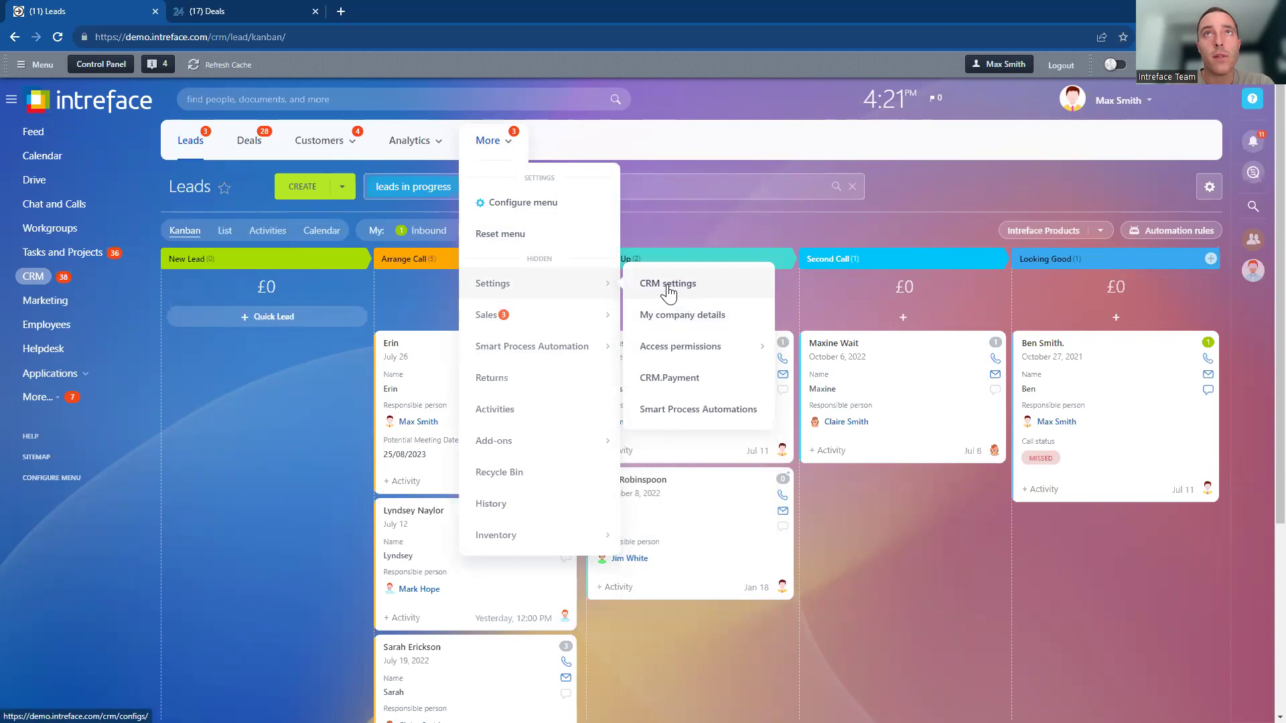
left_click(668, 289)
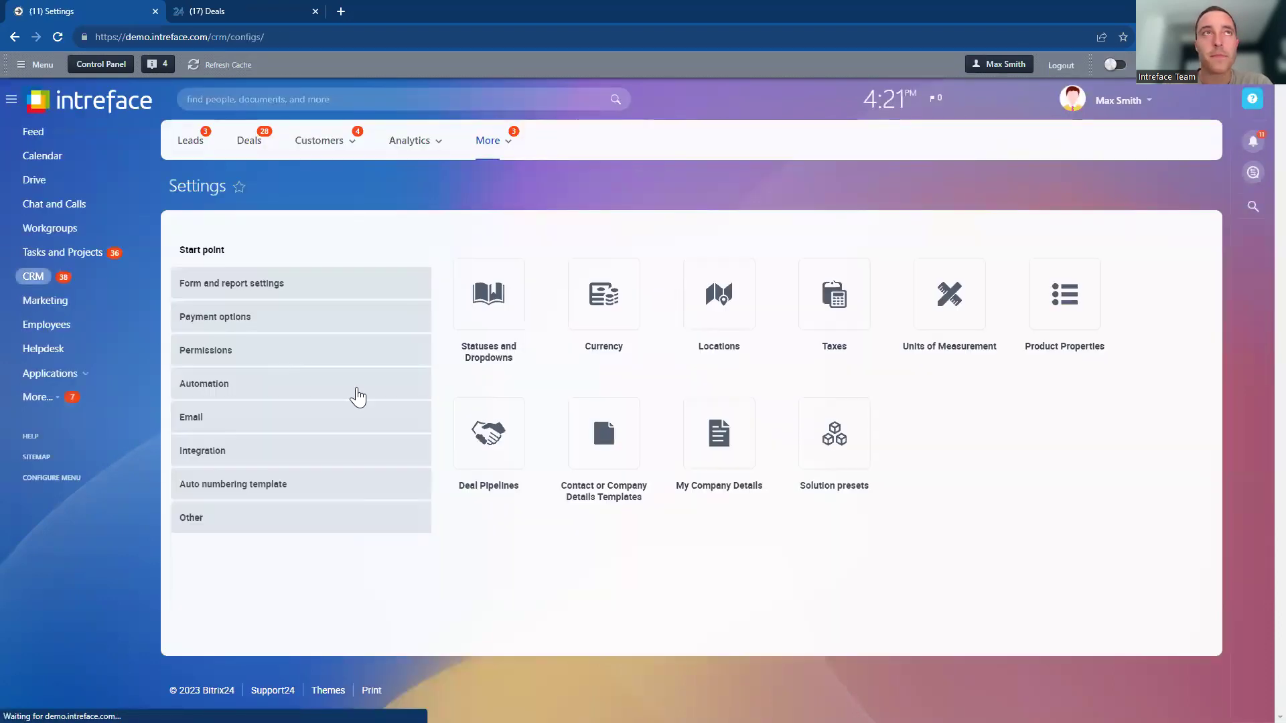
left_click(230, 400)
left_click(496, 310)
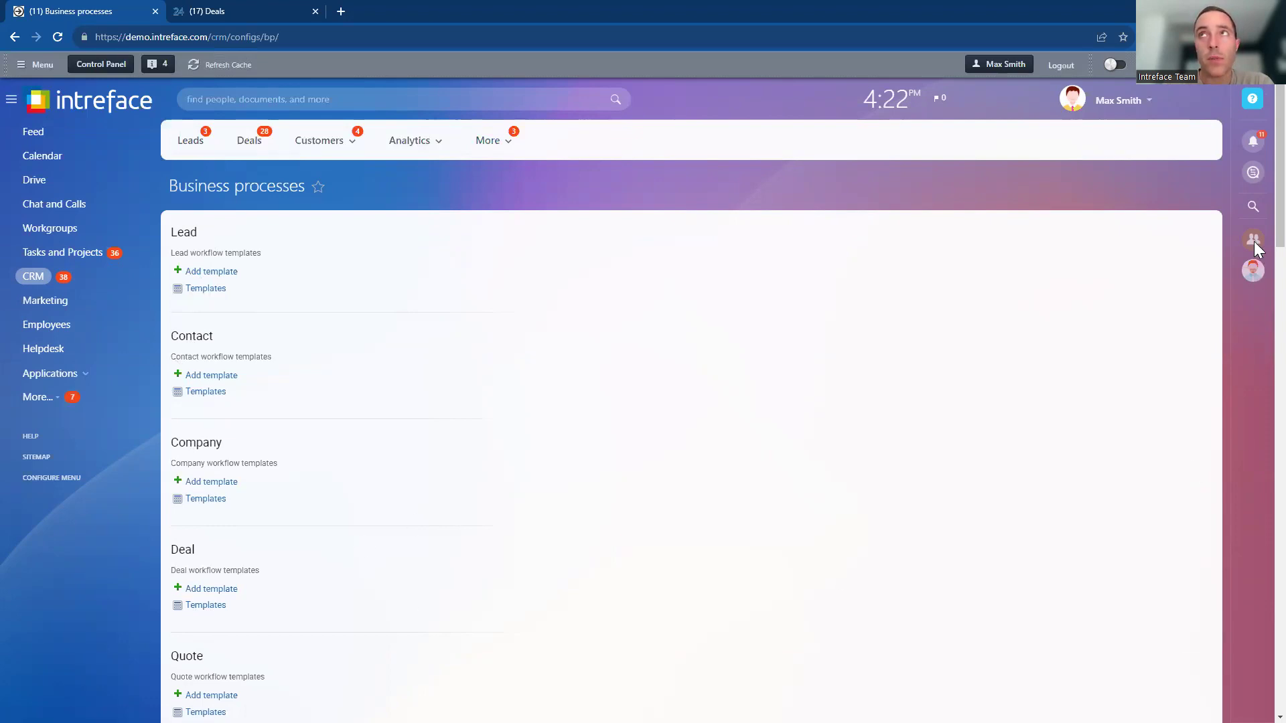
scroll(1254, 260, "down", 3)
scroll(1254, 260, "up", 1)
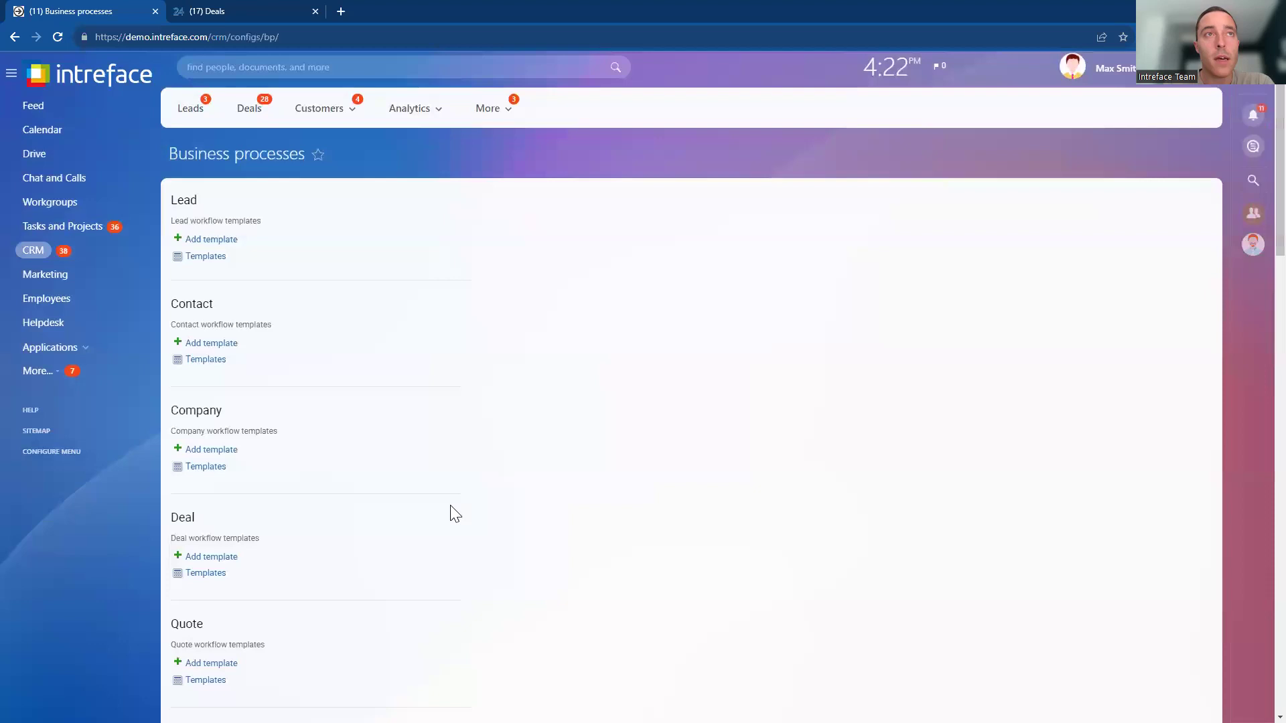
left_click(201, 573)
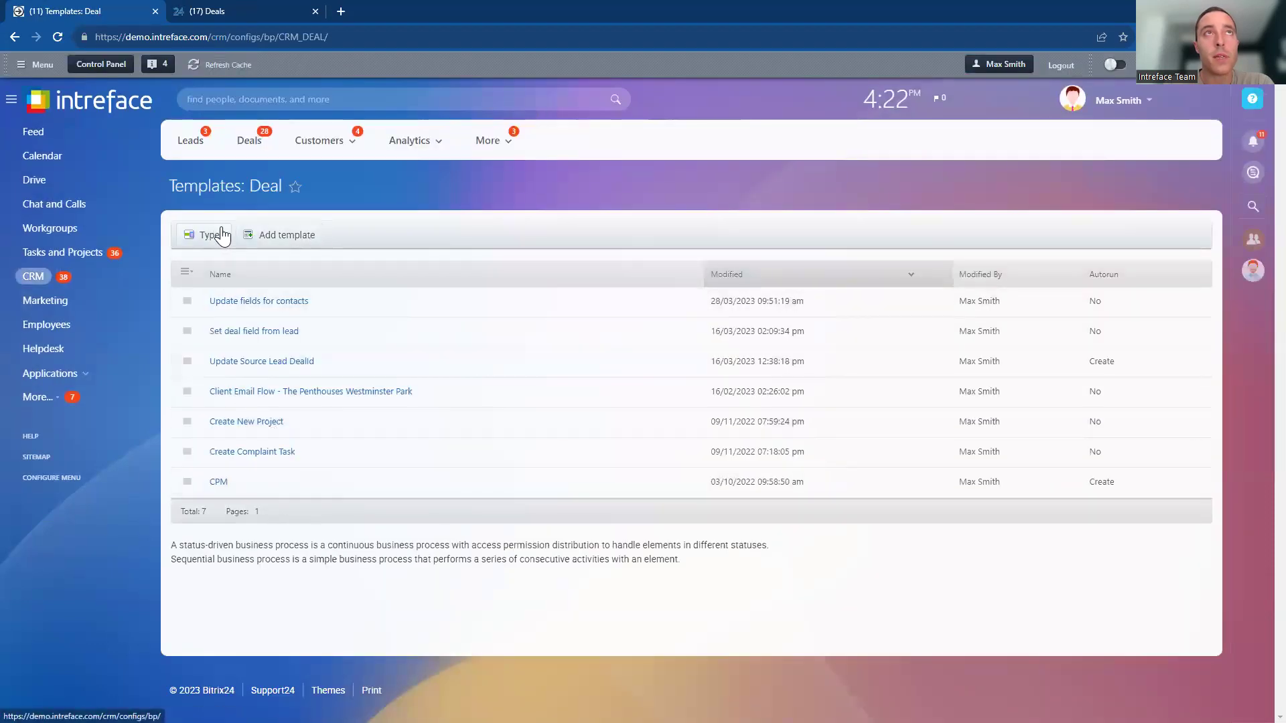
Step: Start a new Deal workflow template, examine its Autorun options, and leave for the Feed without saving
left_click(273, 241)
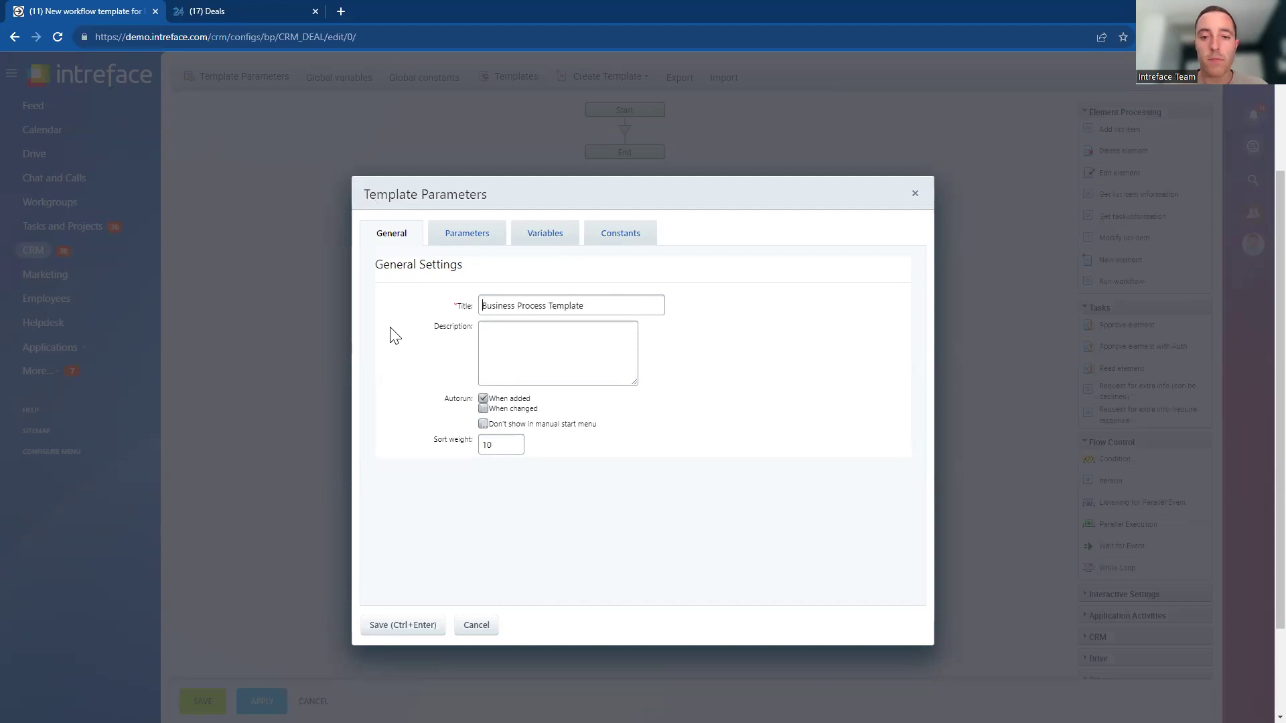
left_click(483, 399)
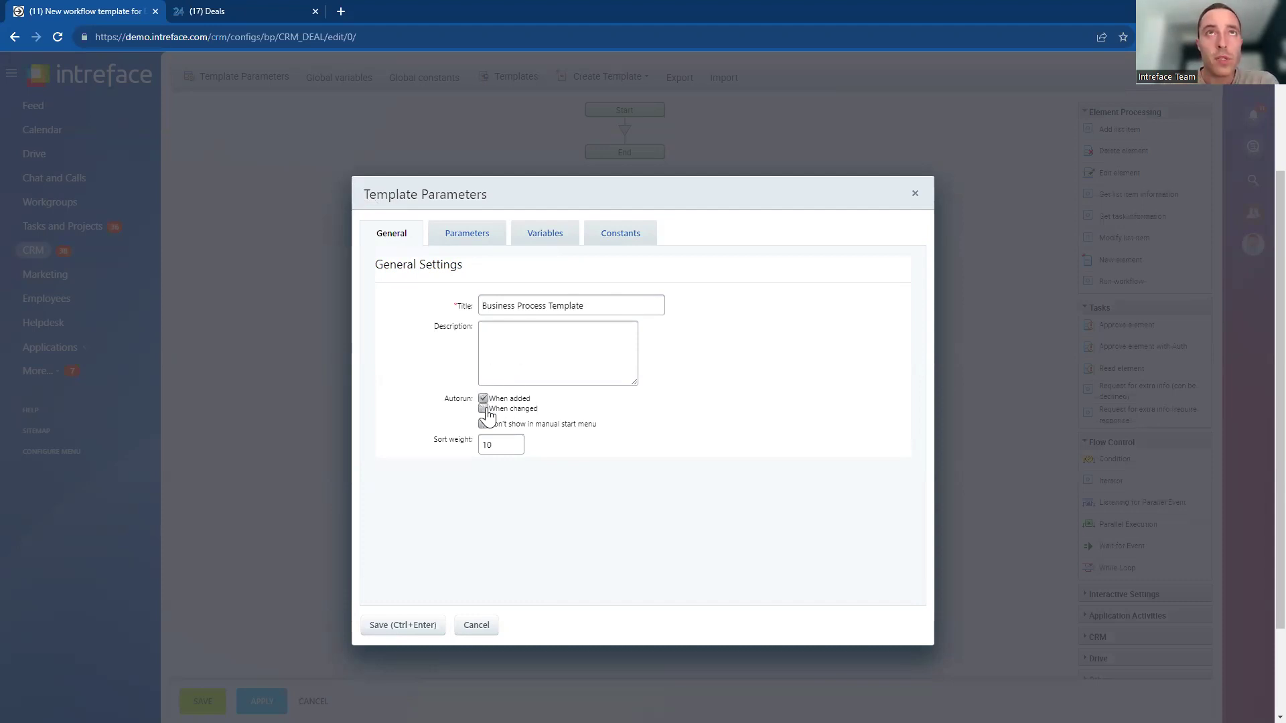
left_click_drag(445, 396, 475, 402)
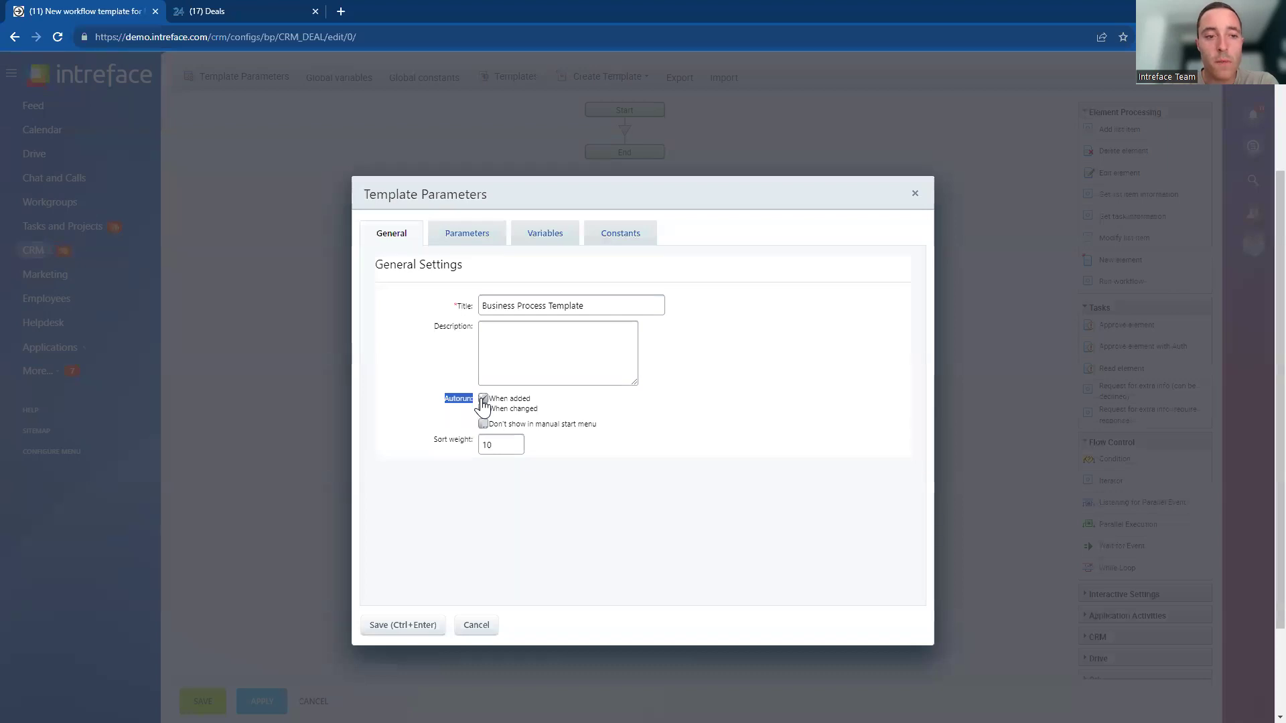
left_click_drag(532, 399, 489, 397)
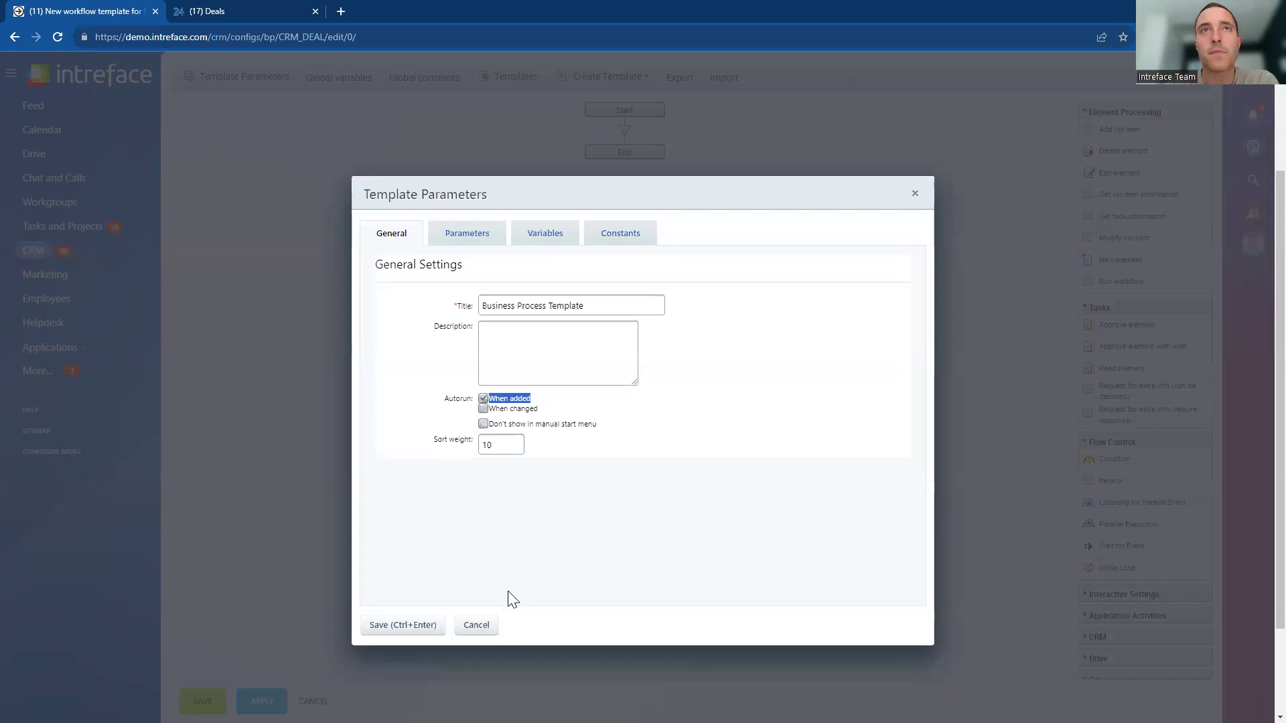
left_click(480, 626)
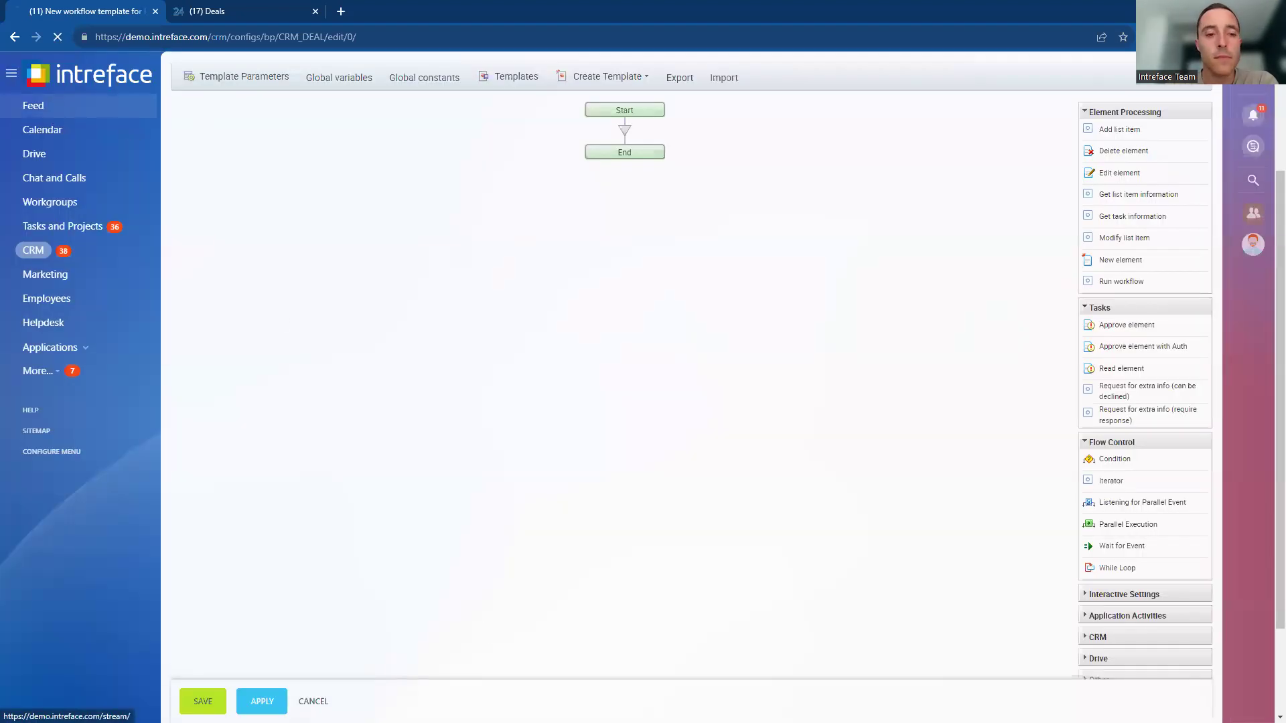
left_click(51, 105)
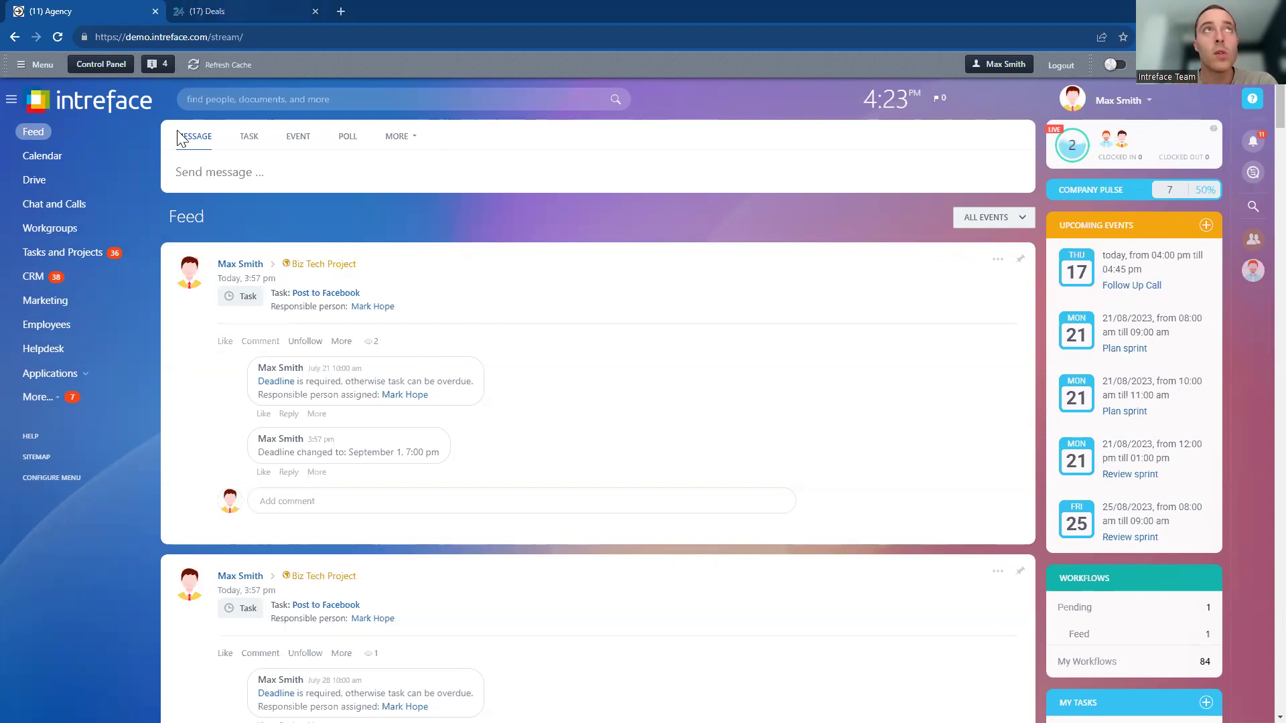
Step: Open the Returns process Kanban board in the CRM
left_click(33, 277)
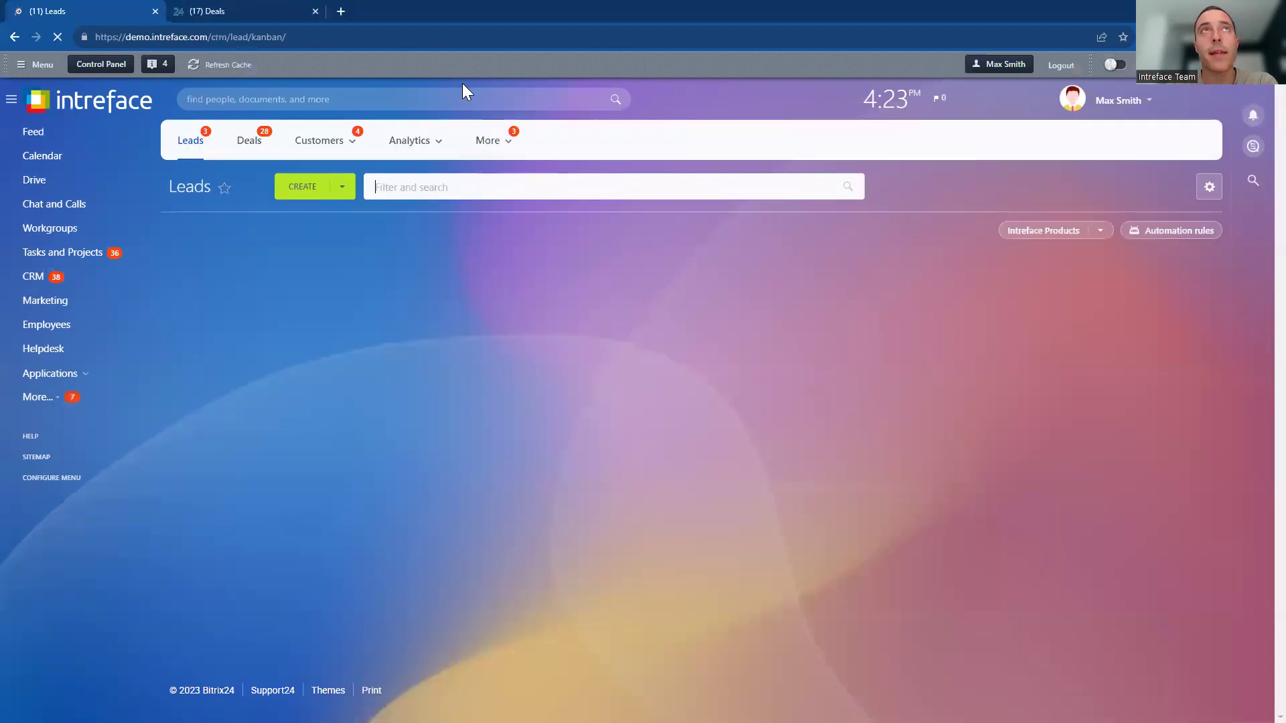
left_click(490, 146)
mouse_move(533, 348)
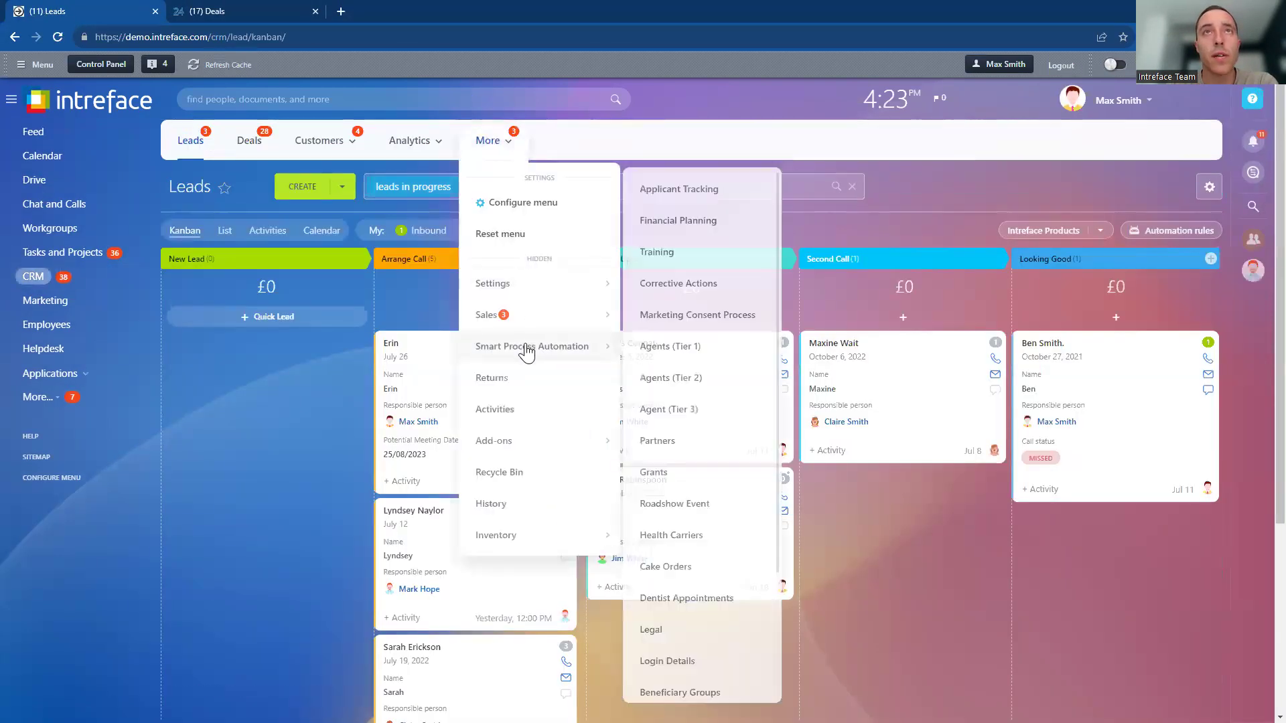
left_click(502, 385)
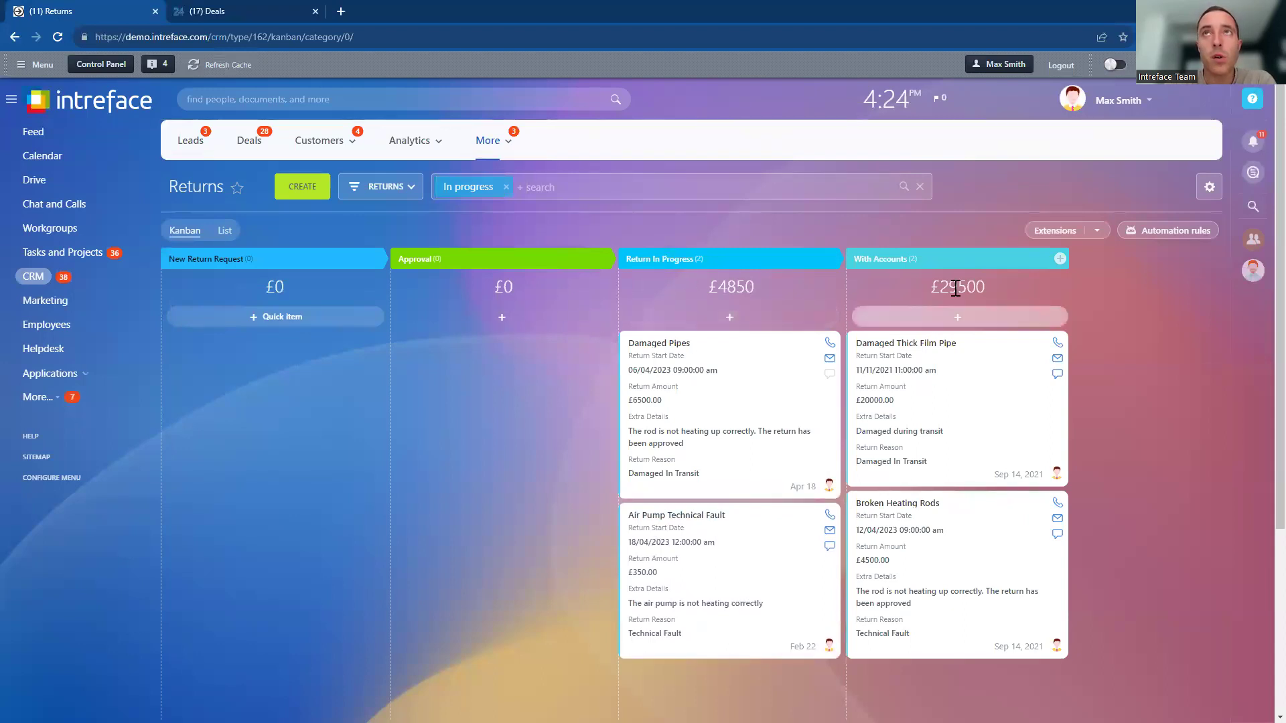
Step: Filter the in-progress returns by the return reasons Damaged In Transit and Technical Fault
left_click(566, 187)
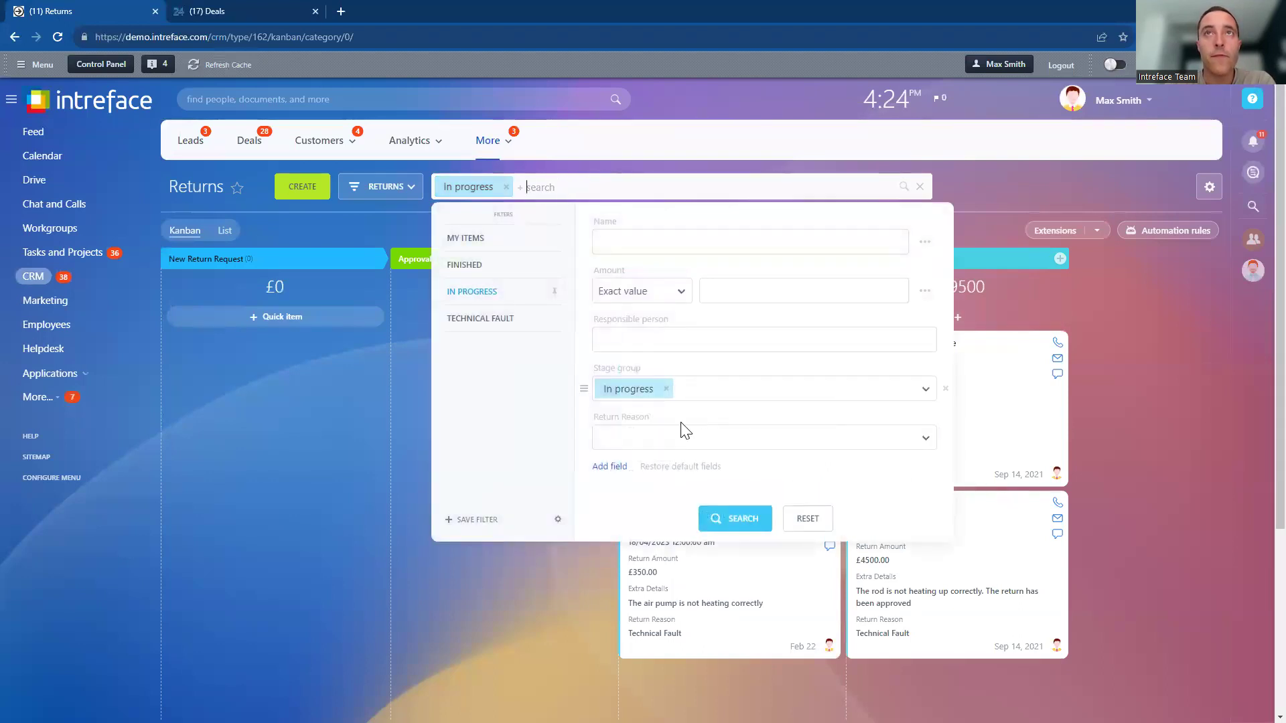
left_click(611, 468)
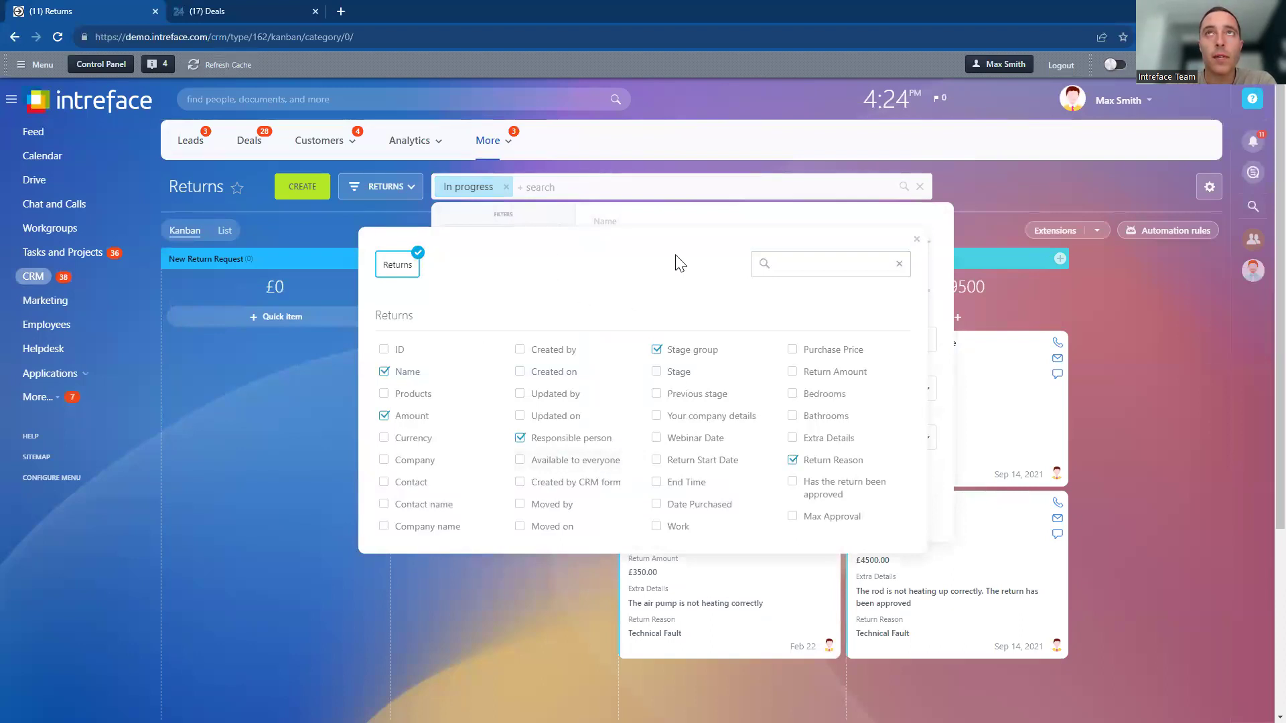
left_click(667, 216)
left_click(623, 439)
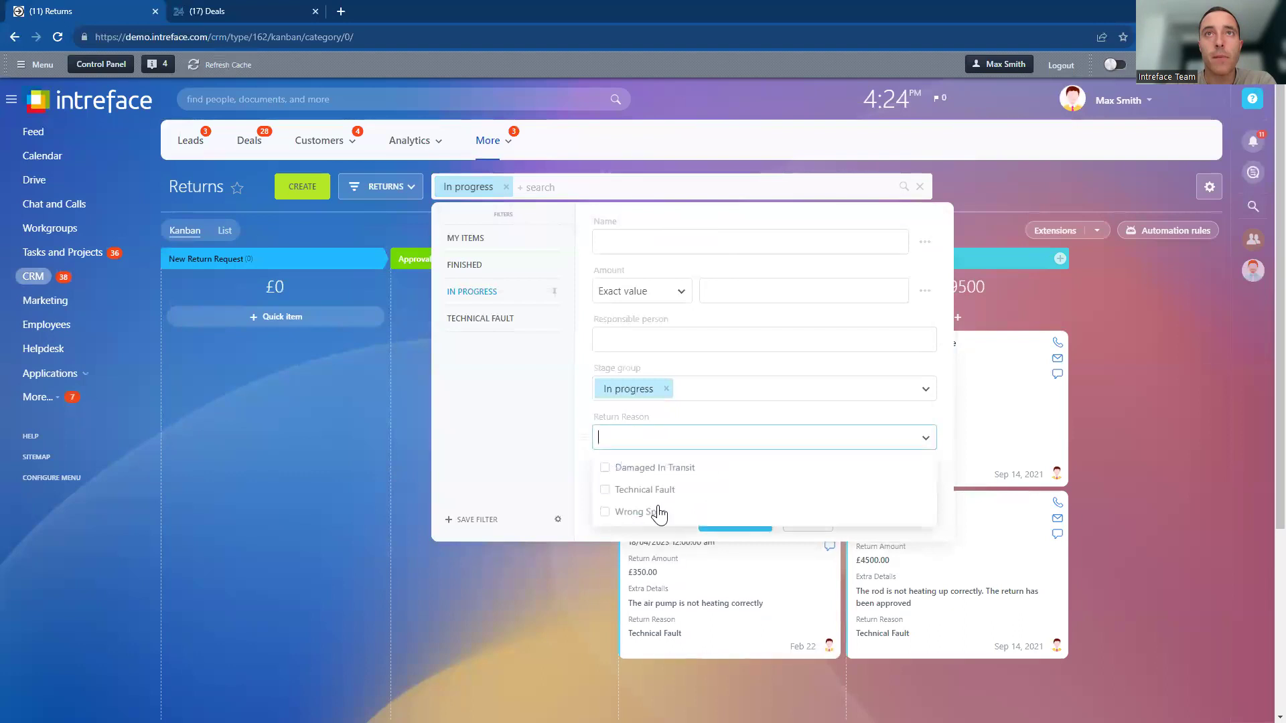
left_click(641, 469)
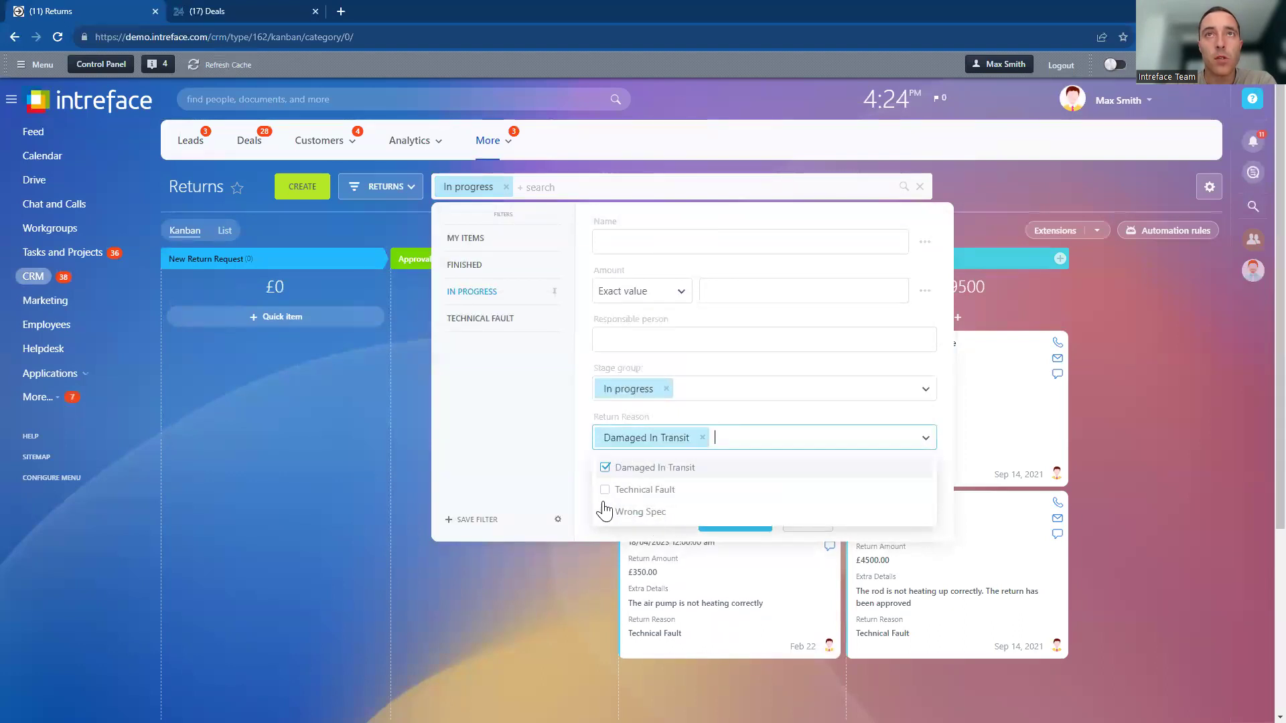
left_click(640, 490)
left_click(536, 479)
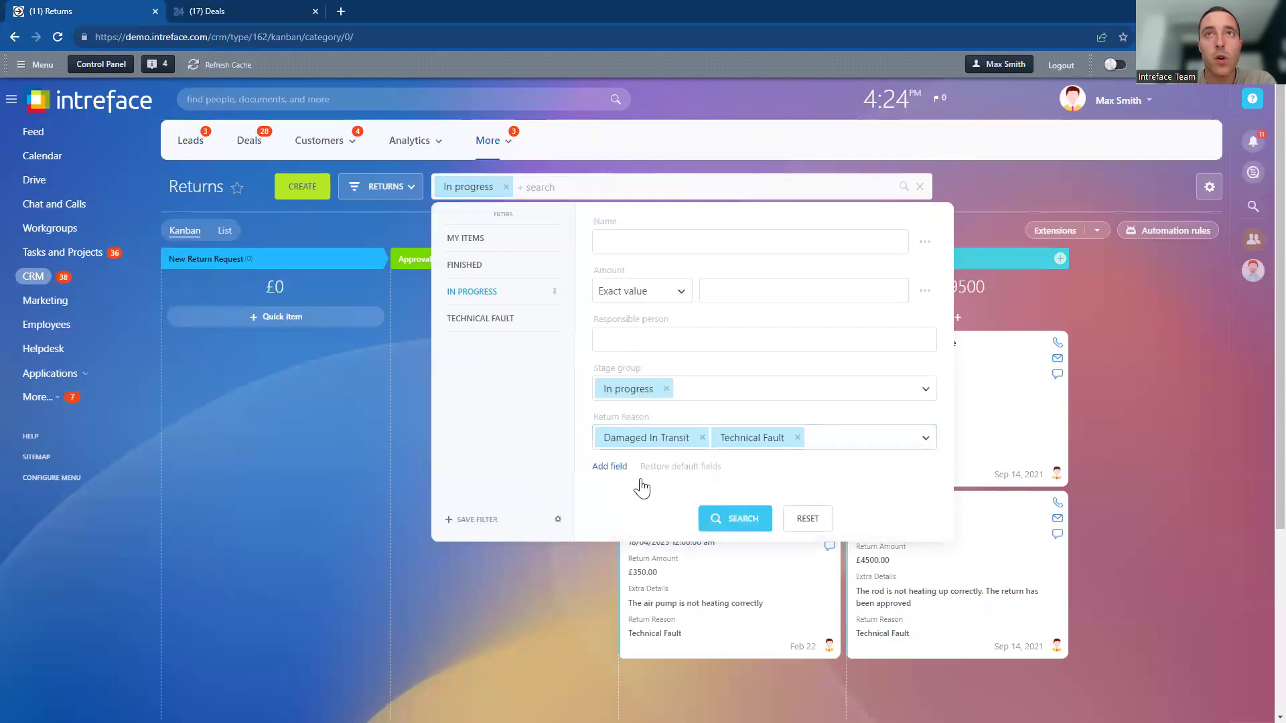
left_click(716, 521)
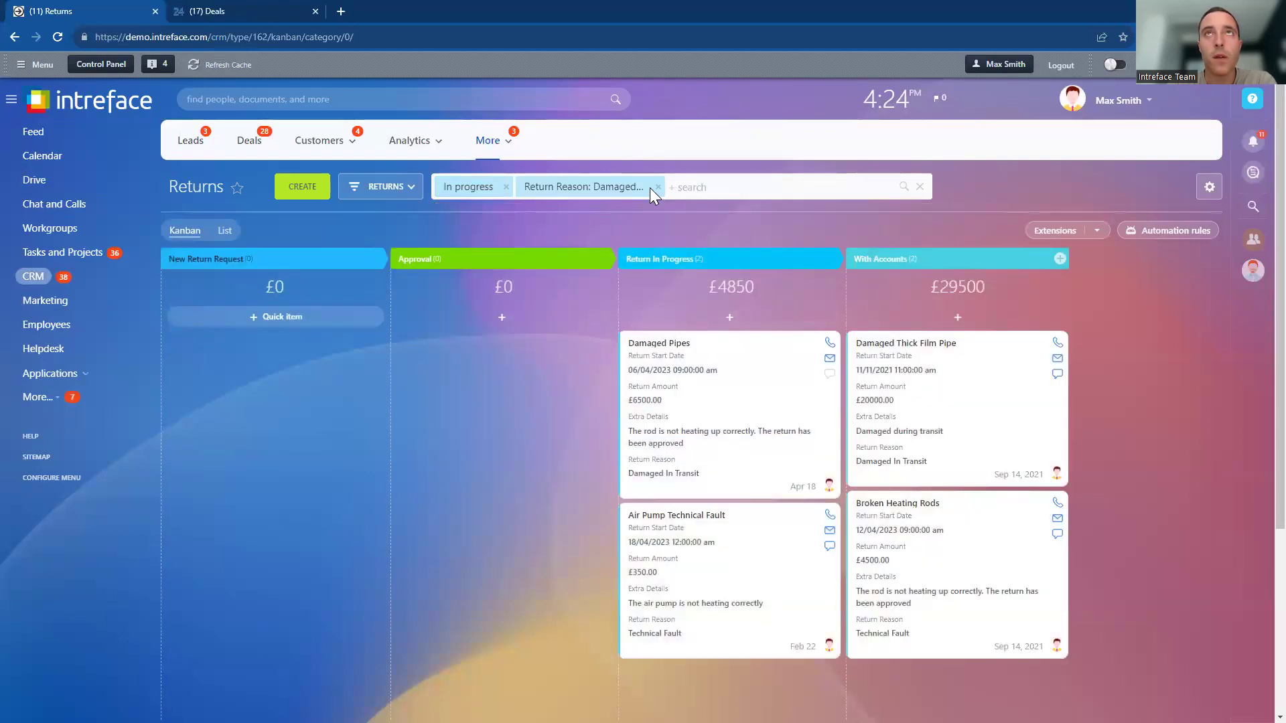
Step: Remove Technical Fault from the Return Reason filter and search for Damaged In Transit returns only
left_click(649, 188)
left_click(793, 437)
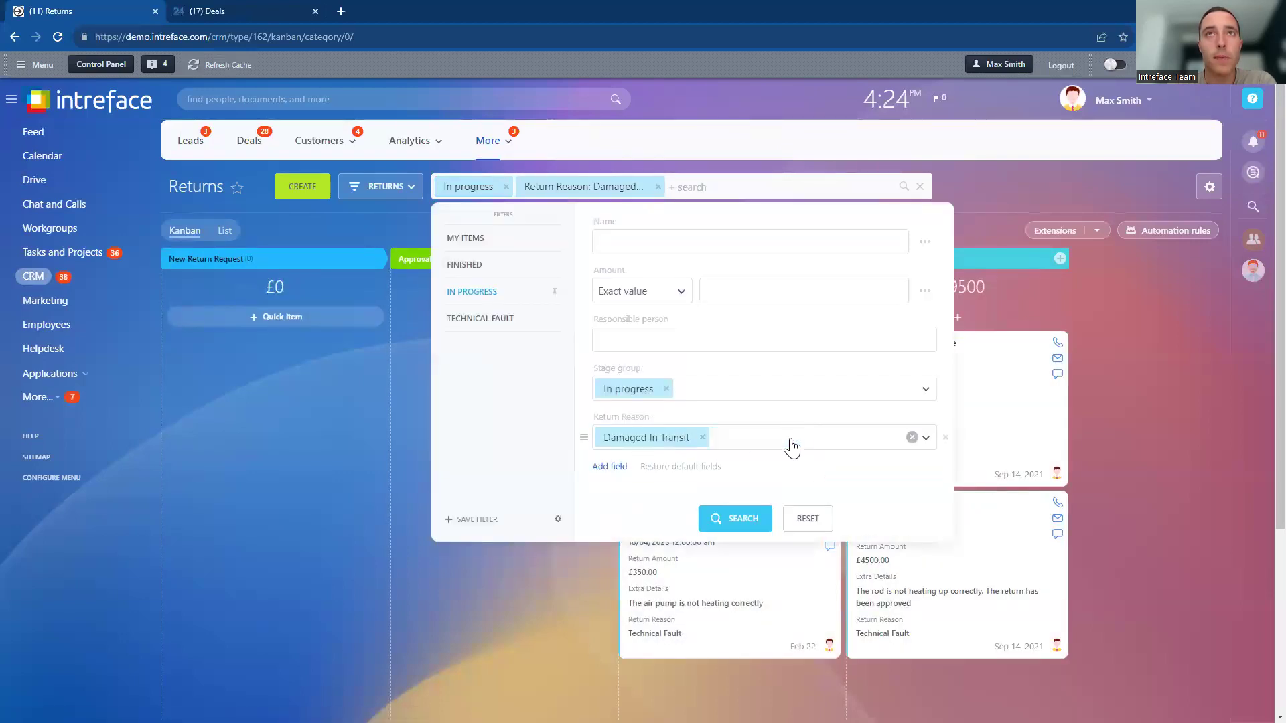
left_click(741, 519)
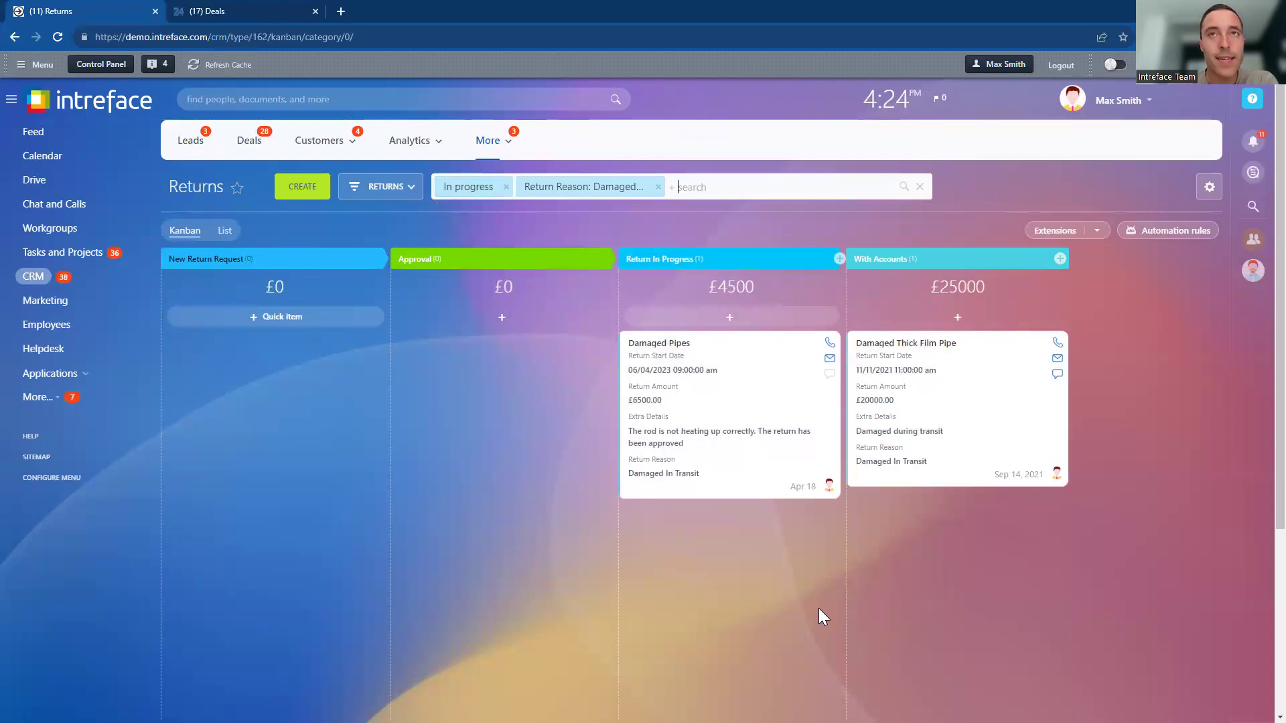
Step: Show the filtered returns as a list and display the options for exporting them to CSV or Microsoft Excel
left_click(231, 235)
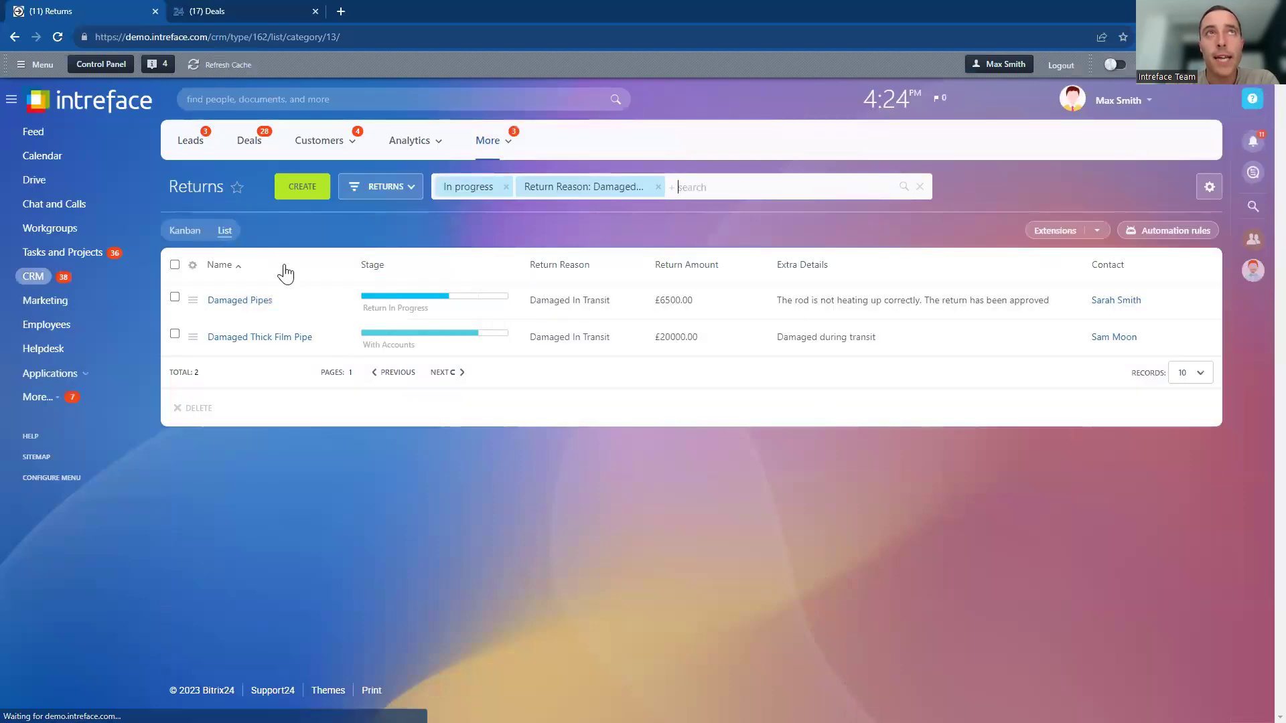
left_click(1209, 193)
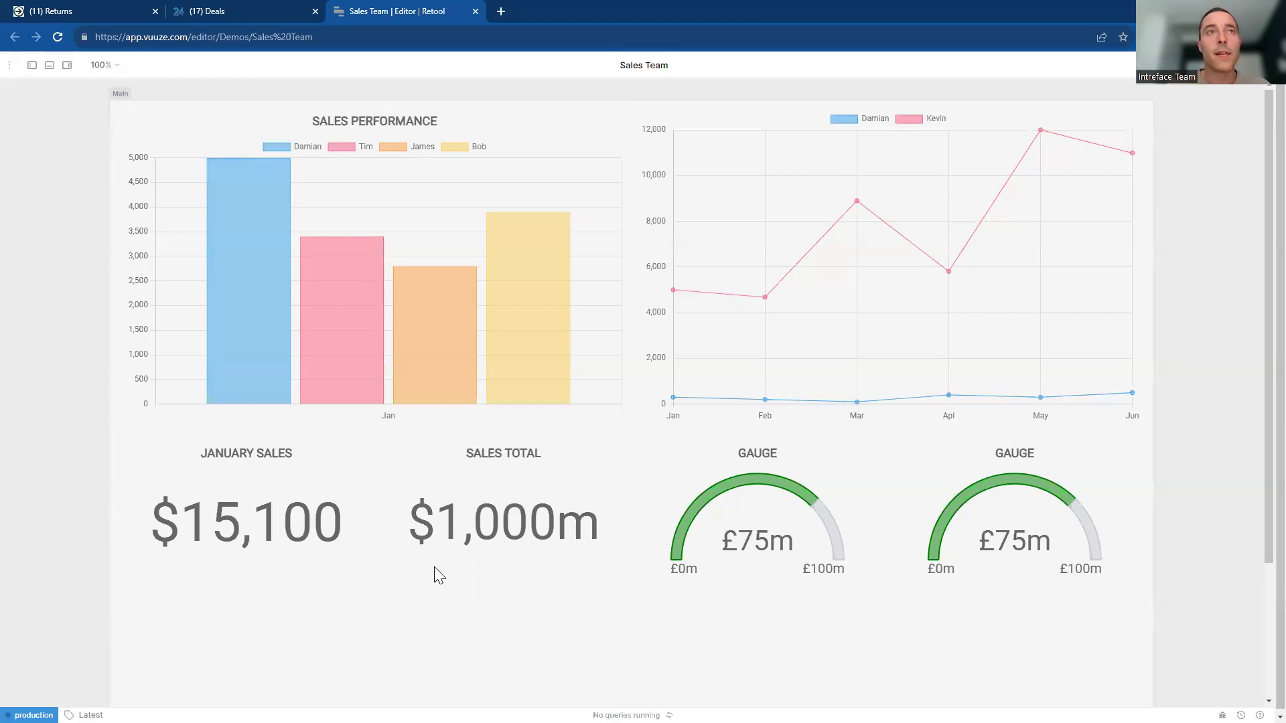
Step: Display the modules that can be added to the Sales Team dashboard in the Retool editor
left_click(67, 67)
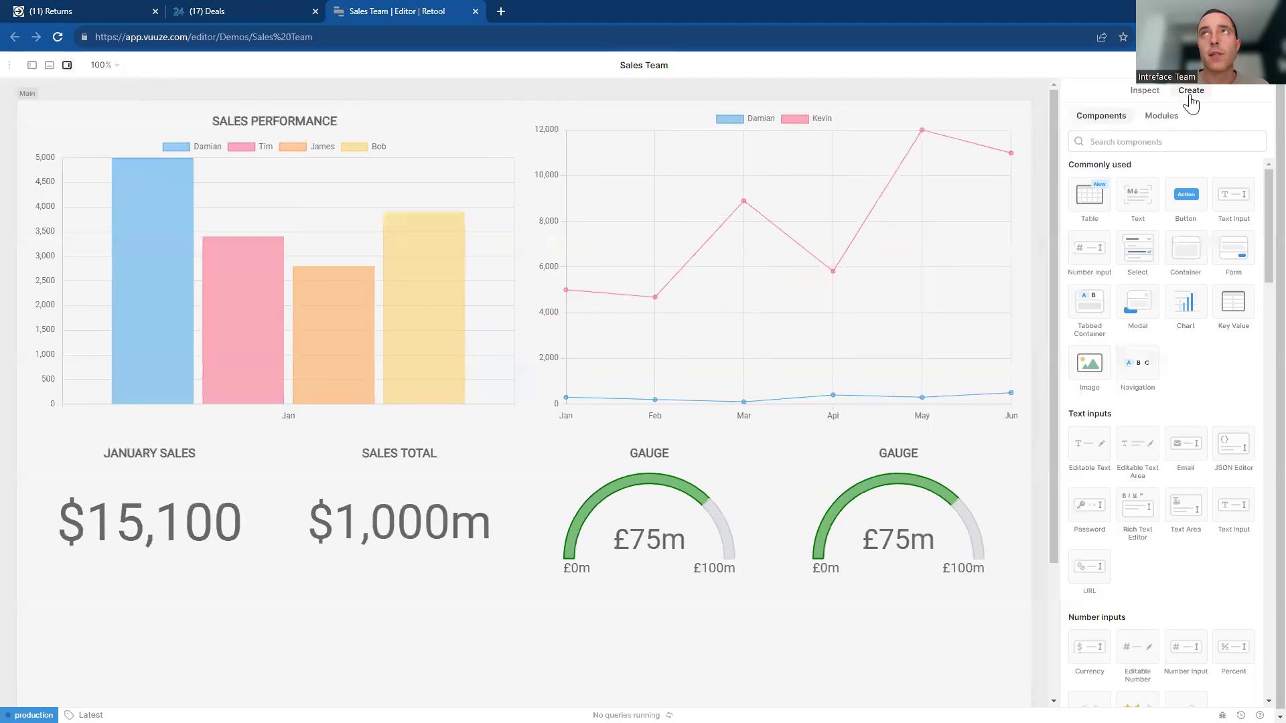
left_click(1160, 116)
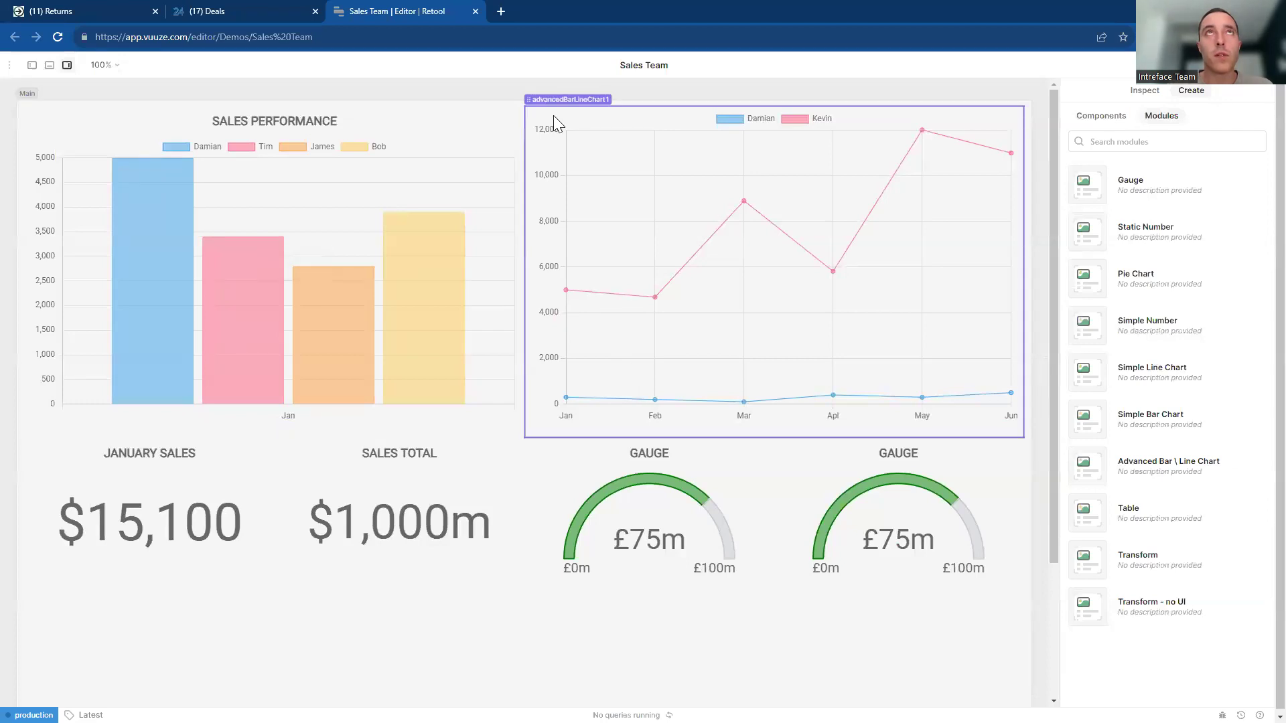
Step: View the Vuuze website in a separate browser tab, close it, and return to the Returns list with its options dismissed
left_click(501, 15)
type("vu")
key("Return")
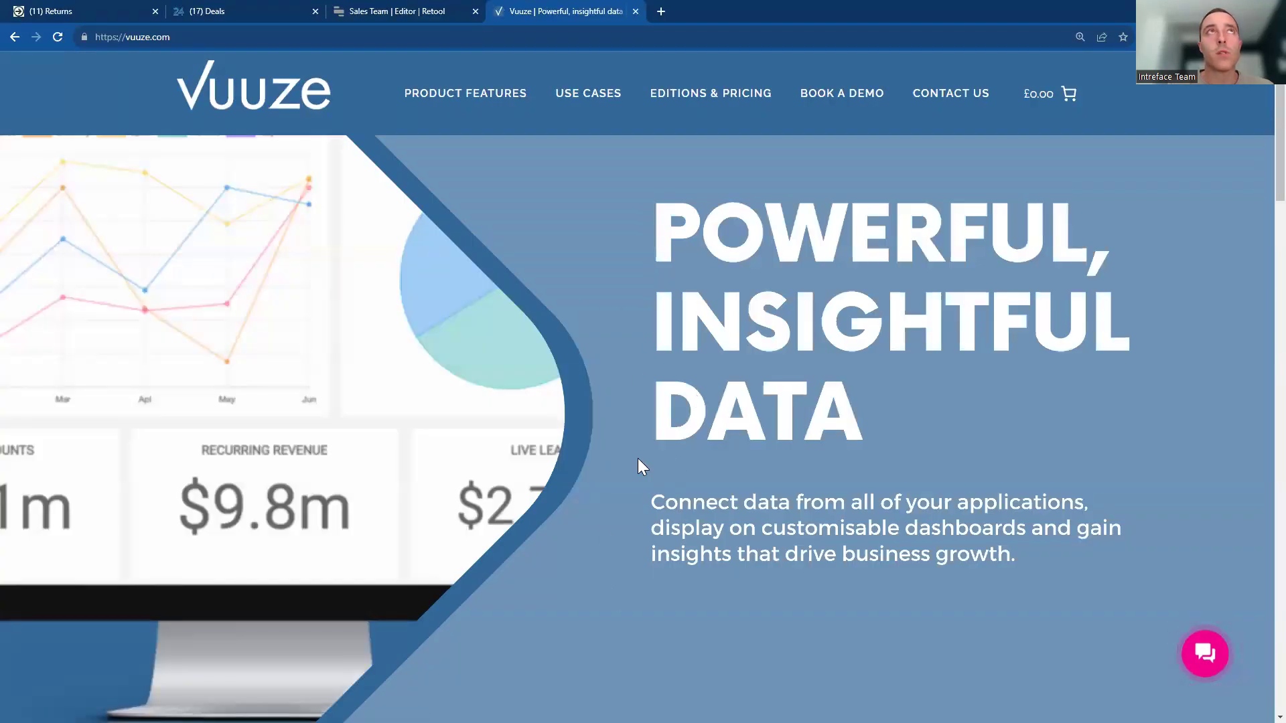
left_click(634, 11)
left_click(83, 9)
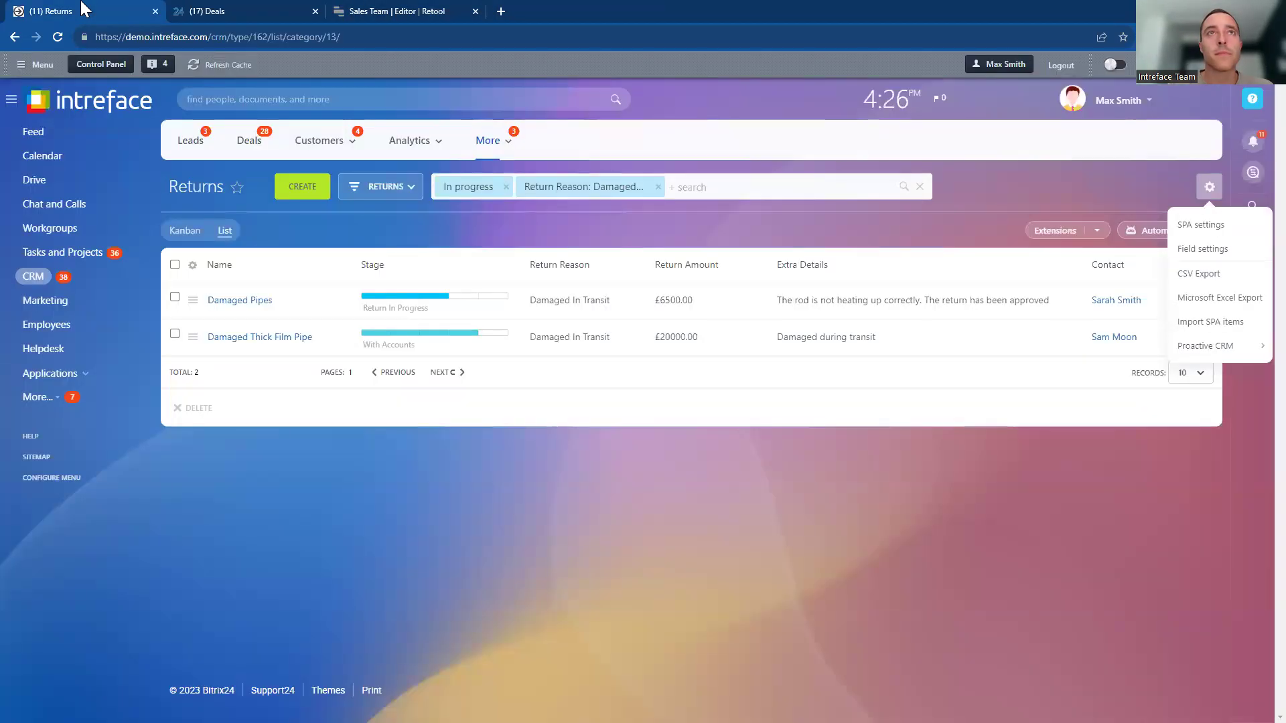
left_click(384, 538)
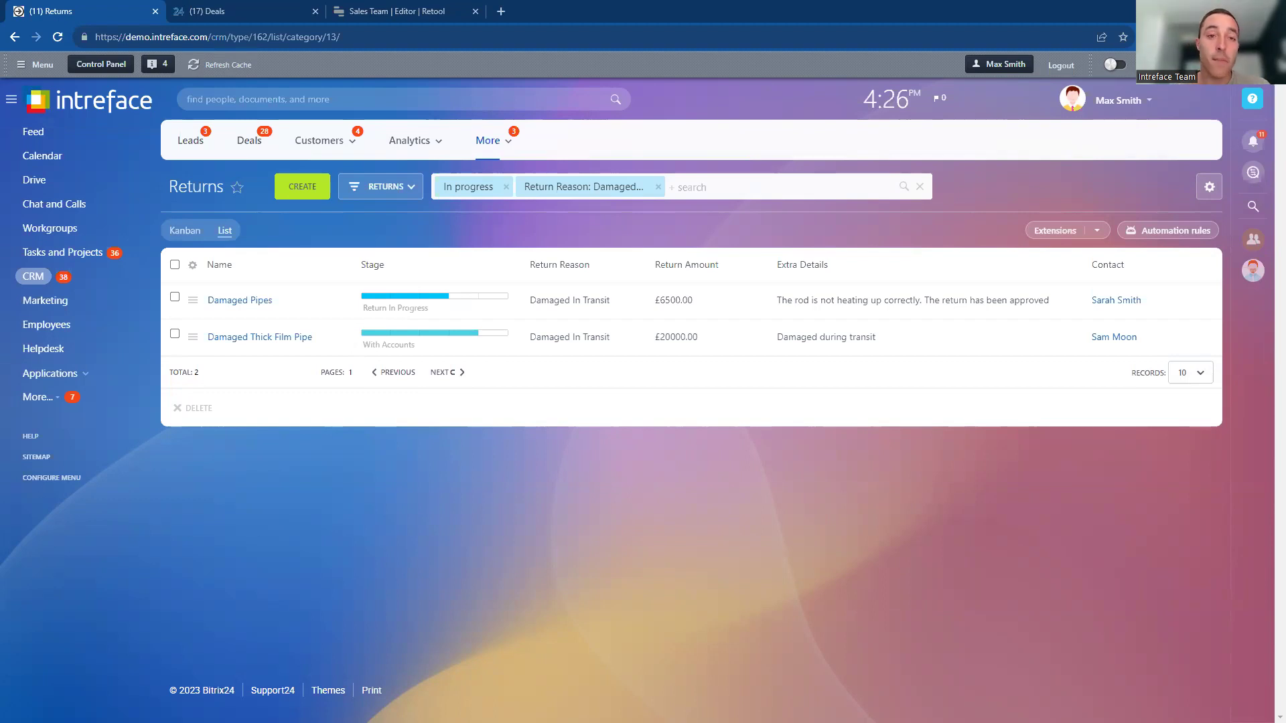
Step: View the Bitrix24.Market app catalog from the hidden main menu items, close it, and collapse the expanded menu sections
left_click(39, 397)
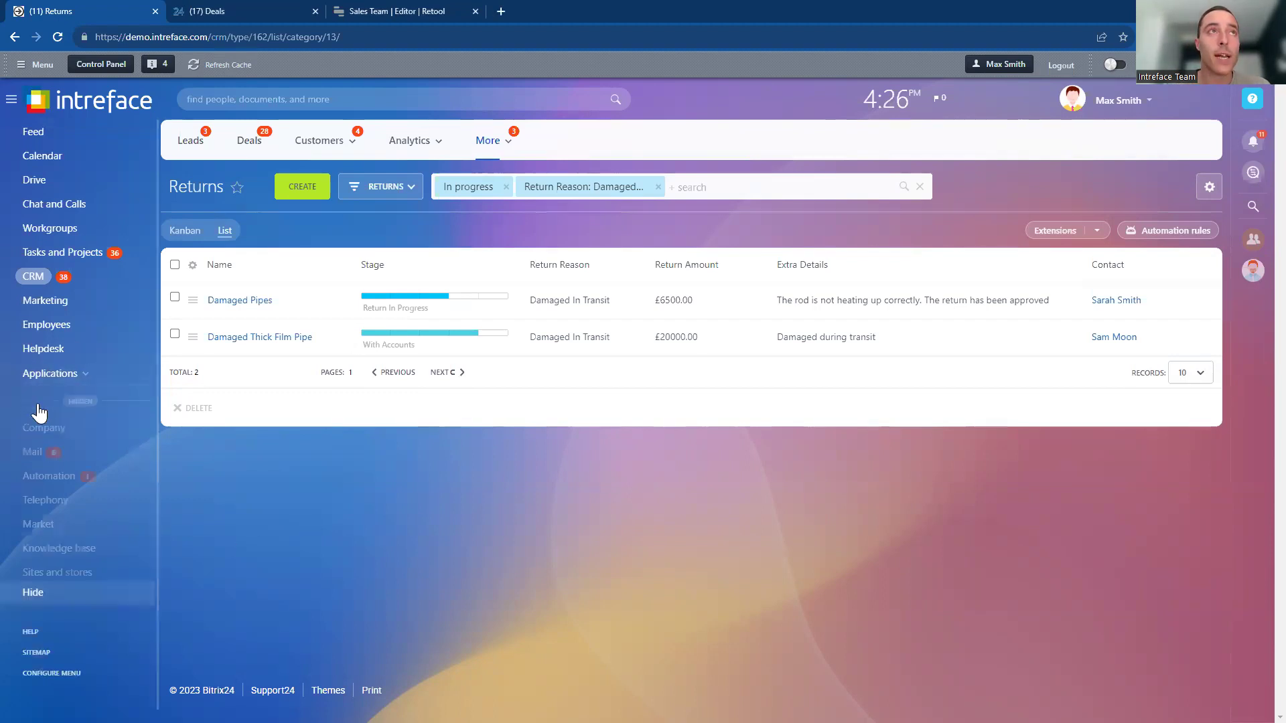
left_click(55, 383)
left_click(54, 379)
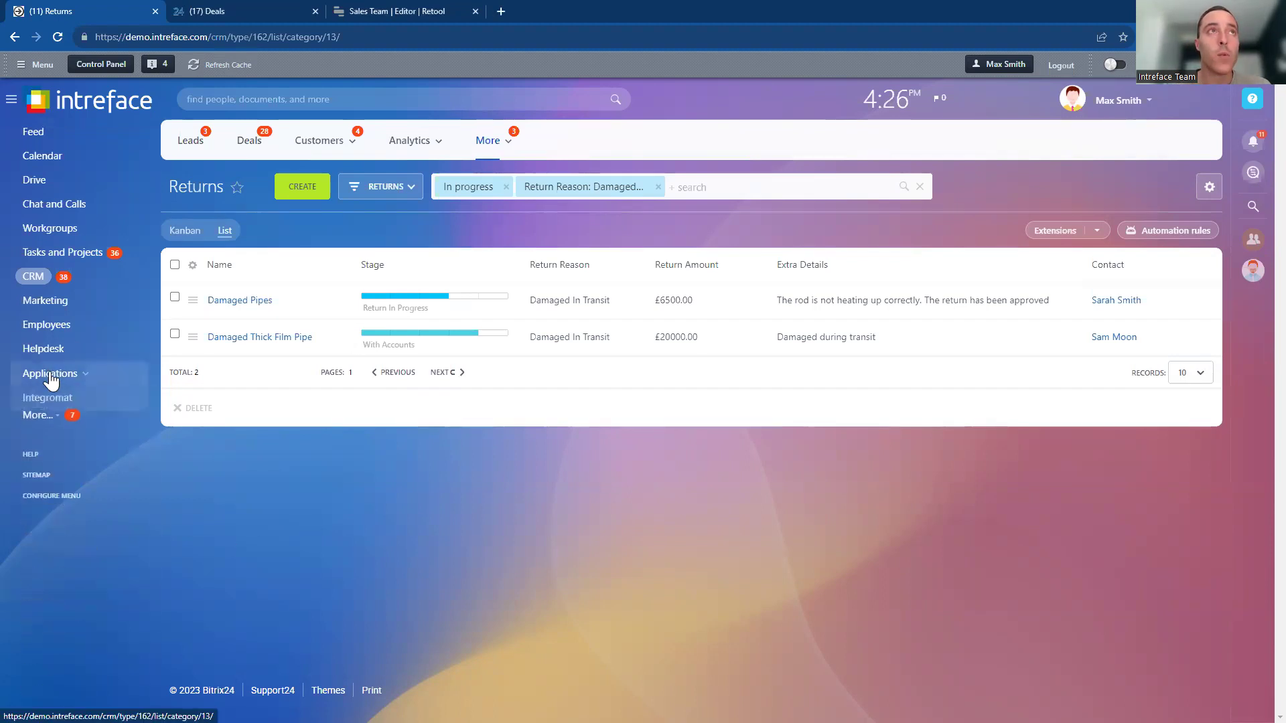
left_click(41, 422)
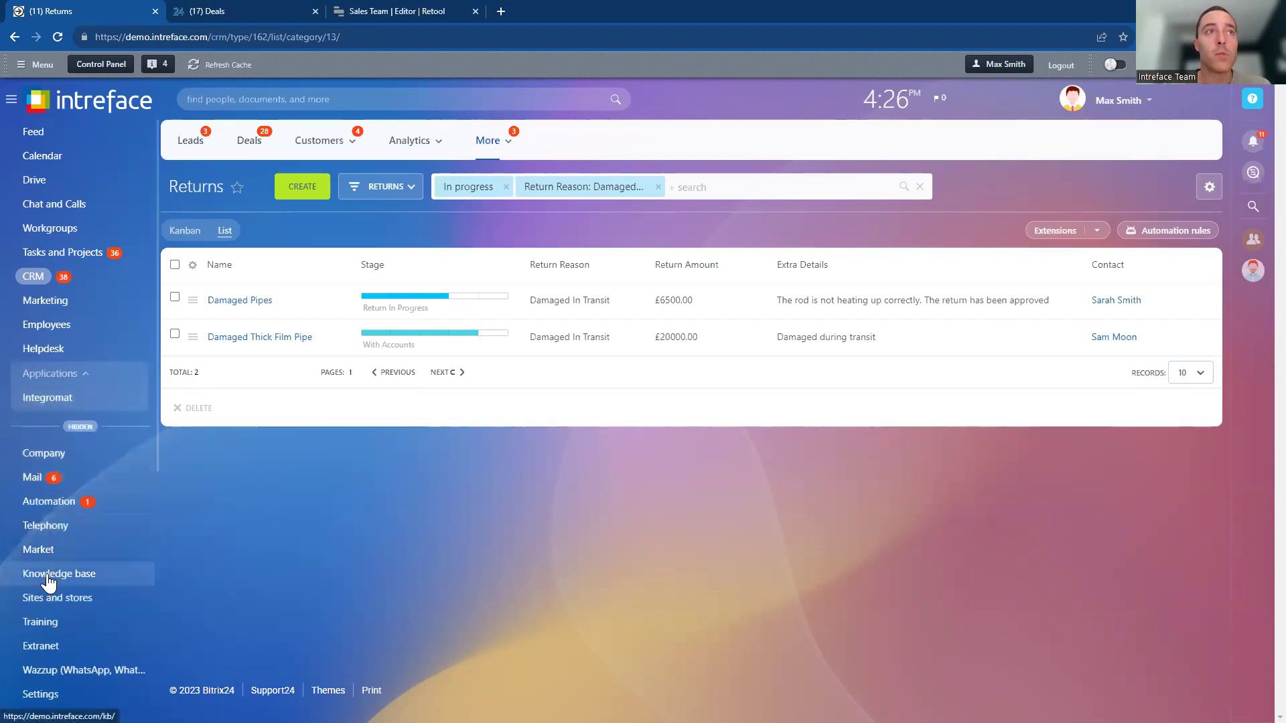
left_click(35, 555)
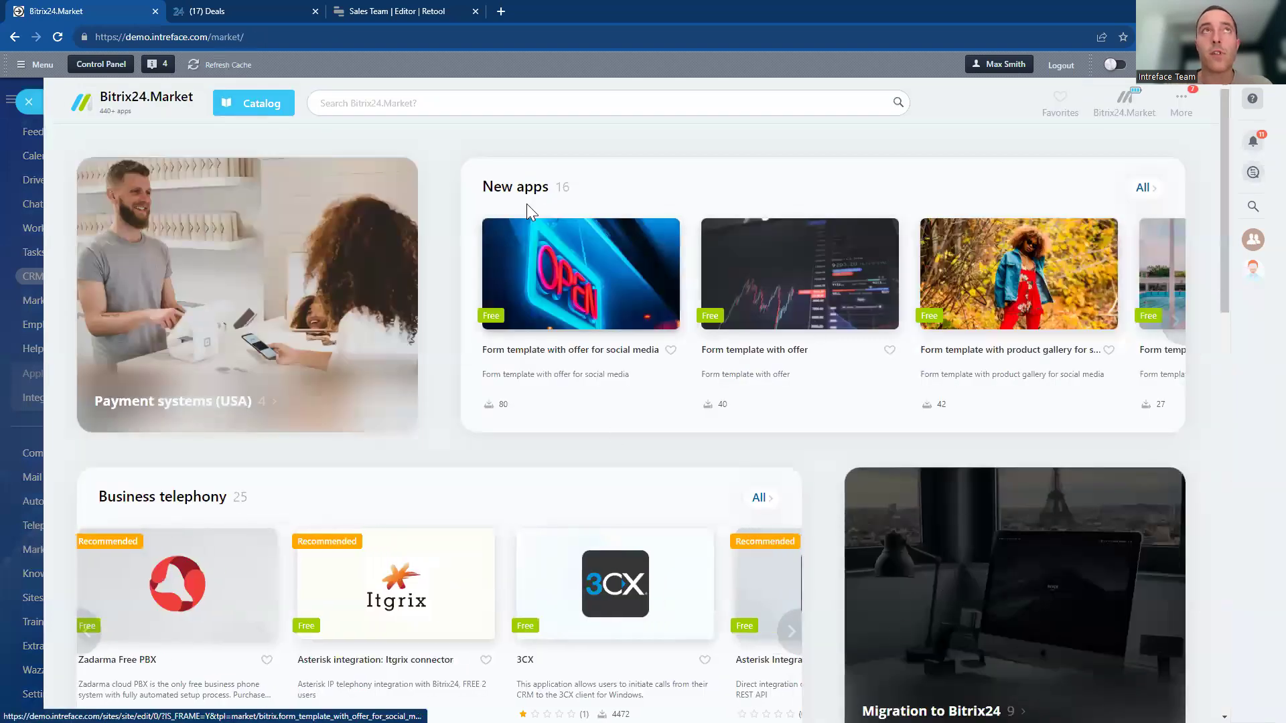
left_click(26, 104)
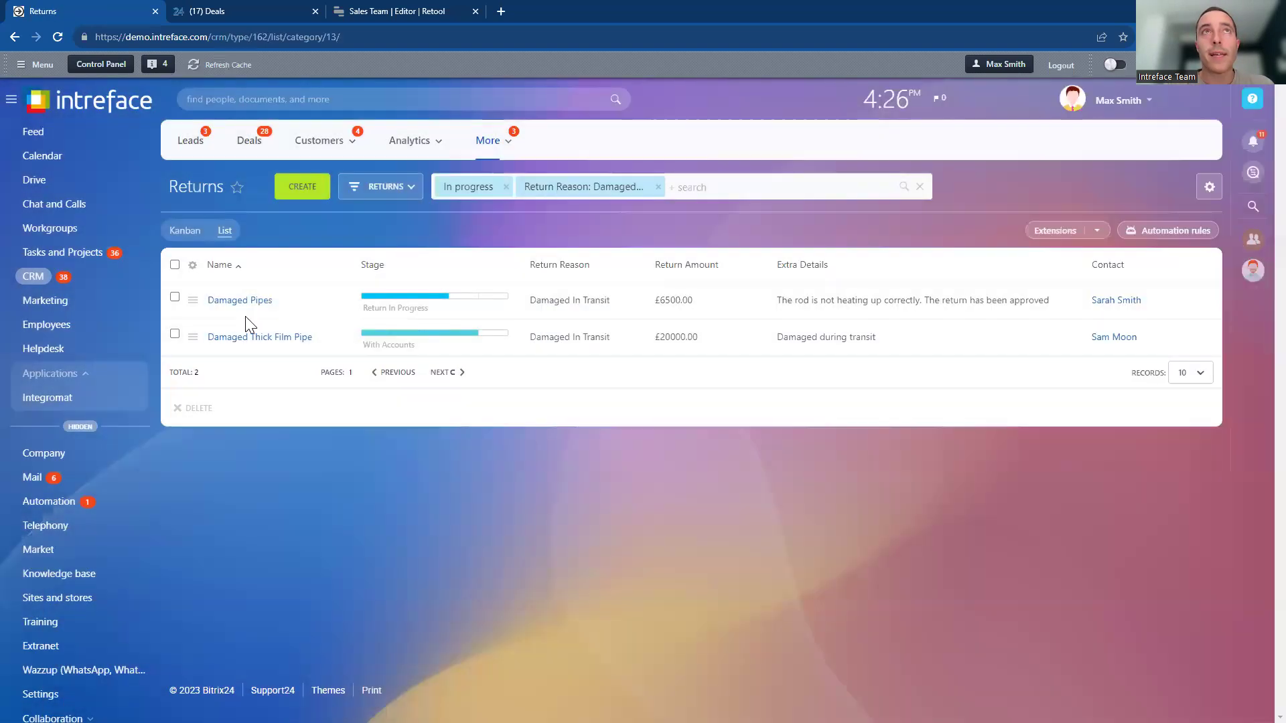
left_click(79, 428)
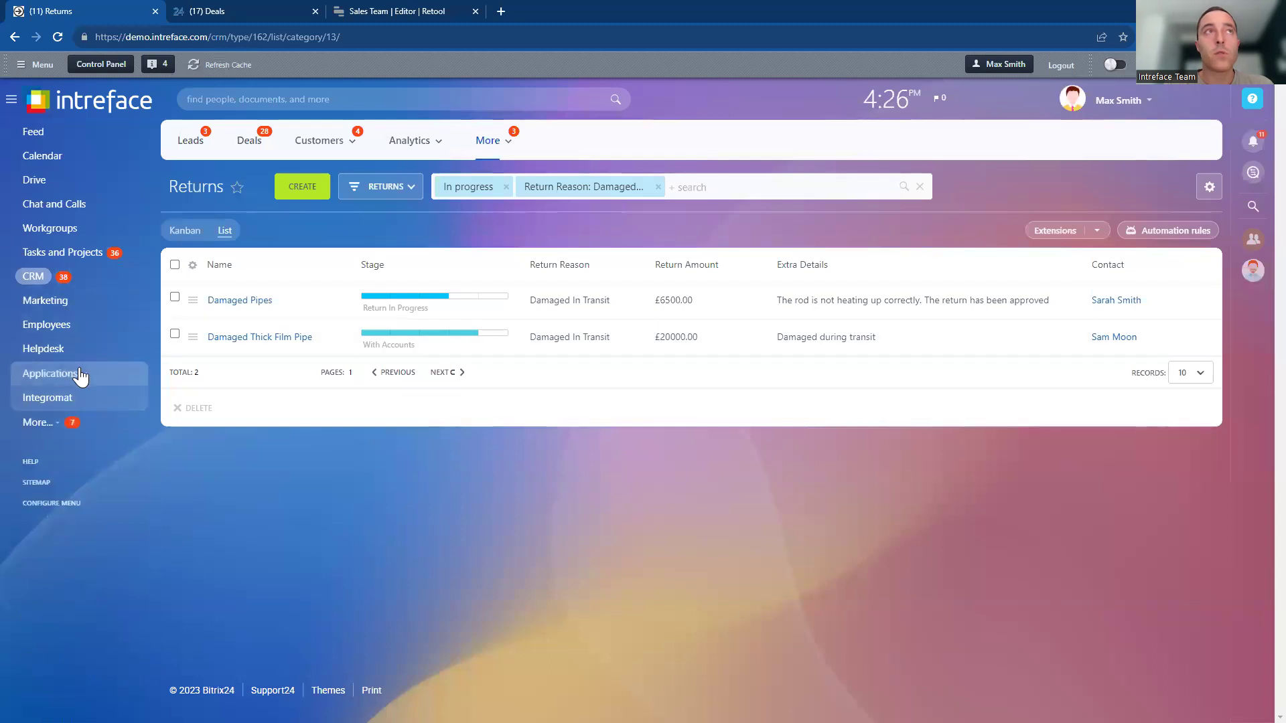
left_click(78, 373)
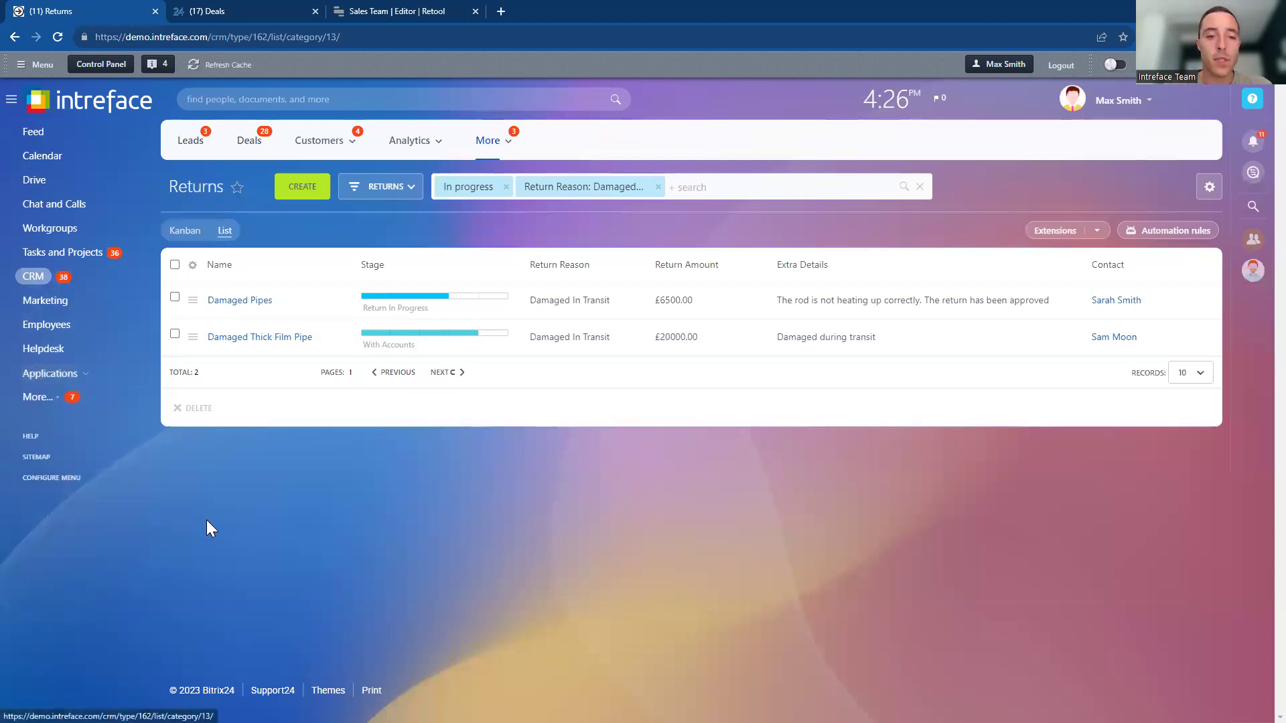
Step: Switch to the DEMO INC. portal and open the Cisco Systems Sales contact from the CRM contacts list
left_click(218, 11)
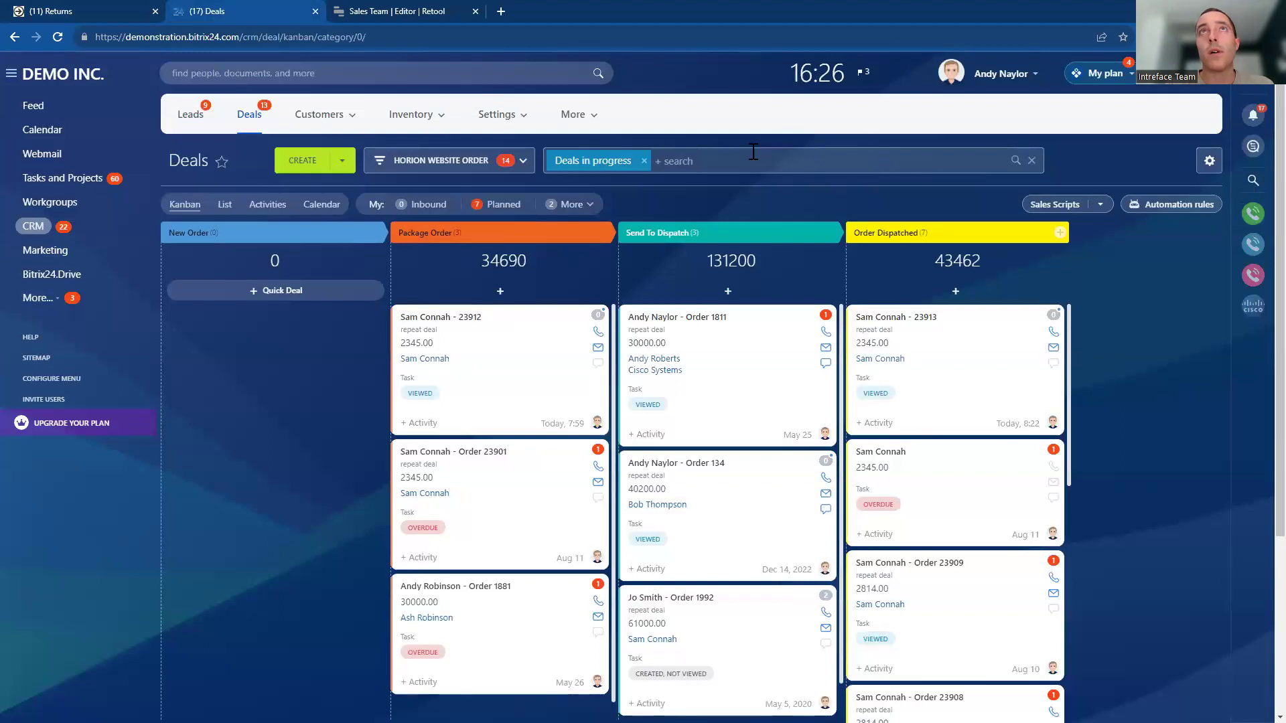
left_click(310, 158)
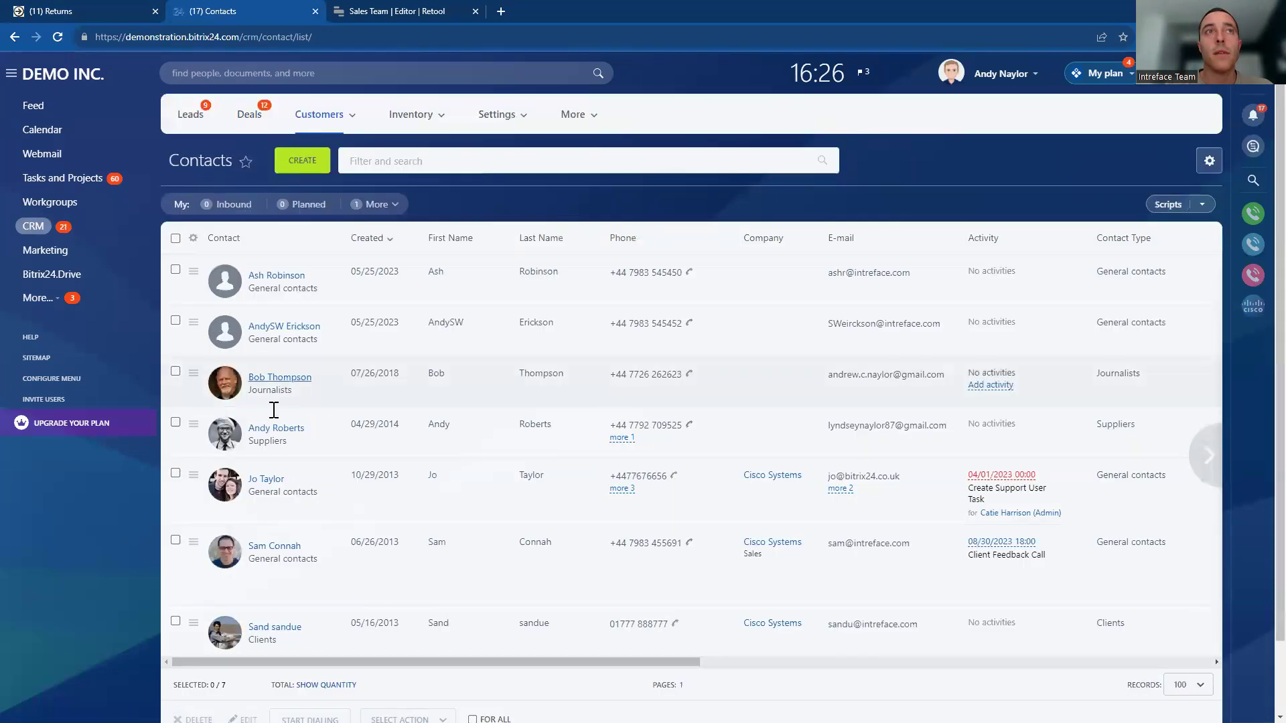
left_click(274, 546)
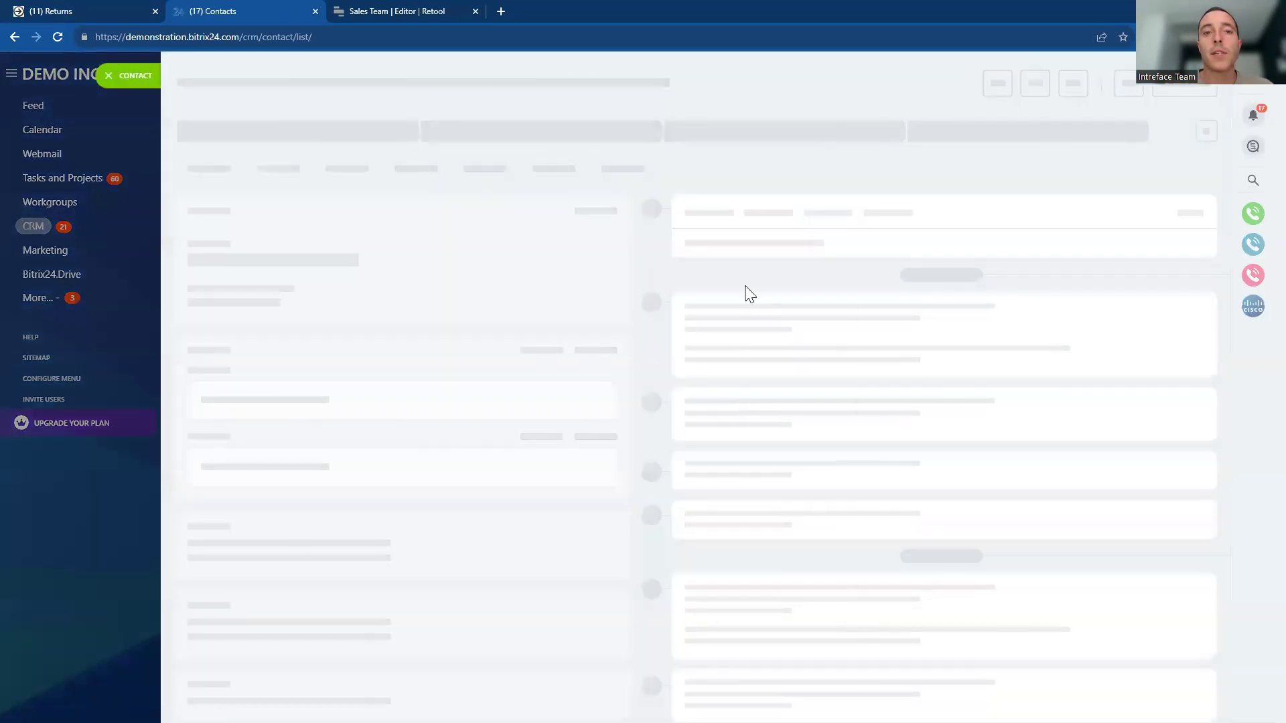
Step: Move the hidden Zoom item into the contact's visible timeline actions, between E-mail and Comment
left_click(921, 166)
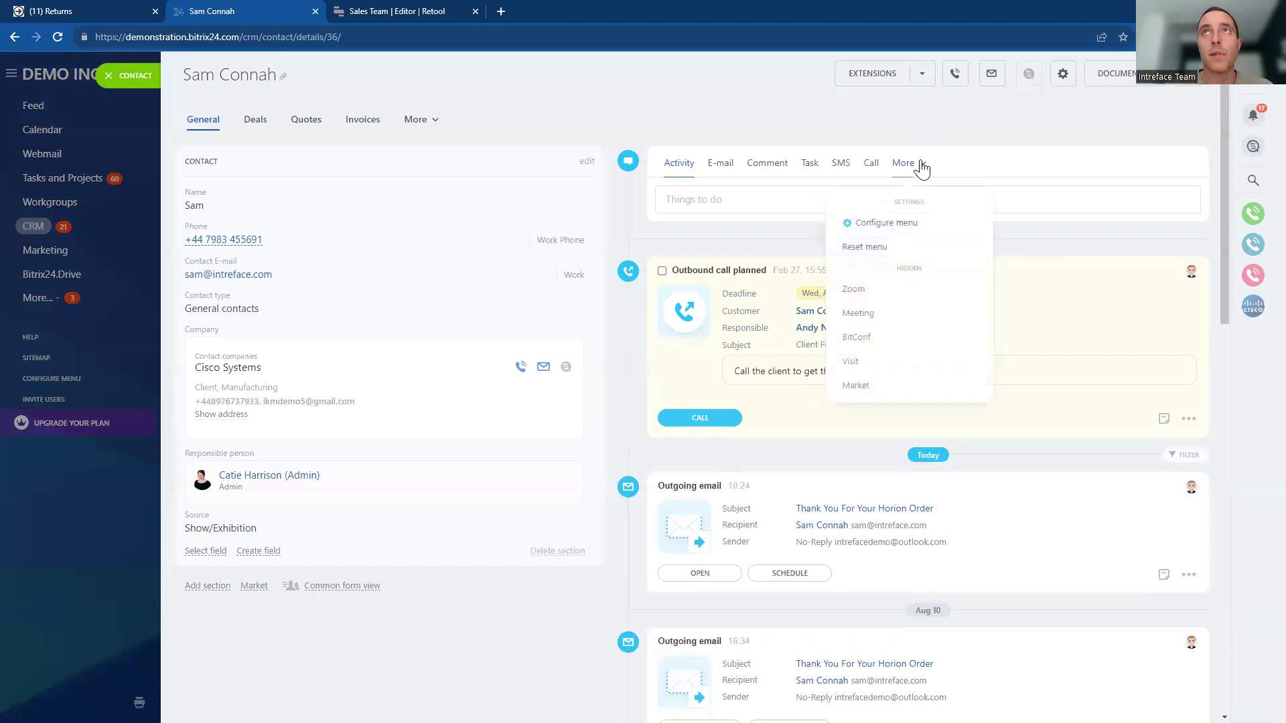
left_click_drag(871, 289, 734, 164)
left_click(933, 223)
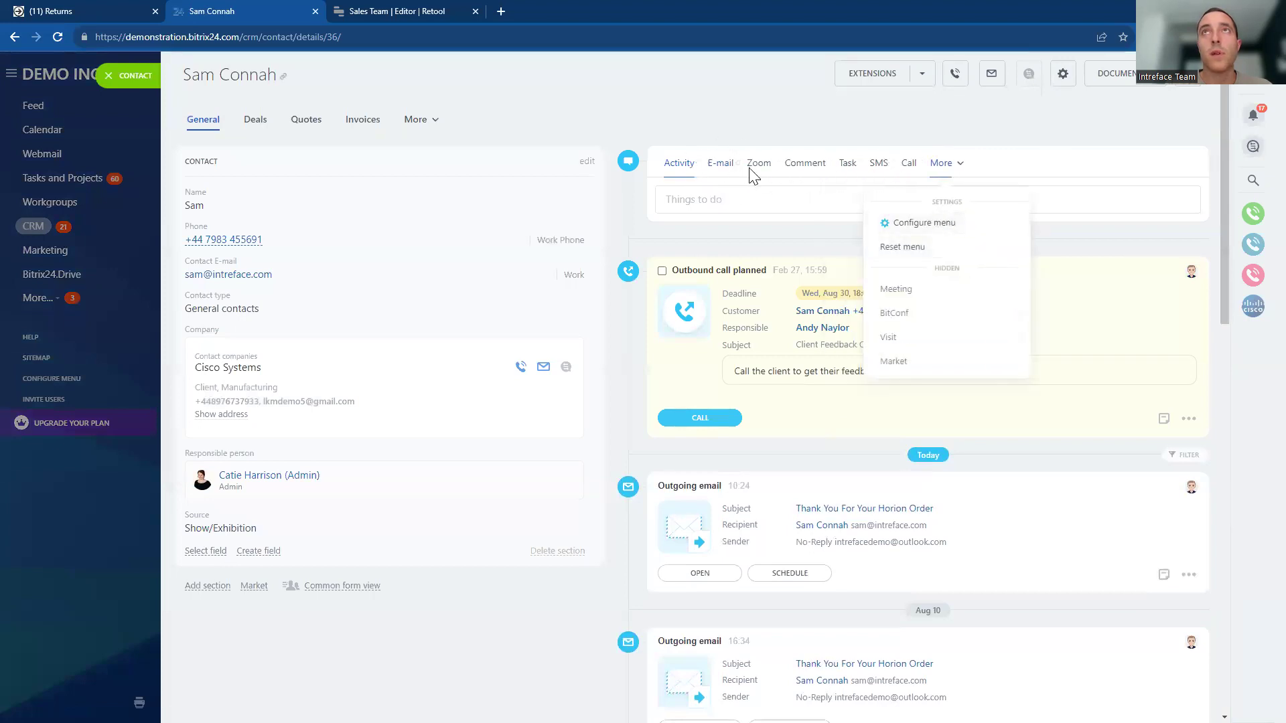
Step: View the Zoom connection page from the contact's timeline, leave it without connecting, and close the contact
left_click(757, 167)
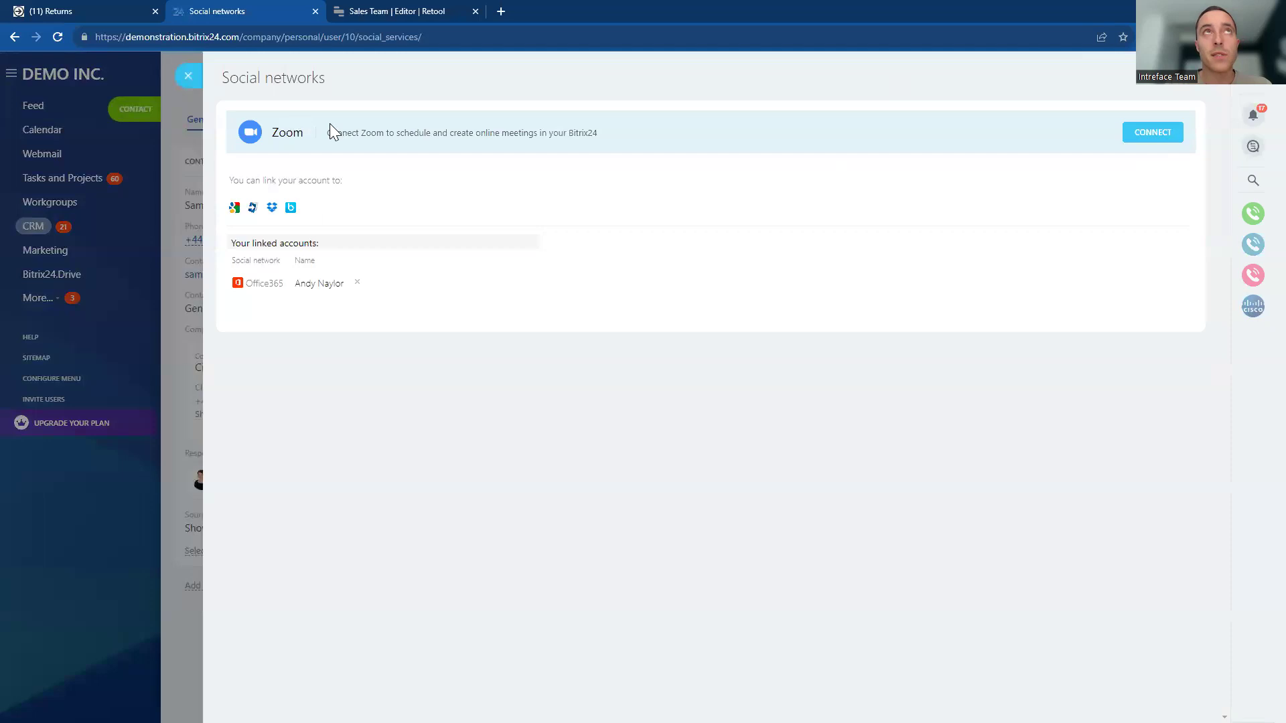
left_click(191, 79)
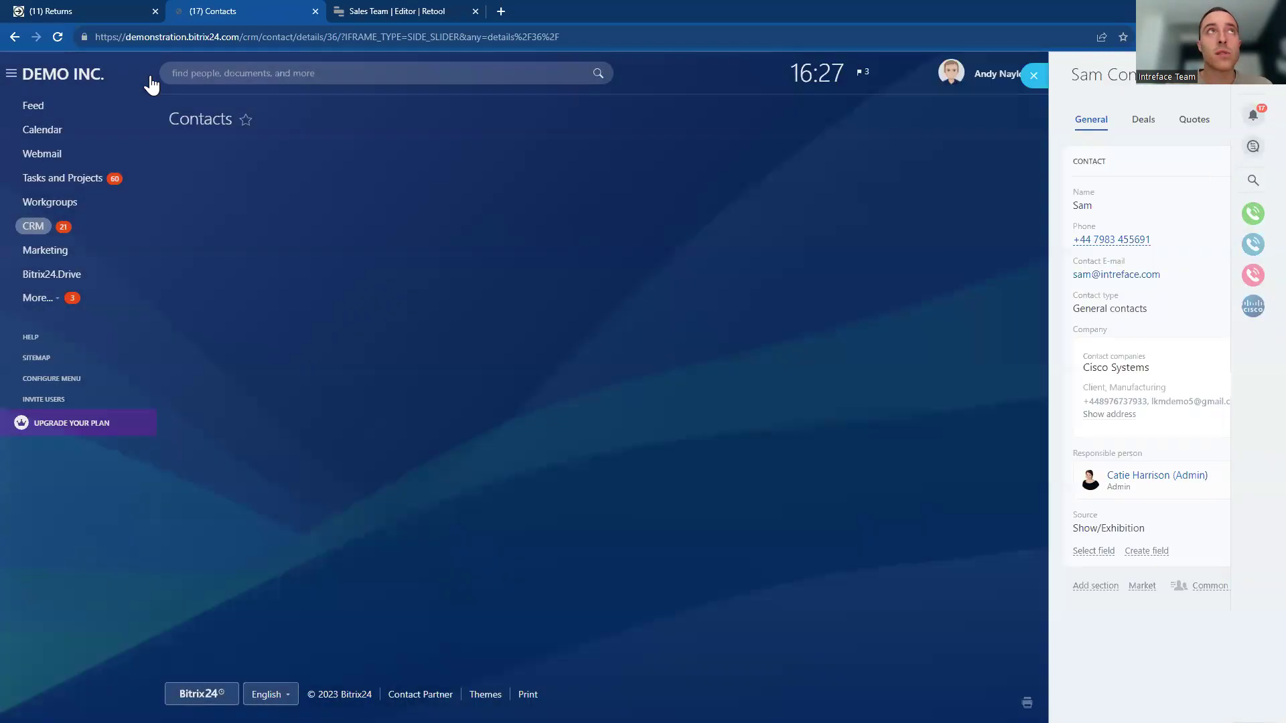
left_click(148, 78)
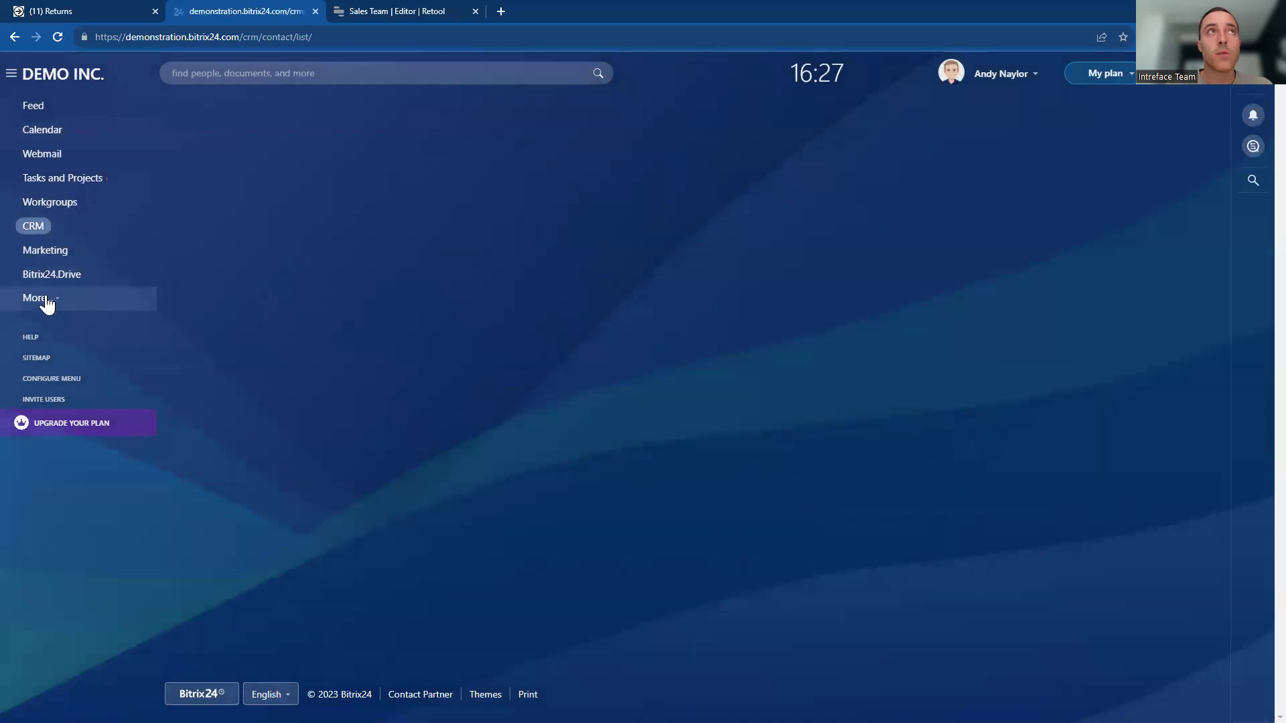
Step: Open the Company section from the hidden main menu items to show the company structure chart
left_click(40, 297)
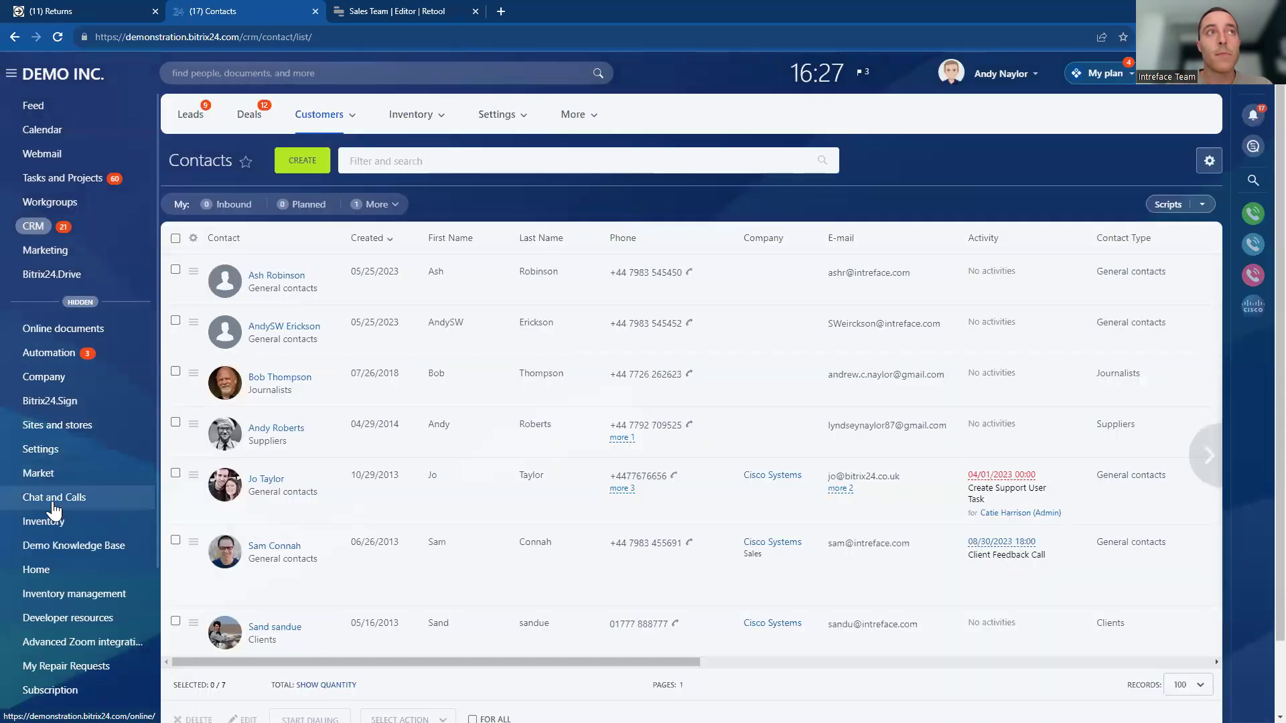
left_click(46, 378)
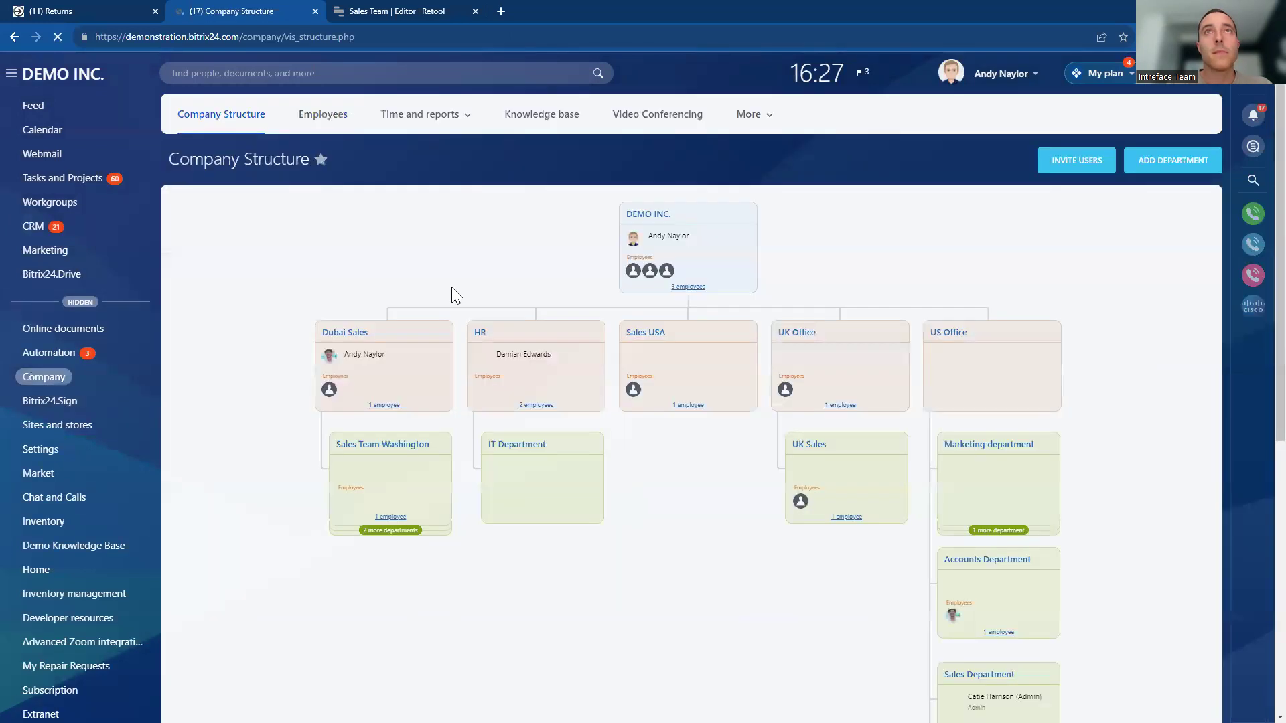
Step: Open the profile of the second employee in the Employees list and start a chat with them
left_click(323, 118)
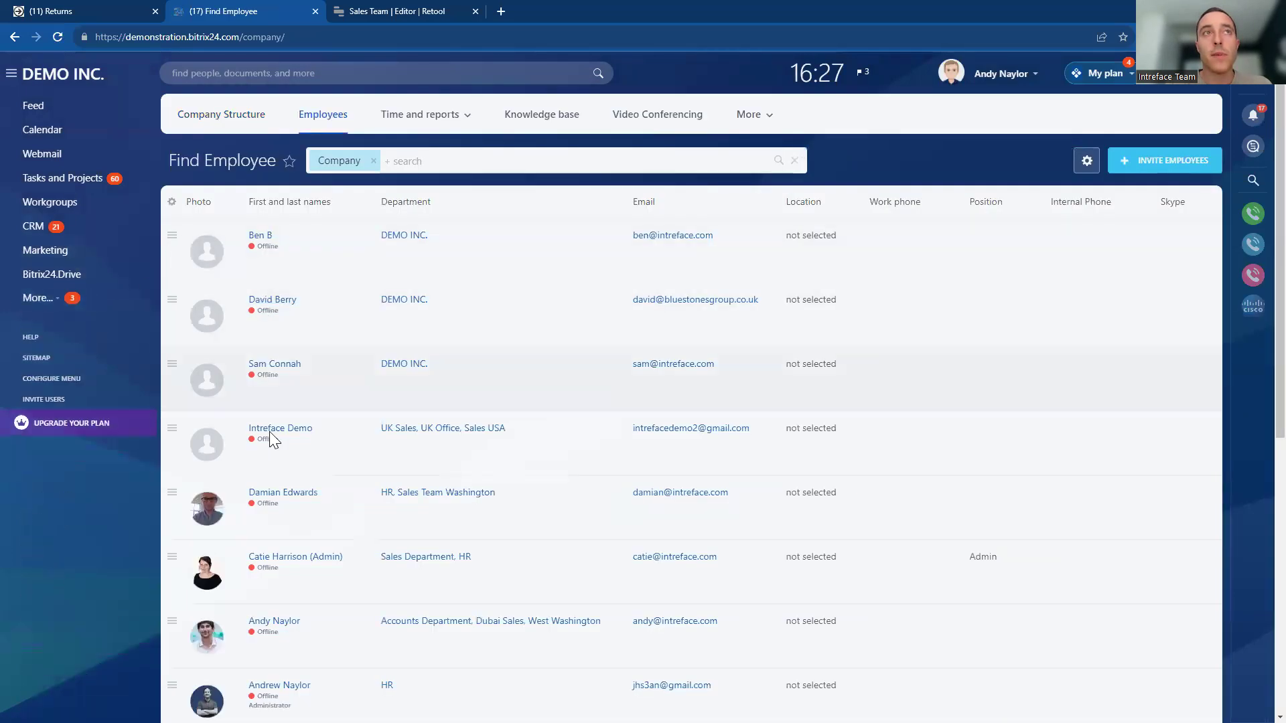
left_click(276, 302)
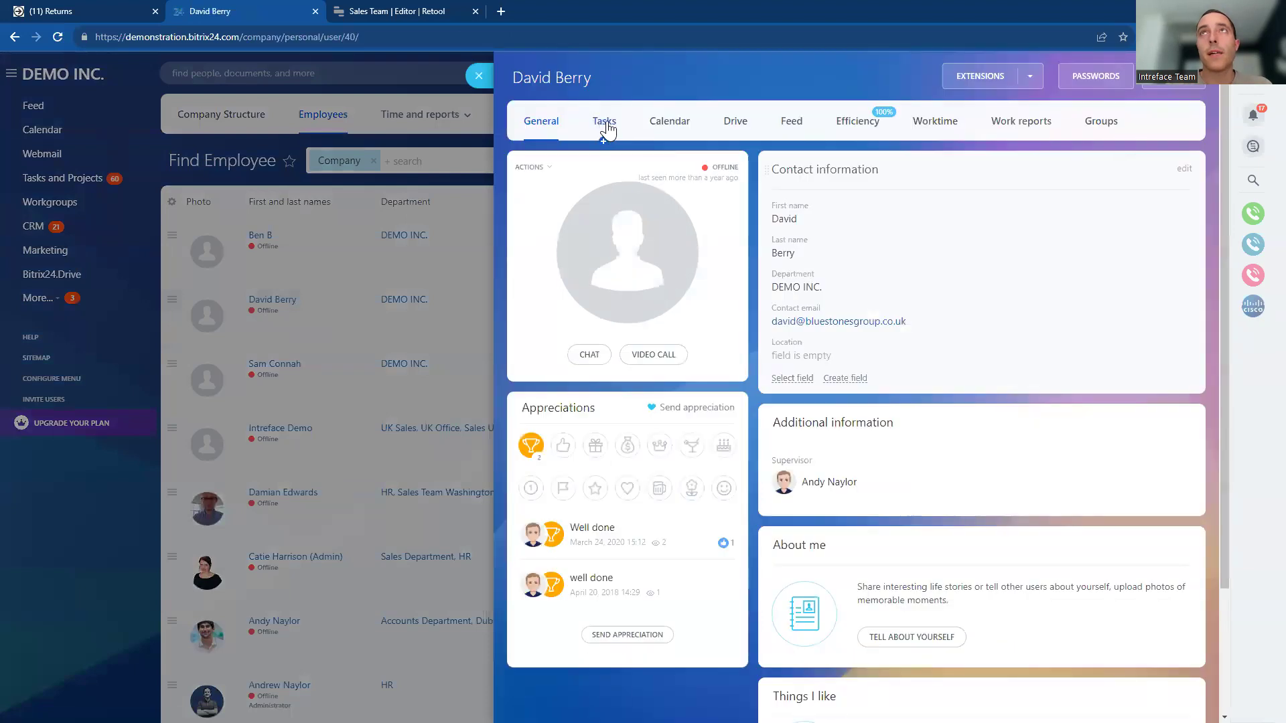
left_click(596, 360)
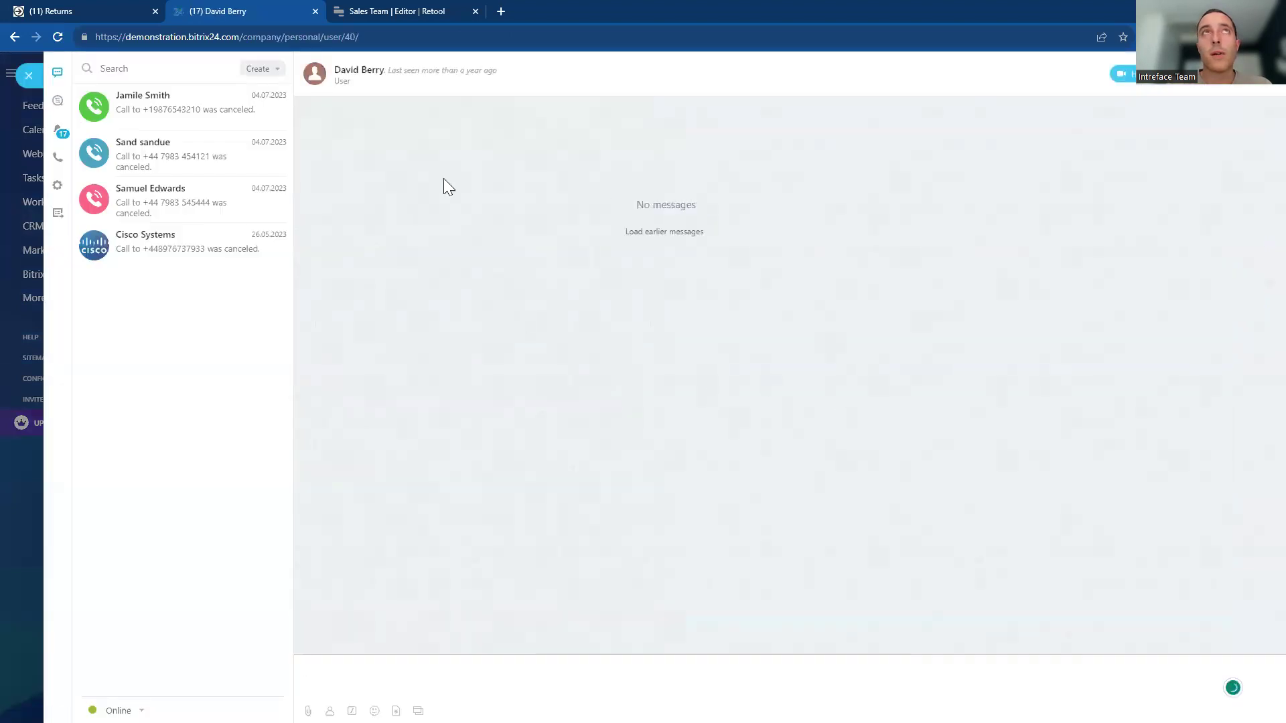
Step: View the Zoom meeting room option for the chat without connecting Zoom, and return to the Employees list
left_click(1194, 85)
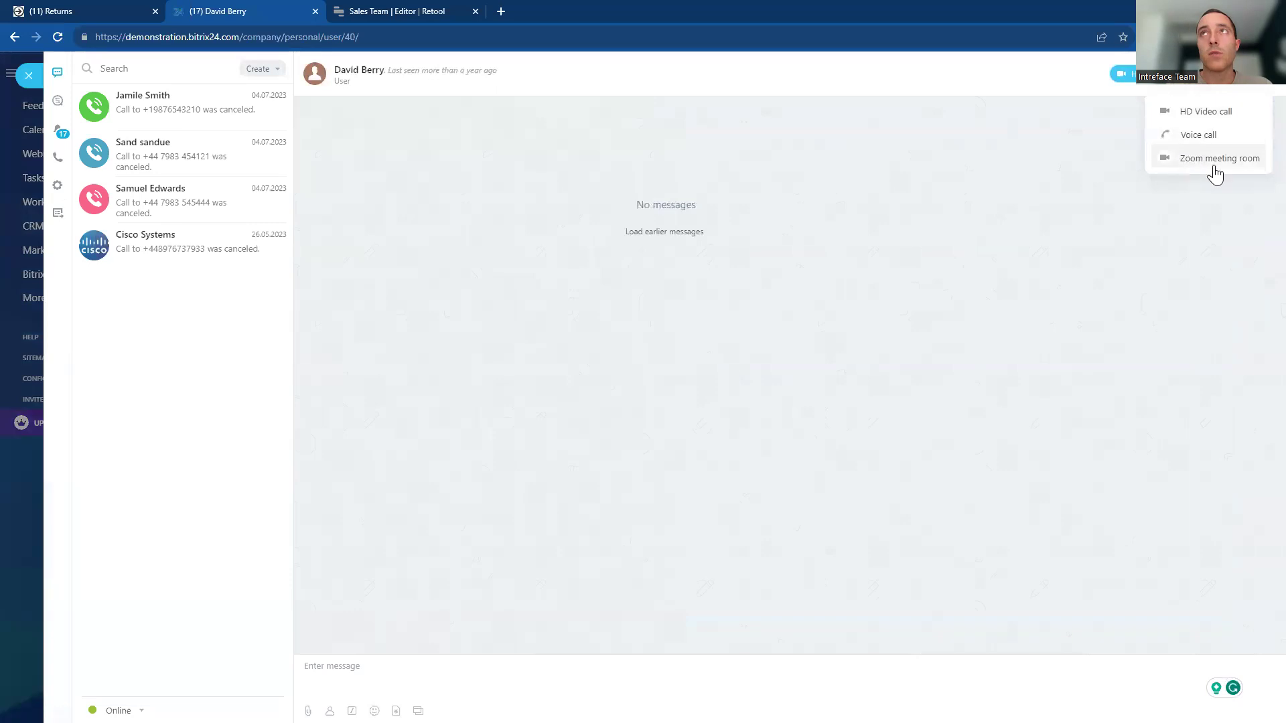
left_click(1166, 161)
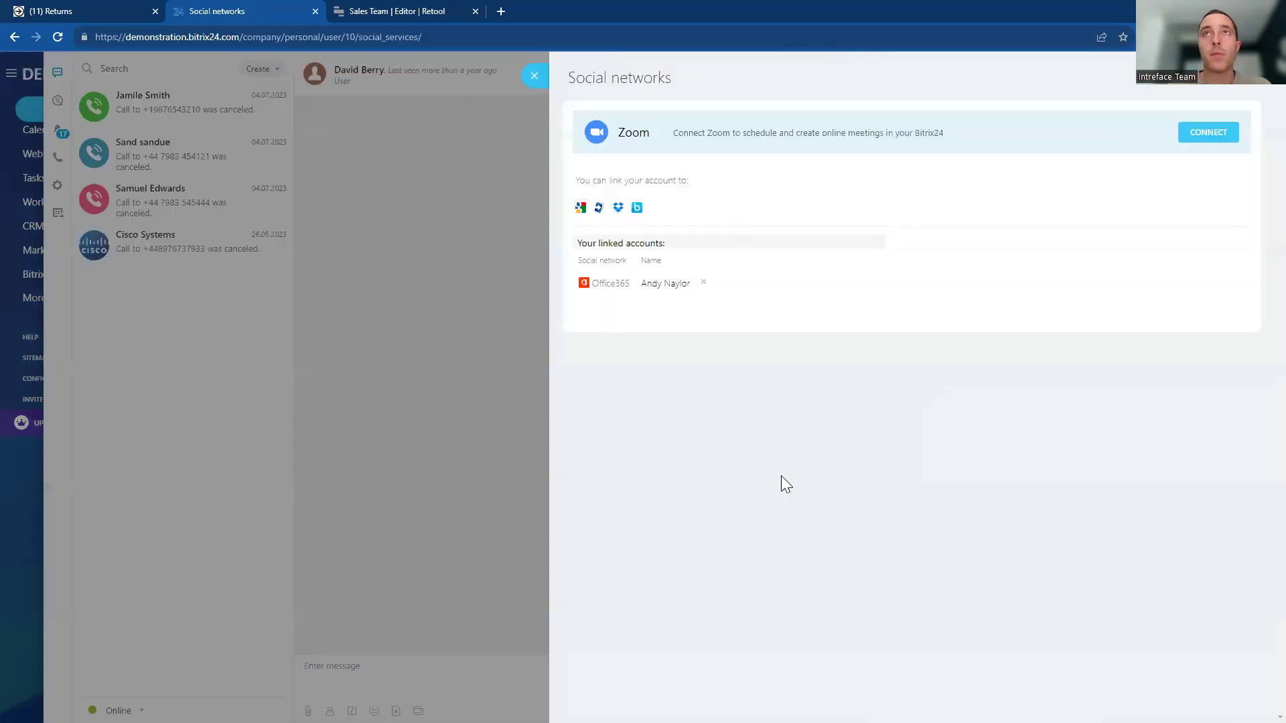
left_click(536, 79)
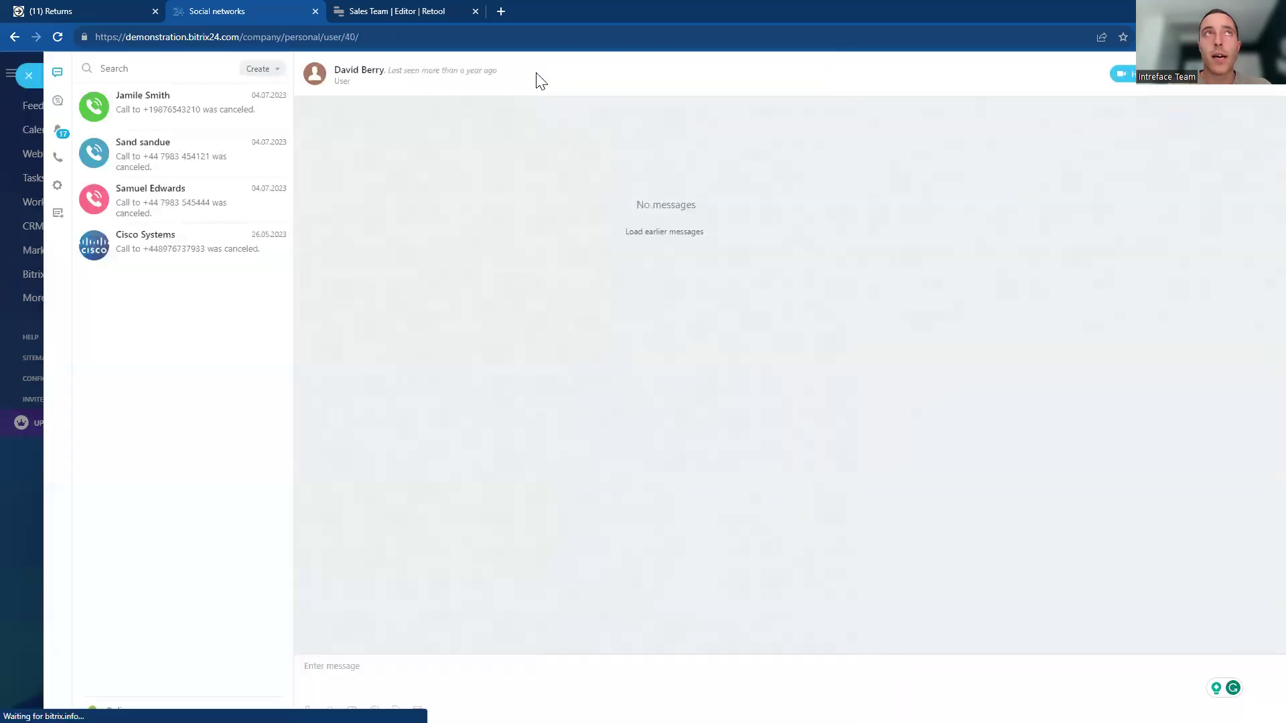
left_click(41, 86)
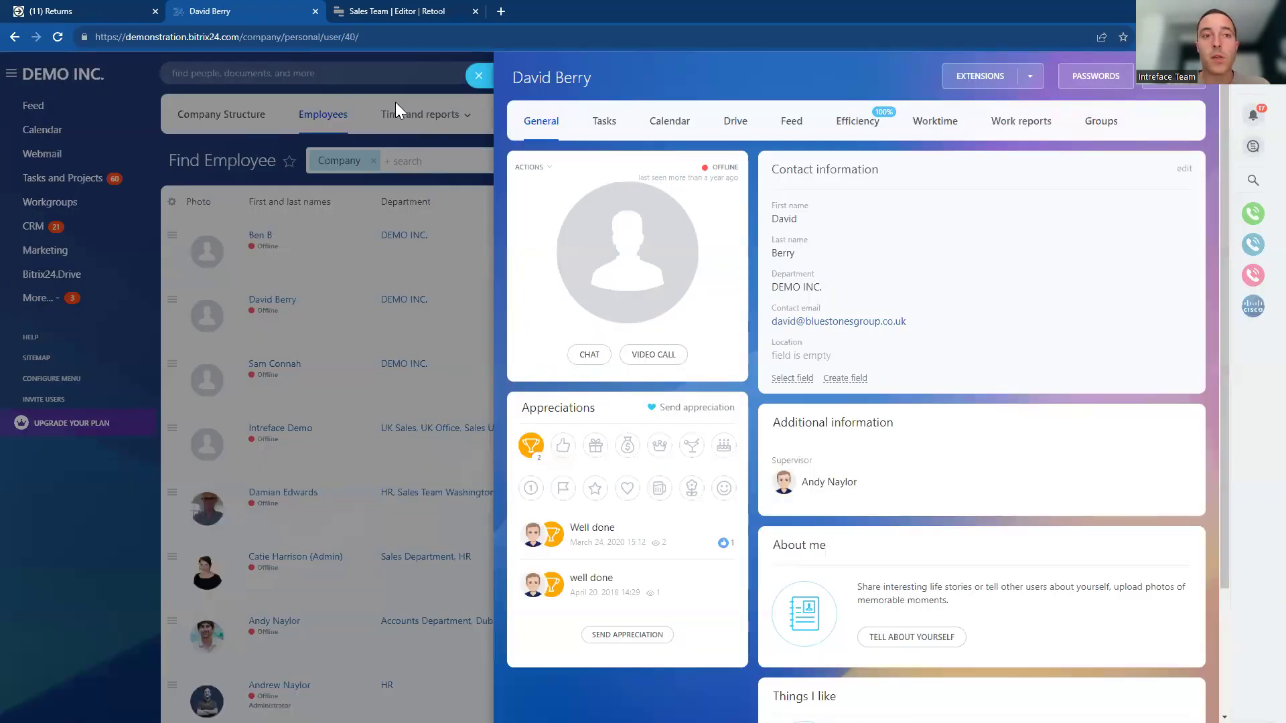
left_click(478, 74)
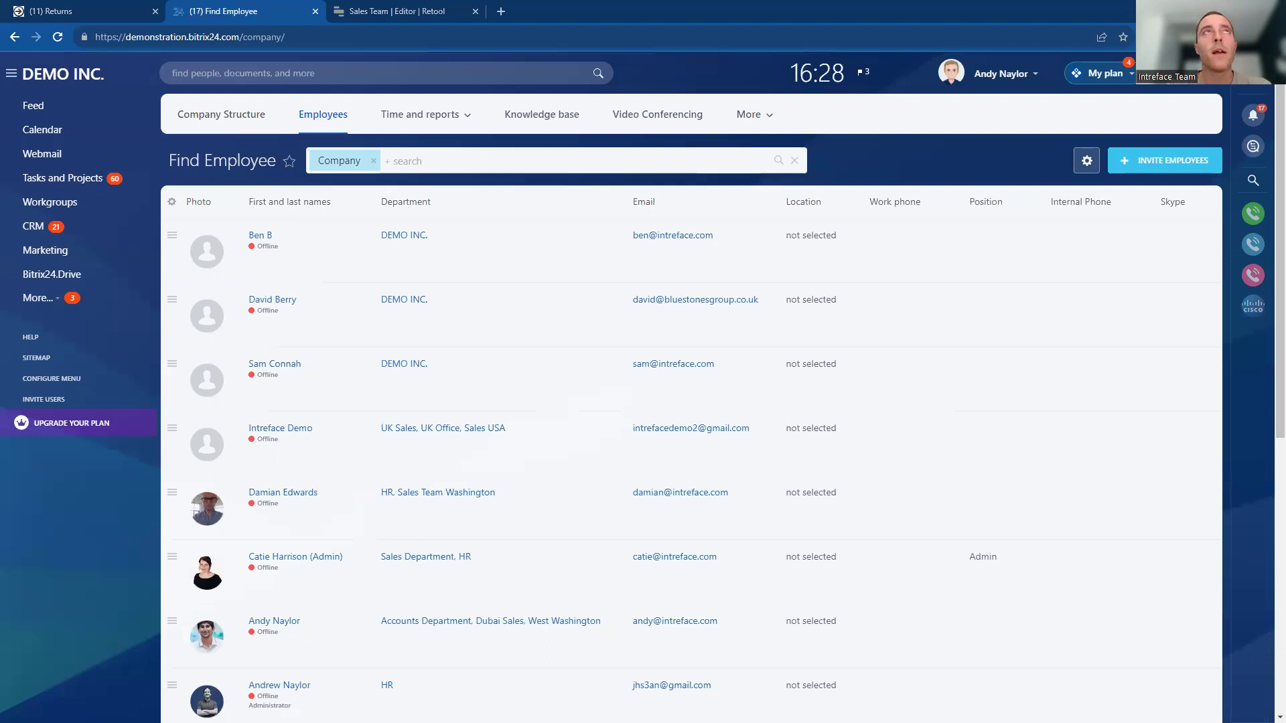
Step: Switch to the Intreface portal and open the automation rules of the UK Office deals pipeline
left_click(54, 11)
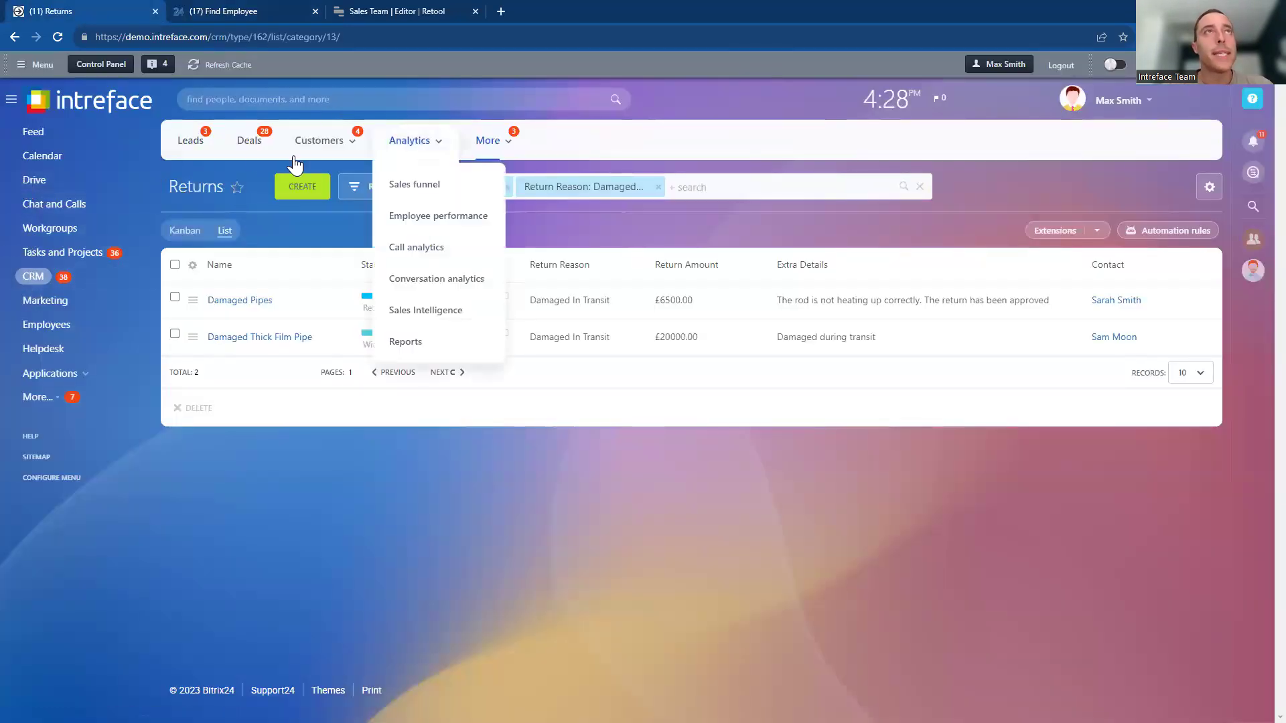
left_click(248, 144)
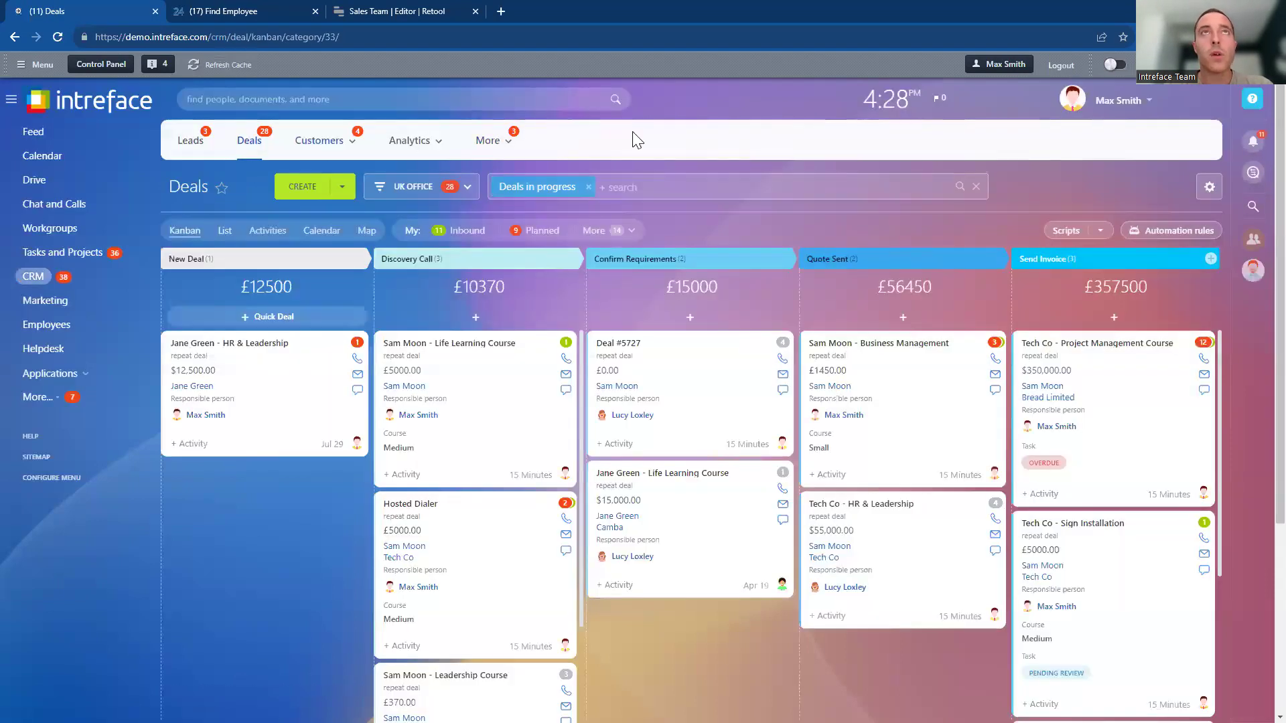
left_click(445, 196)
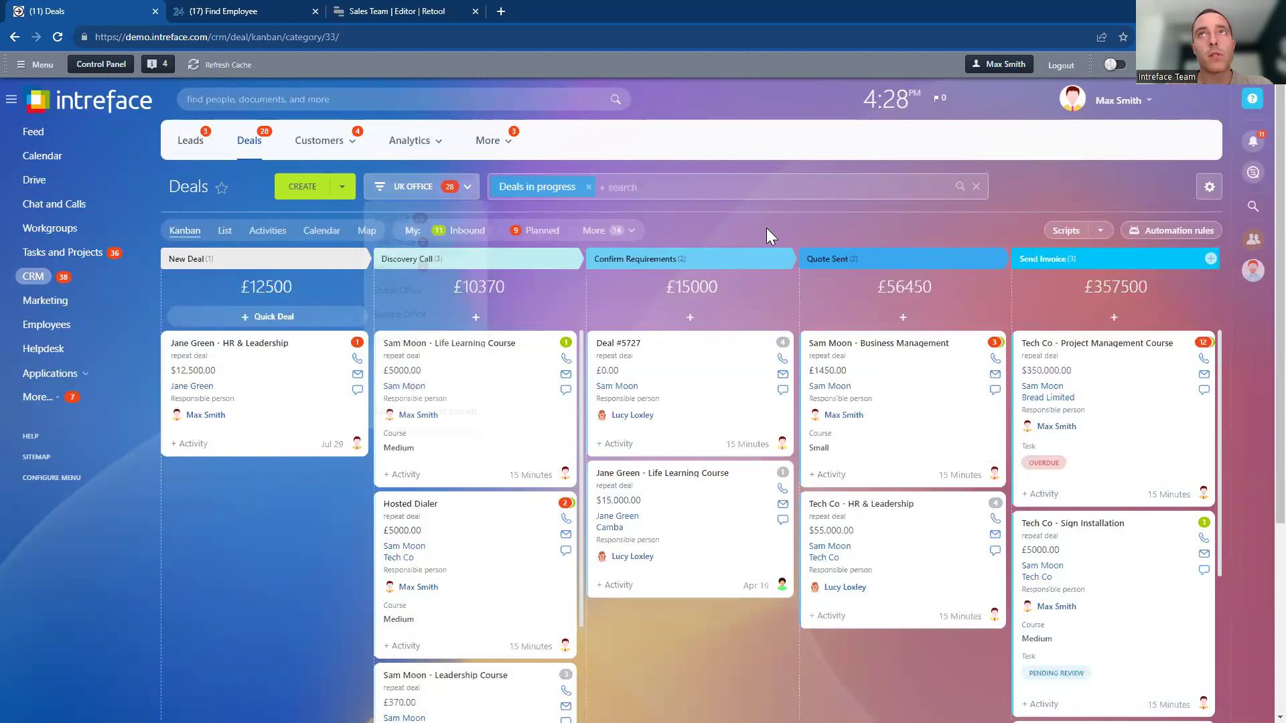
left_click(1165, 231)
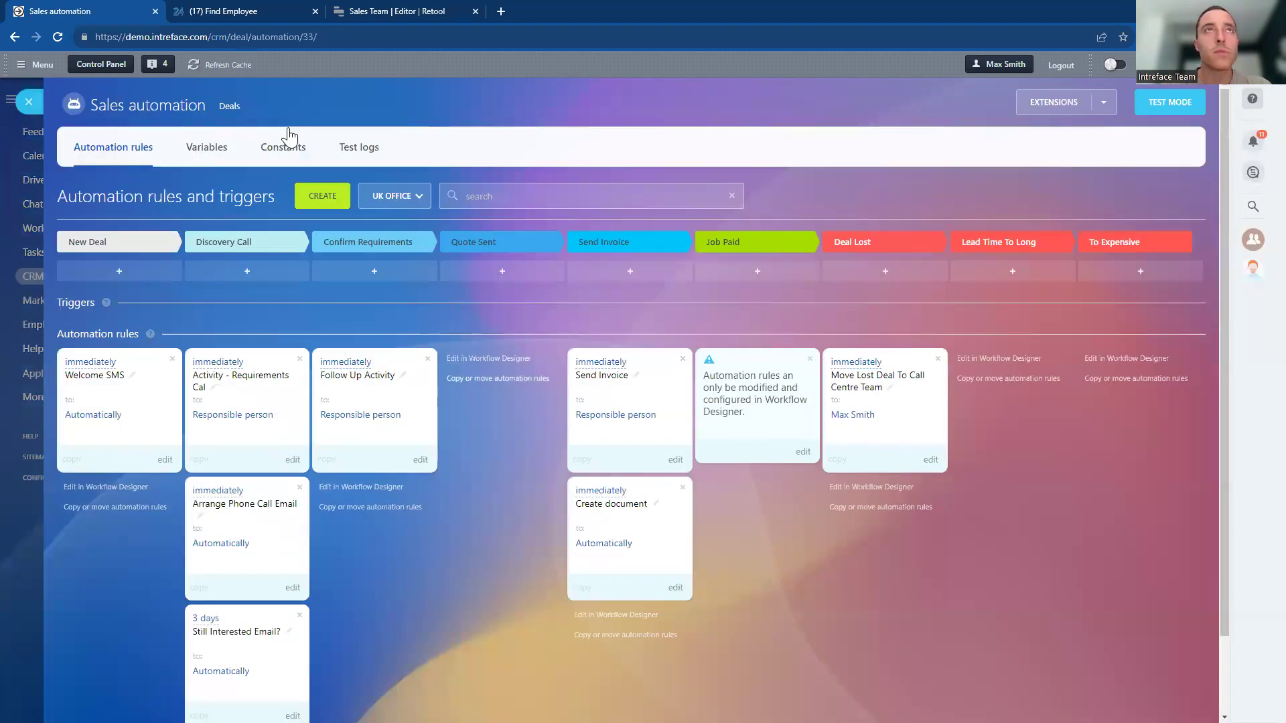
Step: Add a Copy deal automation rule to the New Deal stage and move it to the Deal Lost stage
left_click(328, 204)
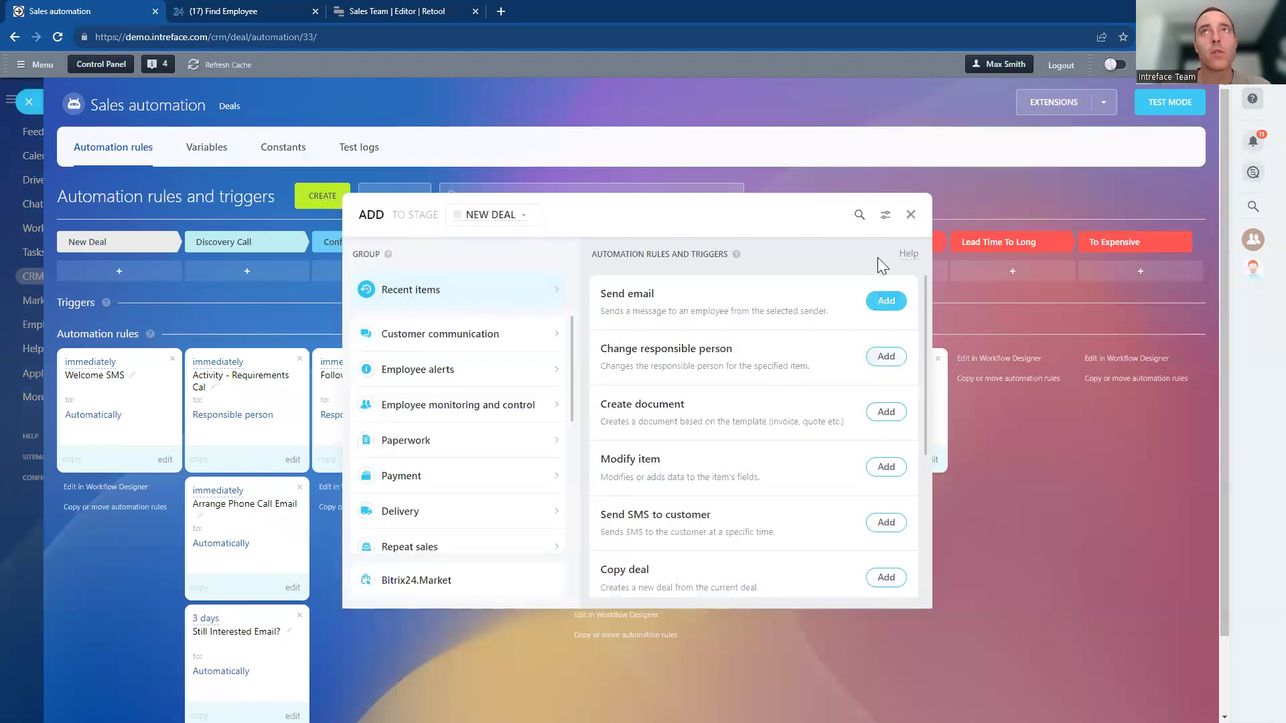
left_click(857, 224)
type("cop")
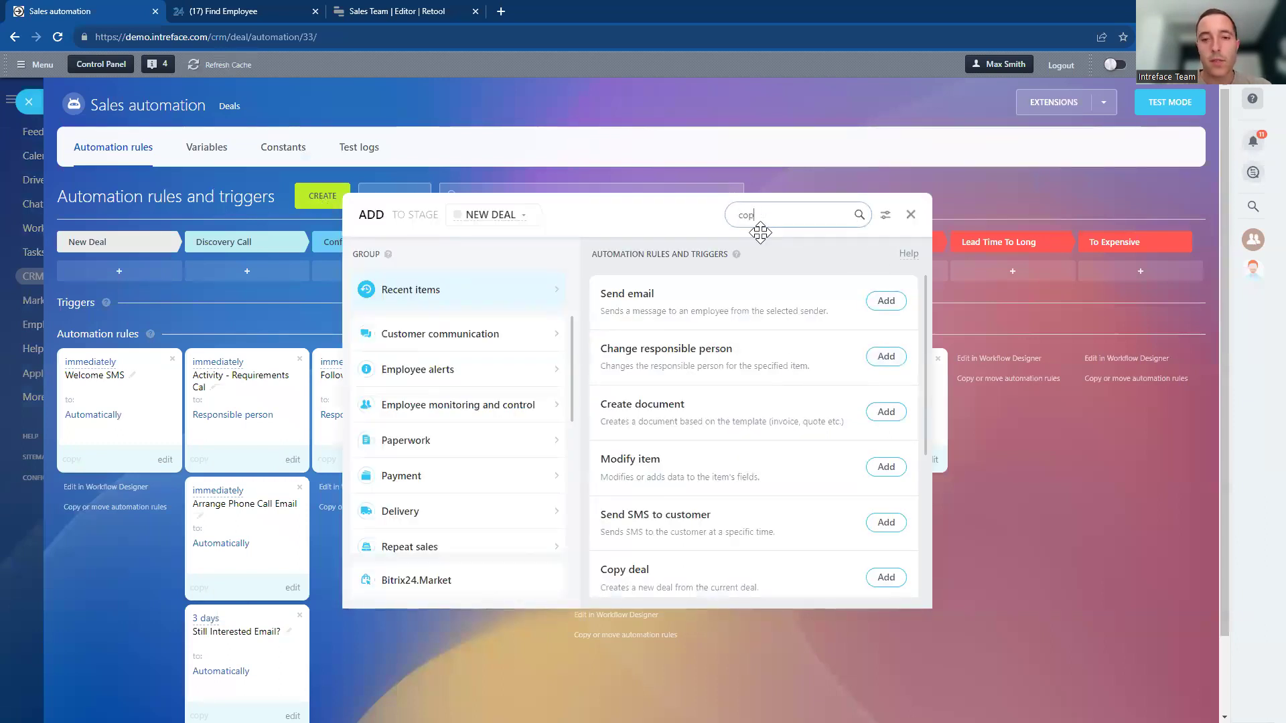
type("y")
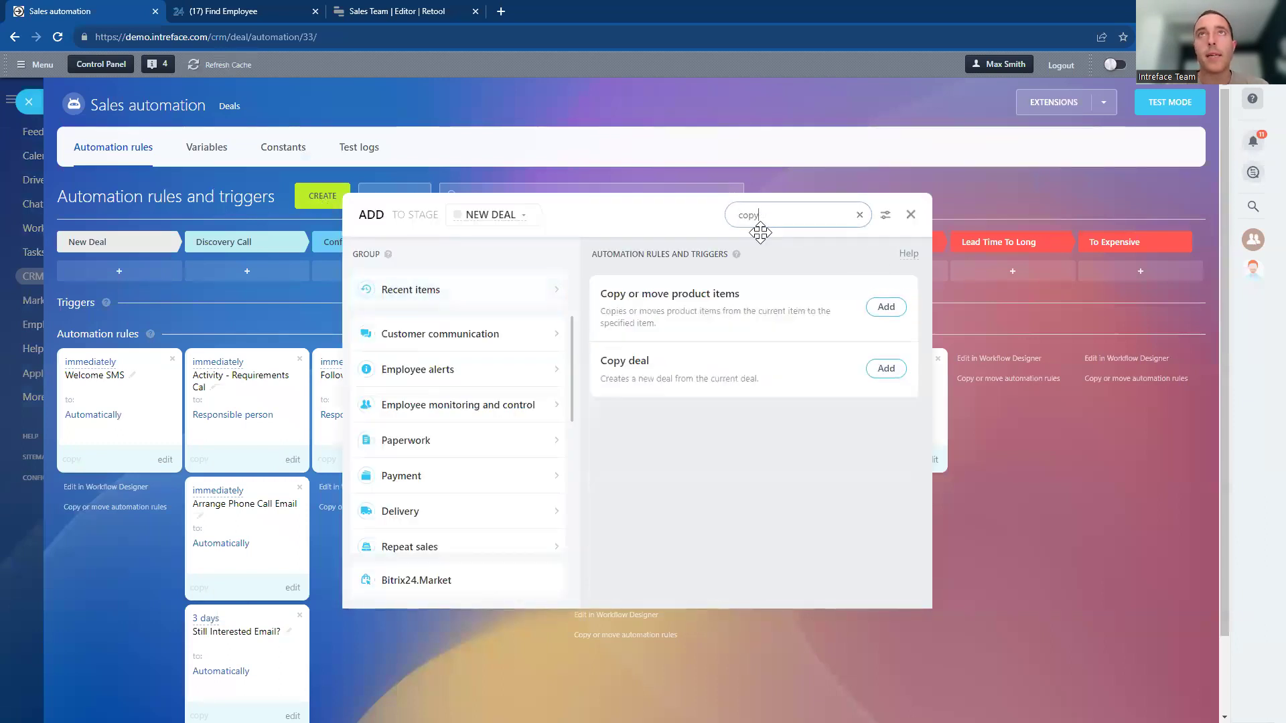
left_click(886, 368)
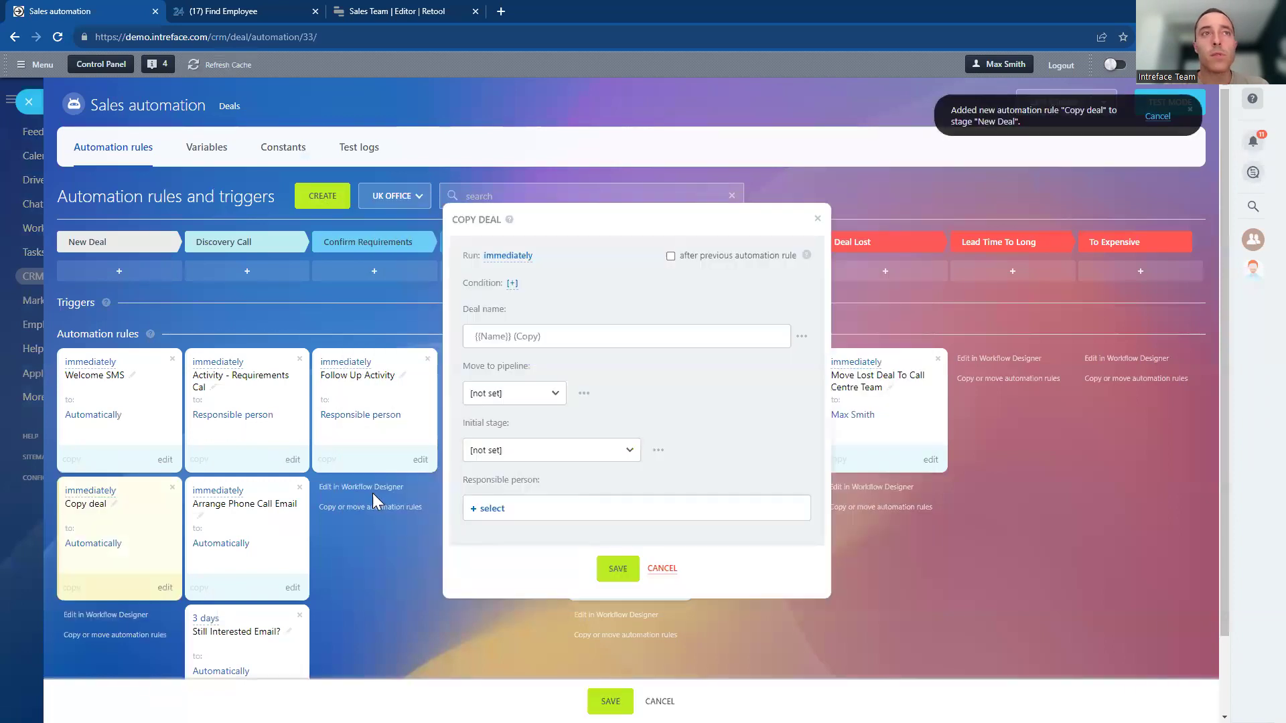
left_click(659, 569)
left_click_drag(166, 529, 847, 378)
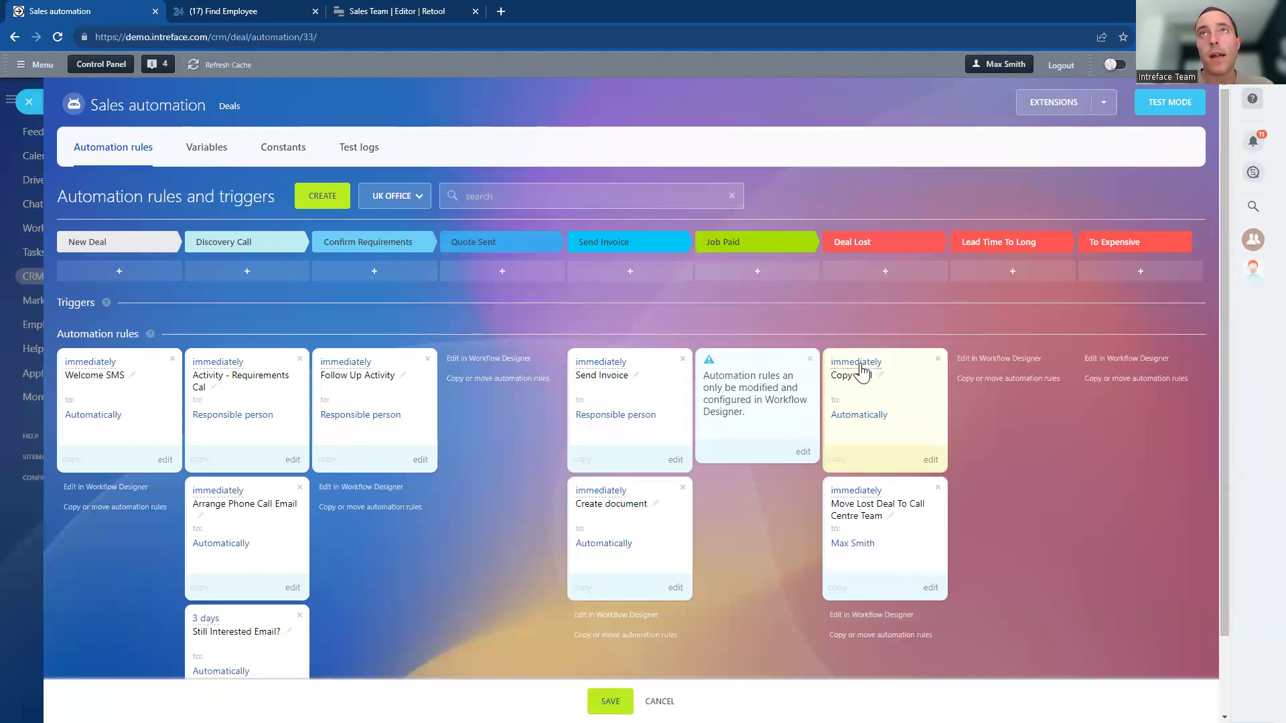
Step: Try the Copy deal rule with pipeline USA Office and initial stage Sales Memo Issued, browse responsible persons, and cancel the settings
left_click(862, 372)
left_click(543, 395)
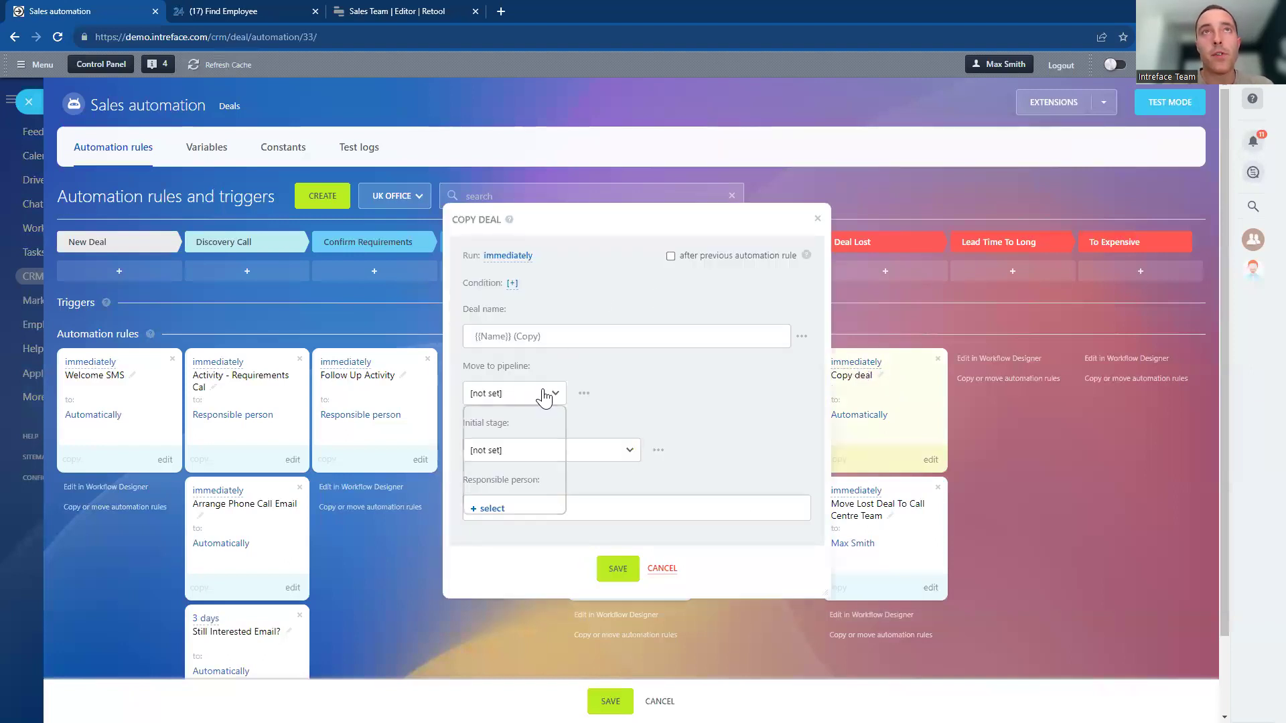
left_click(514, 443)
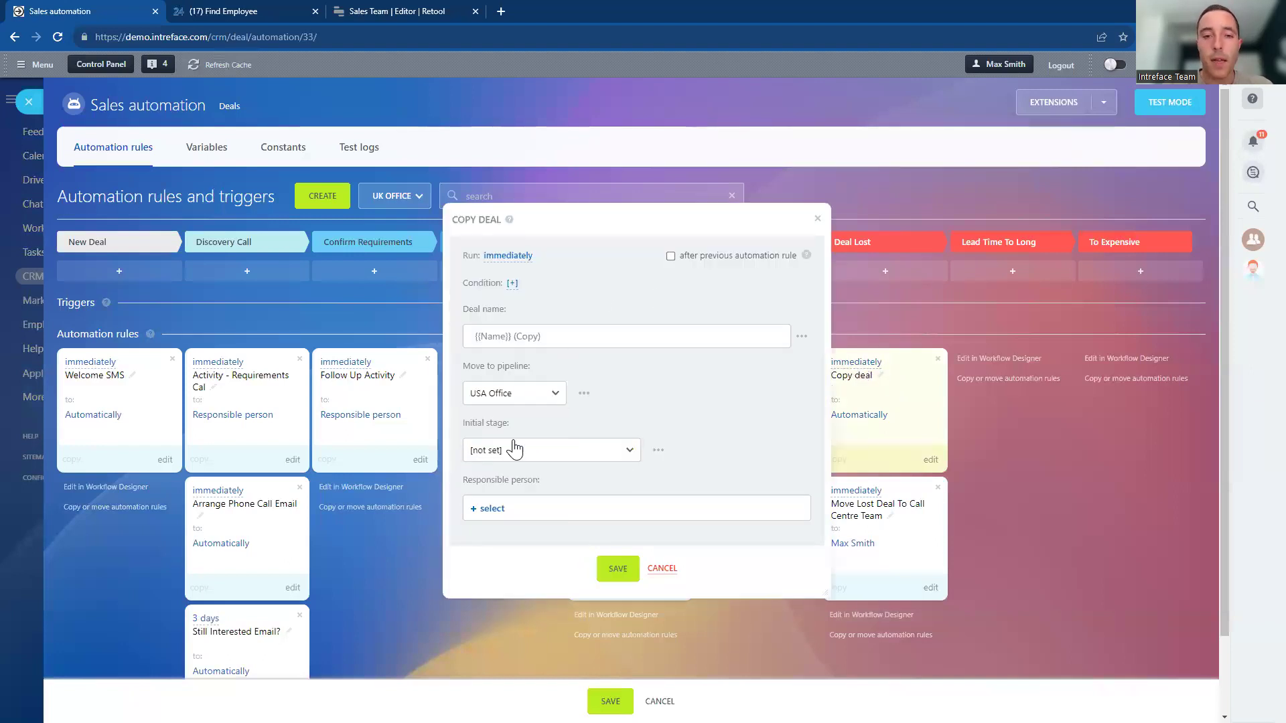
left_click(532, 455)
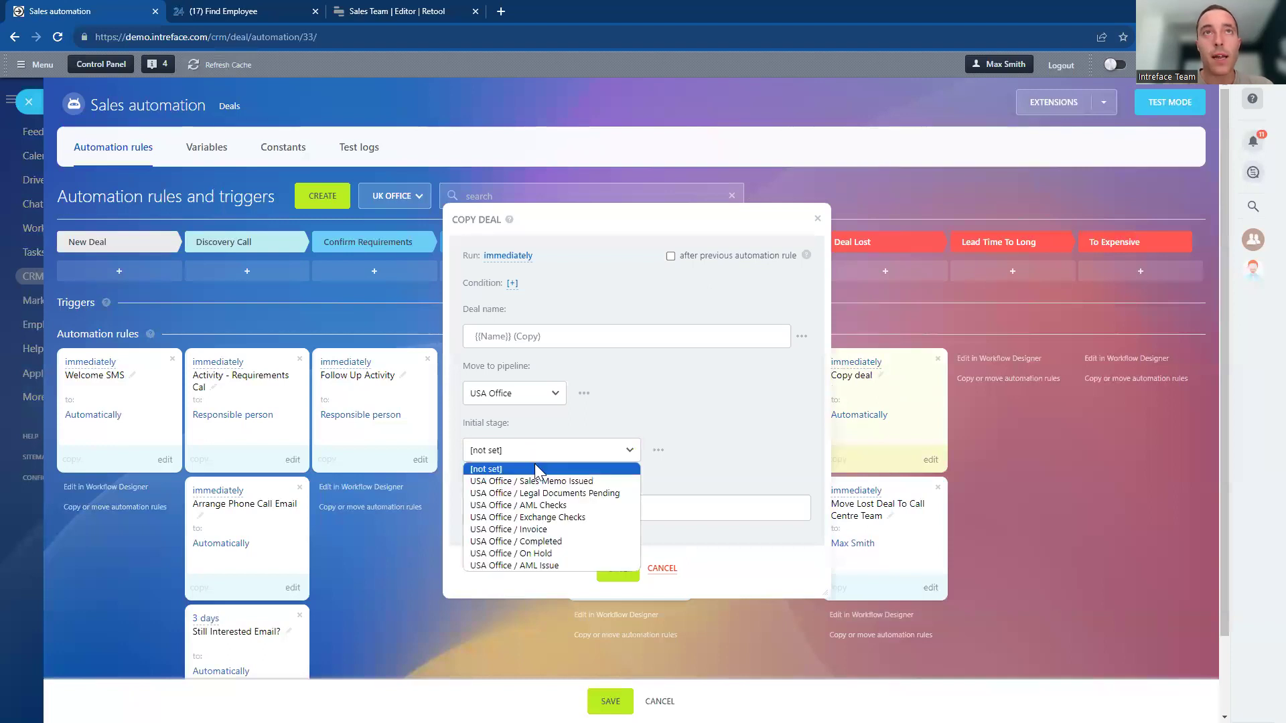
left_click(533, 482)
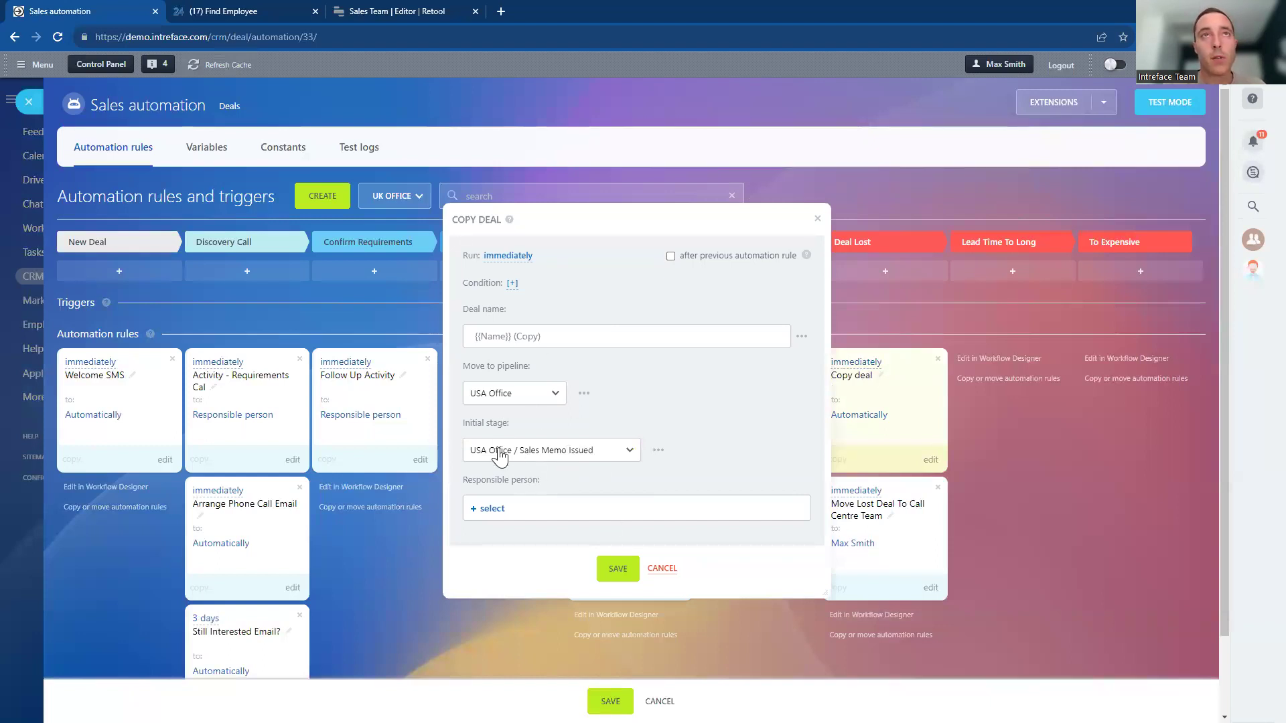
left_click(492, 511)
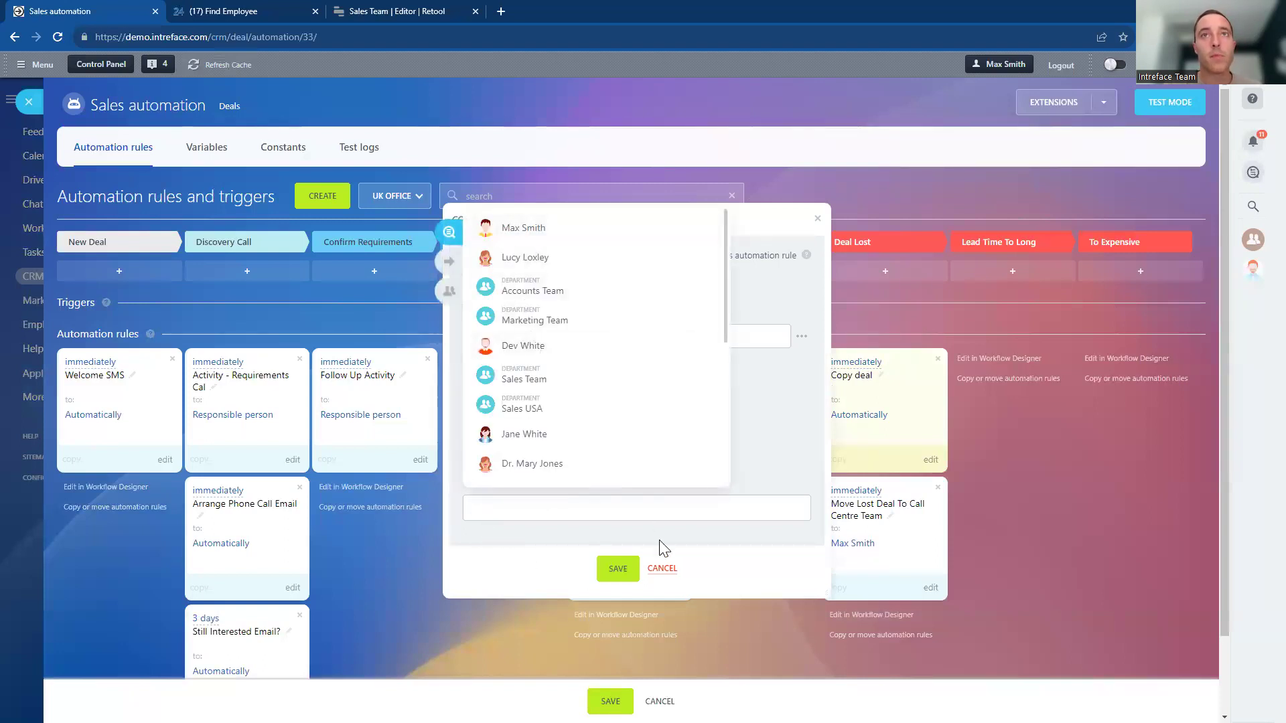
left_click(662, 568)
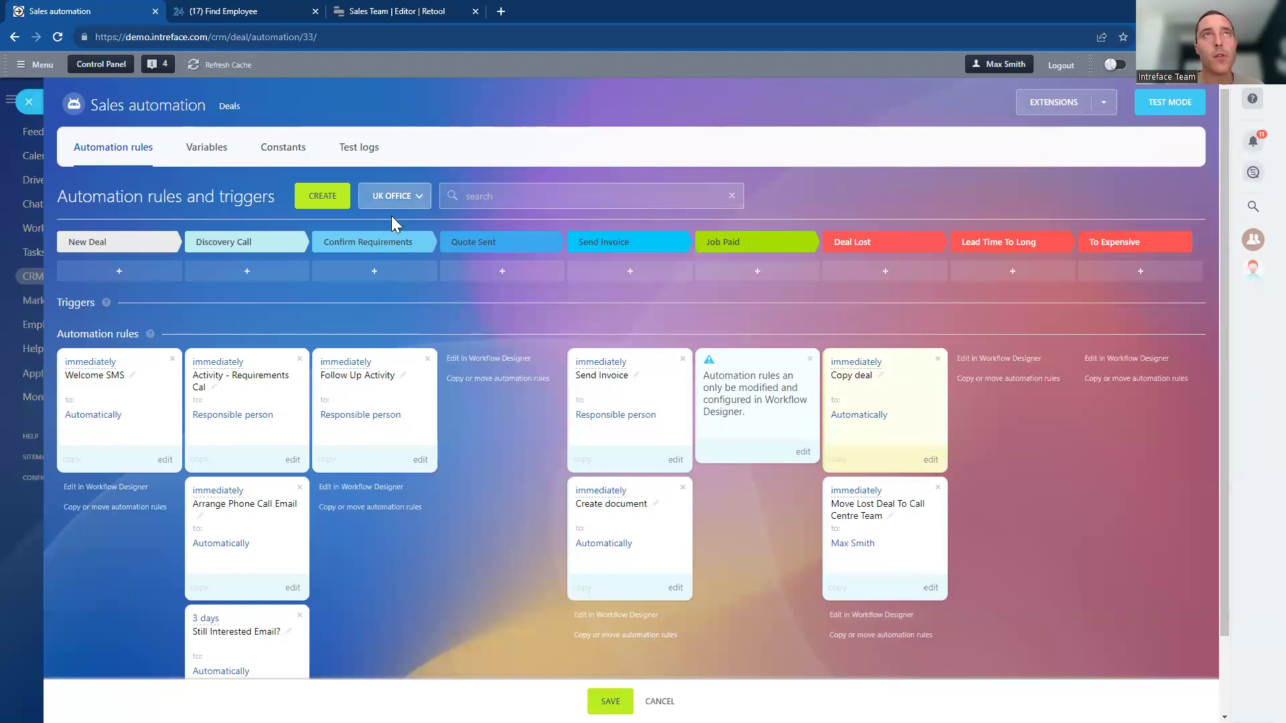
Step: Leave the rule picker for the Discovery Call stage and exit the automation rules without saving
left_click(395, 196)
left_click(247, 272)
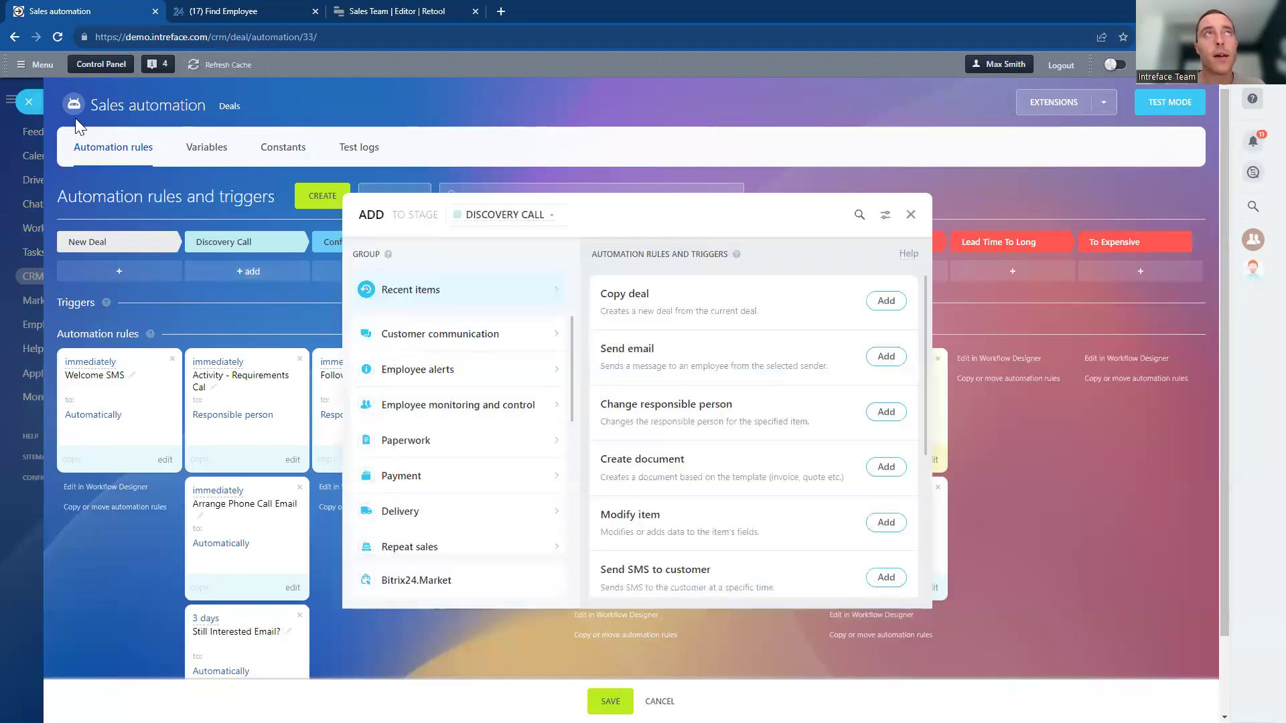
left_click(29, 101)
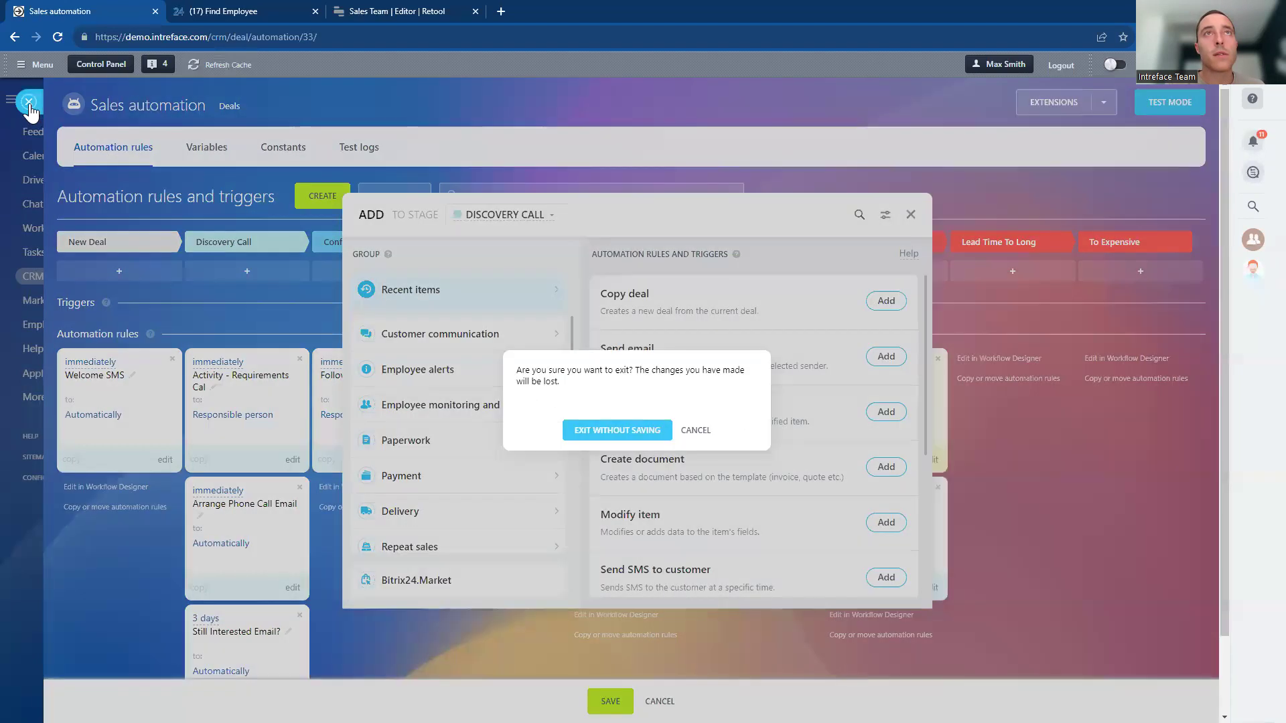
left_click(634, 434)
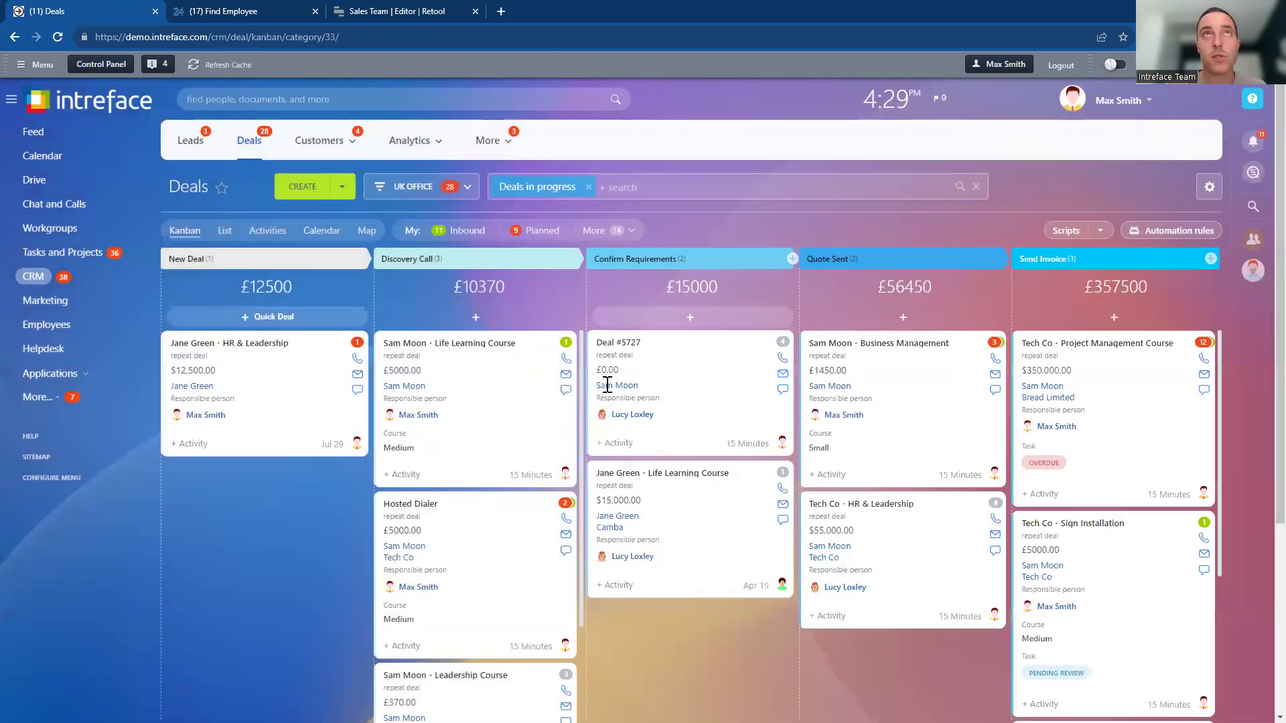
Step: Try to create a tunnel from UK Office's Job Paid stage to Dubai Office's Keep In Touch stage, and close the pipelines view
left_click(448, 191)
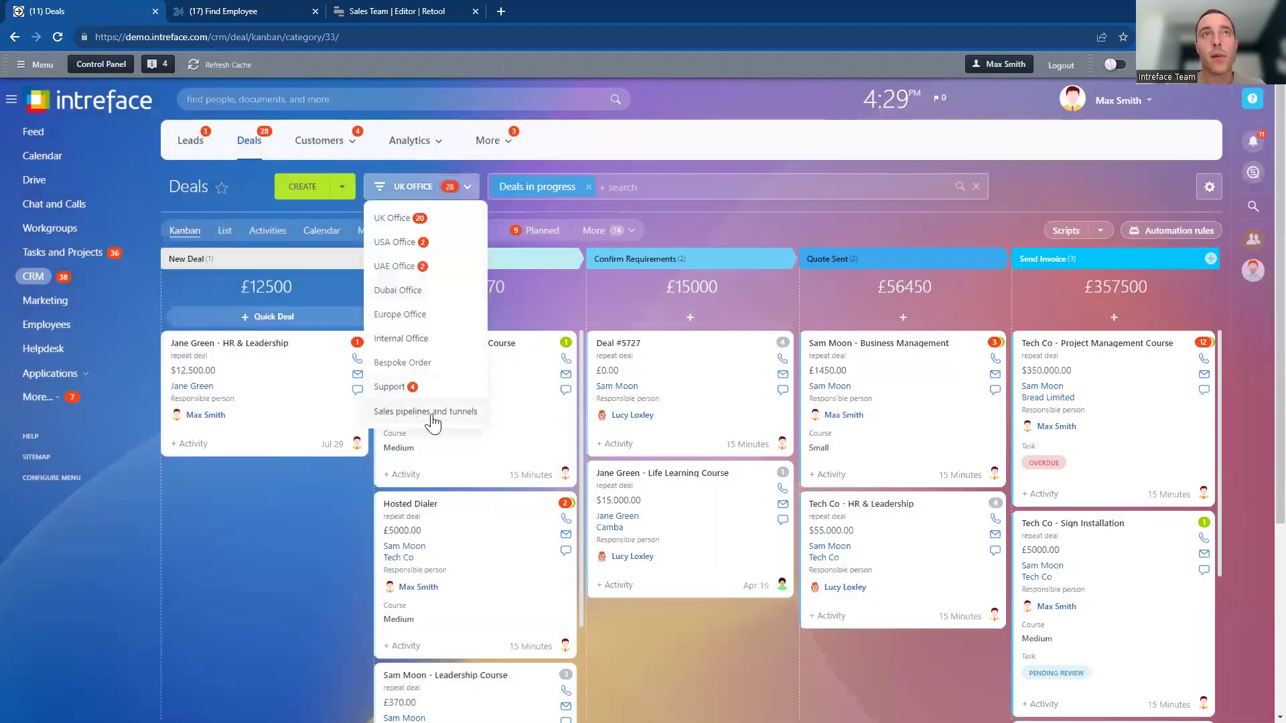
left_click(395, 415)
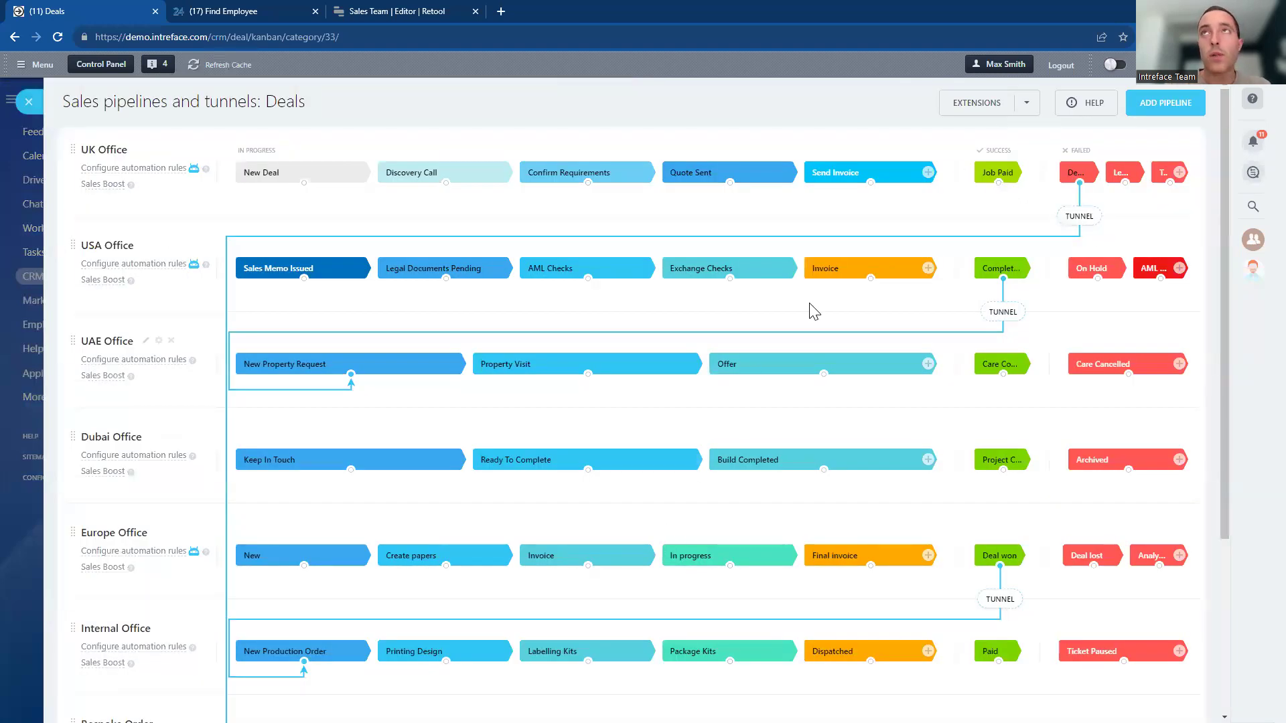
left_click_drag(998, 183, 349, 472)
left_click(640, 434)
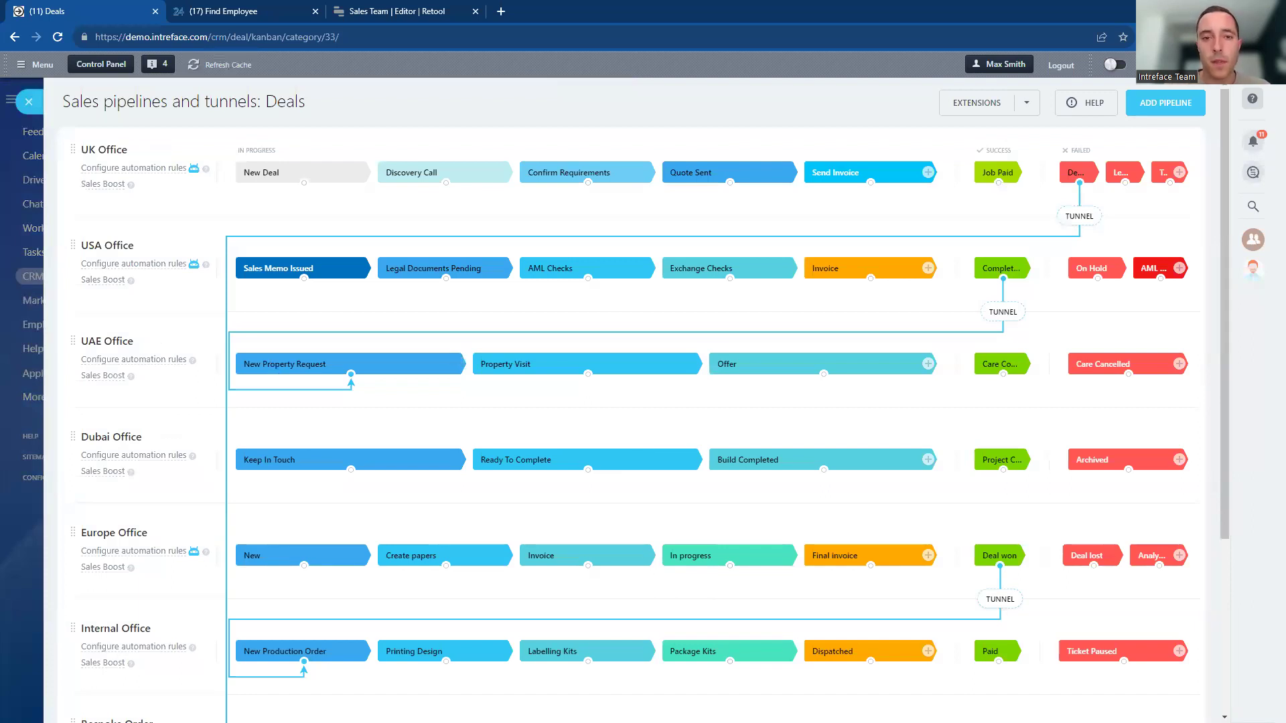
left_click(29, 101)
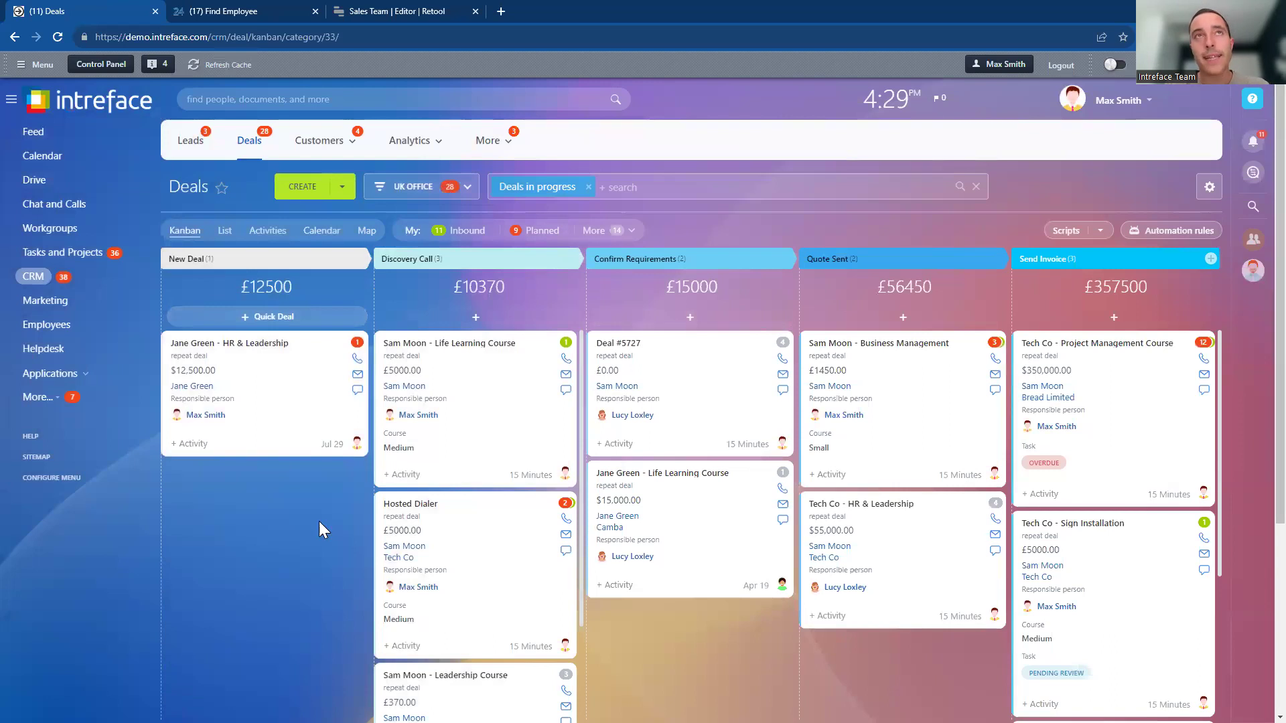
Step: Examine the sales pipelines and tunnels overview for deals and return to the deals board
left_click(413, 192)
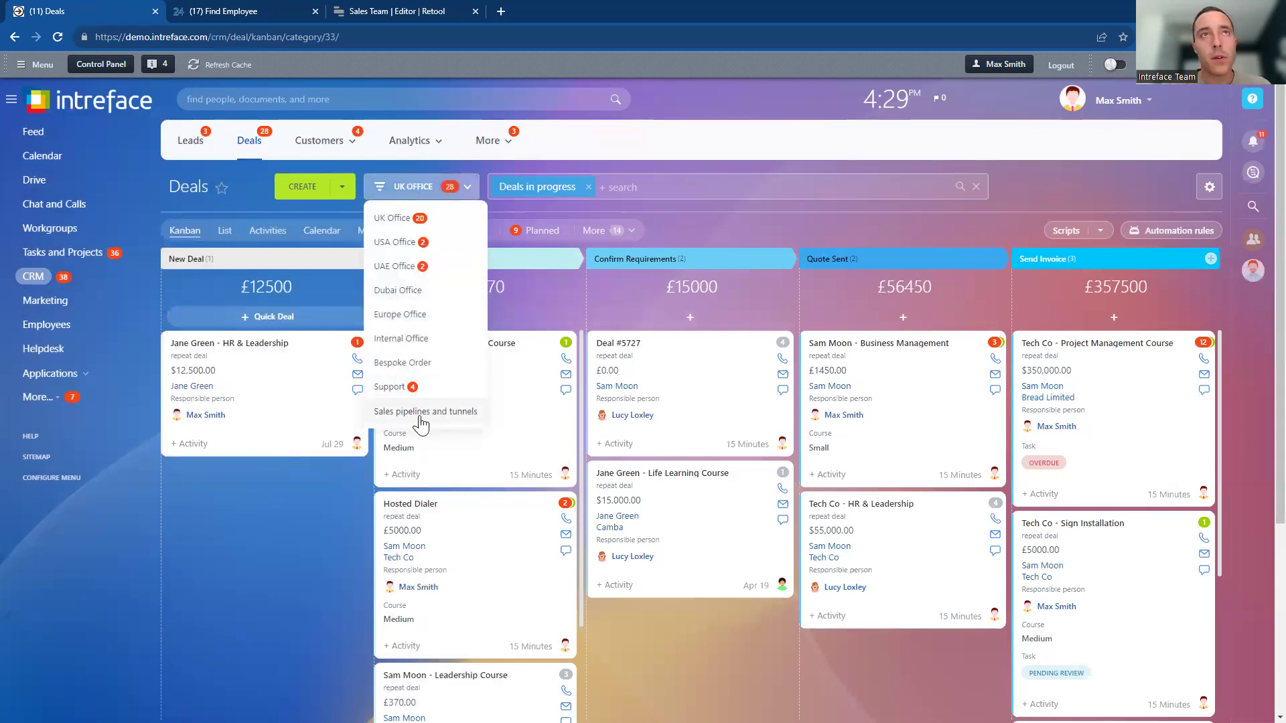
left_click(418, 412)
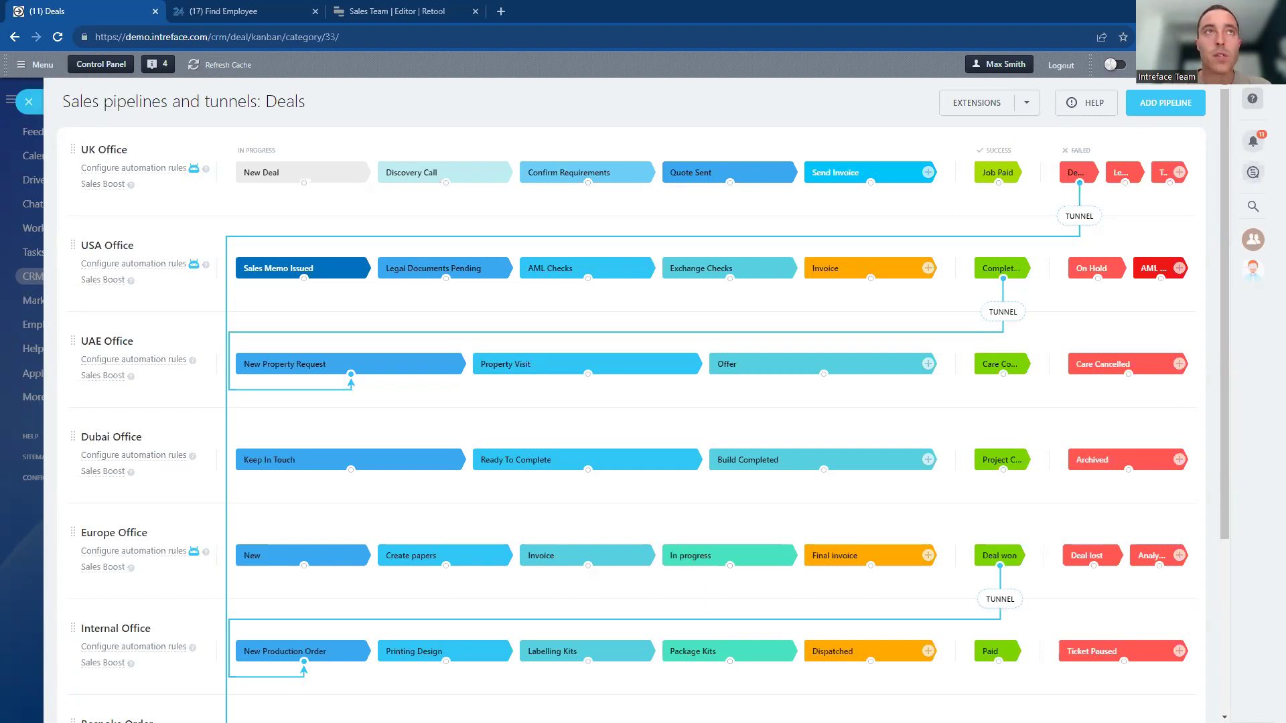
left_click(29, 101)
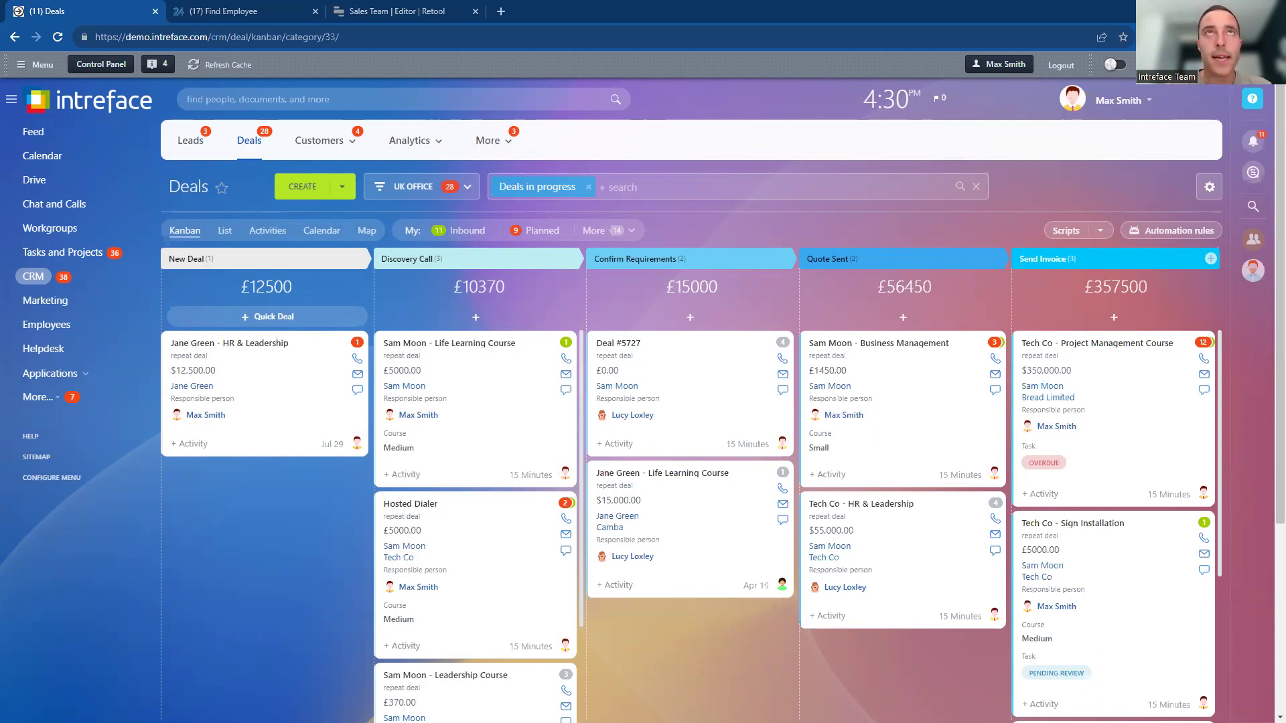
Step: Reopen the UK Office automation rules and search the rules available for the New Deal stage for "spa"
left_click(1171, 231)
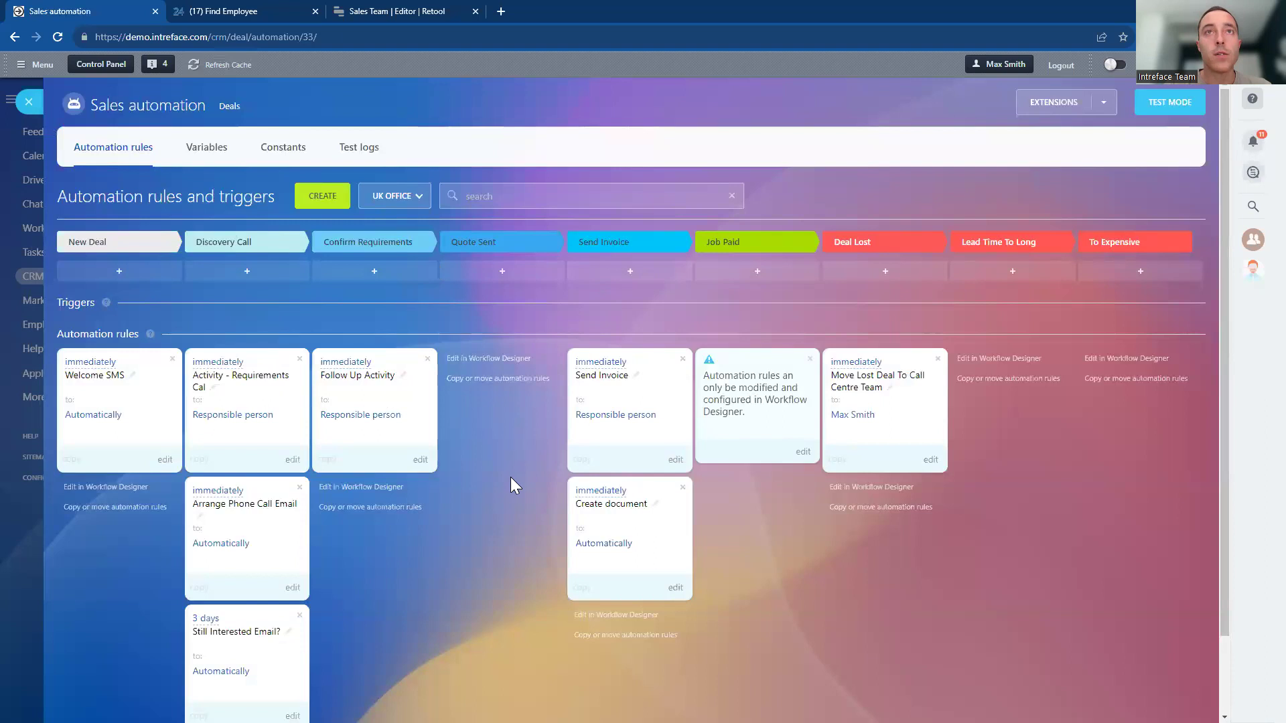
left_click(326, 196)
left_click(859, 215)
type("spa")
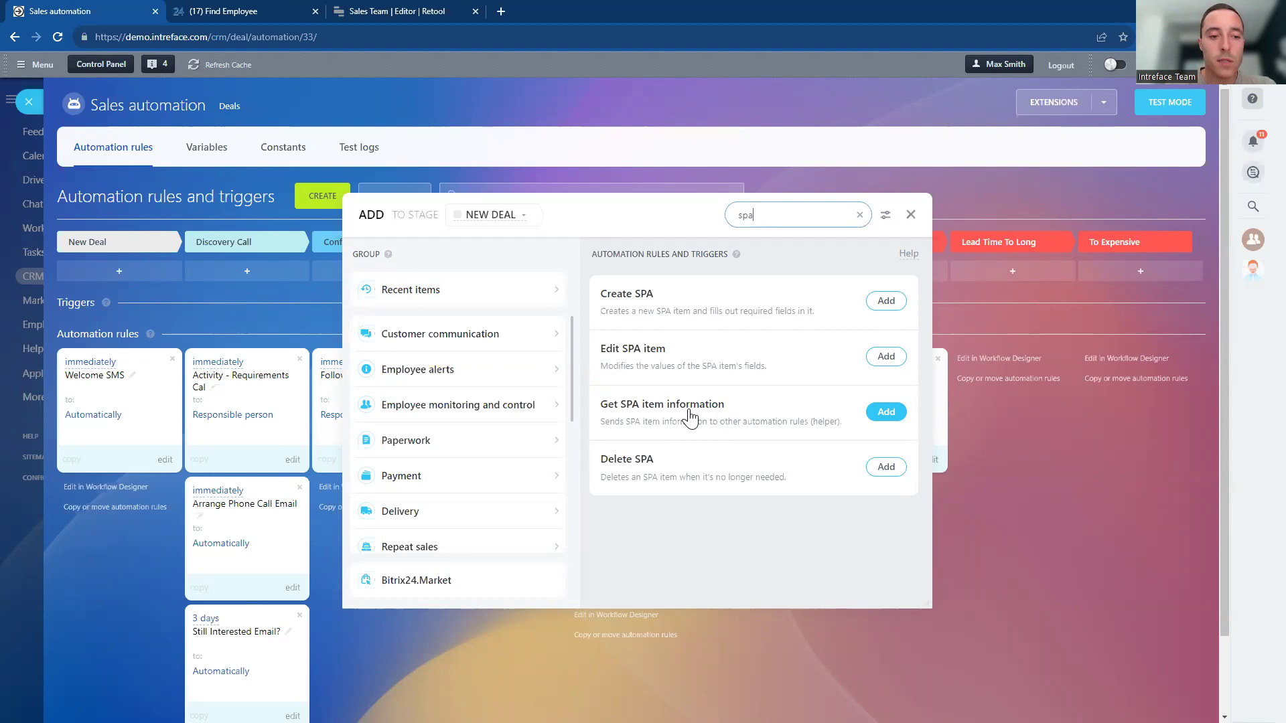
Step: Leave the deal automation rules without adding a rule and open Biz Tech Project from the projects list
left_click(911, 215)
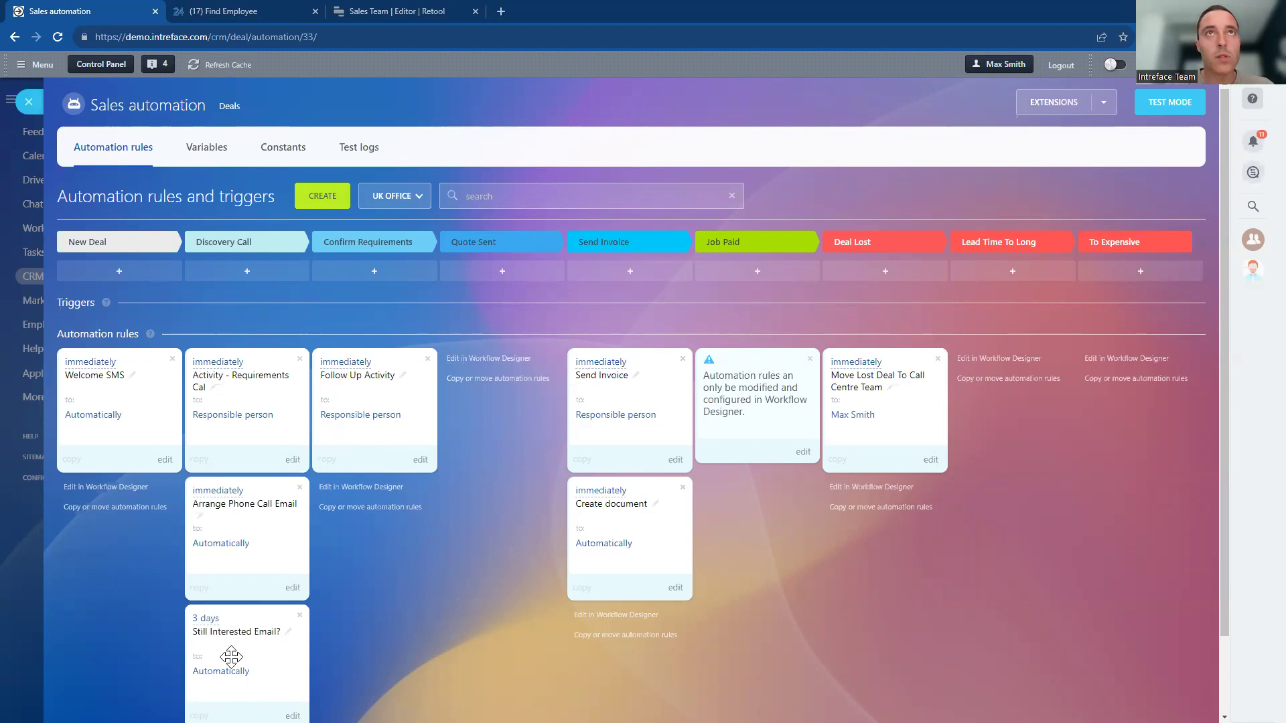
left_click(34, 106)
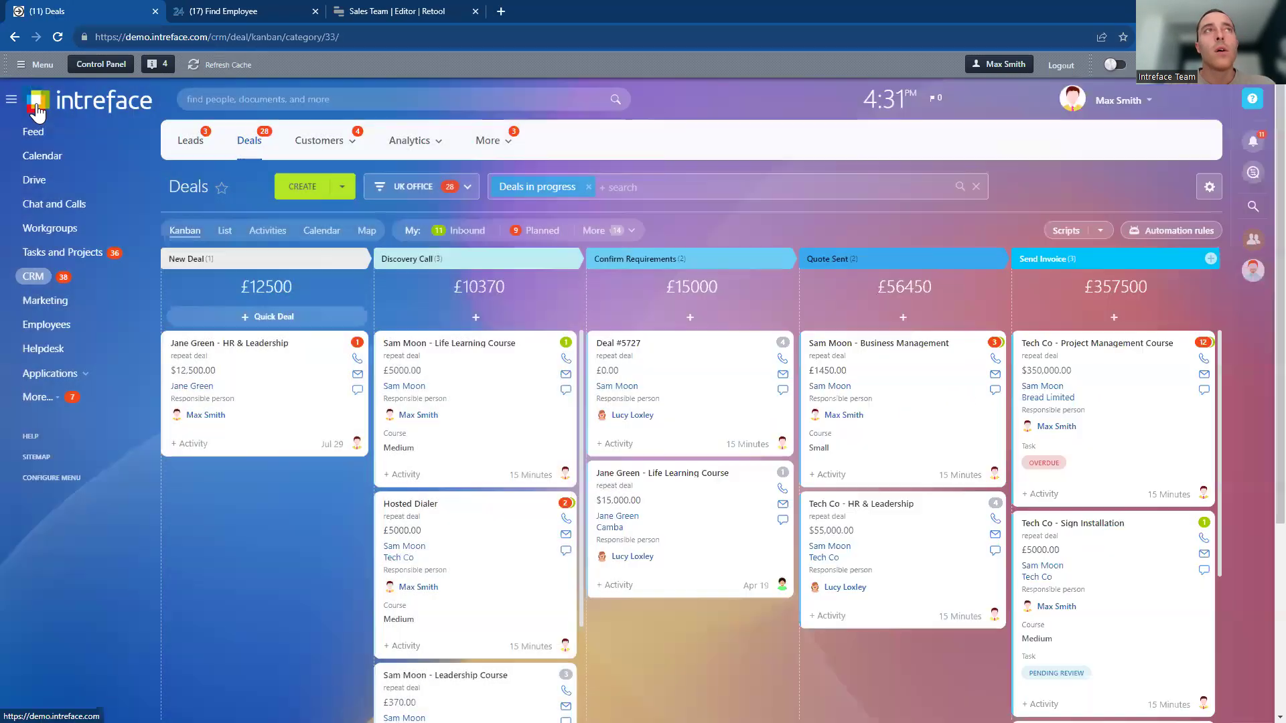
left_click(46, 255)
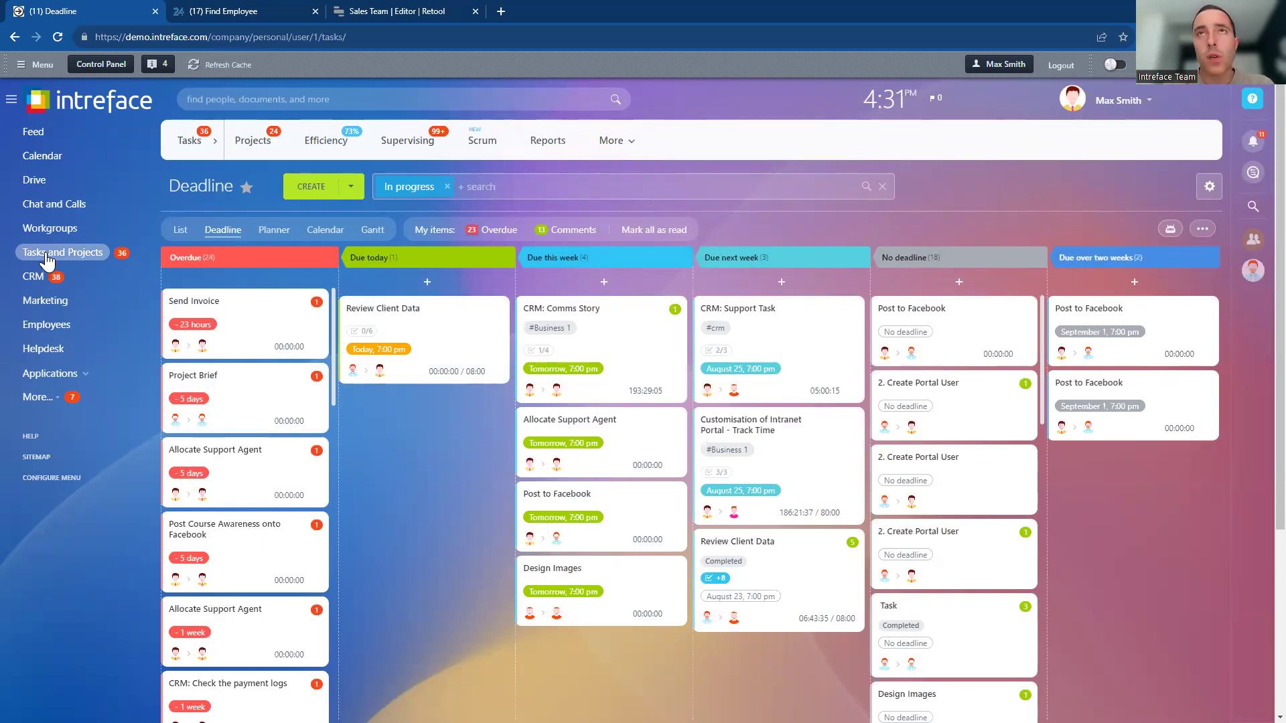
left_click(263, 149)
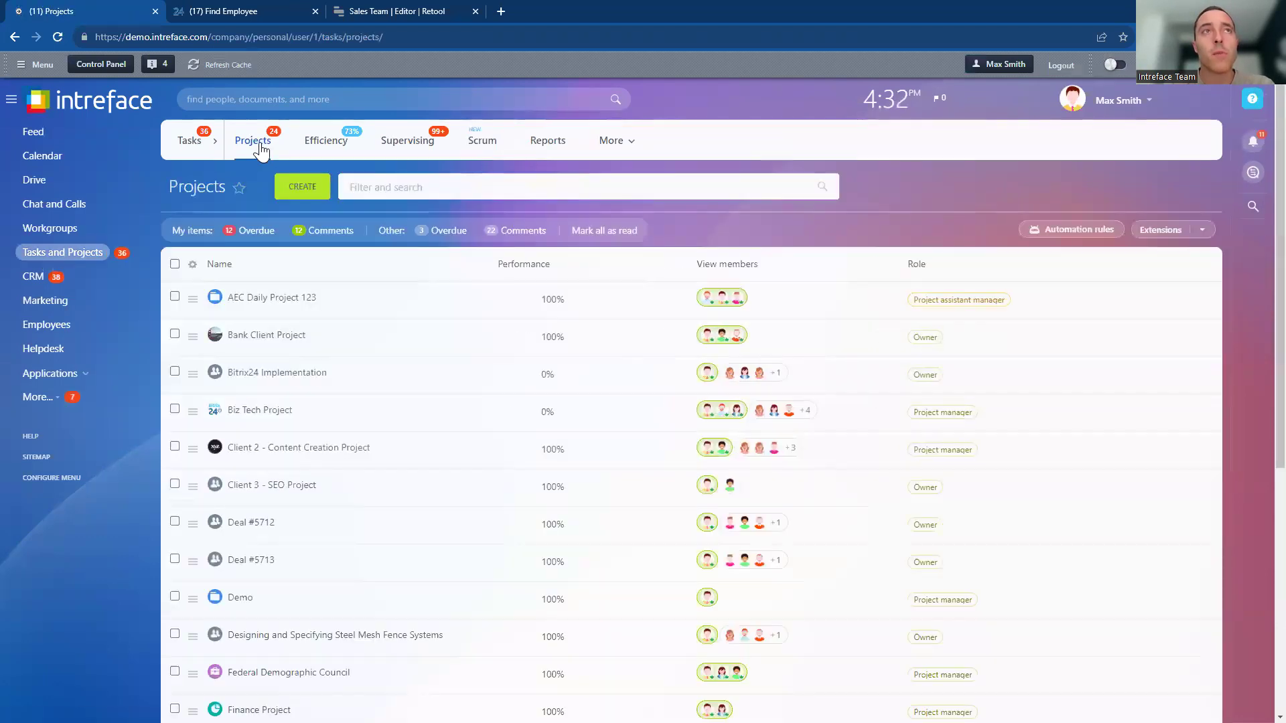
left_click(251, 411)
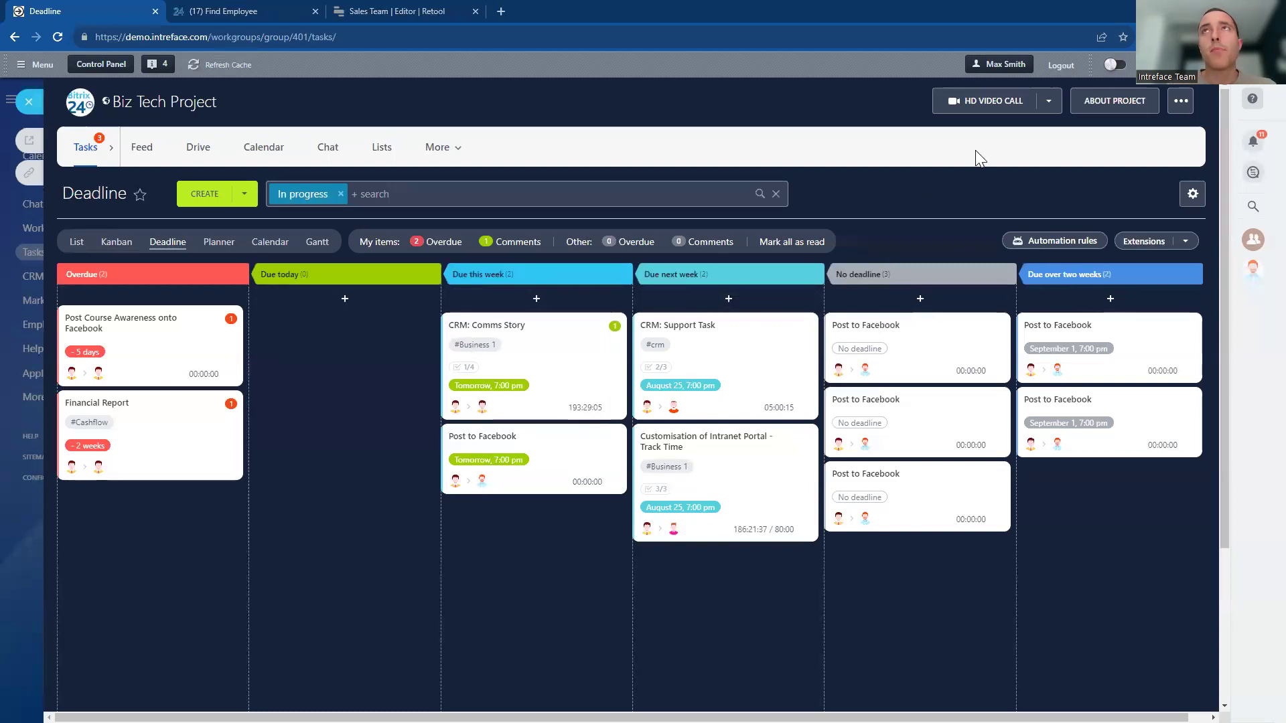
Step: View the members of Biz Tech Project and open the employee picker for a project invitation
left_click(1115, 109)
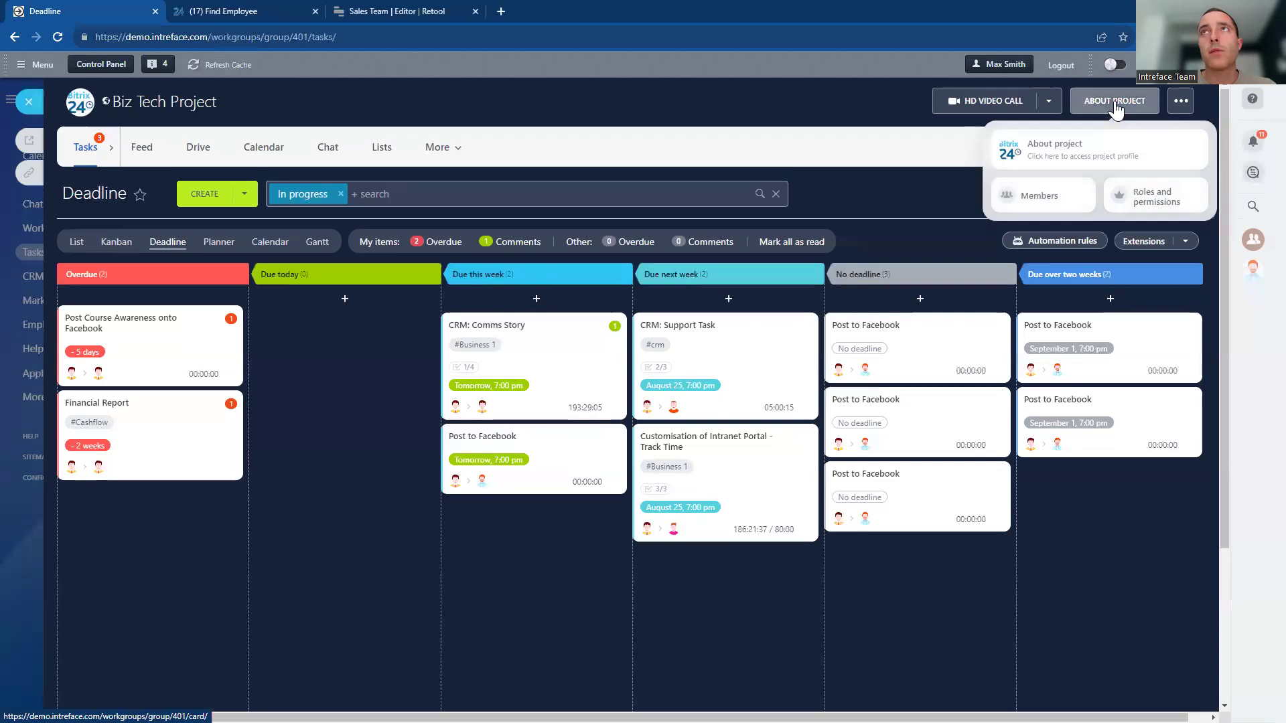
left_click(1044, 197)
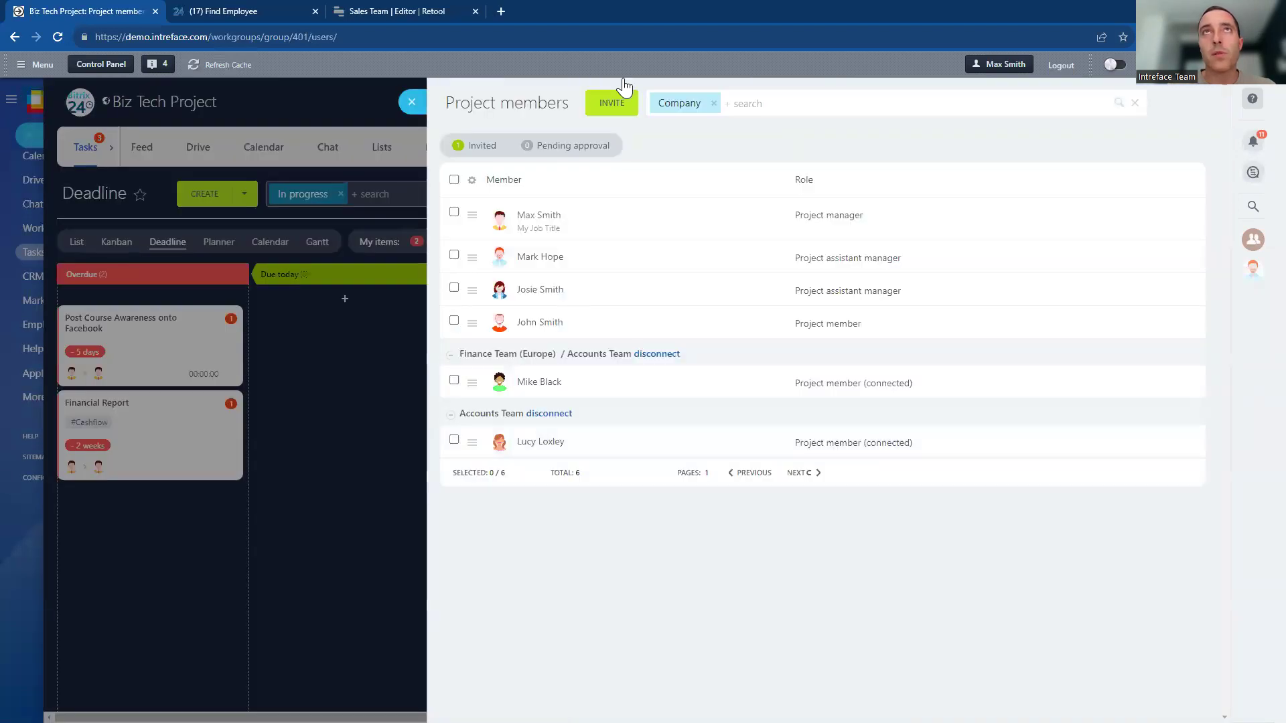
left_click(609, 104)
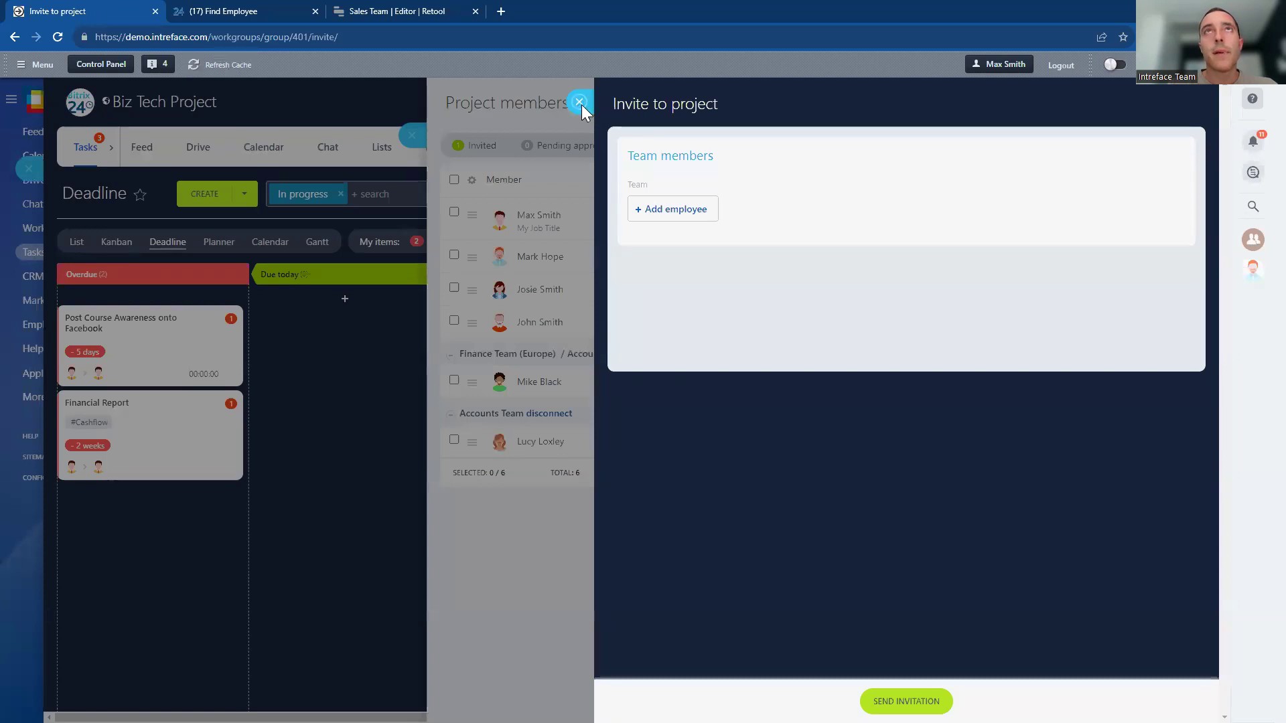
left_click(660, 216)
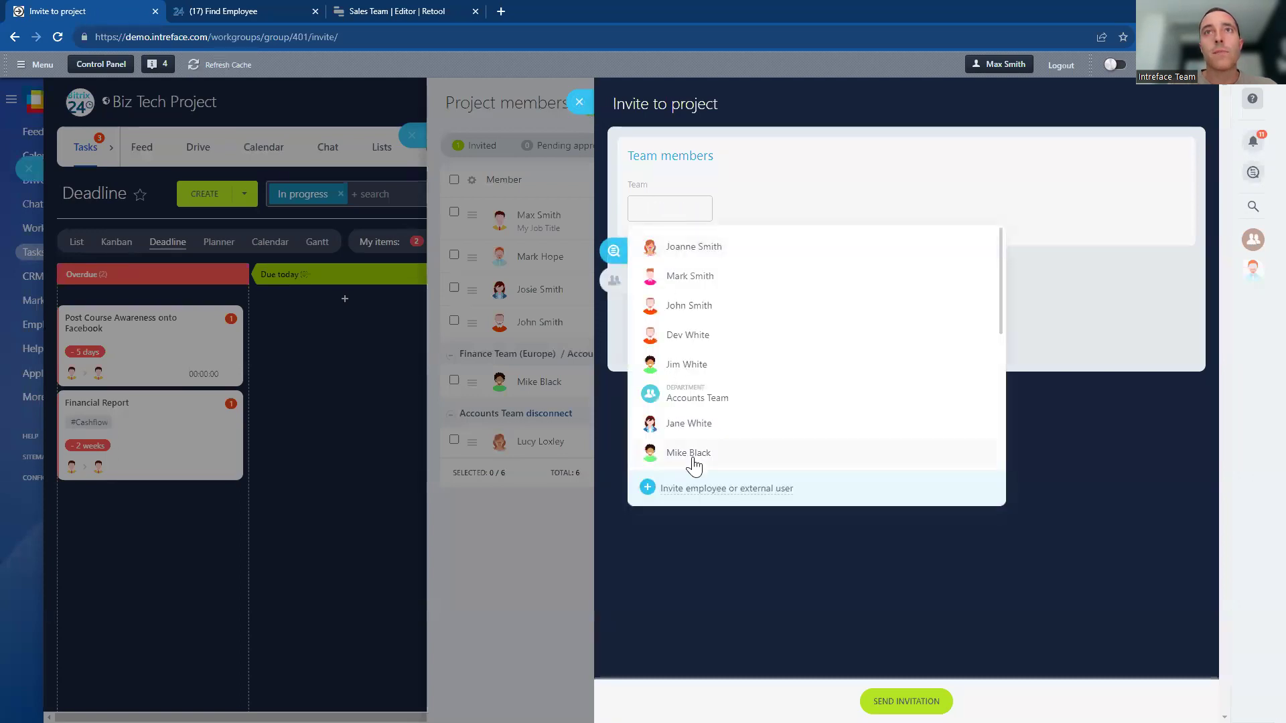
Step: Examine the email and extranet user invitation forms, and return to the project's task board without sending an invitation
left_click(764, 491)
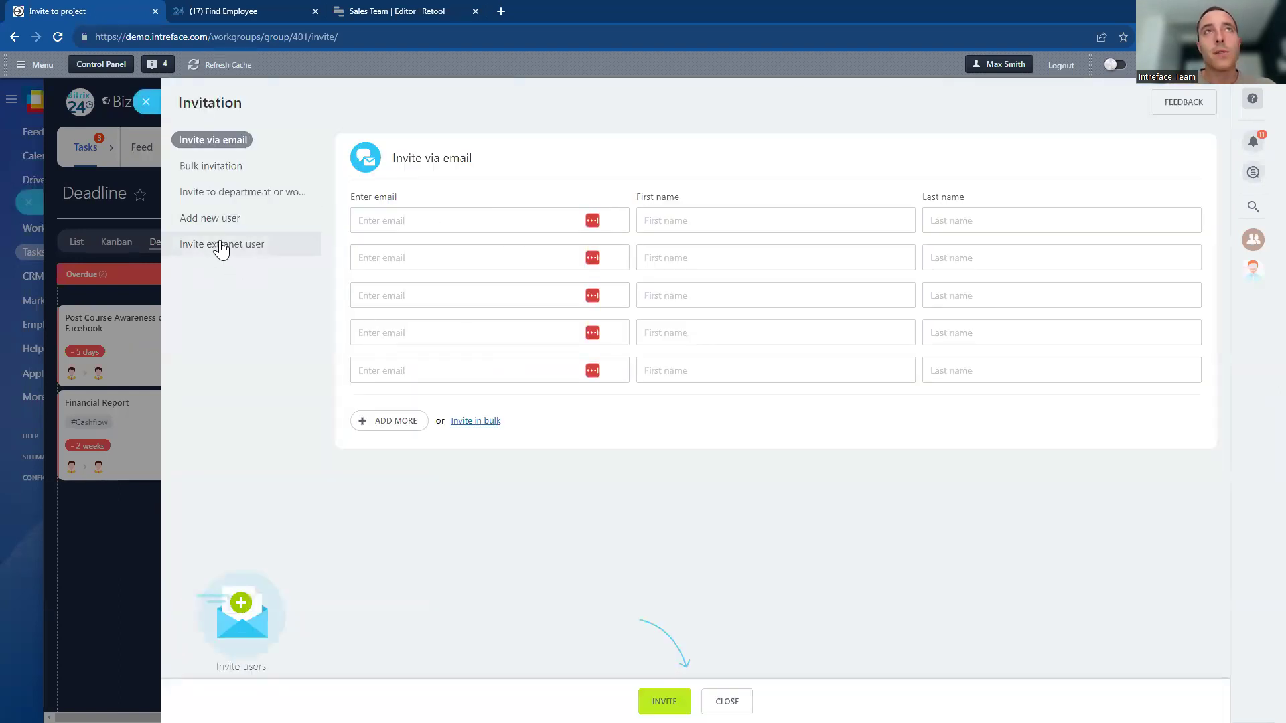
left_click(684, 219)
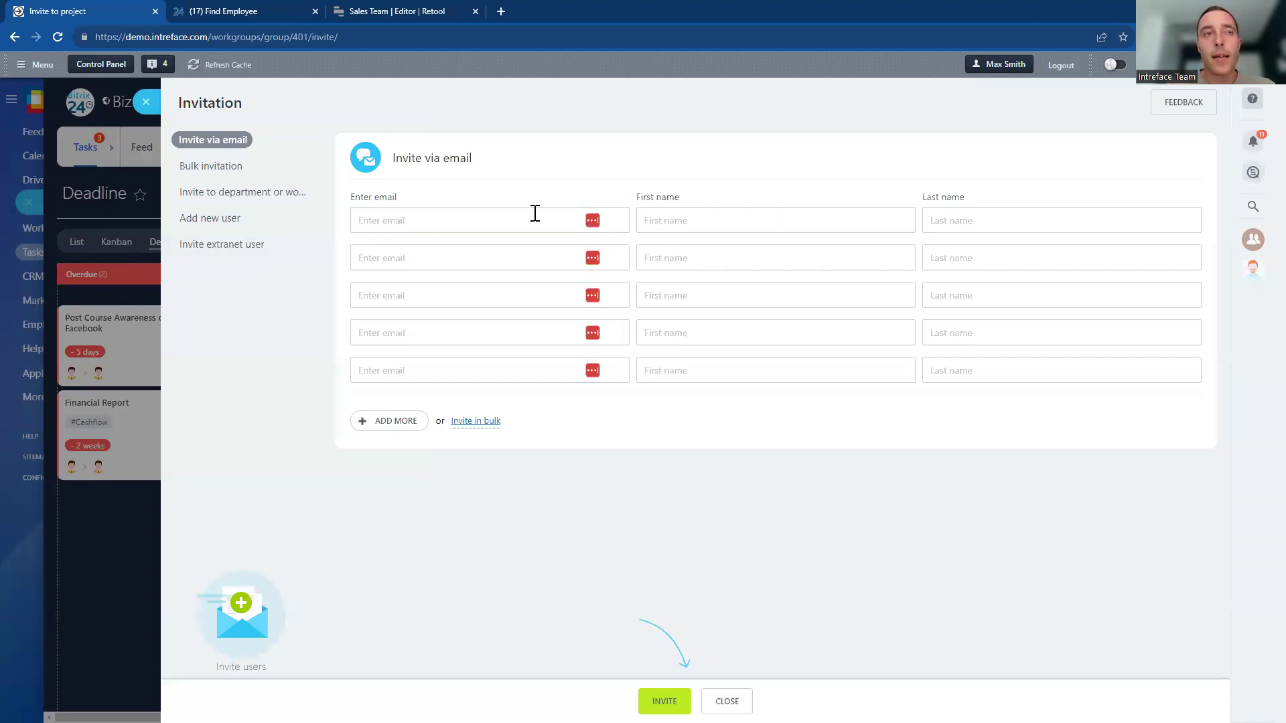
left_click(213, 253)
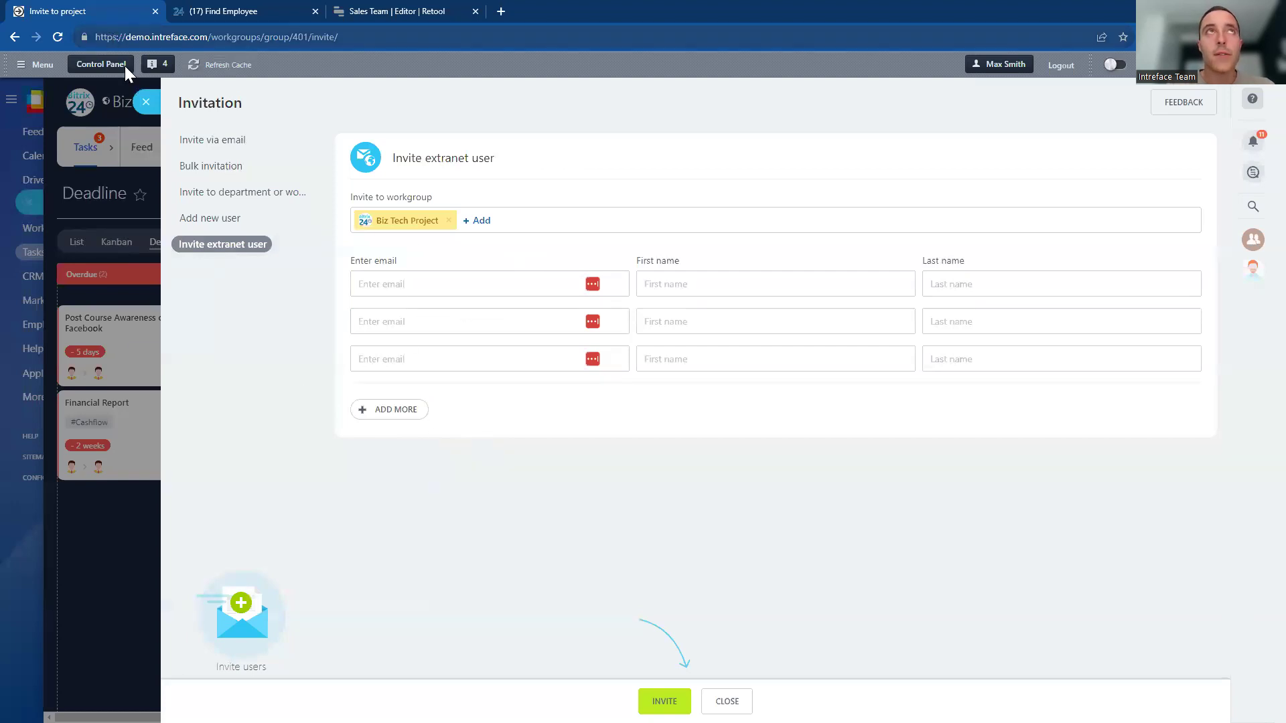
left_click(146, 101)
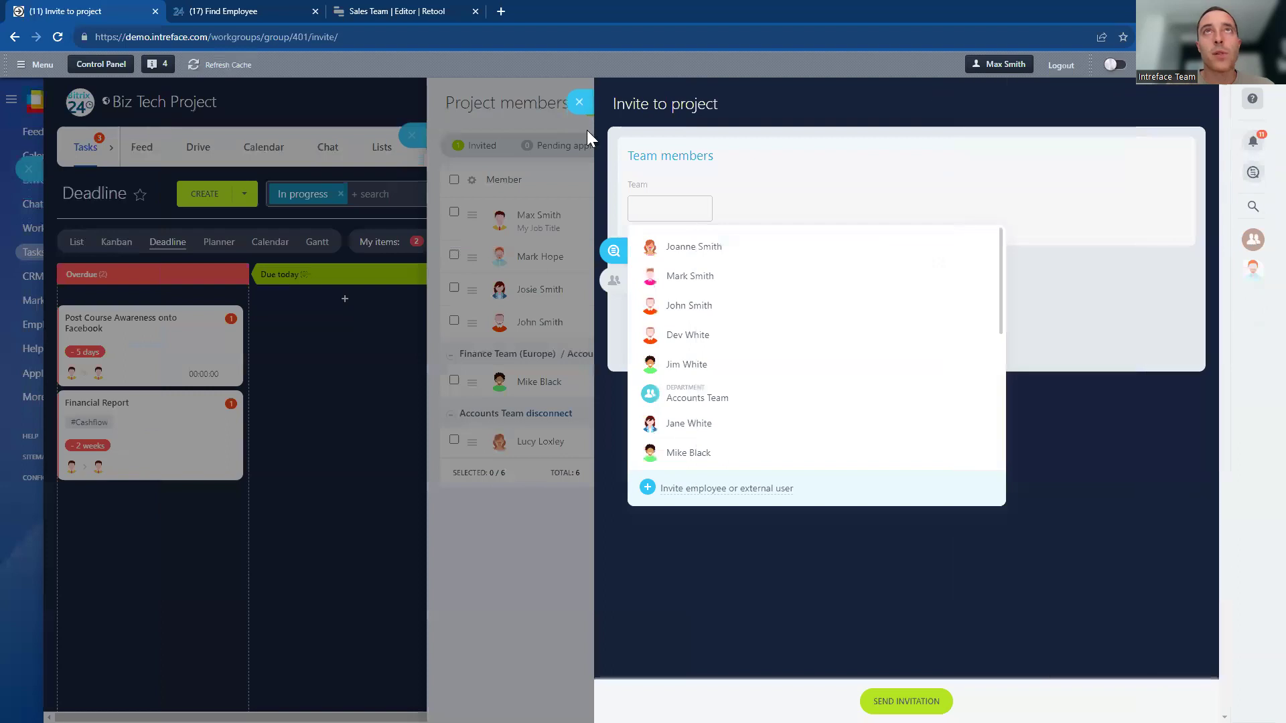
left_click(577, 101)
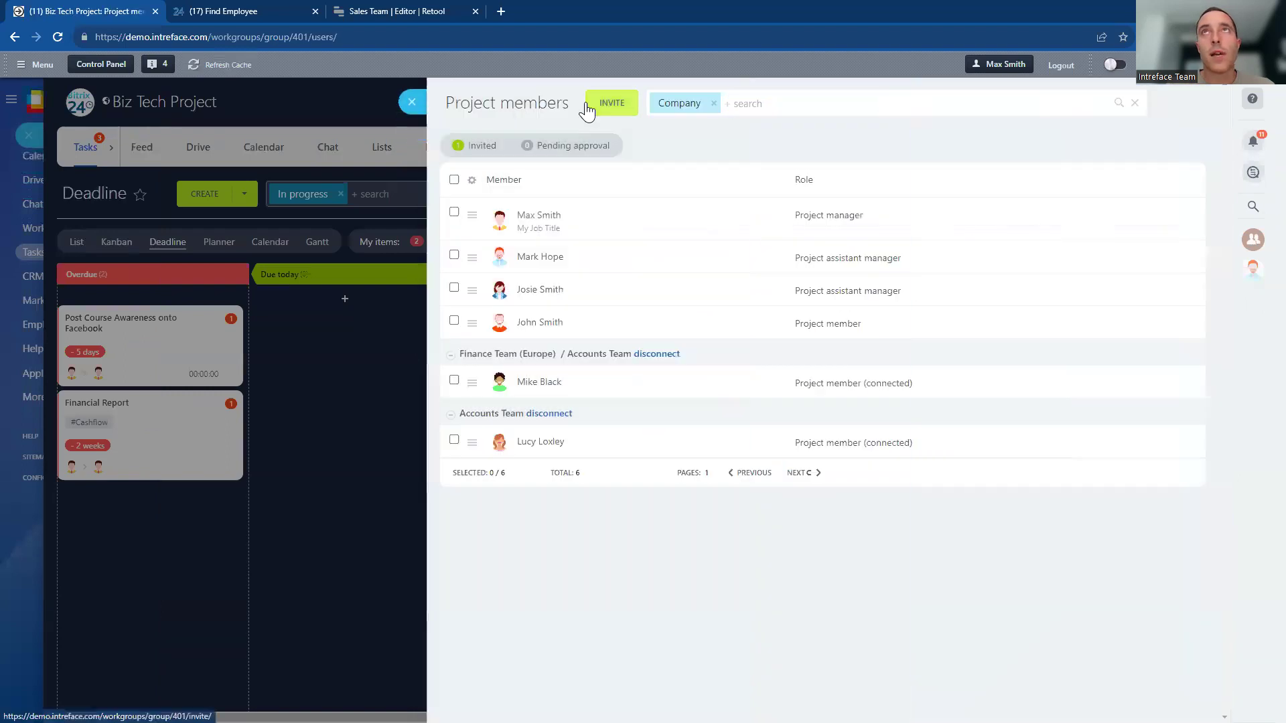
left_click(412, 102)
Step: Open the roles and permissions of Biz Tech Project and review its task, drive and conversation permissions
left_click(1114, 101)
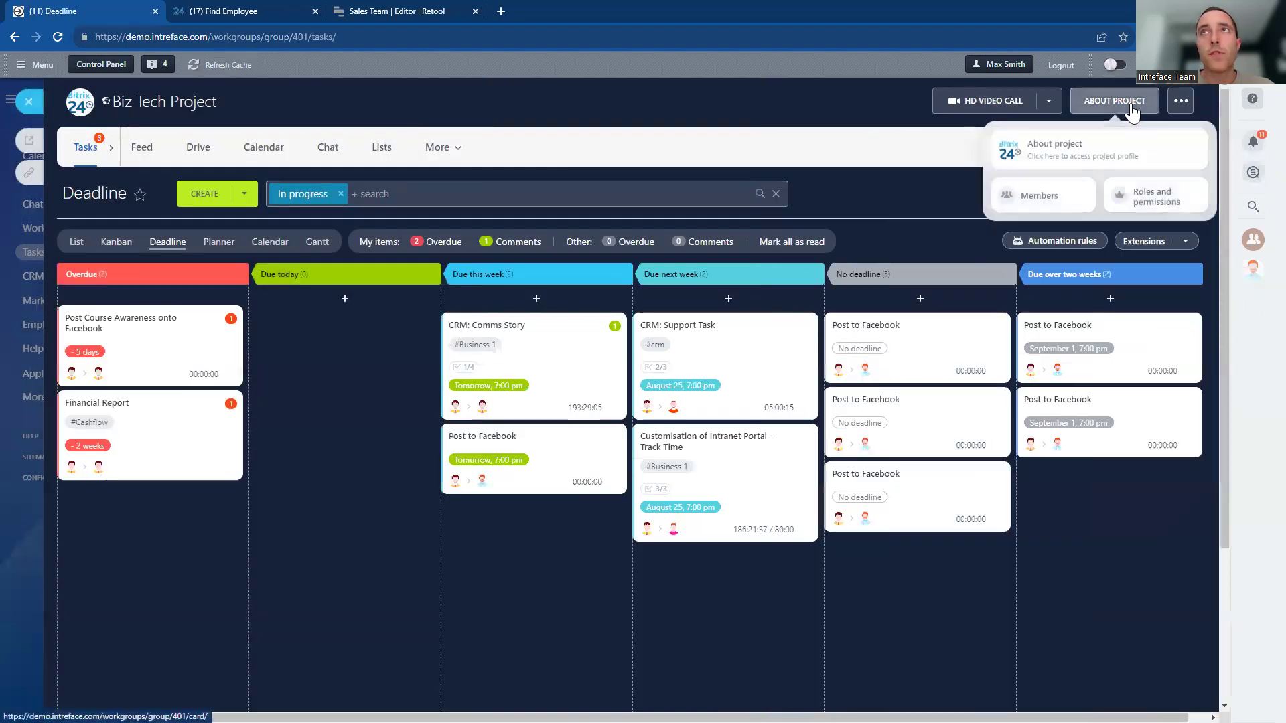
left_click(1155, 205)
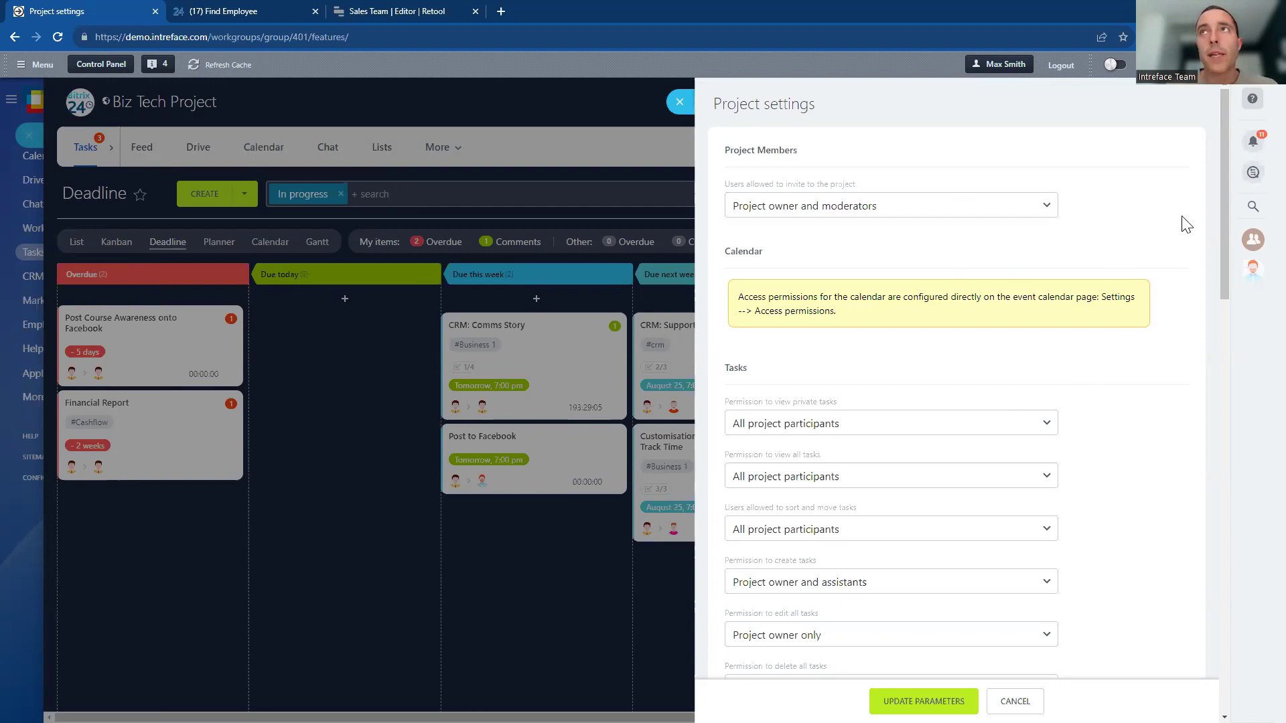
left_click_drag(1223, 240, 1222, 398)
scroll(1222, 402, "down", 1)
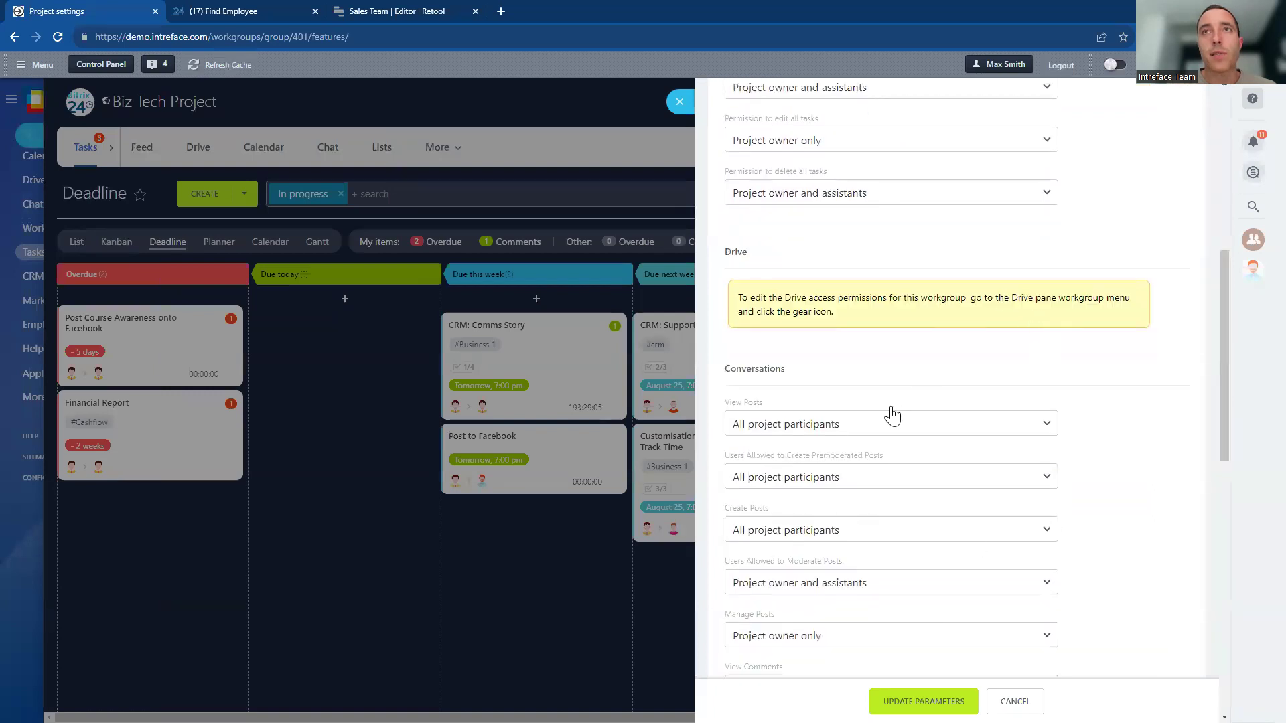
scroll(1218, 418, "up", 4)
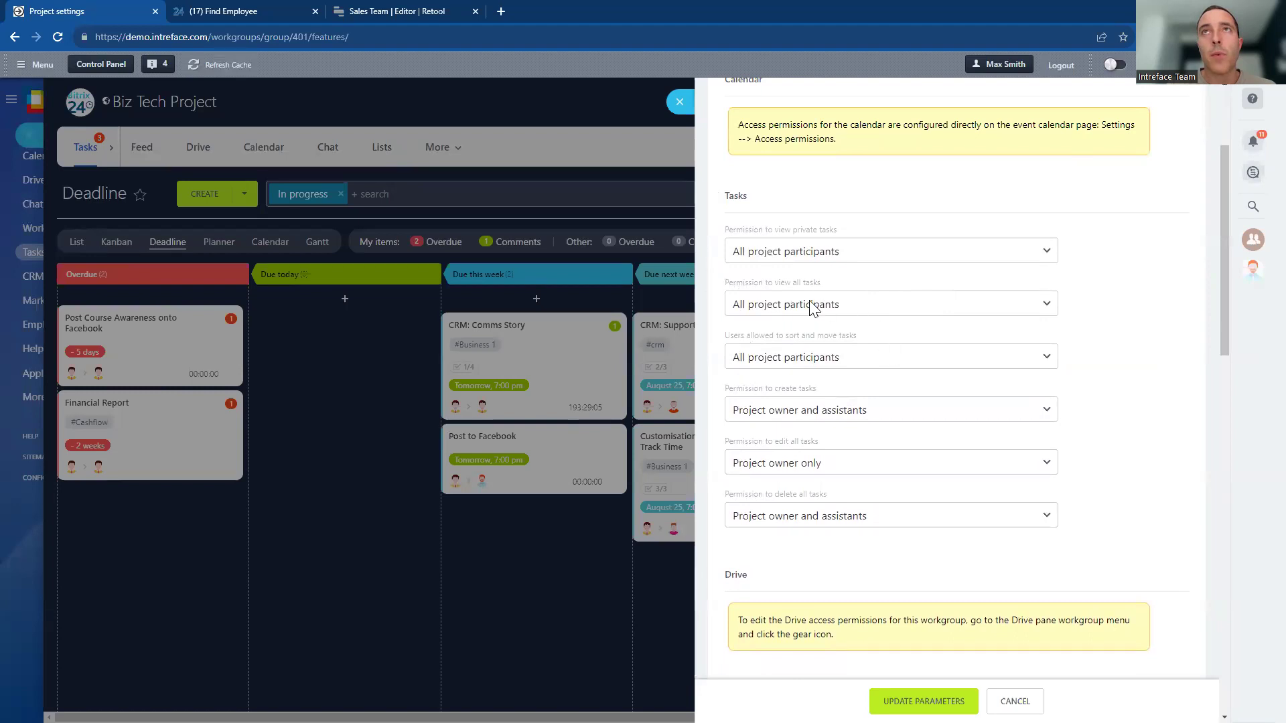
Step: Try setting the permission to create tasks to All Visitors, look through the remaining permissions and close the project settings without updating them
left_click_drag(834, 390, 727, 396)
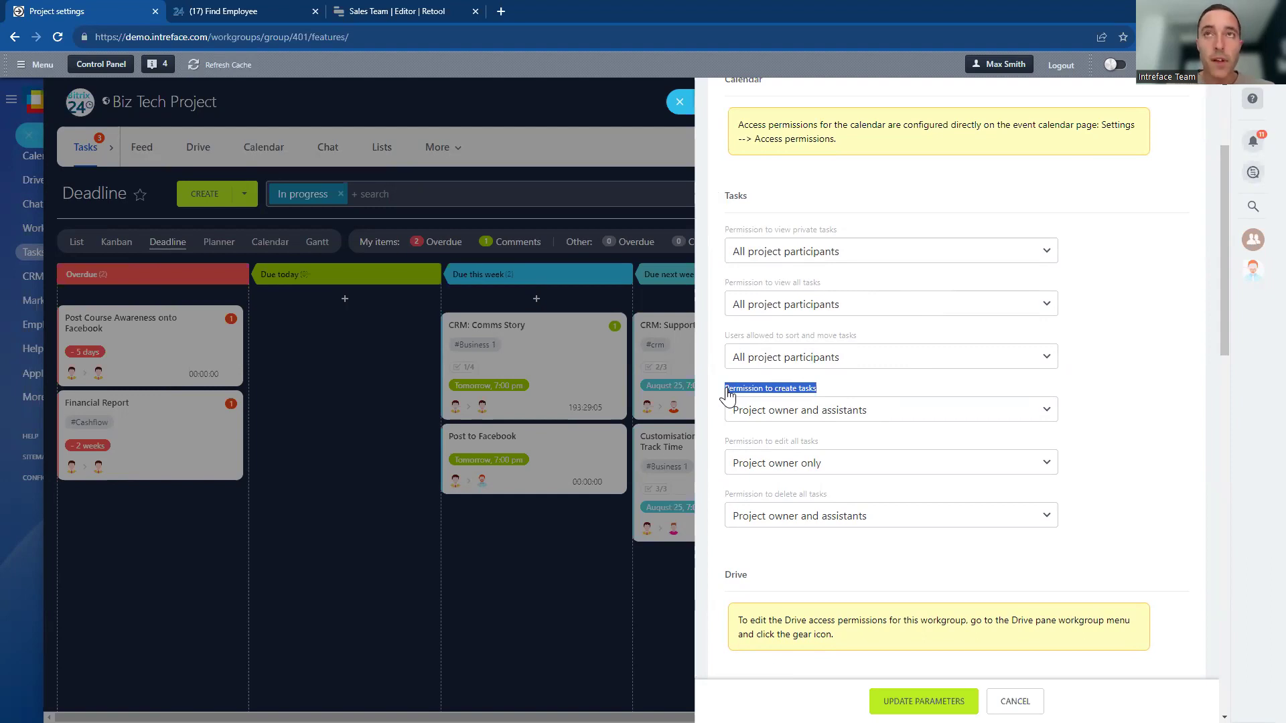
left_click(783, 411)
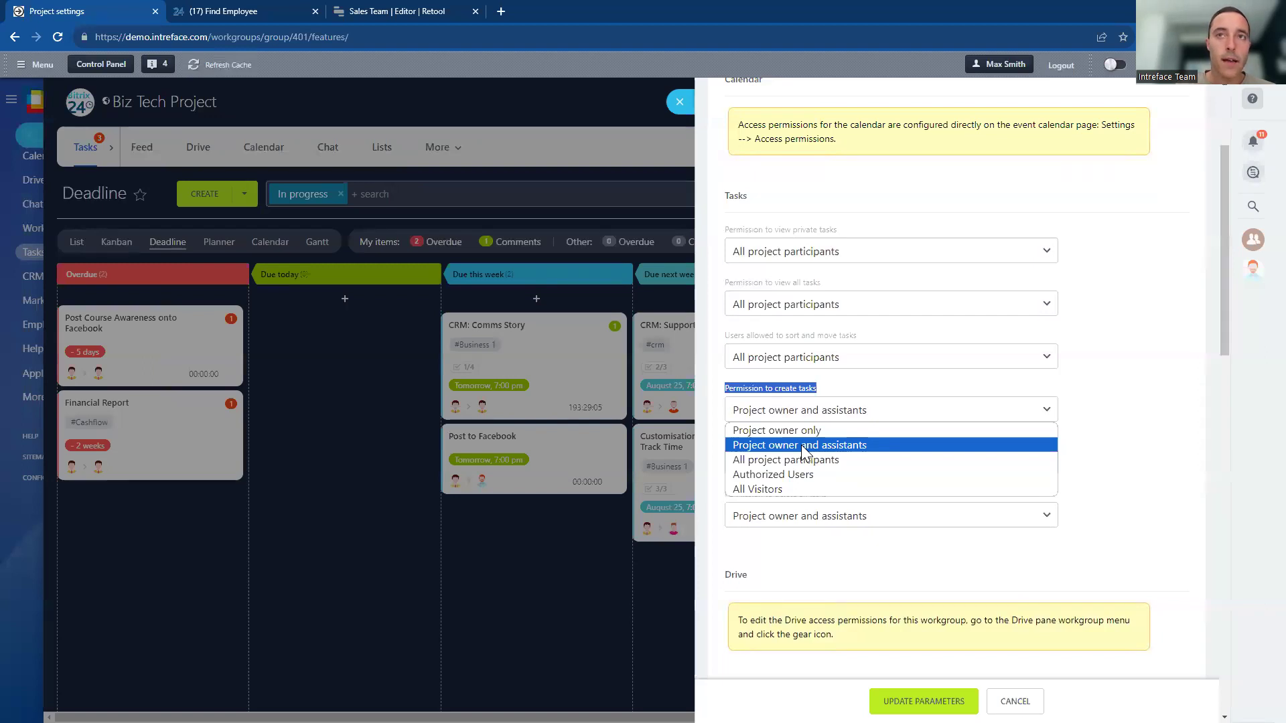
left_click(781, 491)
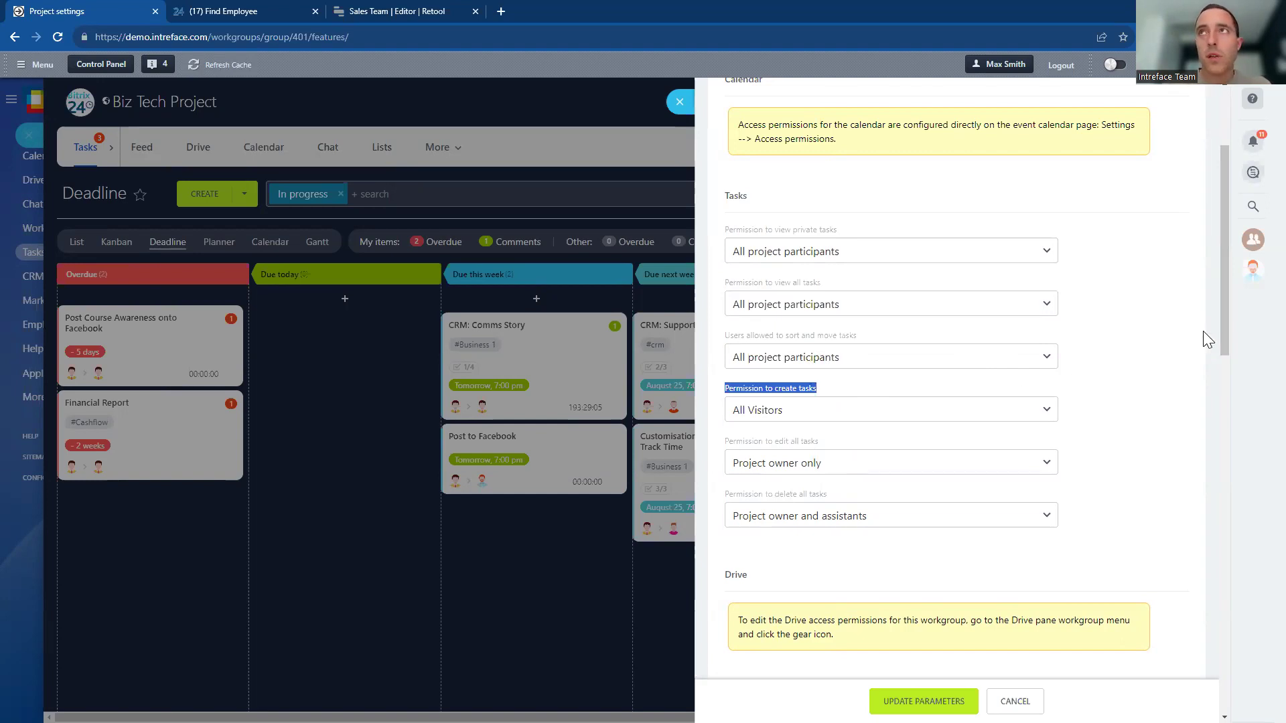
left_click_drag(1226, 341, 1254, 645)
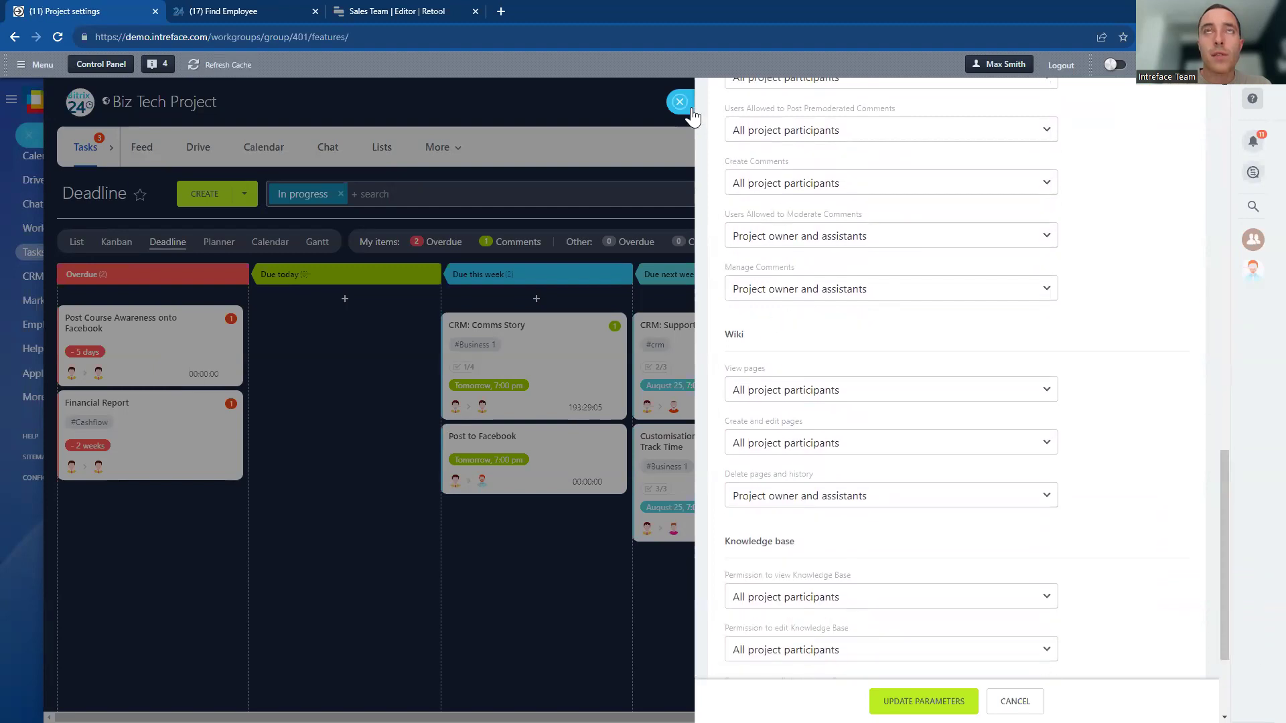
key("Escape")
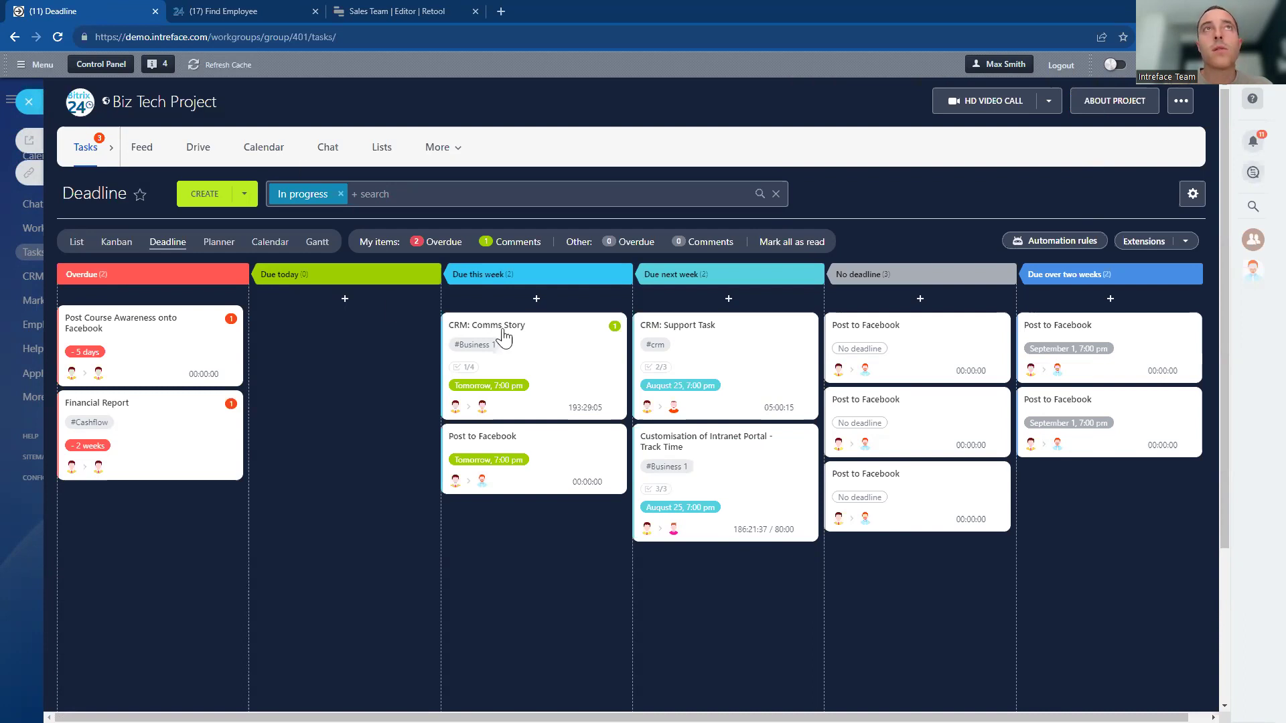
Step: Leave Biz Tech Project, open the list of scrum teams and look at its filter options
left_click(27, 104)
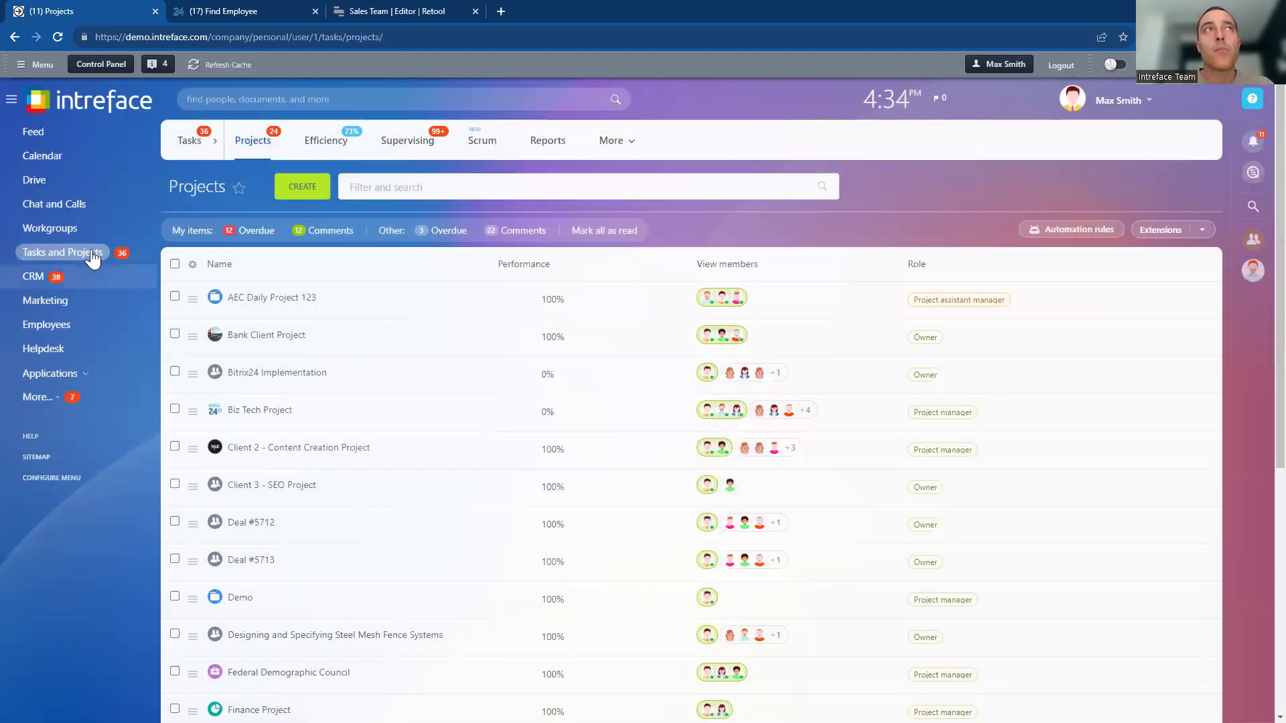
left_click(480, 142)
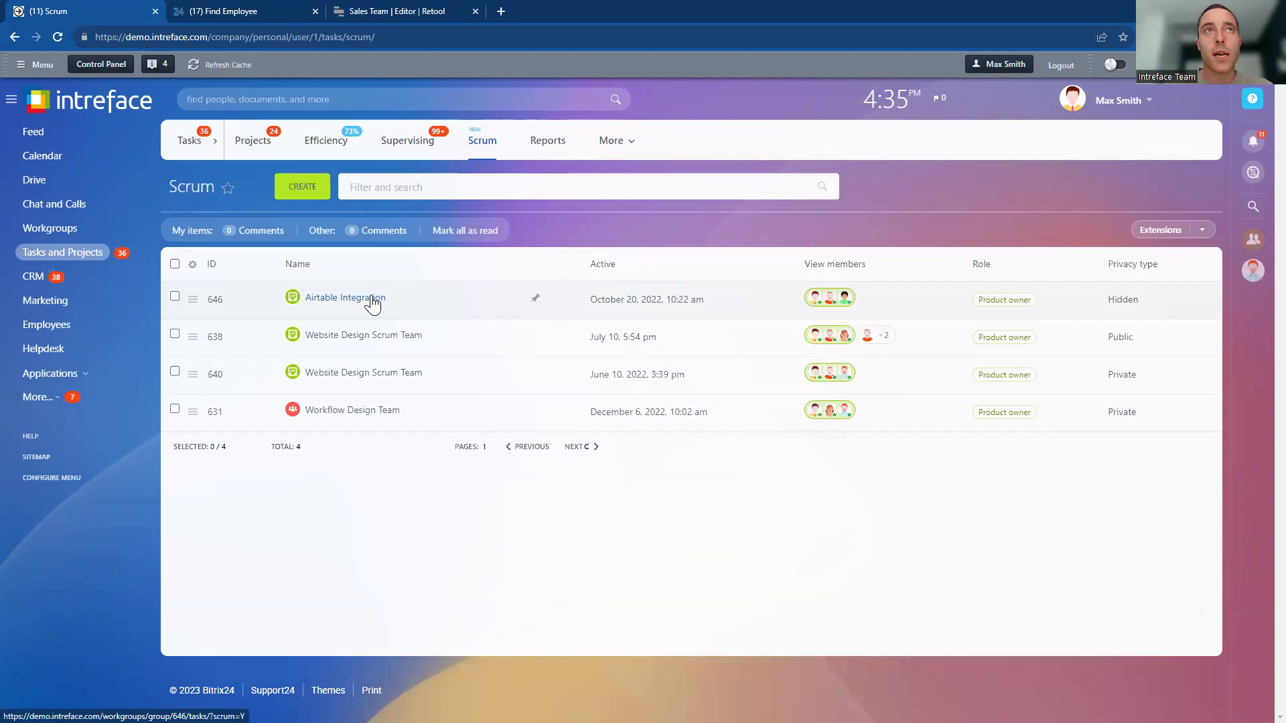
left_click(410, 187)
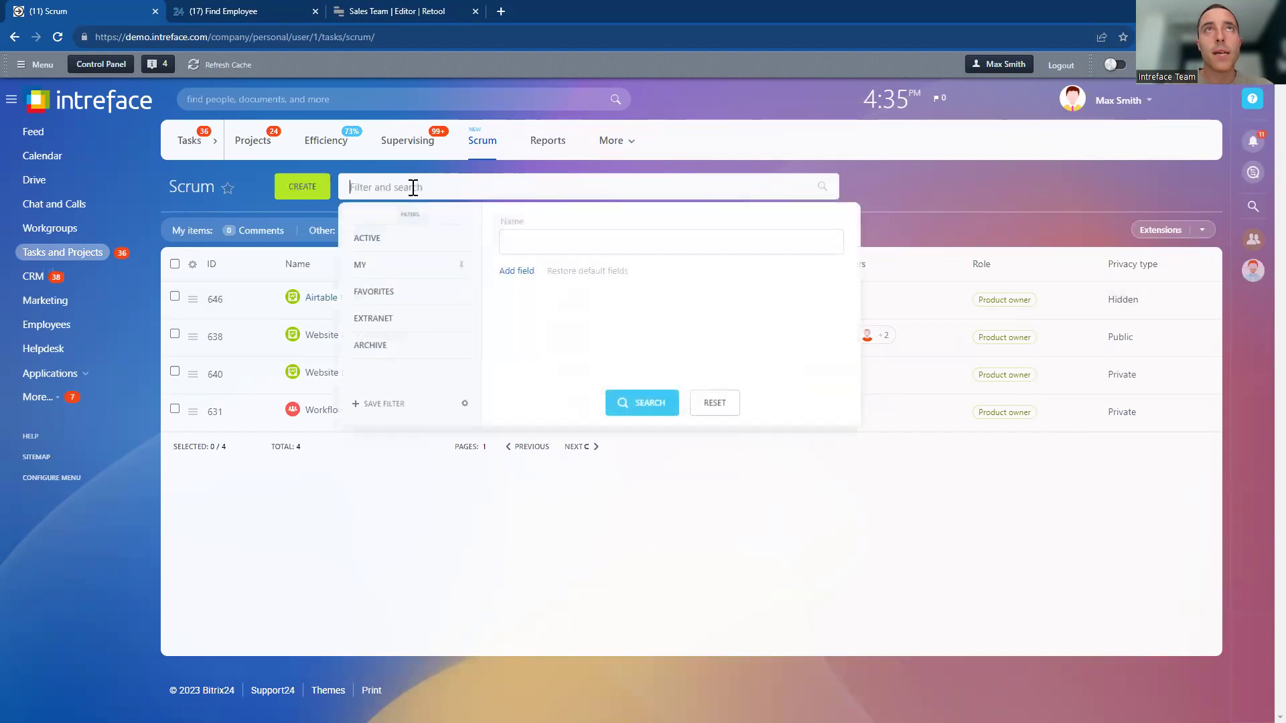
left_click(398, 567)
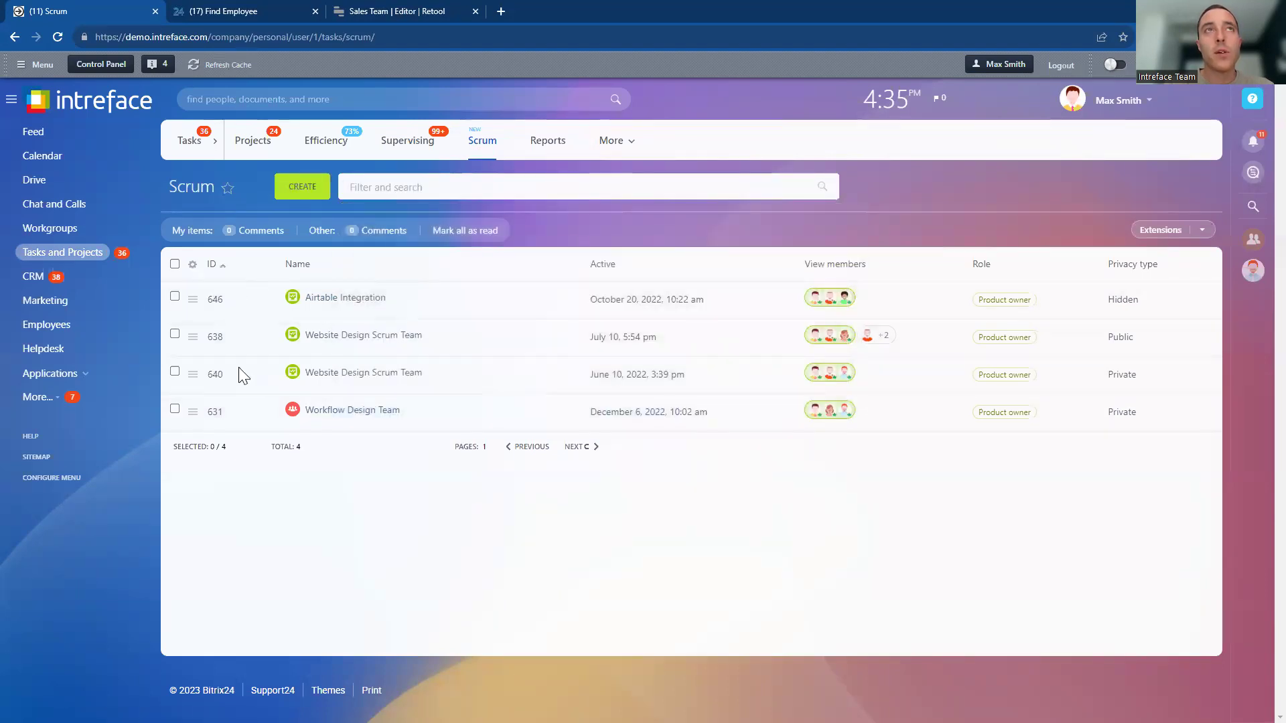
Step: Start creating a scrum team named "Webinar 2023 Scrum" with the purple briefcase icon
left_click(303, 190)
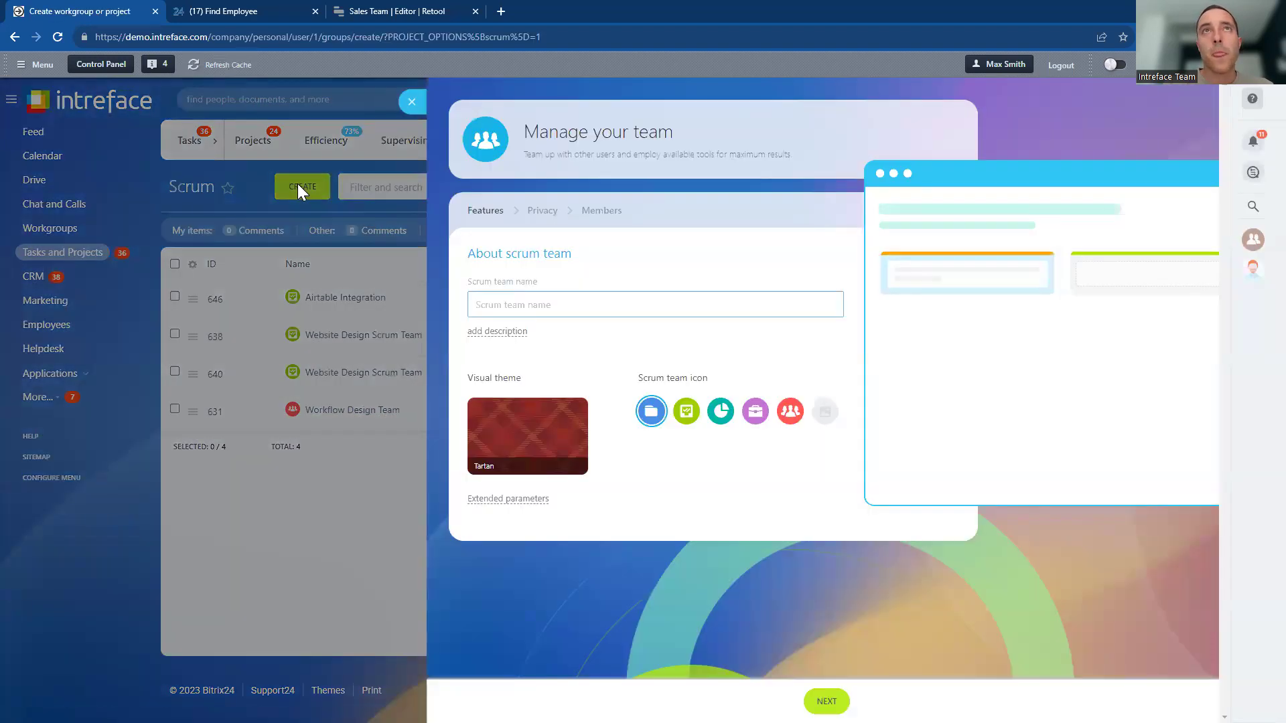
left_click(746, 421)
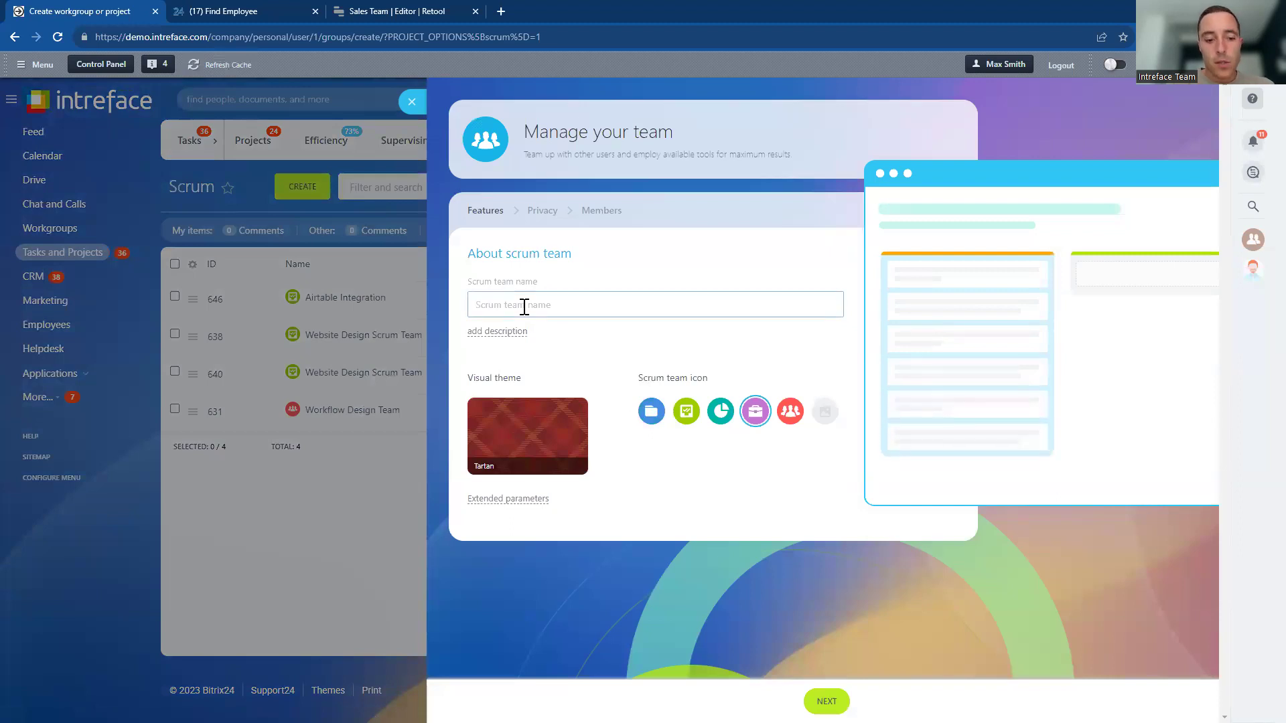
left_click(525, 307)
type("Webinar")
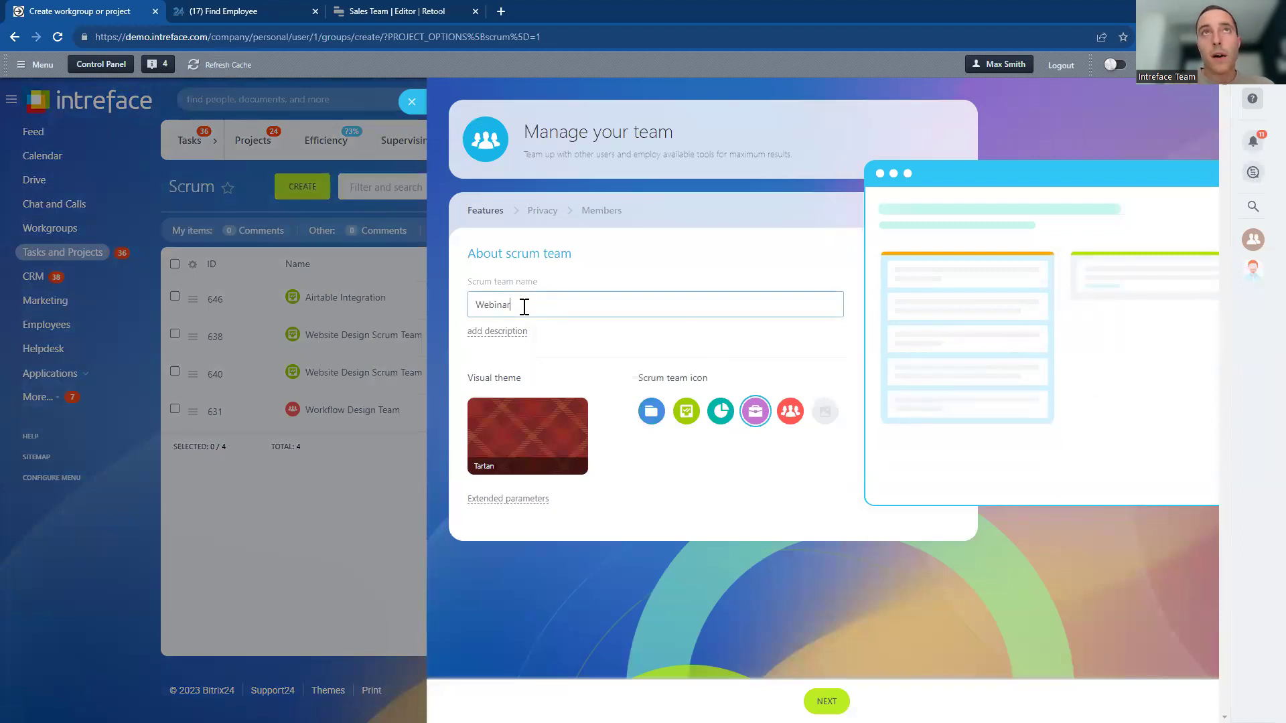
type(" 2023 ")
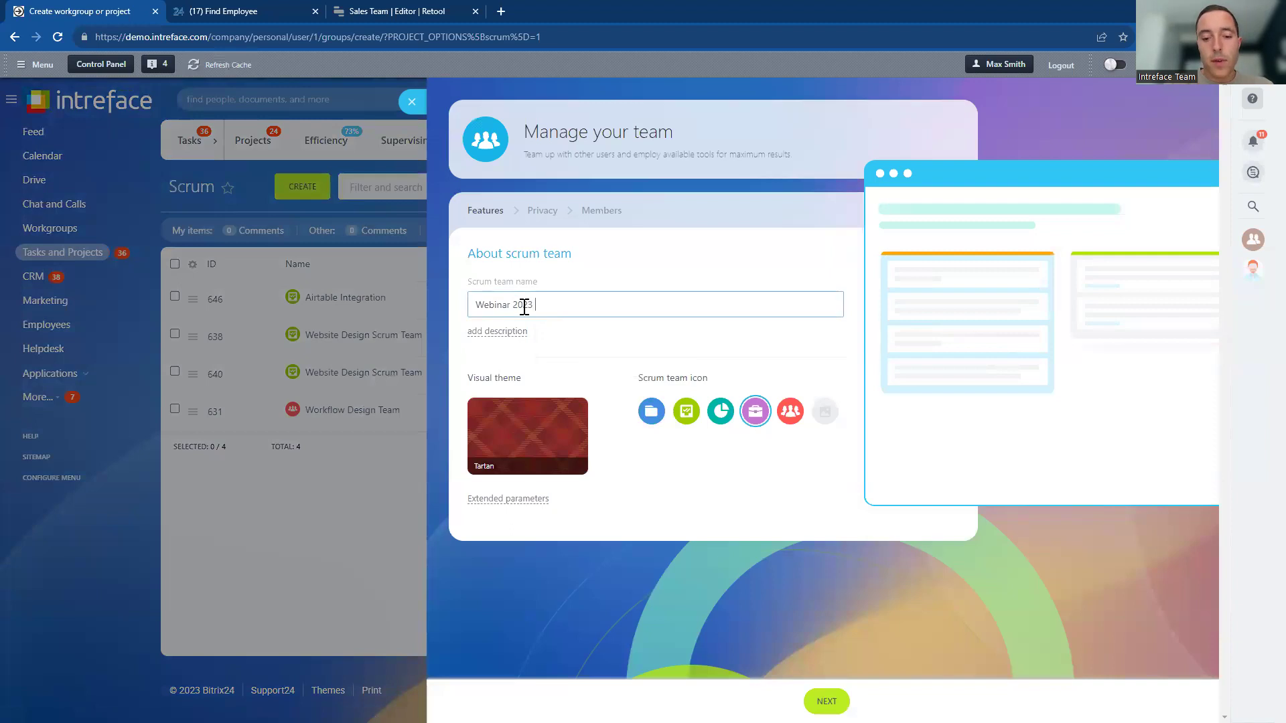
type("Scrum")
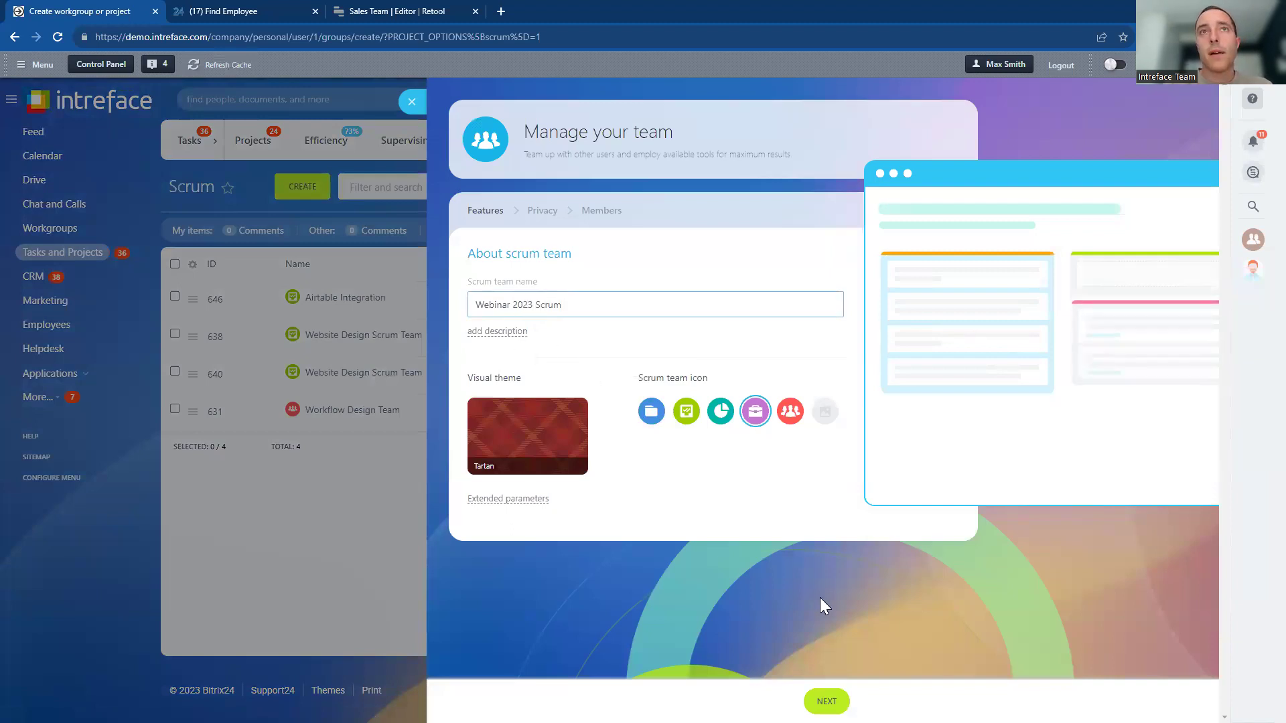
Step: Expand the extended parameters of the scrum team and set the project dates to 22/08/2023 through 30/09/2023
left_click(509, 499)
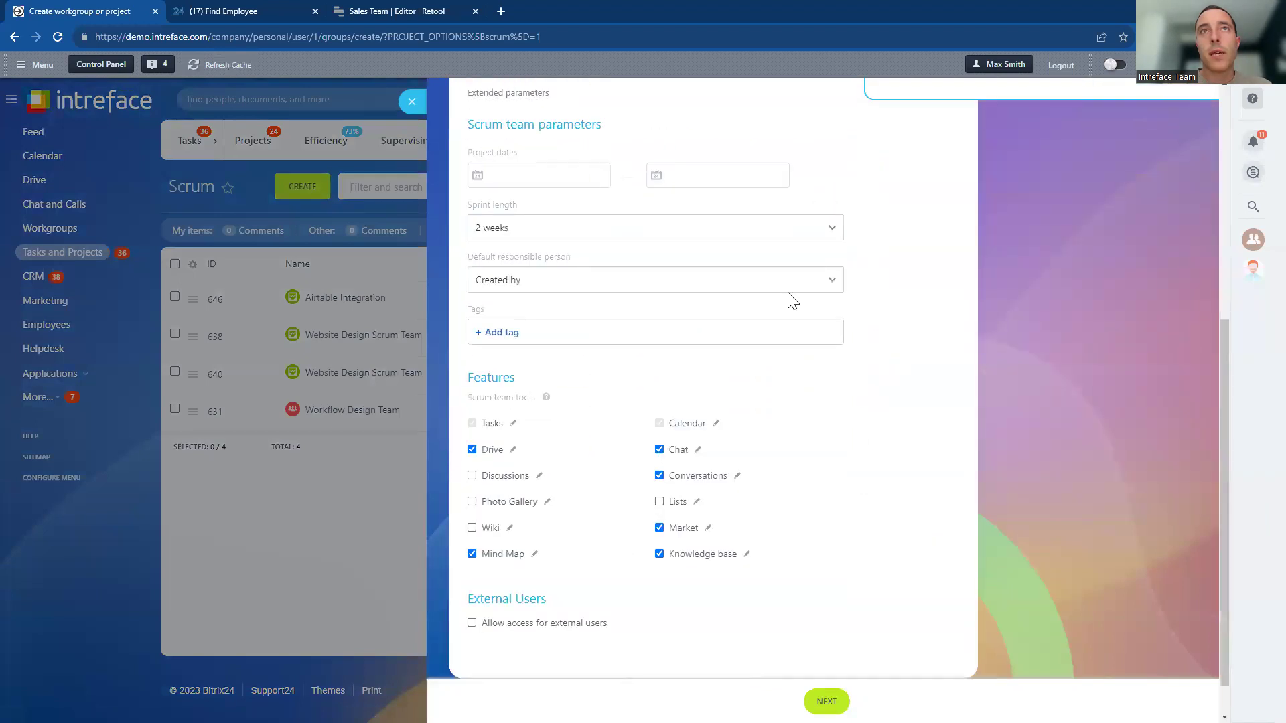
left_click(479, 180)
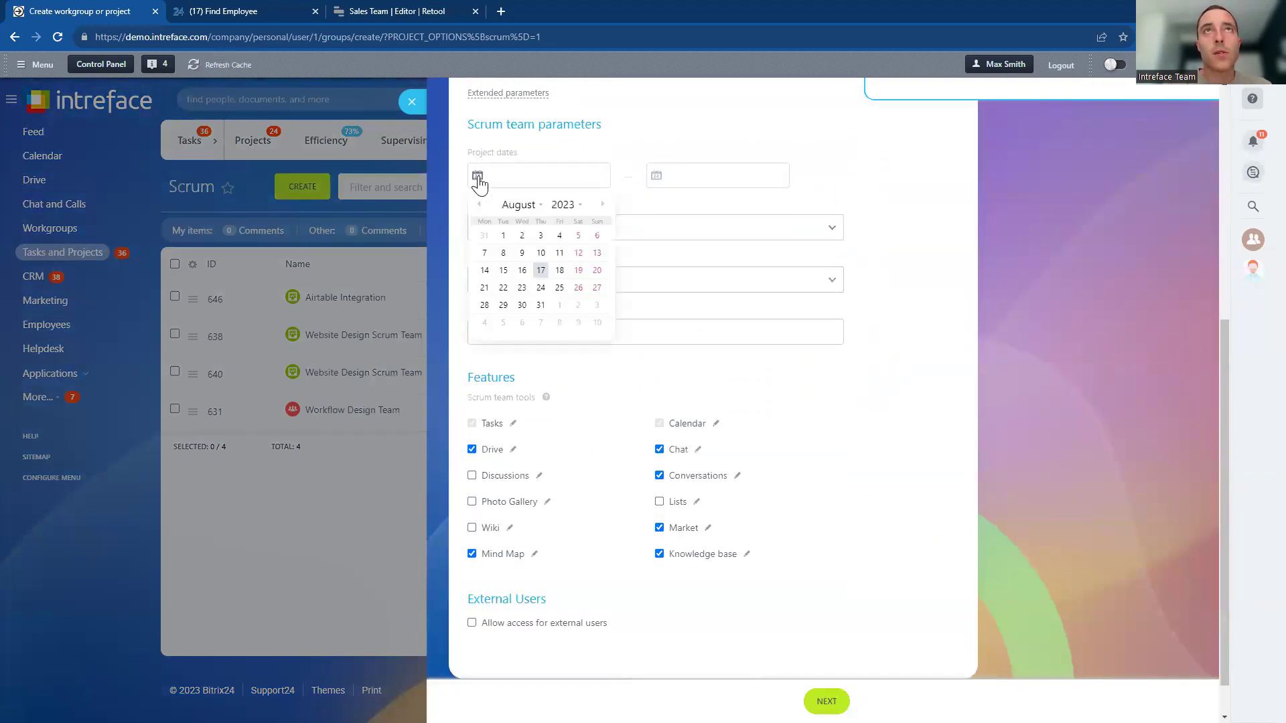
left_click(503, 288)
left_click(657, 176)
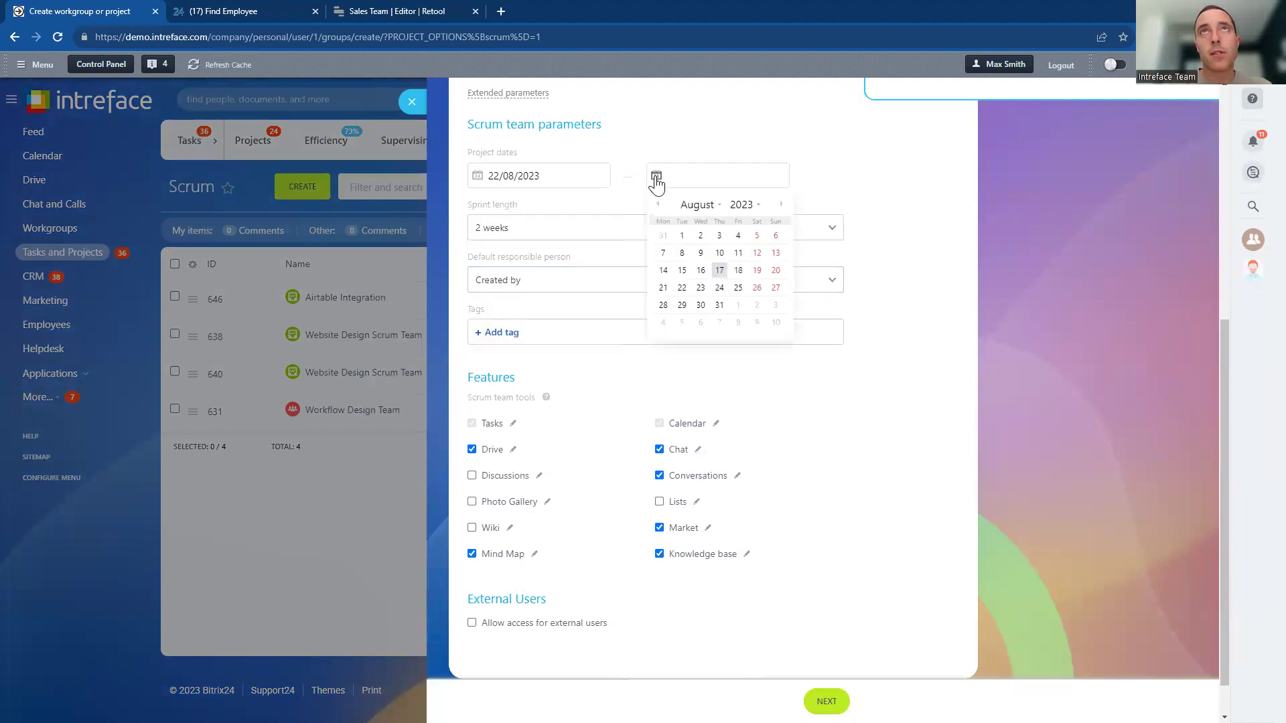
left_click(778, 205)
left_click(758, 306)
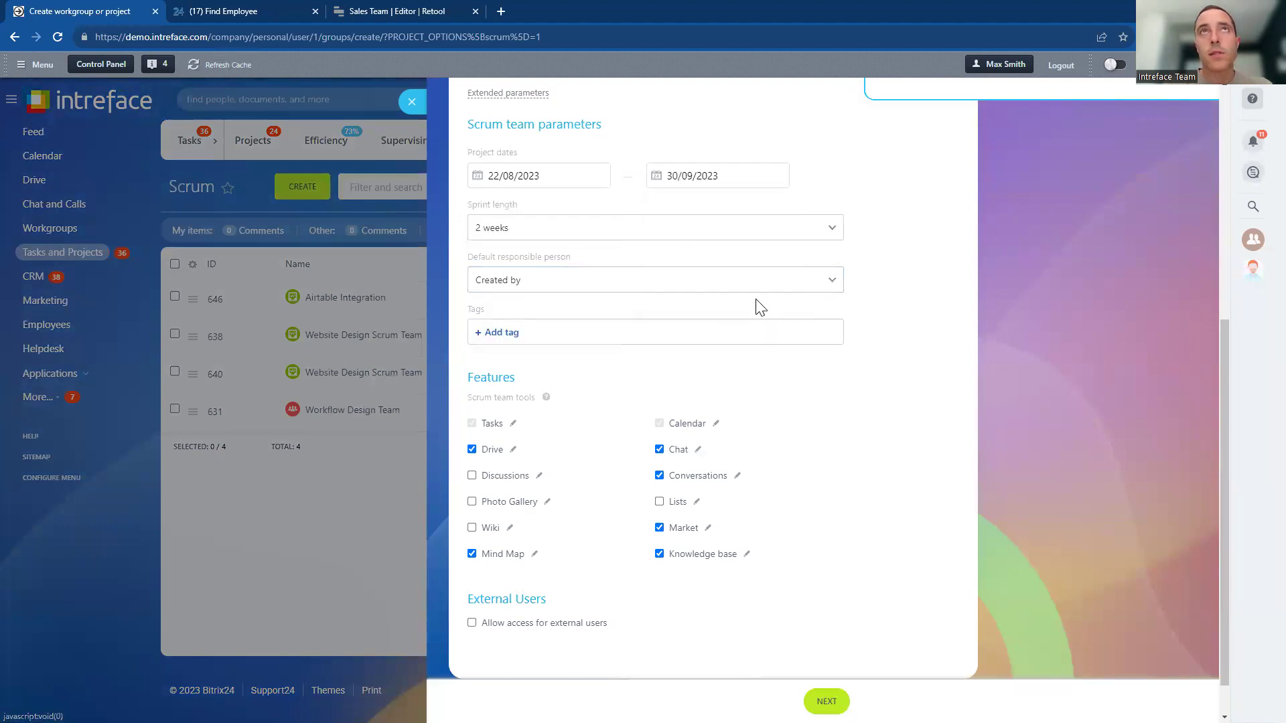
Step: Set the sprint length to 1 week and make the scrum team's privacy level Private
left_click(562, 235)
left_click(502, 268)
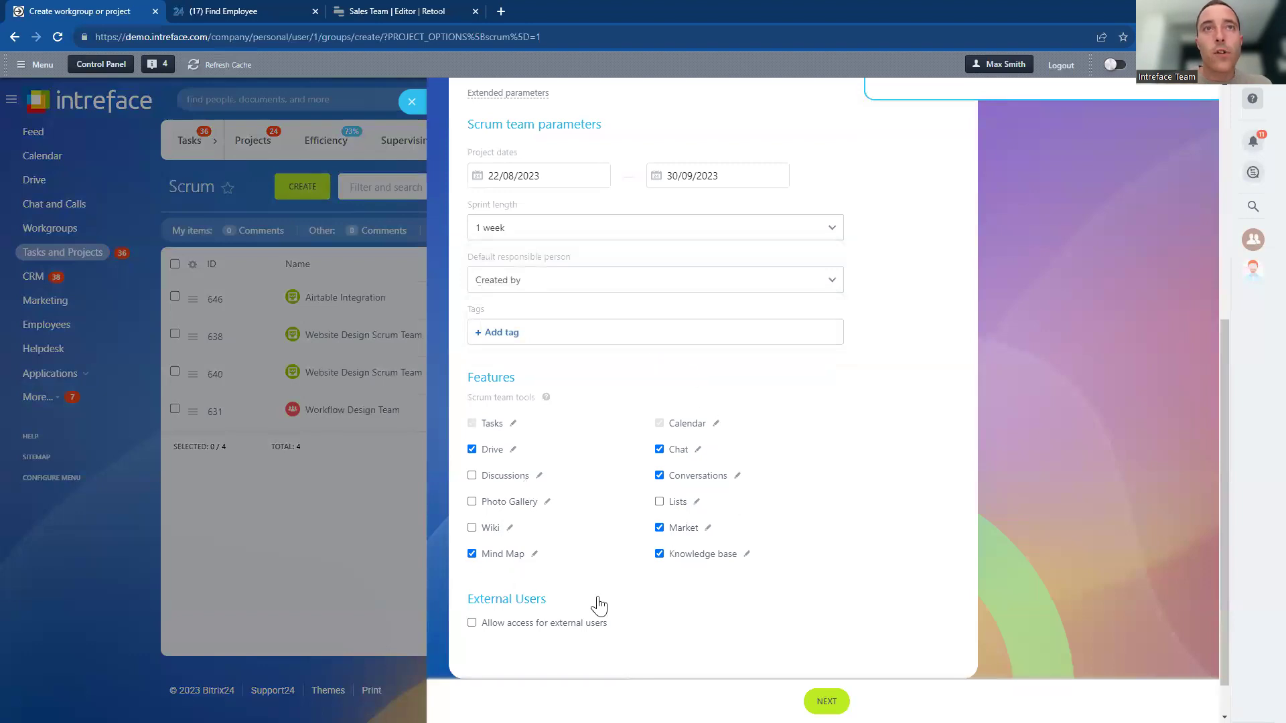
left_click(827, 701)
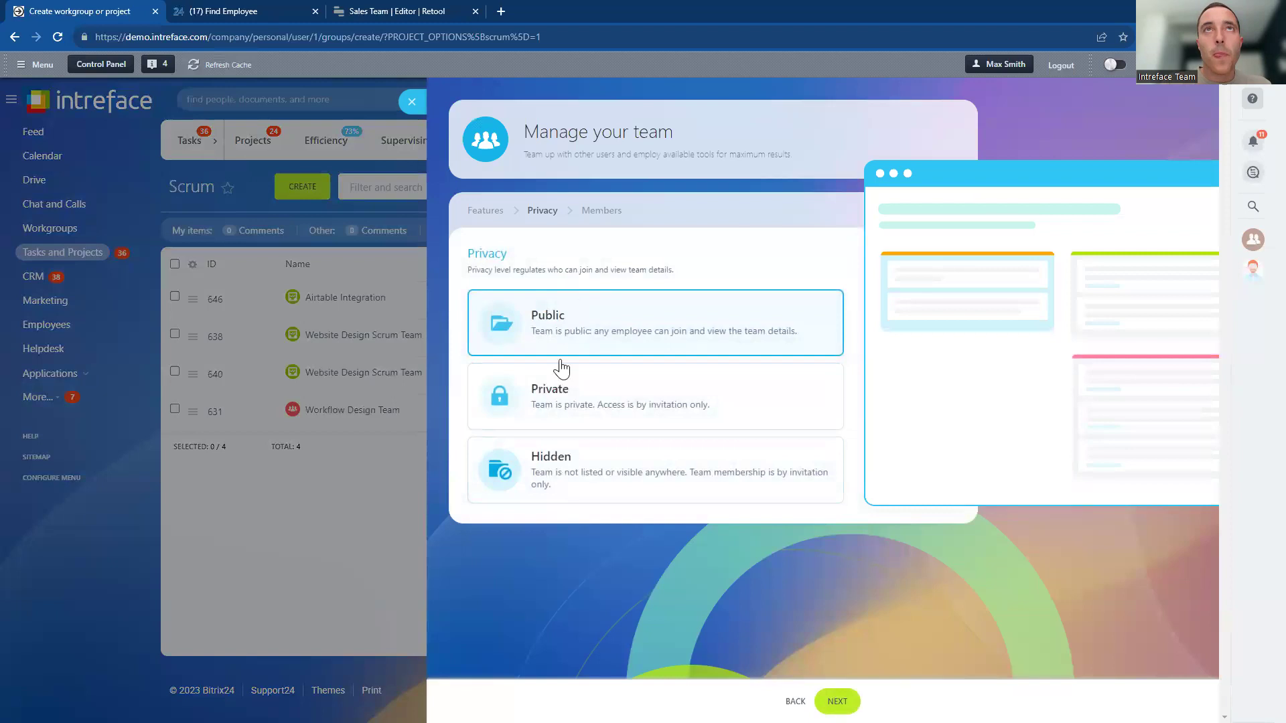
left_click(609, 390)
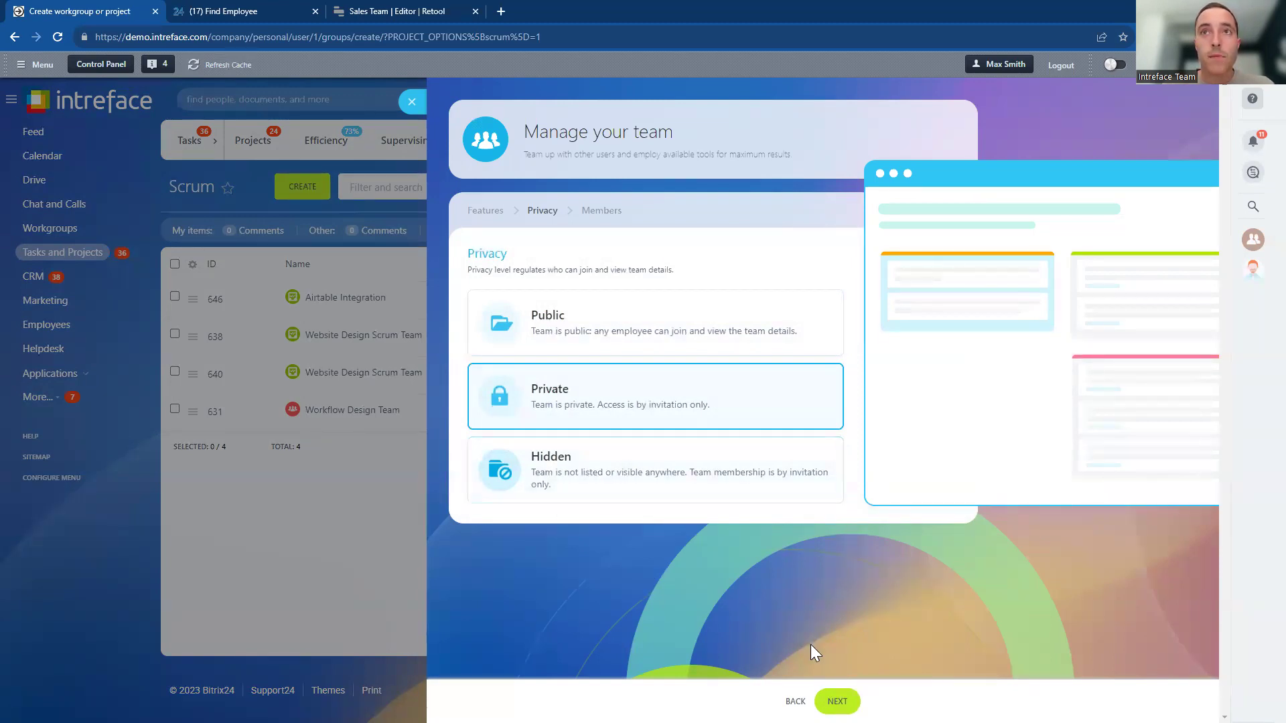
left_click(838, 702)
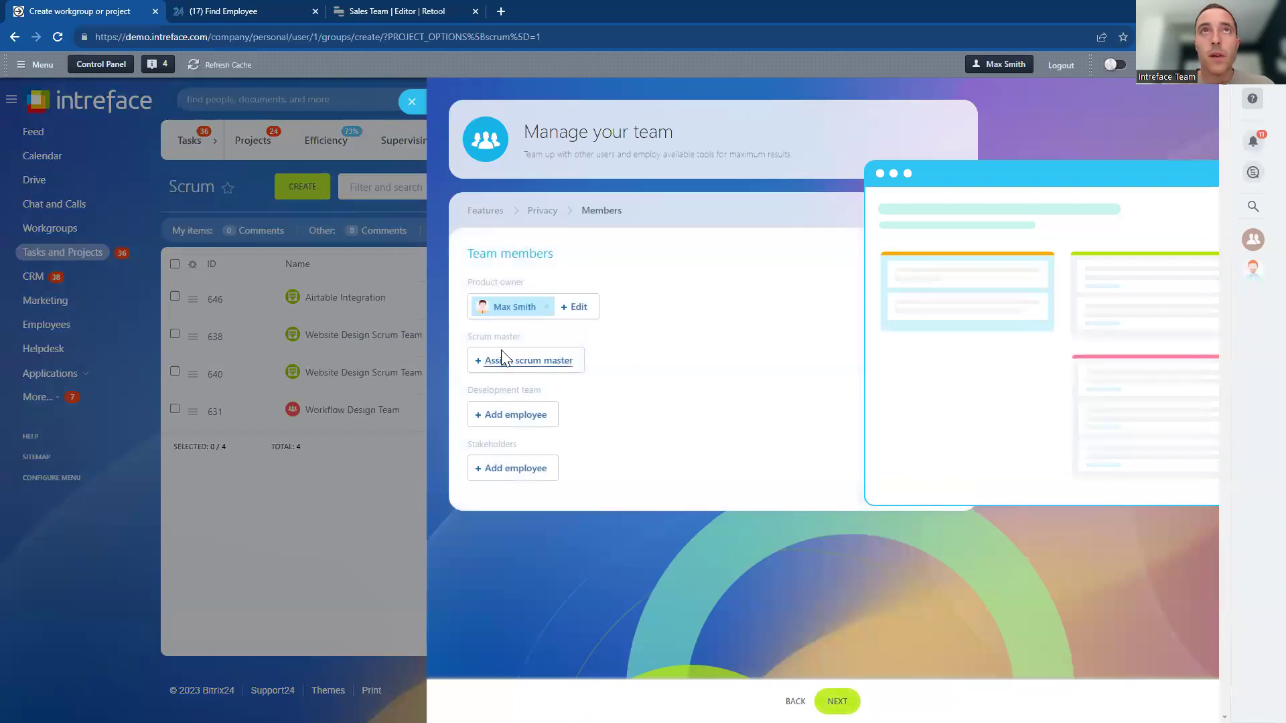
Step: Add three employees to the development team and one employee as a stakeholder
left_click(523, 419)
left_click(541, 513)
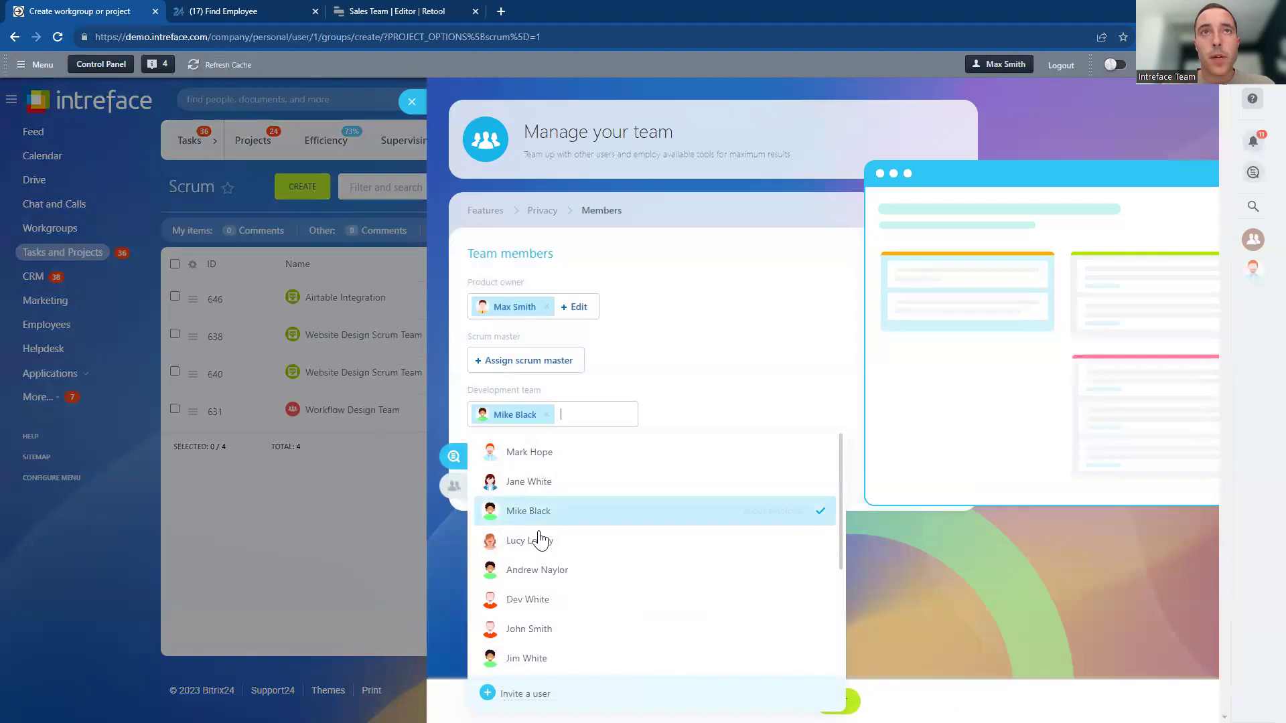
left_click(540, 540)
left_click(534, 603)
left_click(726, 333)
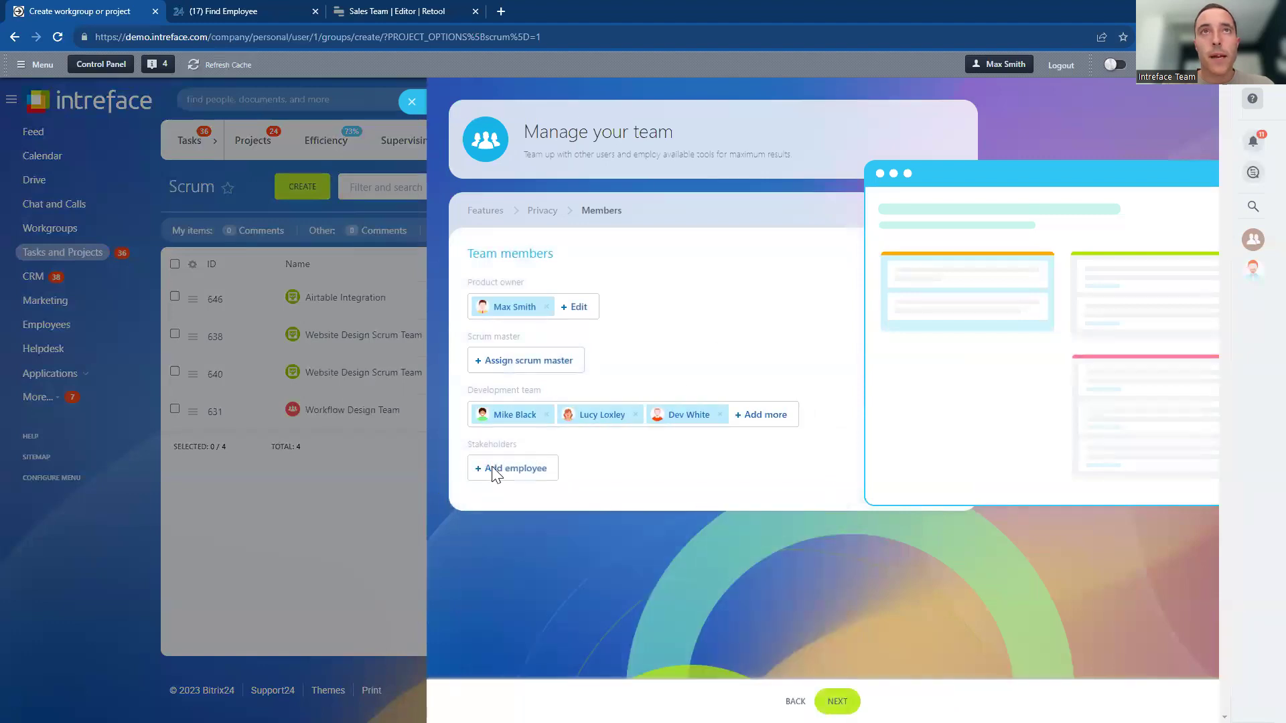
left_click(496, 470)
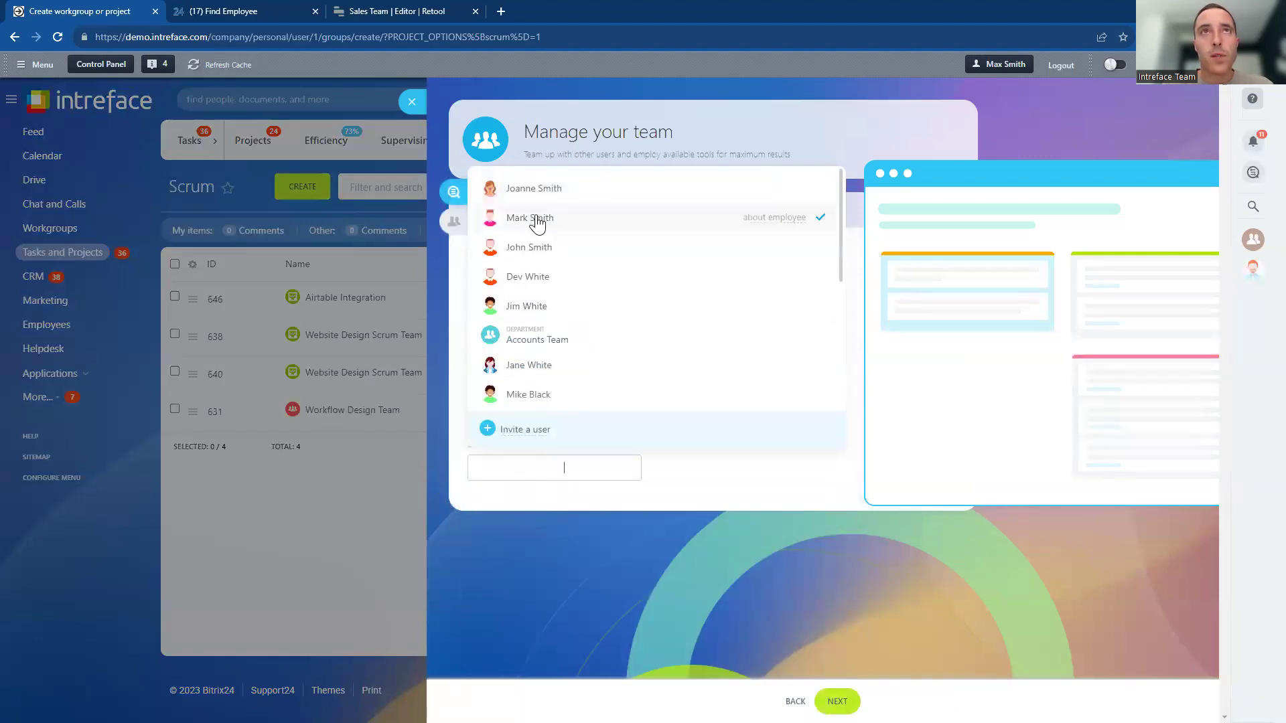
left_click(538, 223)
left_click(724, 517)
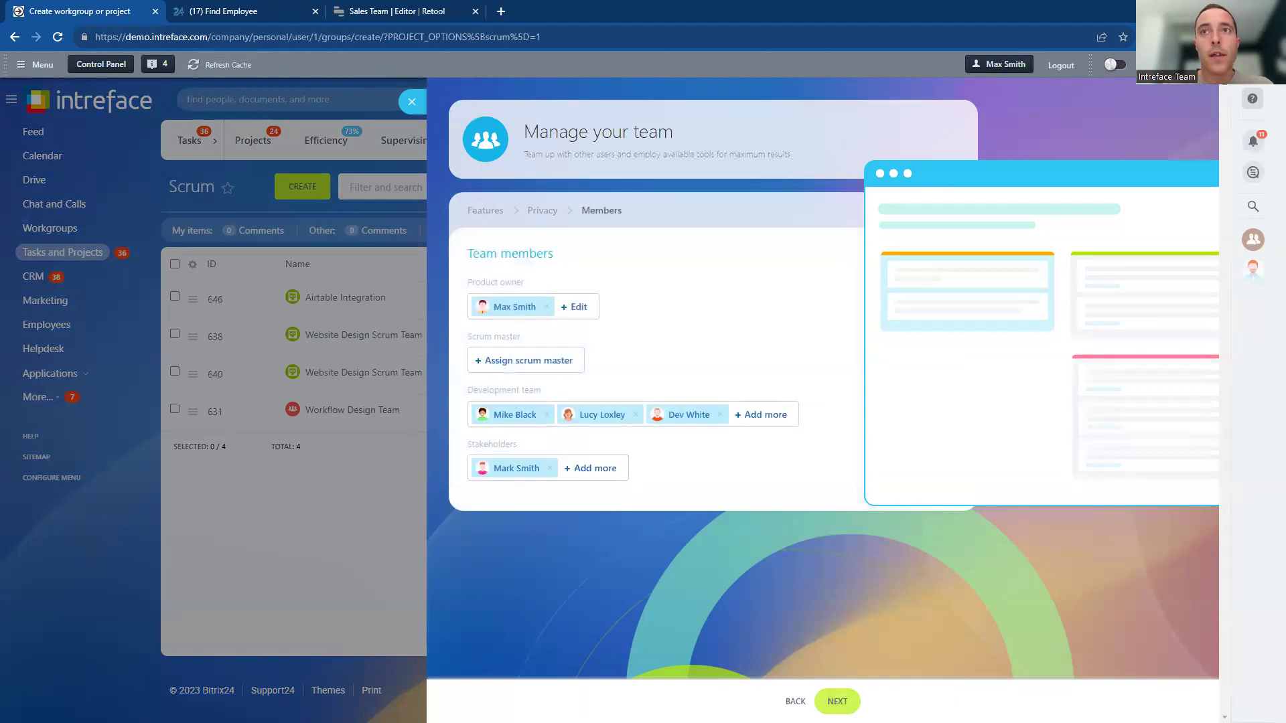
Step: Assign a scrum master and create the team, declining to connect its shared folder and closing the chat view
left_click(529, 362)
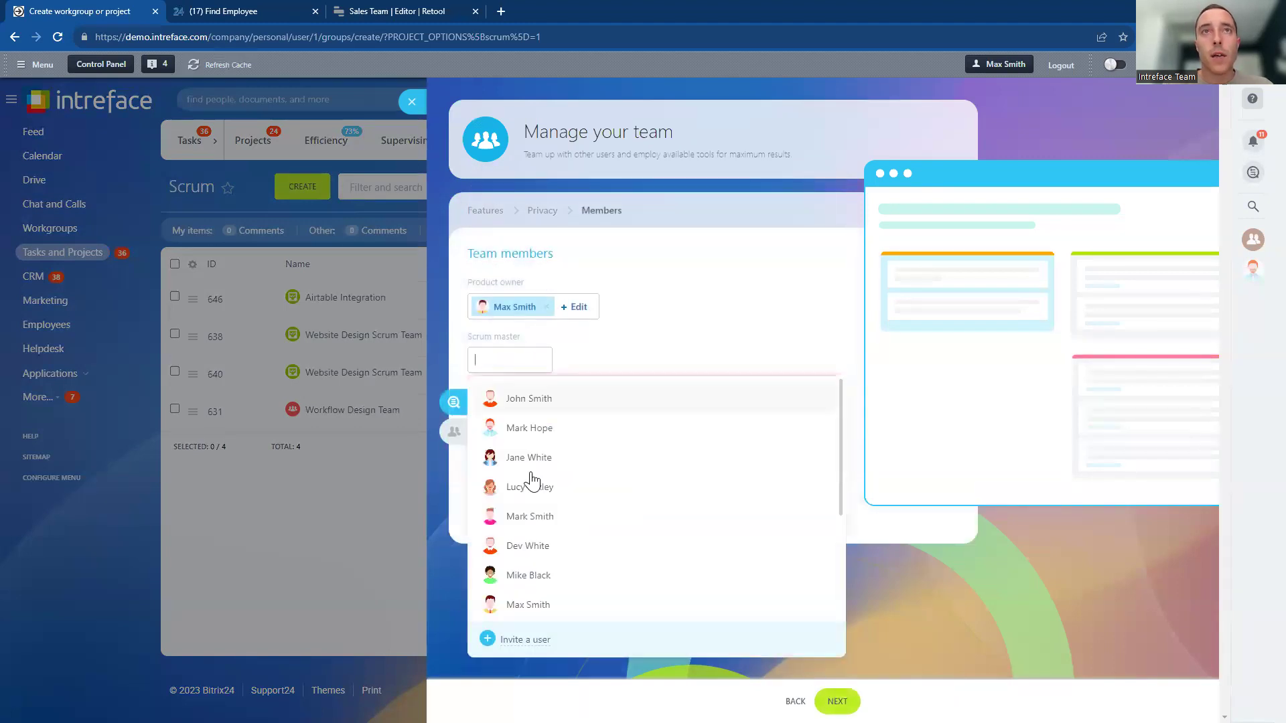
left_click(531, 429)
left_click(838, 701)
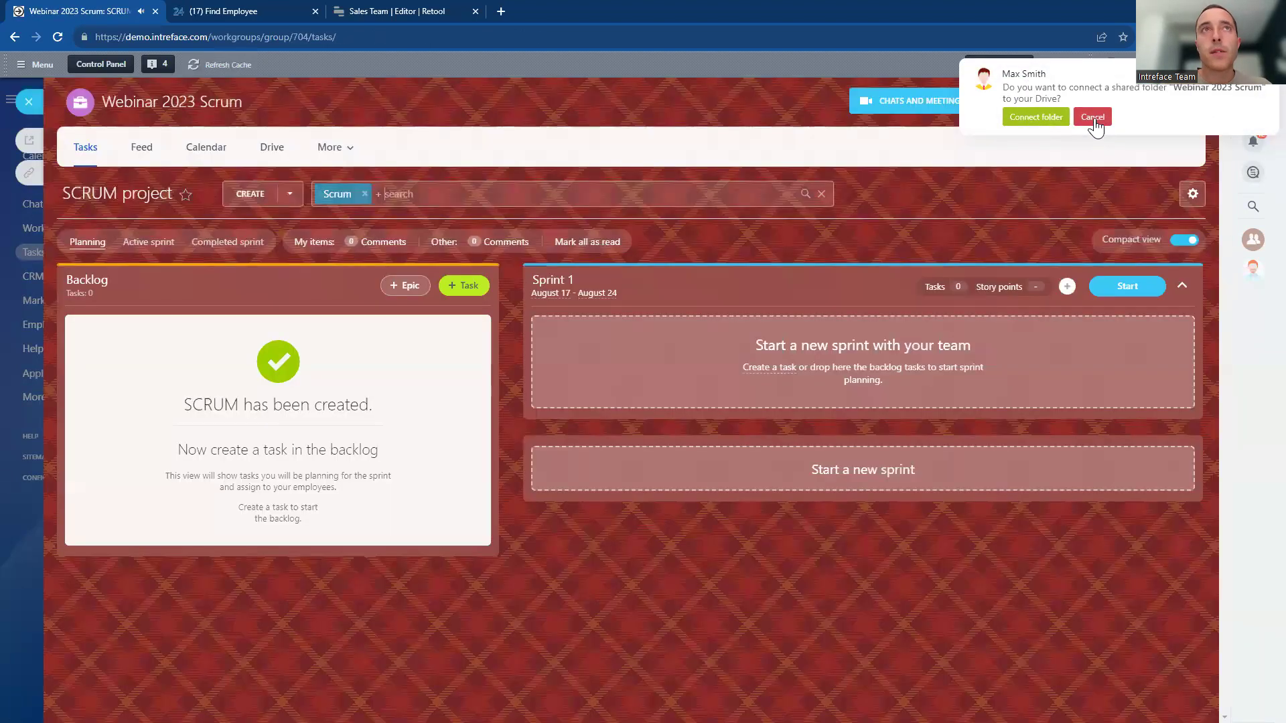
left_click(1094, 118)
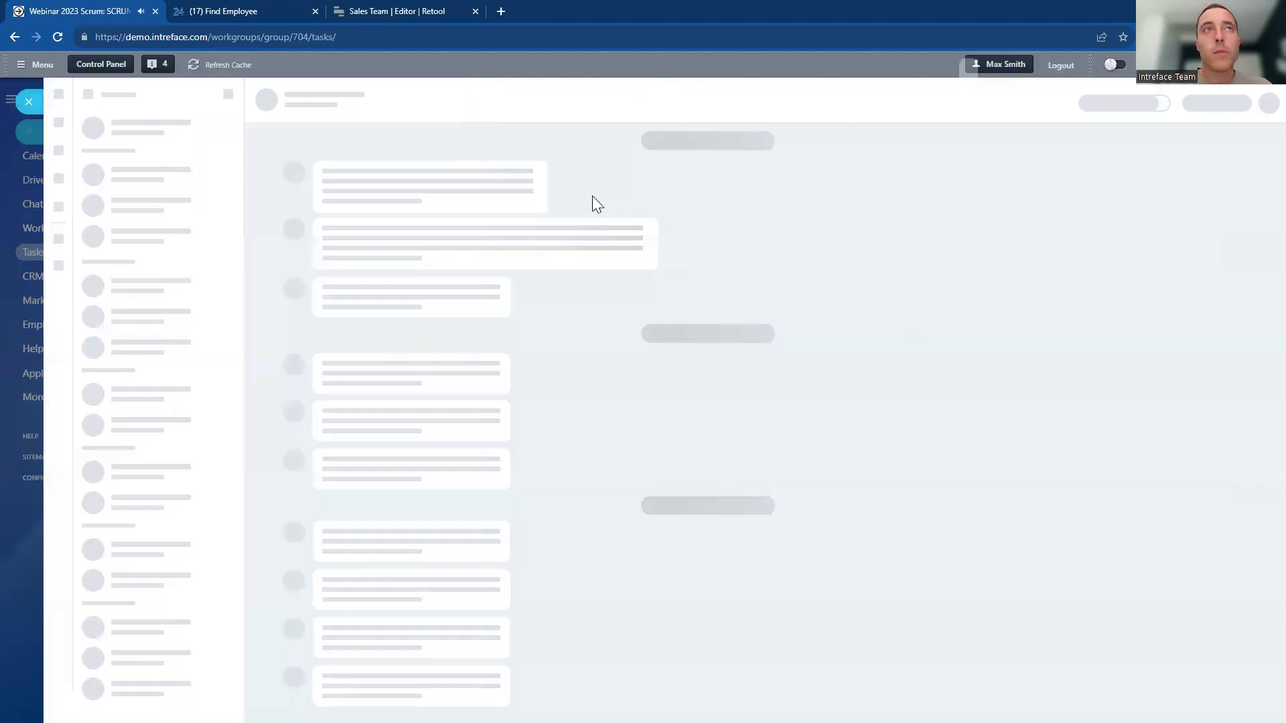
left_click(44, 114)
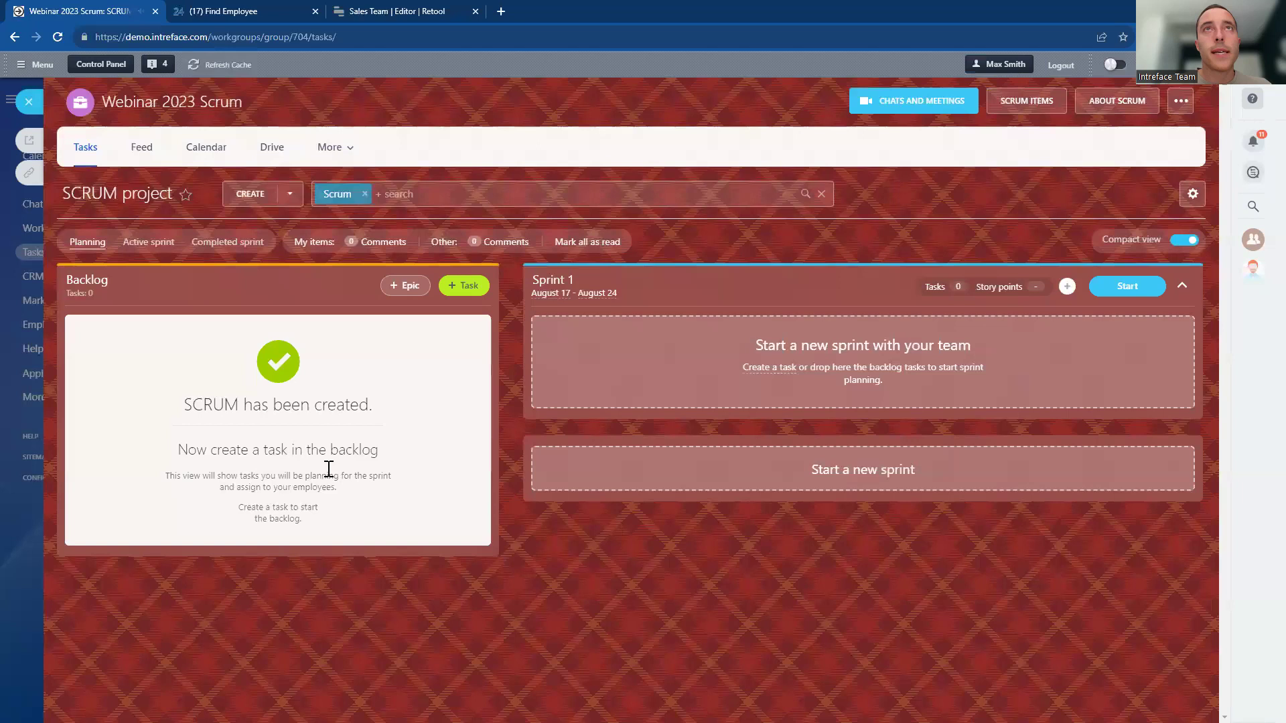
Step: Change the theme of Webinar 2023 Scrum to Milky way in its profile and reload the project page
left_click(1132, 111)
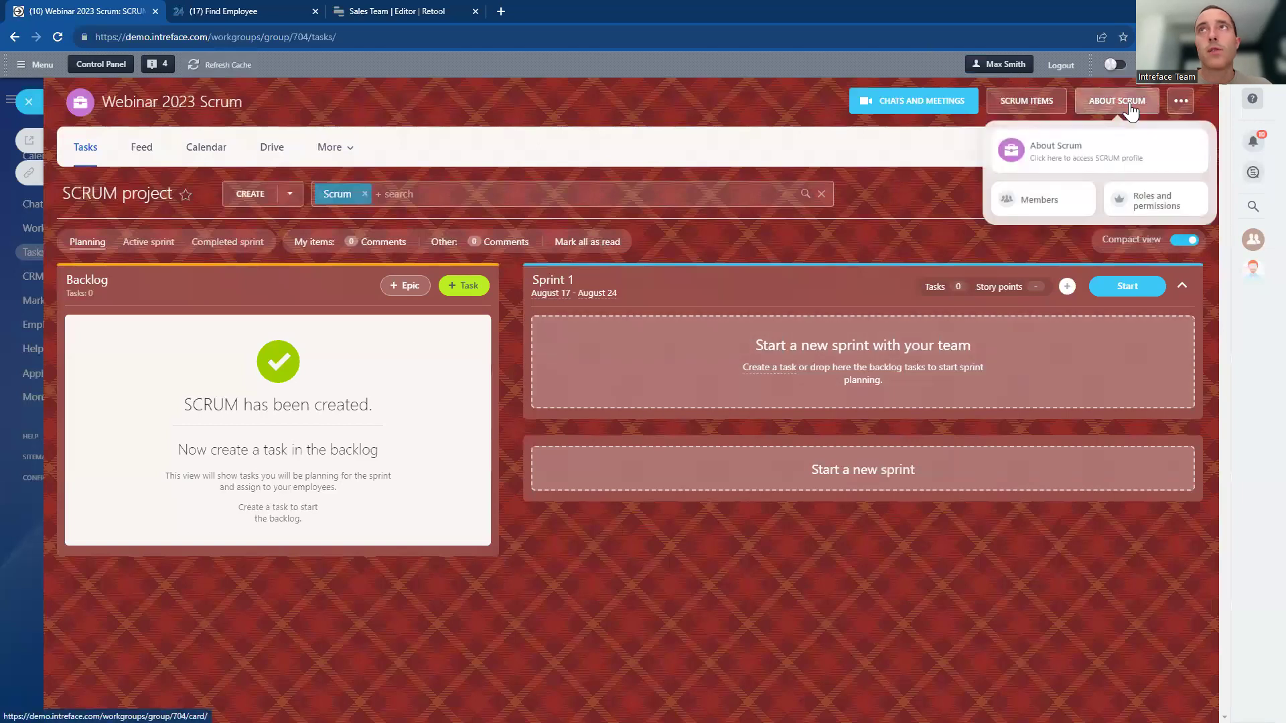
left_click(1069, 159)
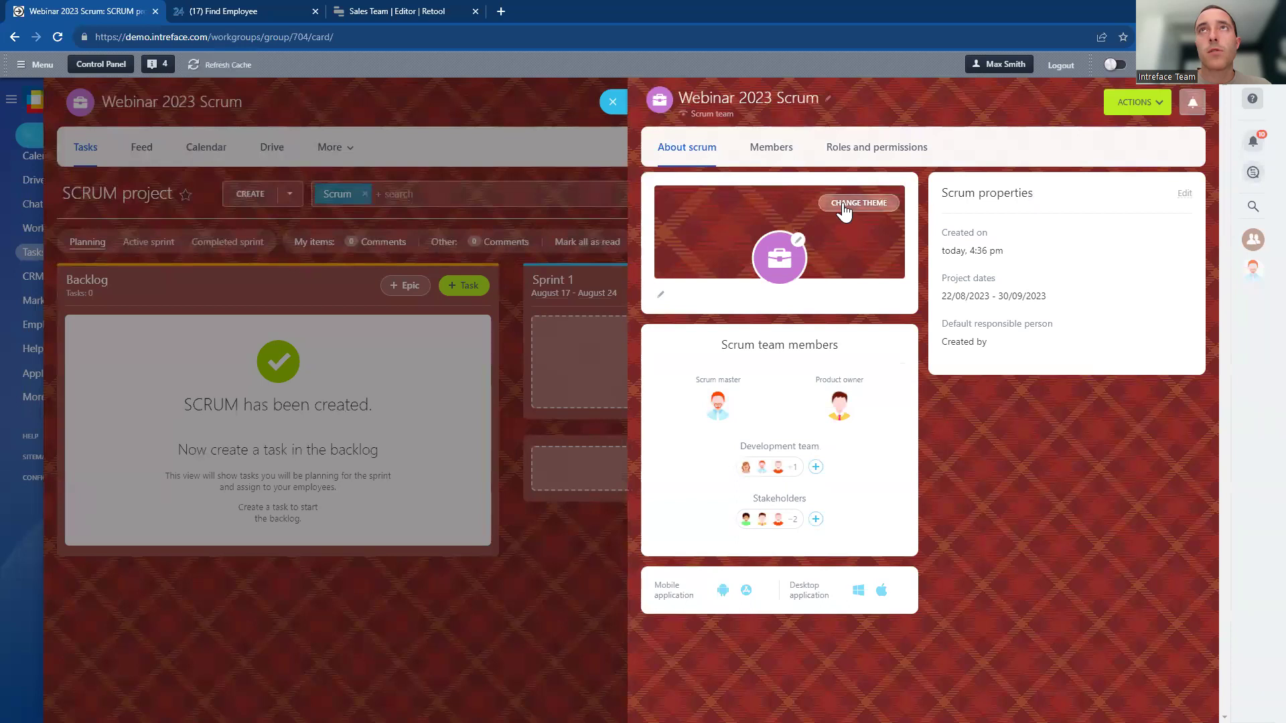
left_click(841, 213)
left_click(962, 312)
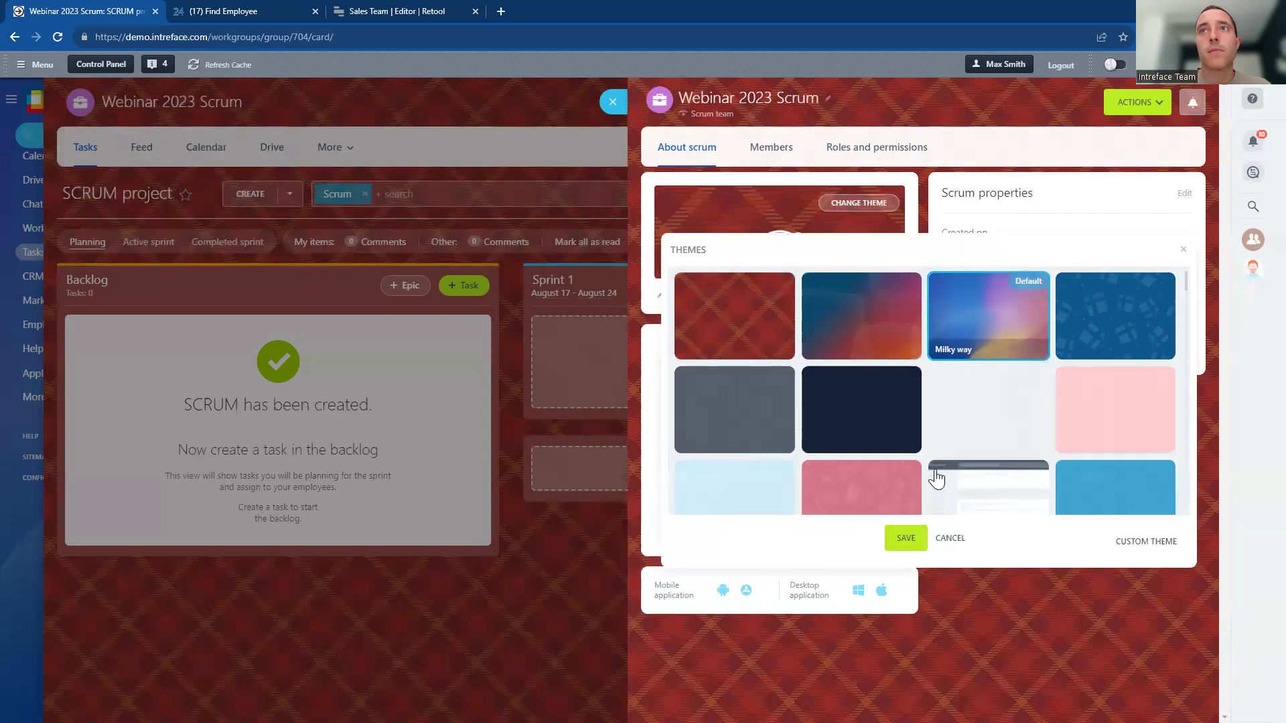
left_click(909, 540)
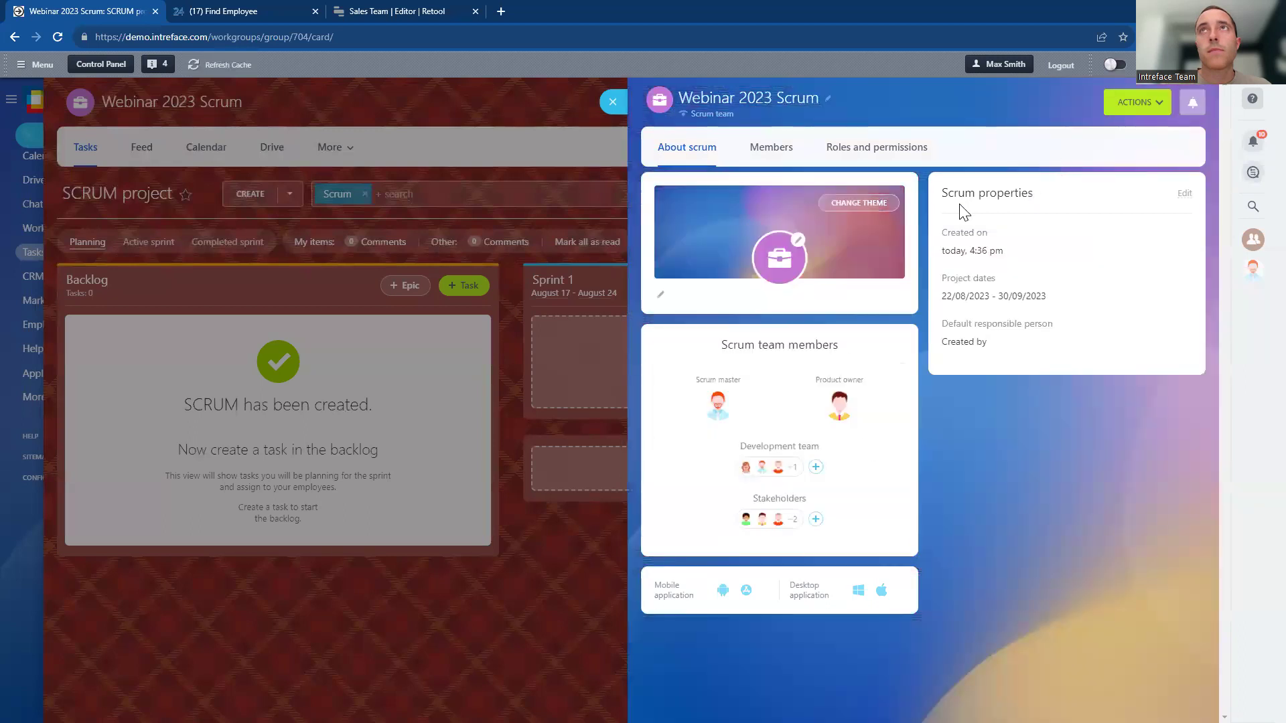
left_click(613, 103)
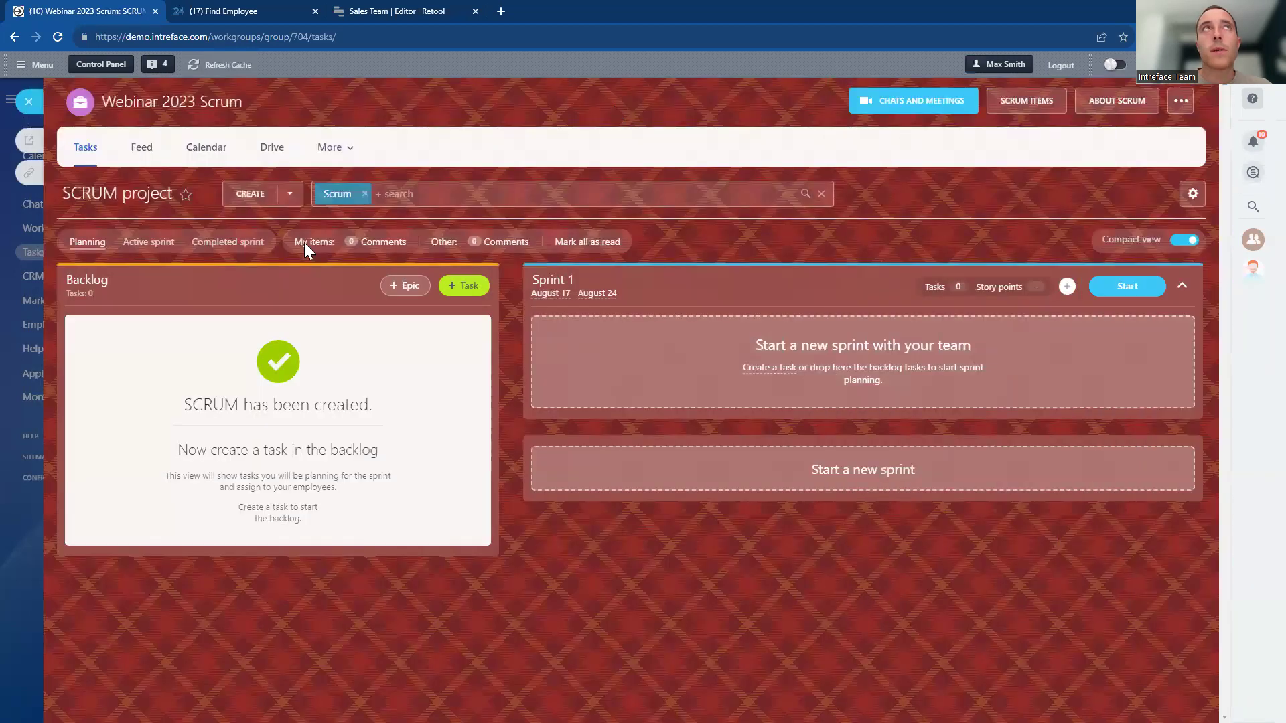
left_click(53, 38)
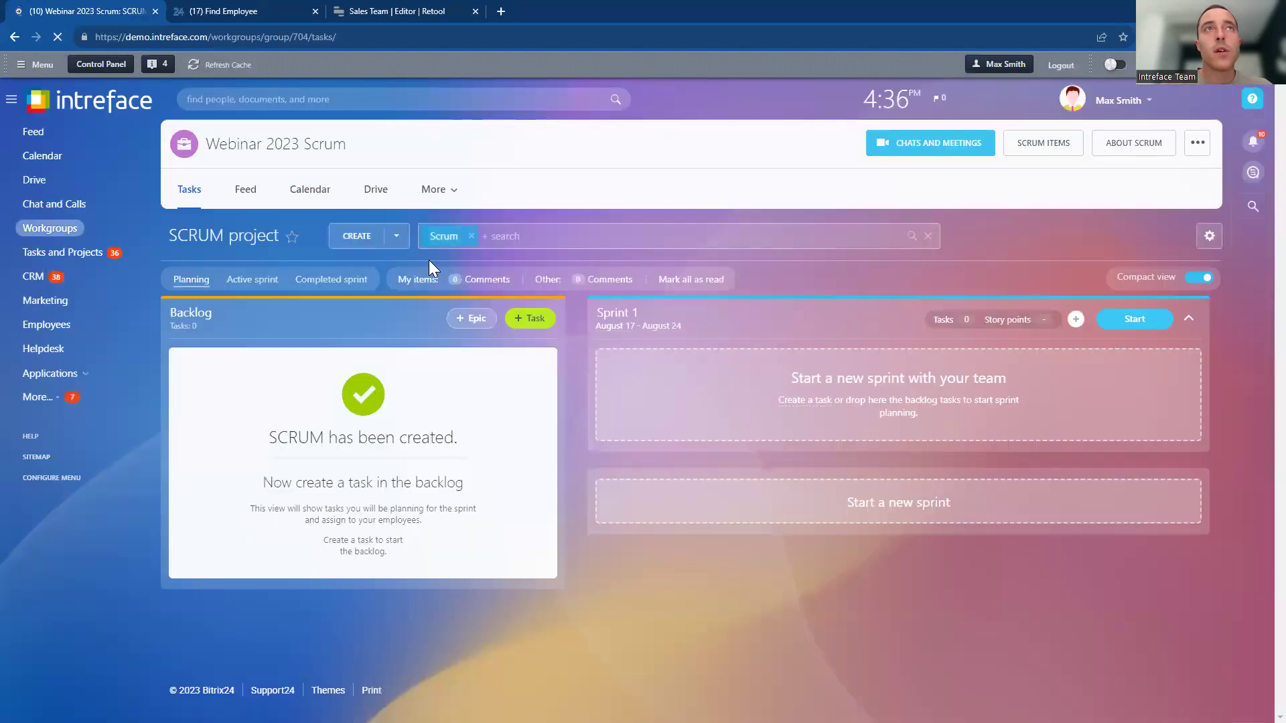
Step: Create two tasks named "Task 1" and "ask 2" in the backlog
left_click(529, 318)
type("Task 1")
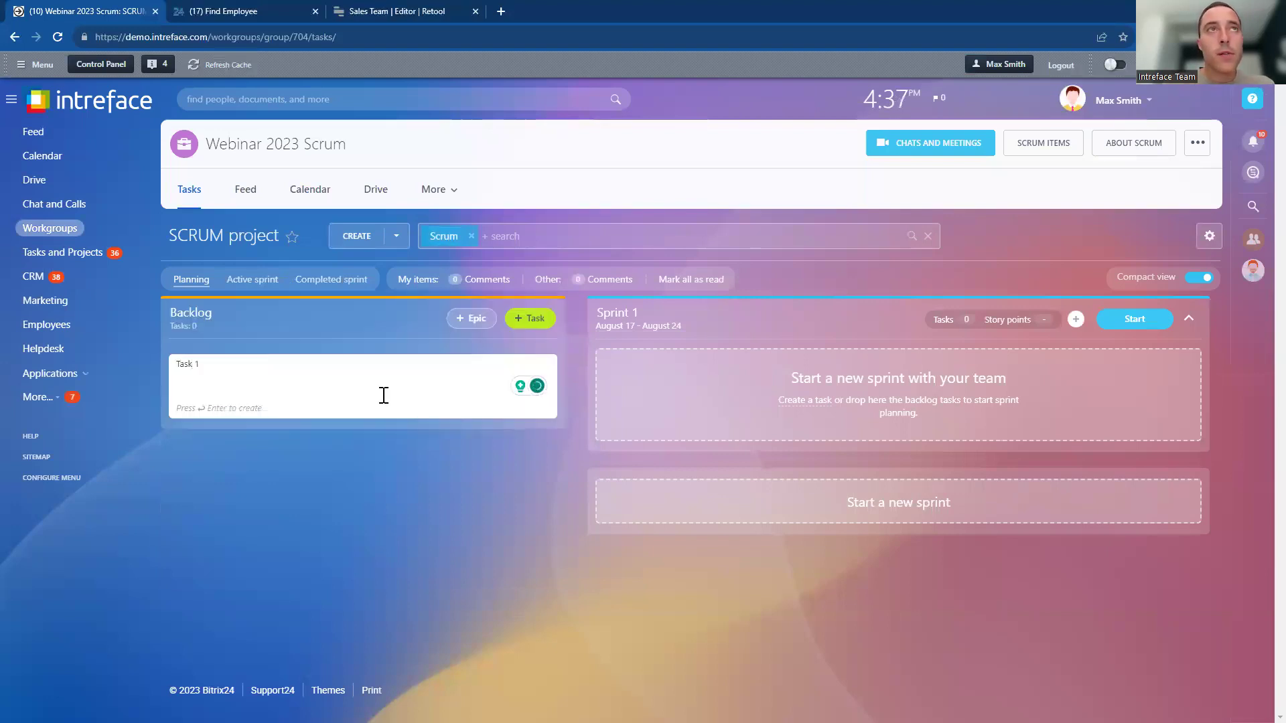
key("Return")
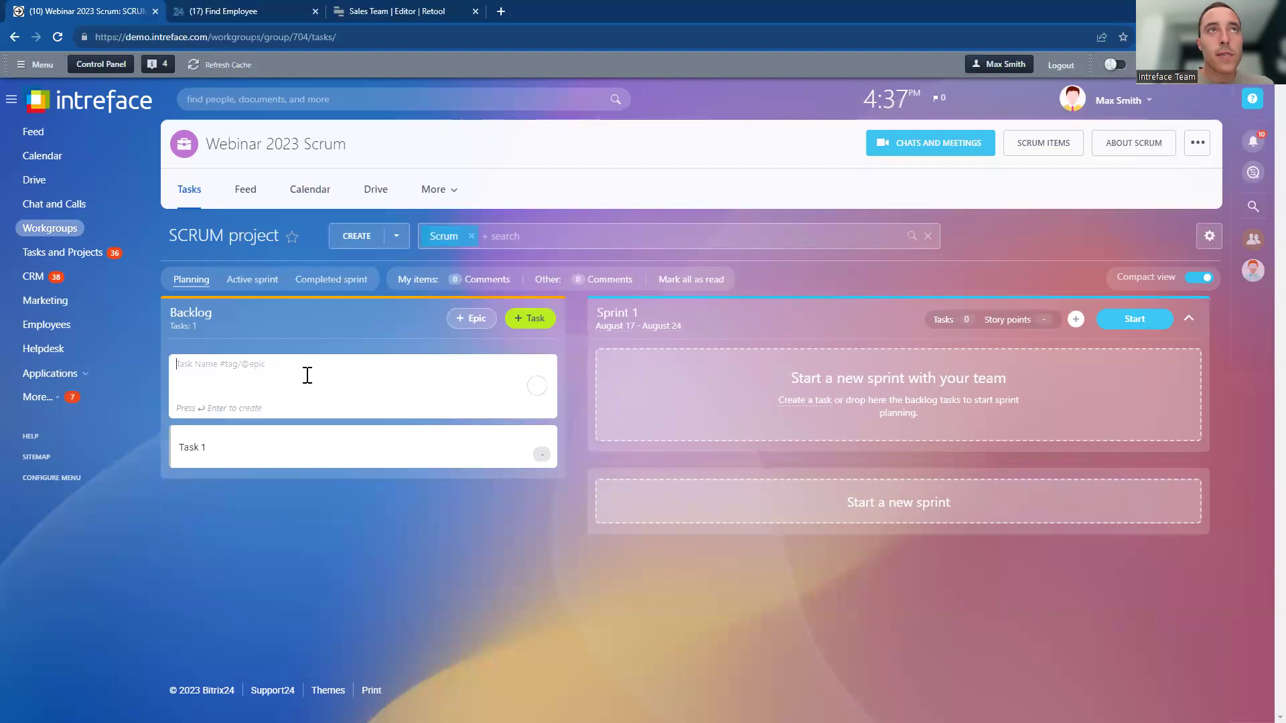
type("ask 2")
key("Return")
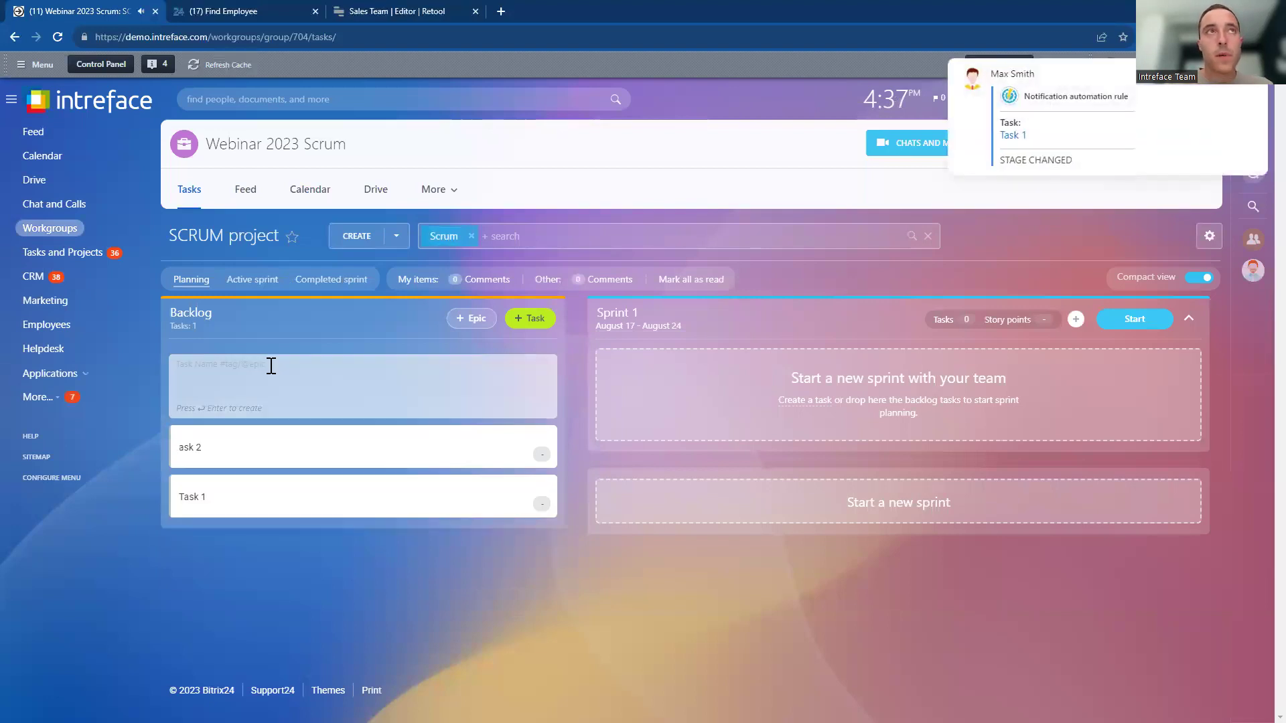
Step: Correct the name of the backlog task "ask 2" to "Task 2", save it and return to the planning view
left_click(186, 444)
left_click(180, 371)
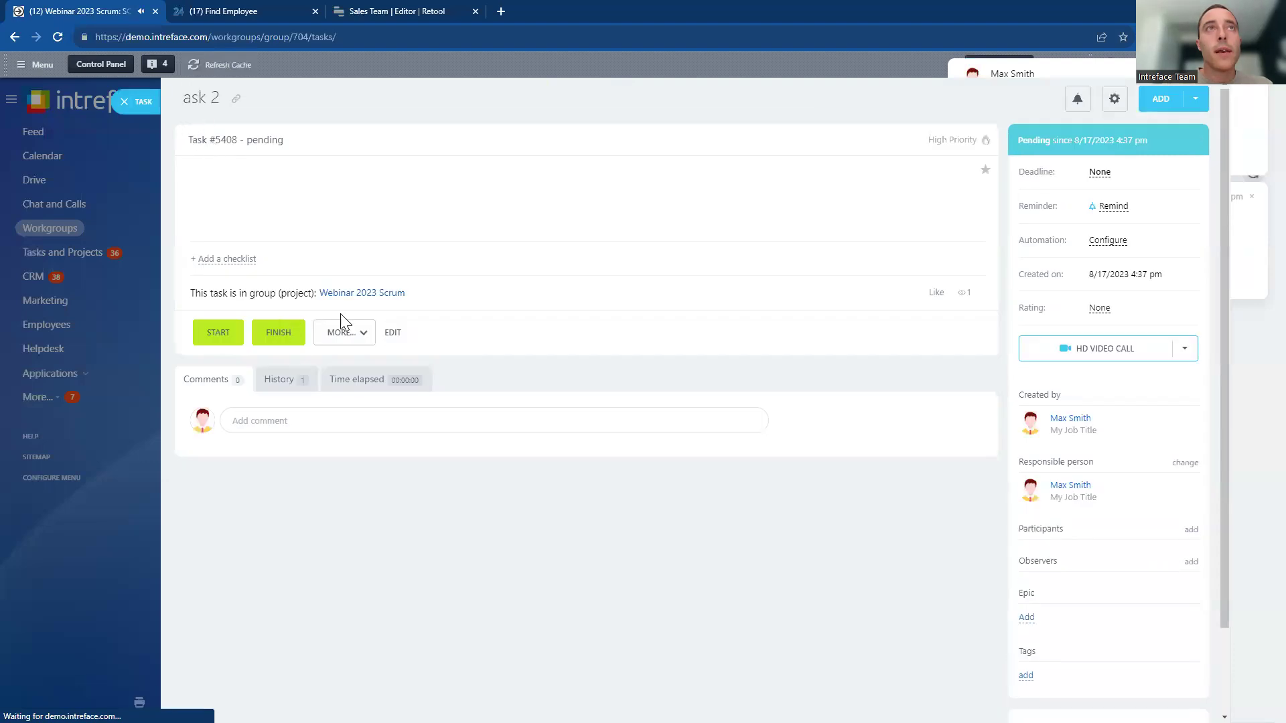
left_click(393, 333)
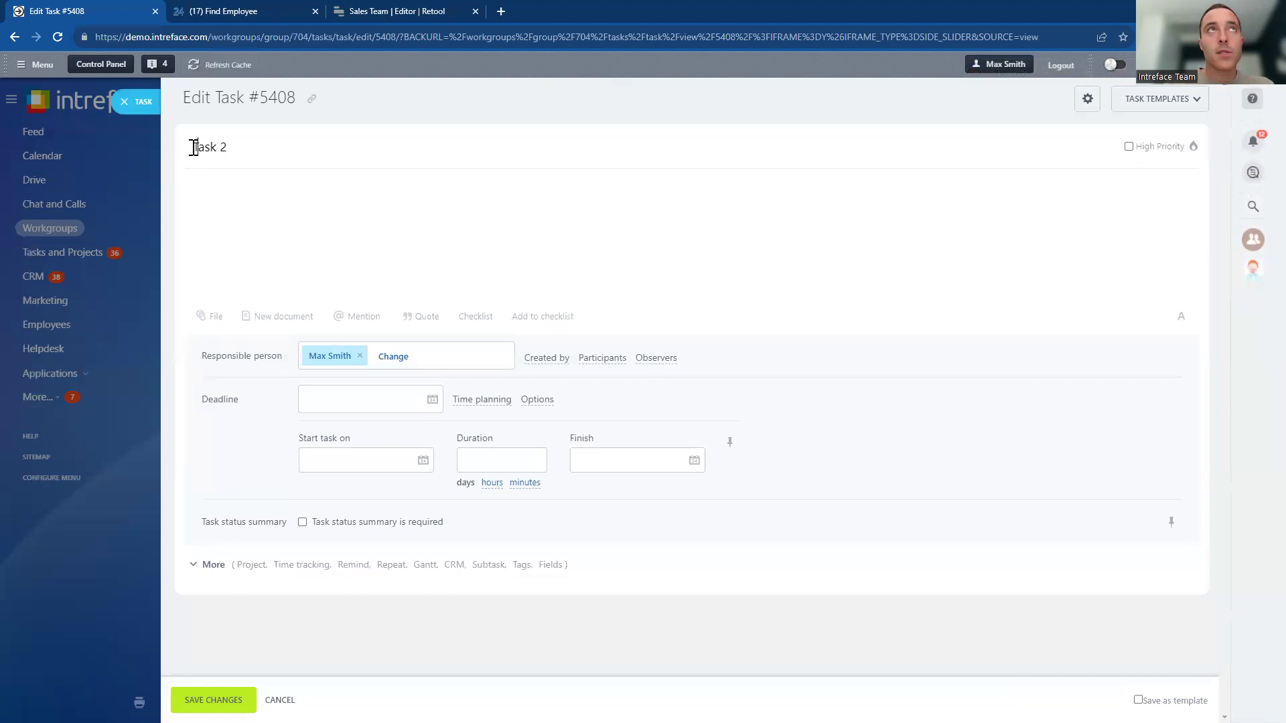
left_click(213, 700)
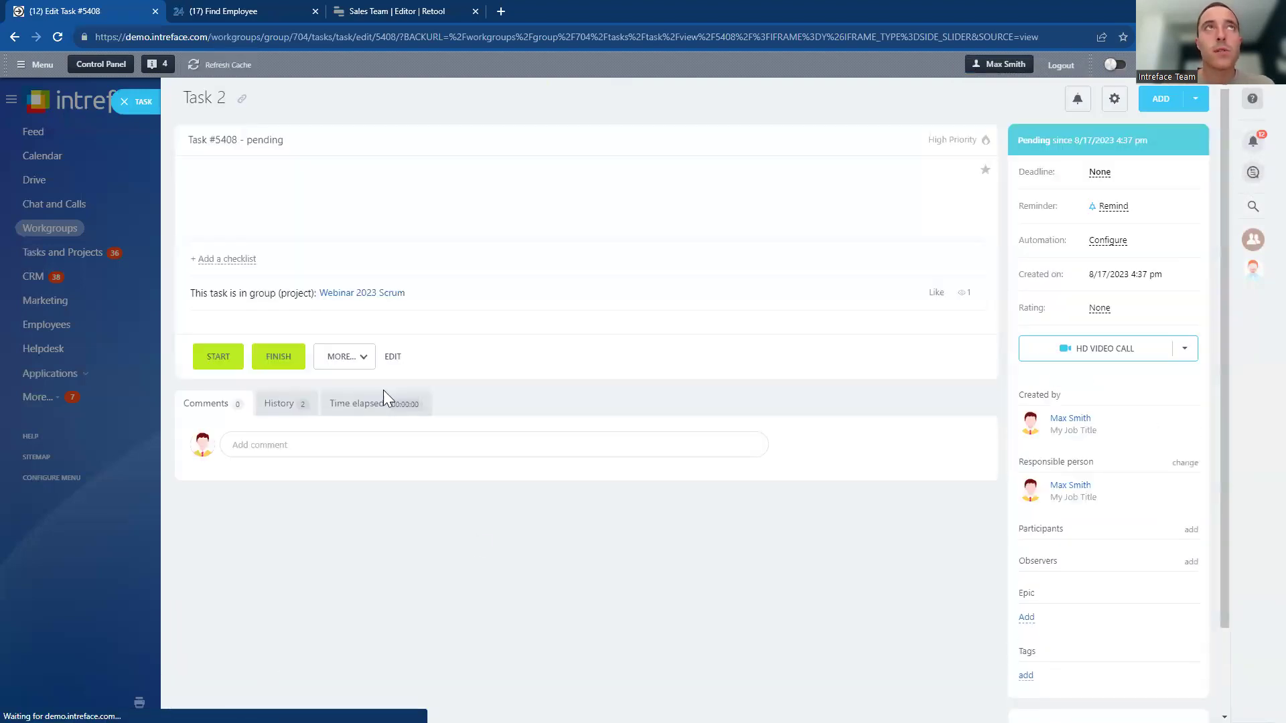
left_click(127, 101)
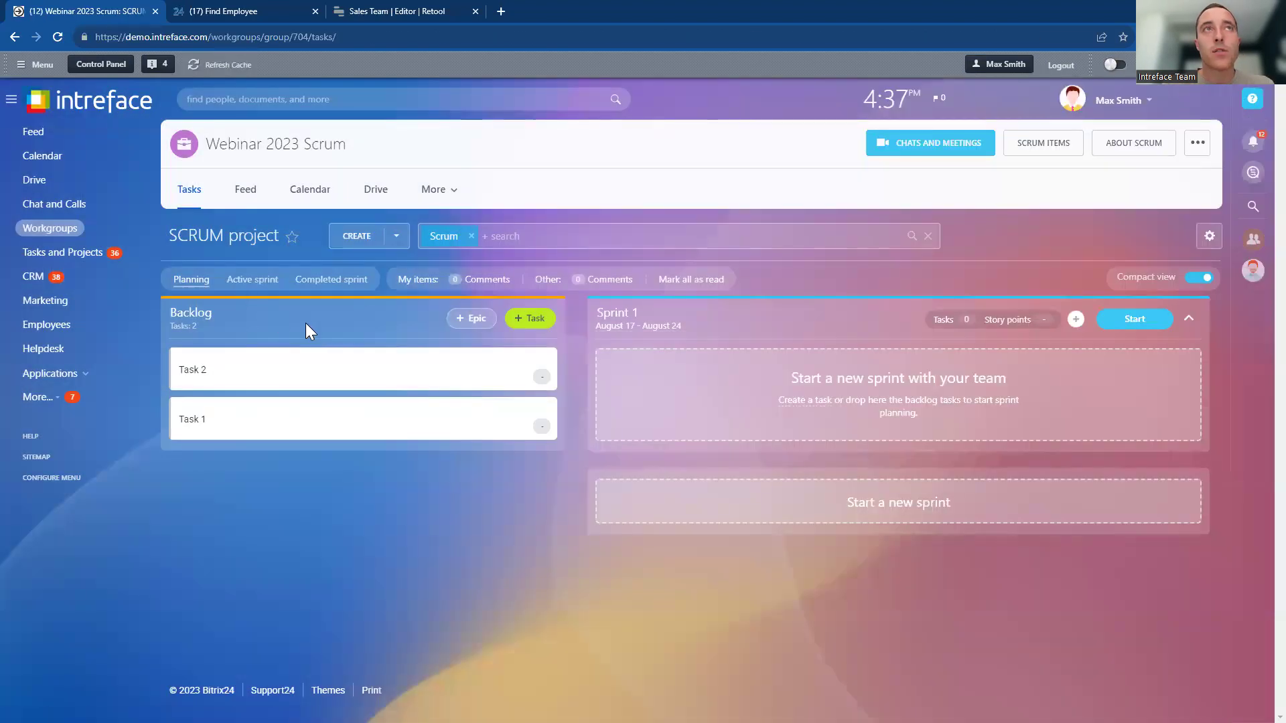
Step: Add "Task 3" to the backlog and look at the end date picker of Sprint 1 without changing the date
left_click(529, 319)
type("Task 3")
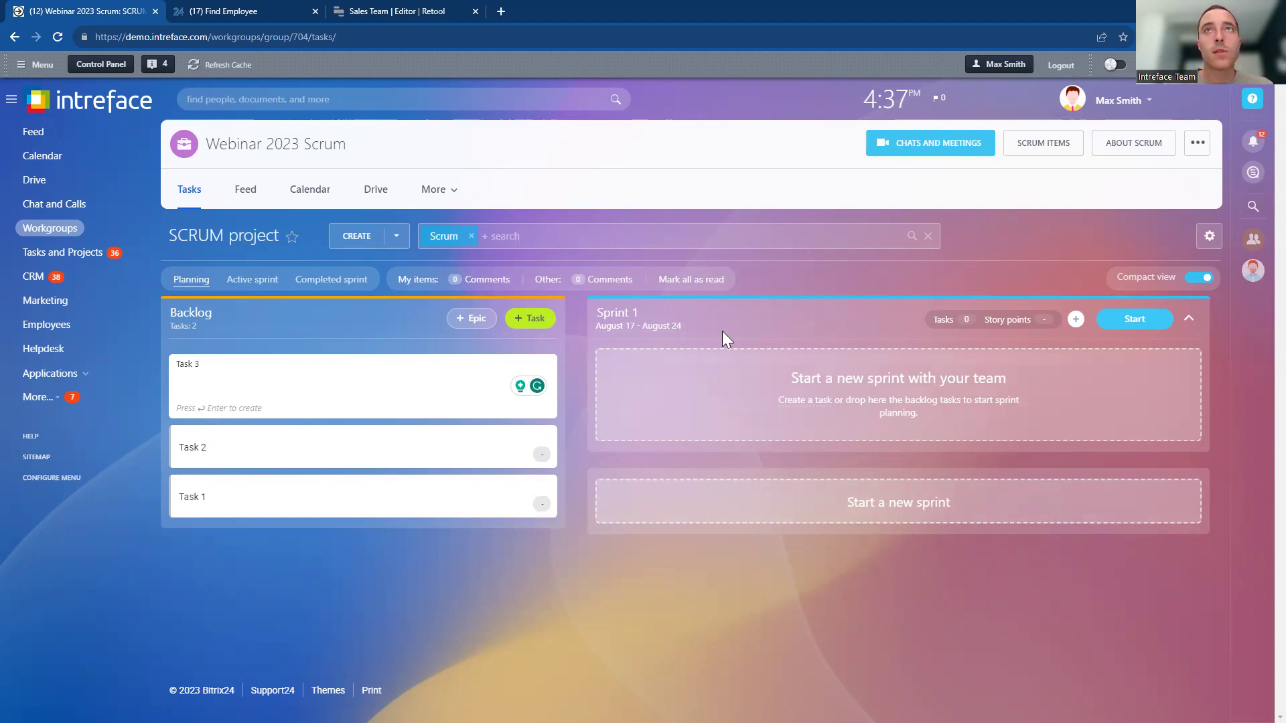
left_click(650, 326)
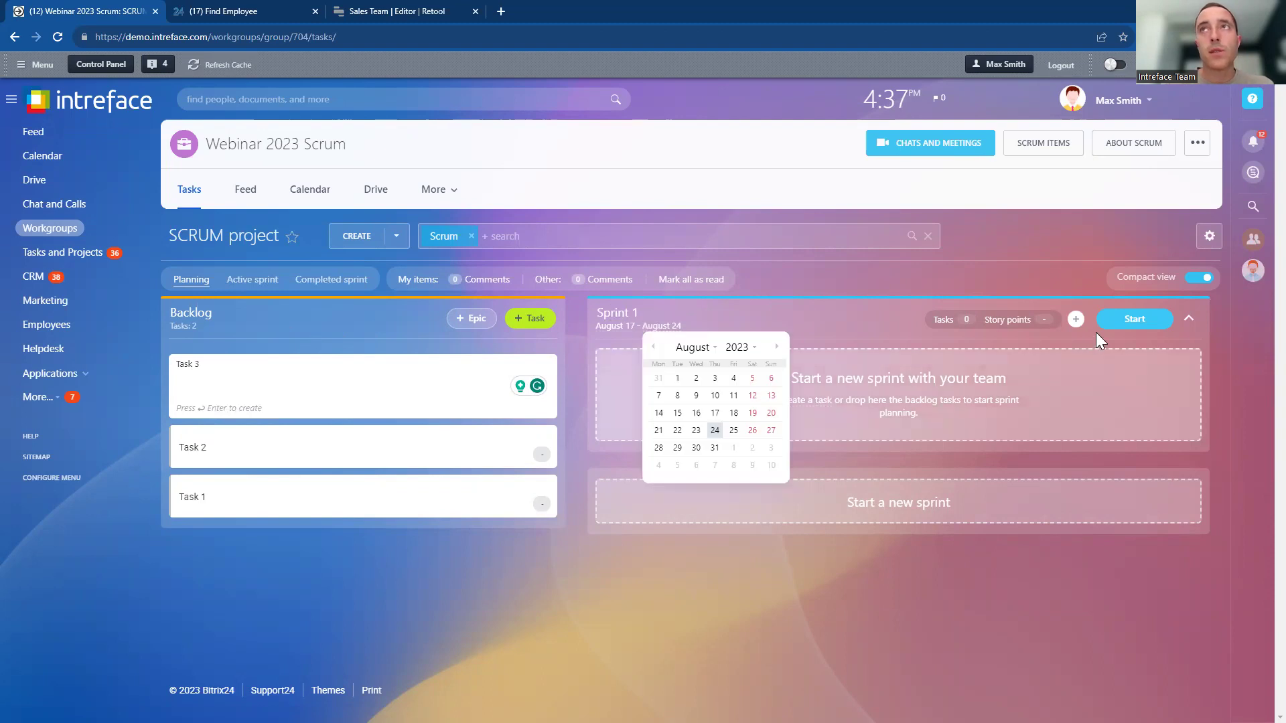
left_click(857, 349)
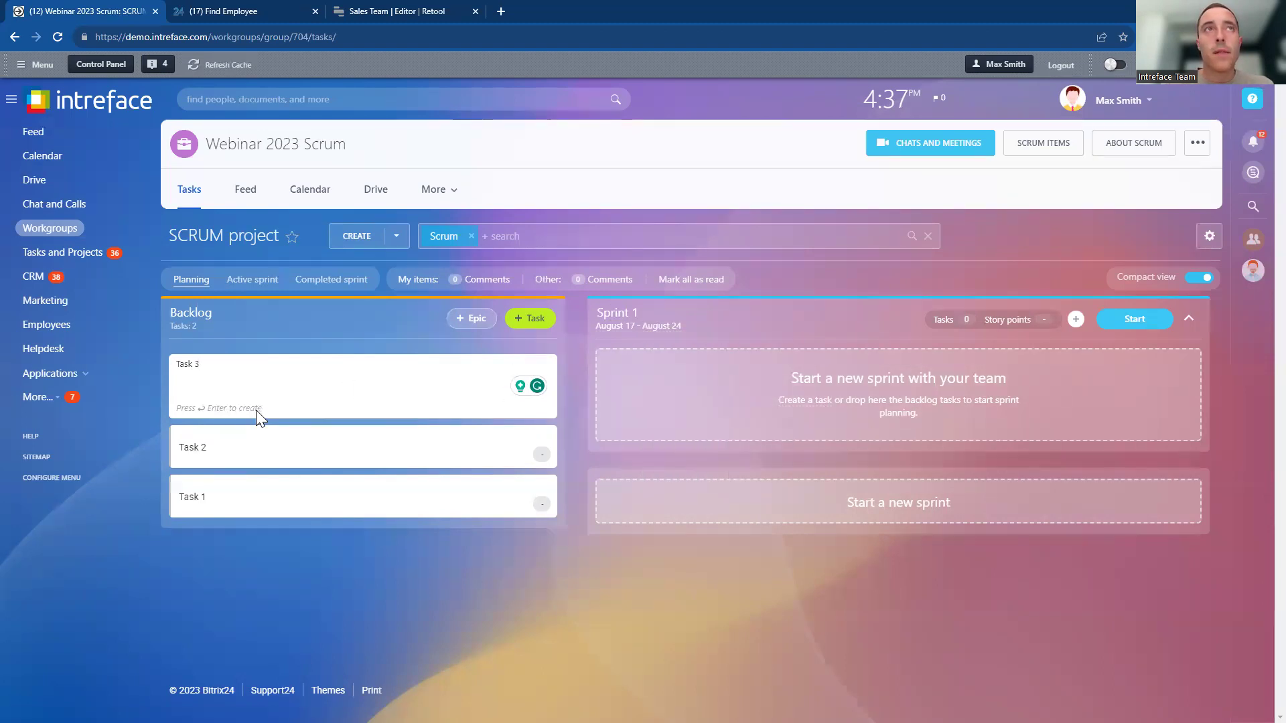
left_click(533, 319)
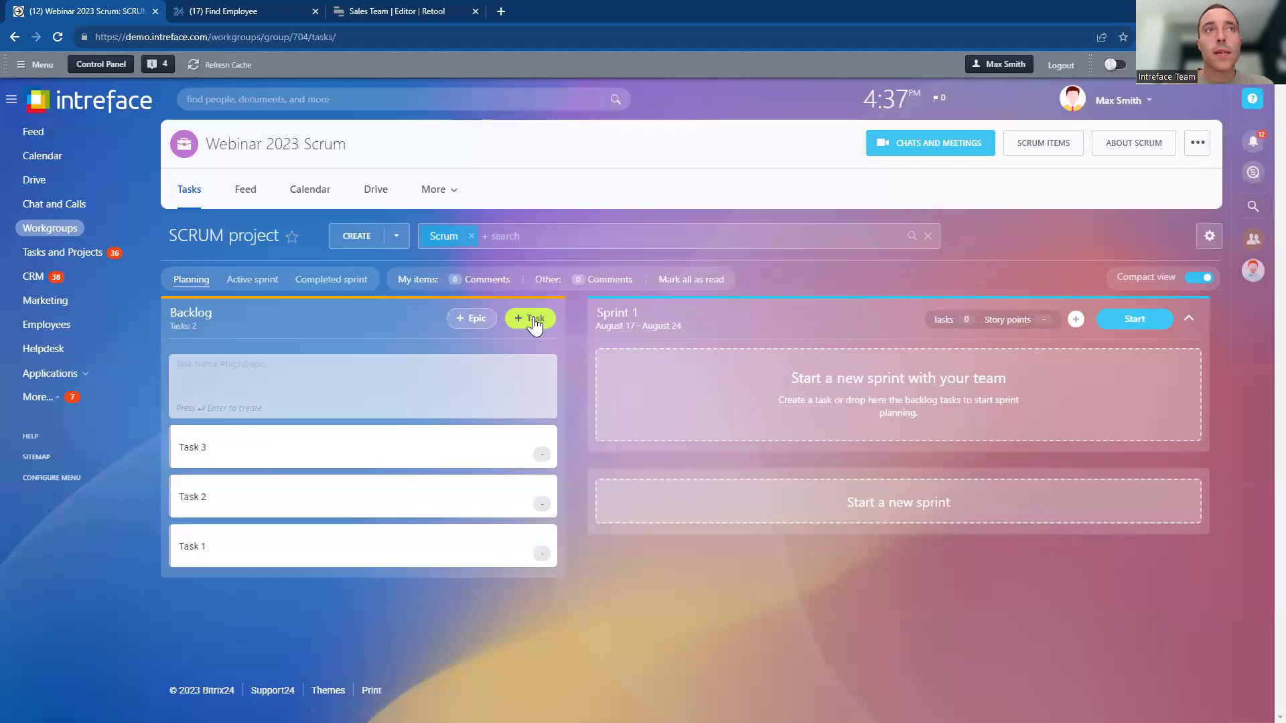
Step: Move Task 1 from the backlog into Sprint 1 and set its story points to 5
left_click_drag(228, 473, 670, 388)
left_click(1176, 369)
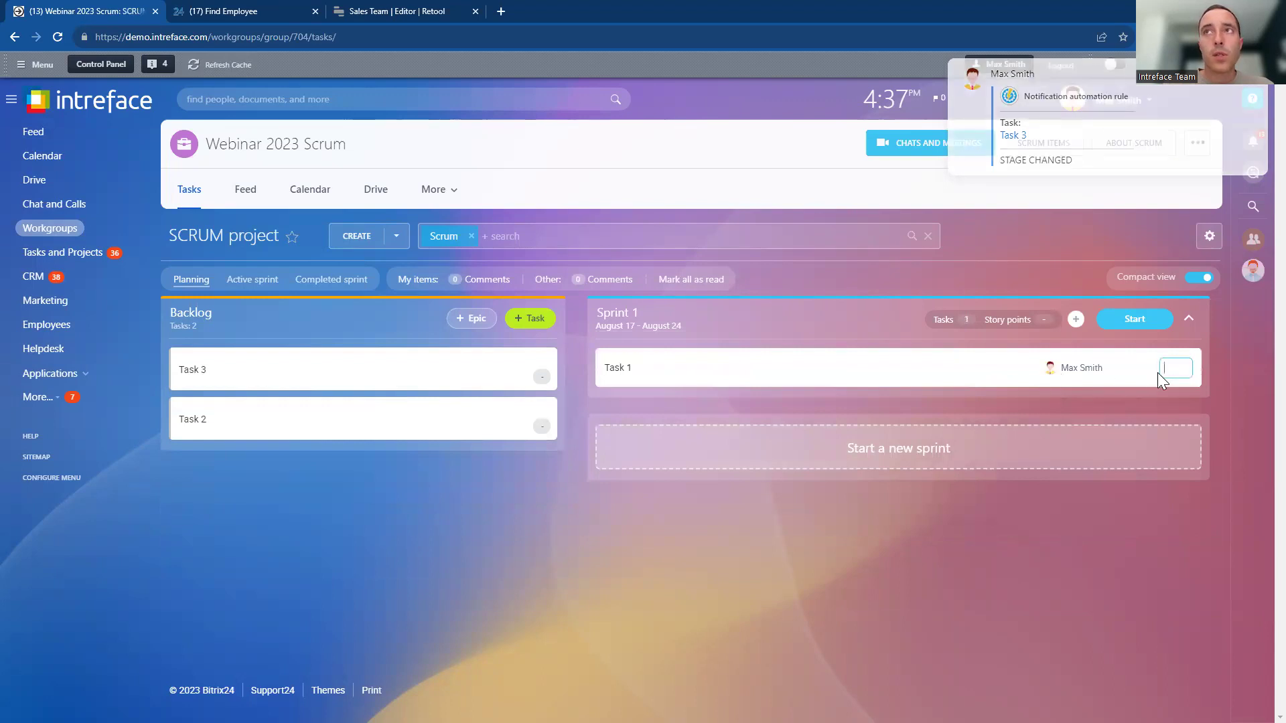
type("5")
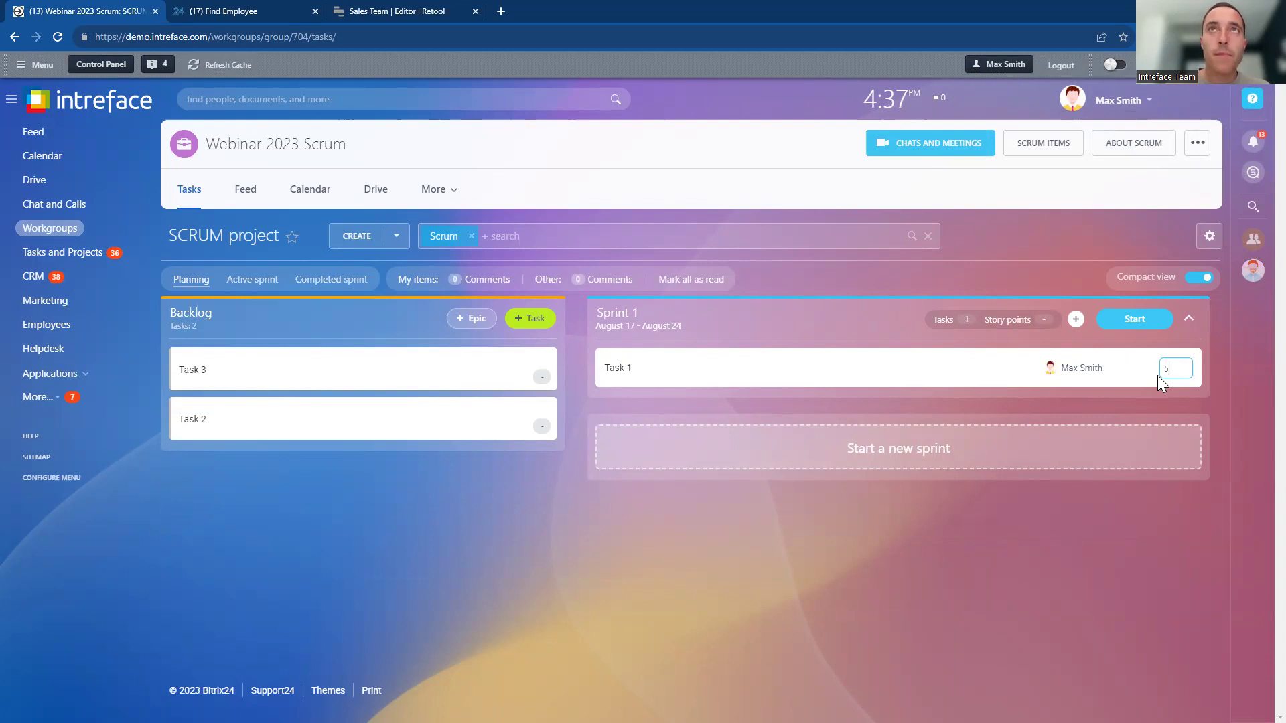
left_click(1006, 555)
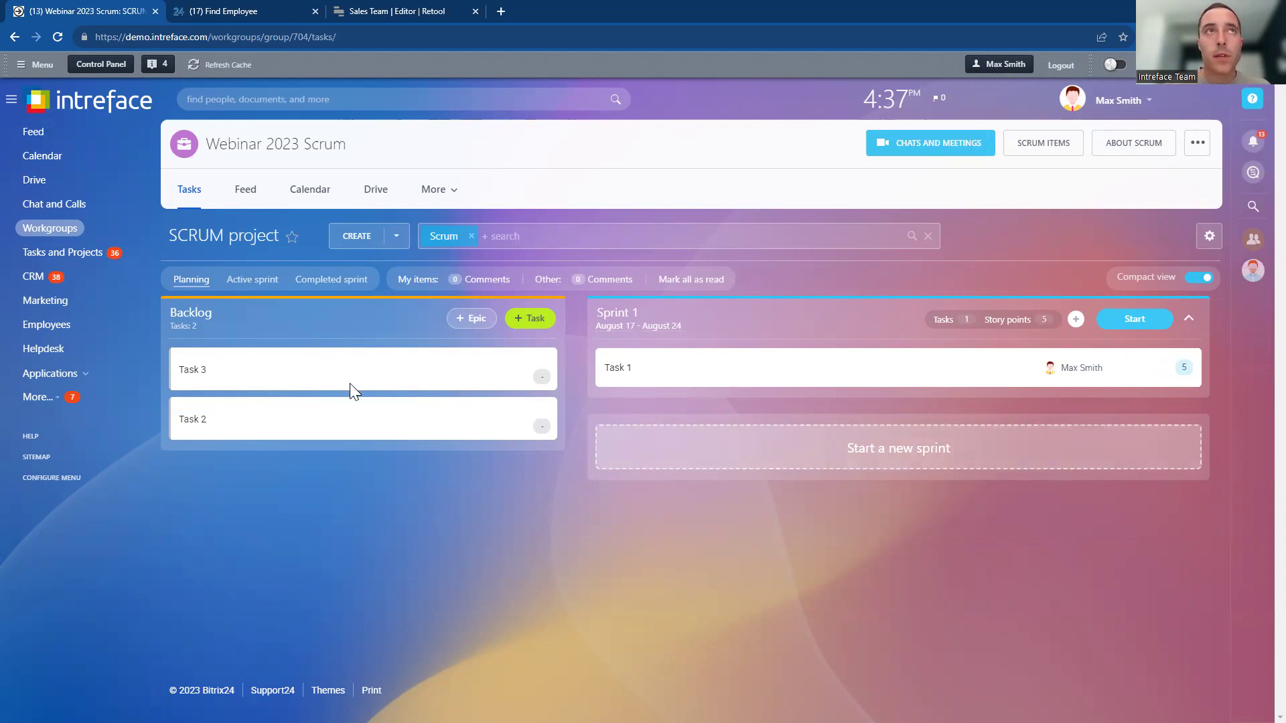
Step: Move Task 3 from the backlog into Sprint 1 and set its story points to 15
left_click_drag(448, 435, 769, 421)
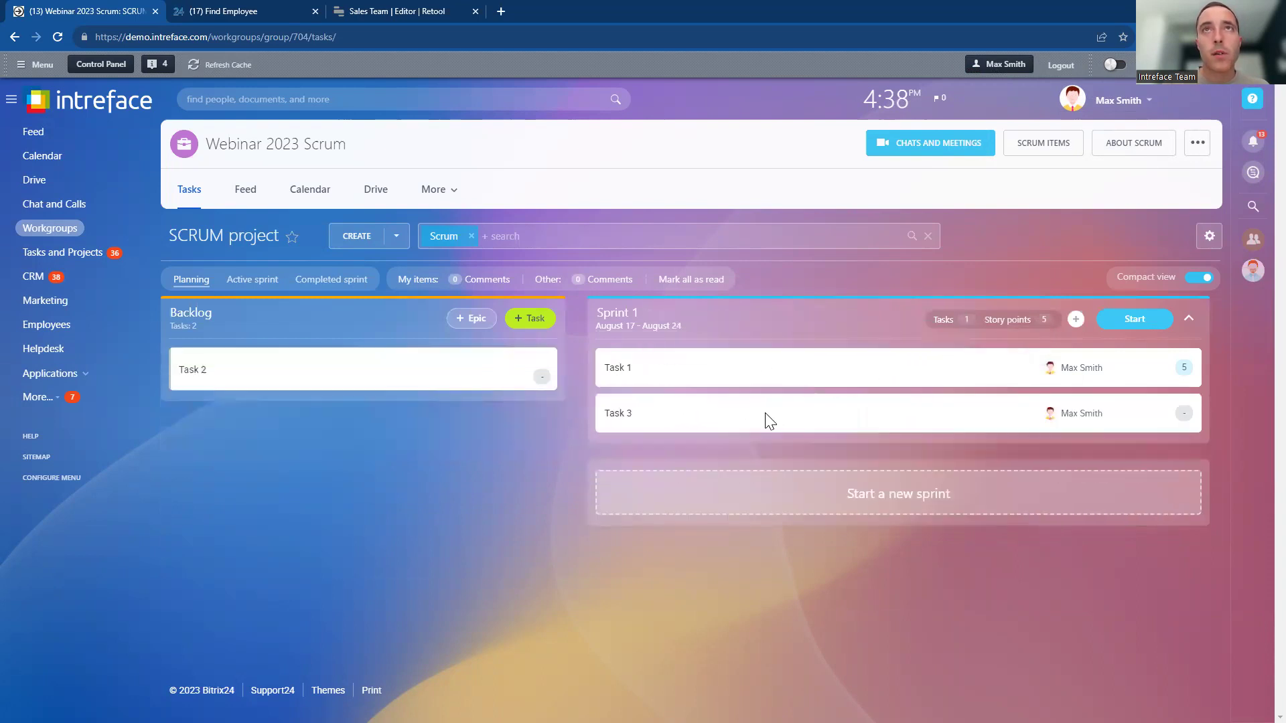
left_click(1184, 413)
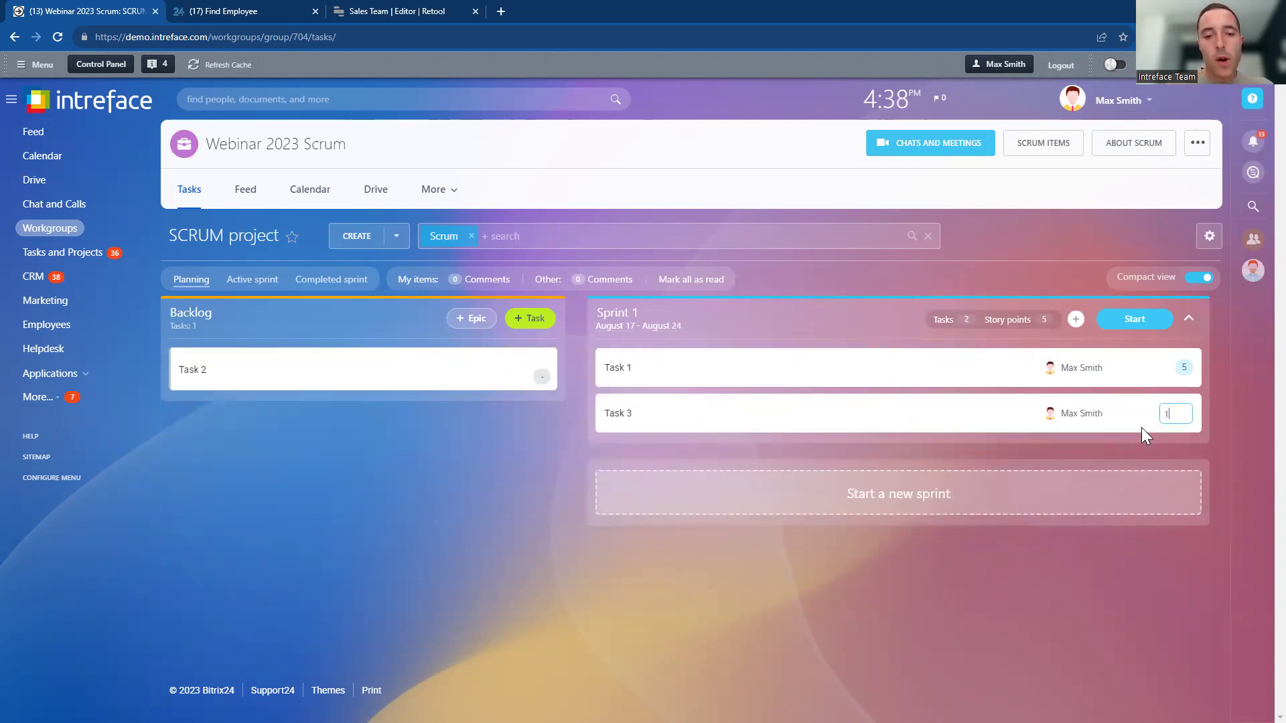
left_click(1061, 454)
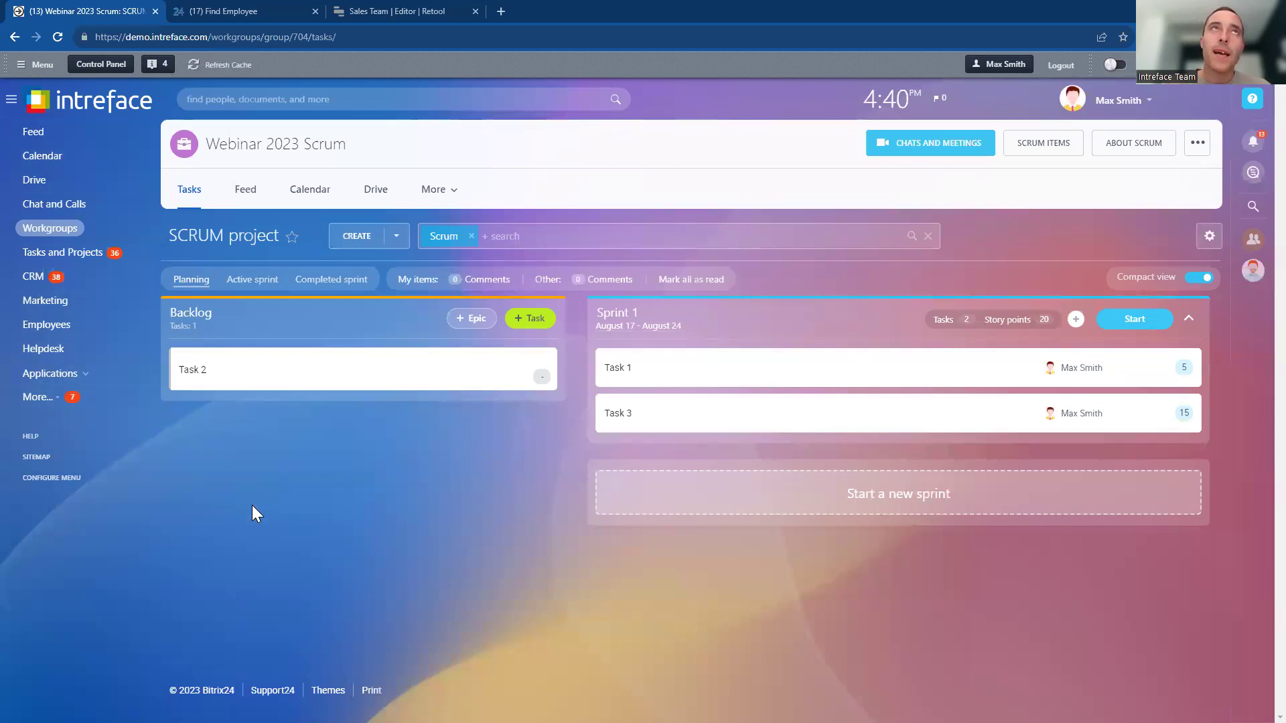
Step: Switch to the DEMO INC. portal's Find Employee page and place Bitrix24.Drive among the hidden items of the main navigation
left_click(241, 11)
left_click(60, 295)
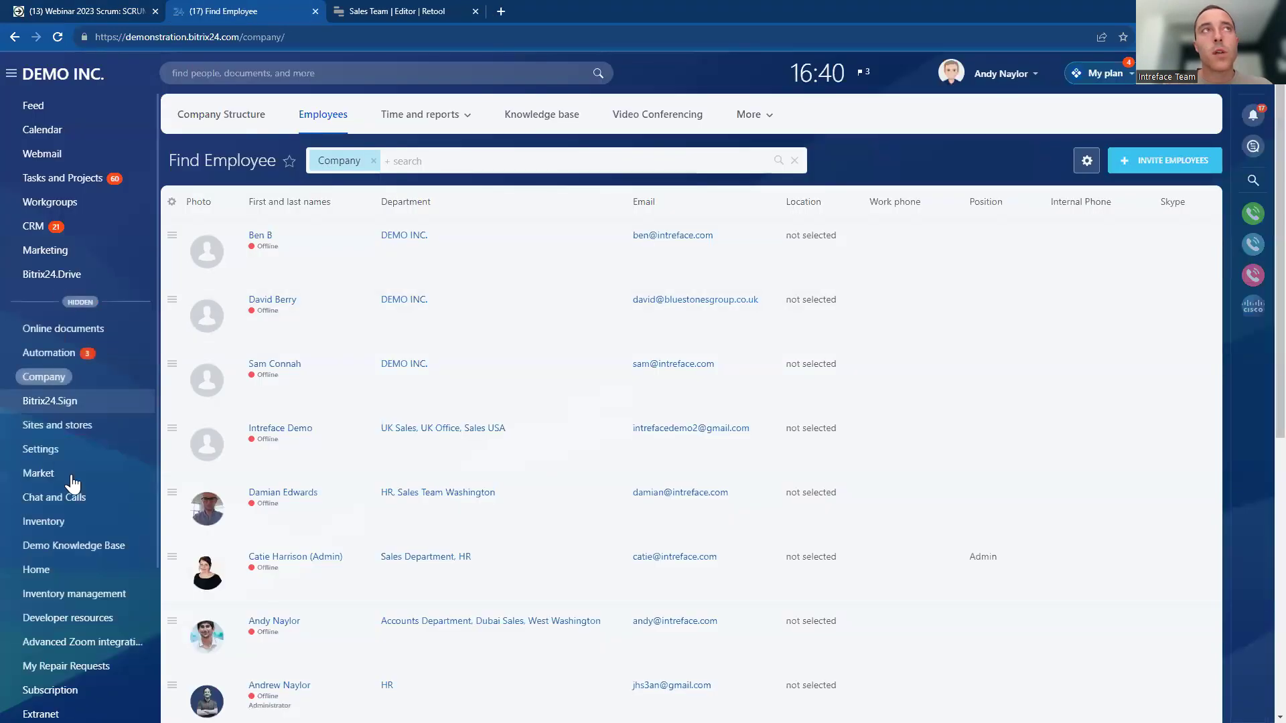
left_click_drag(67, 264, 46, 302)
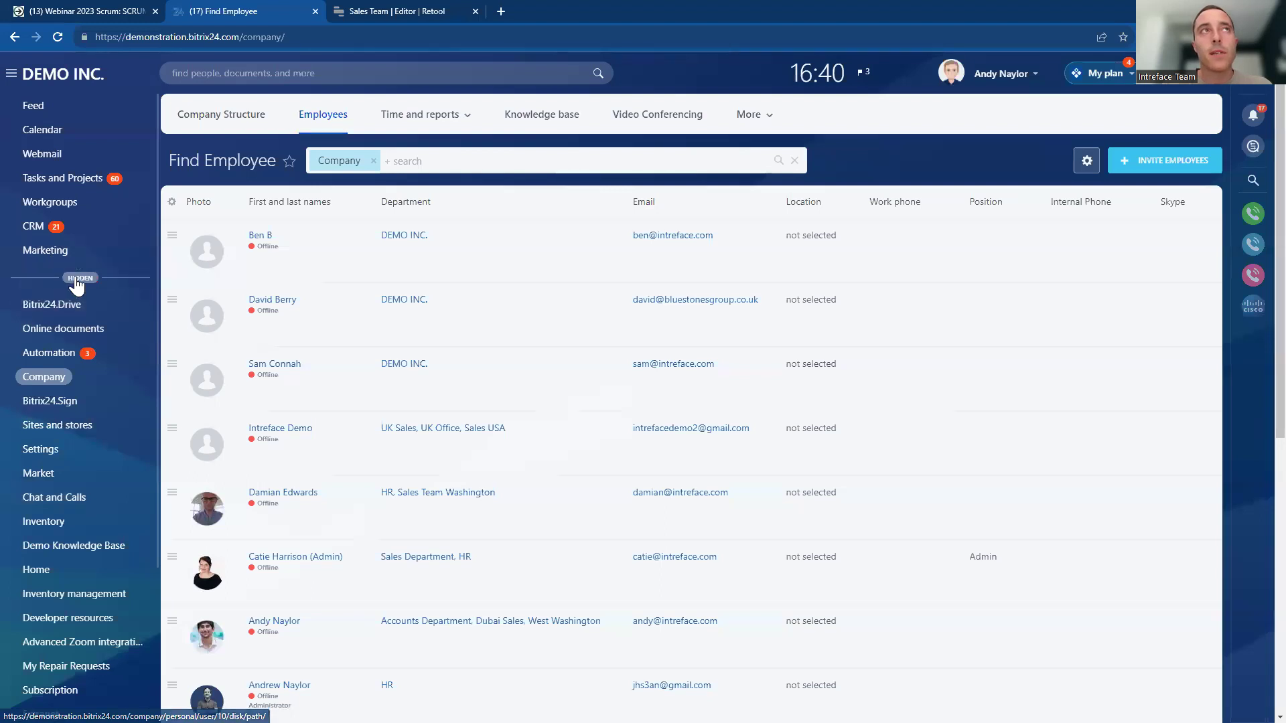
Step: Return to the Webinar 2023 Scrum project, examine the hidden items of its main navigation and collapse them again
left_click(57, 10)
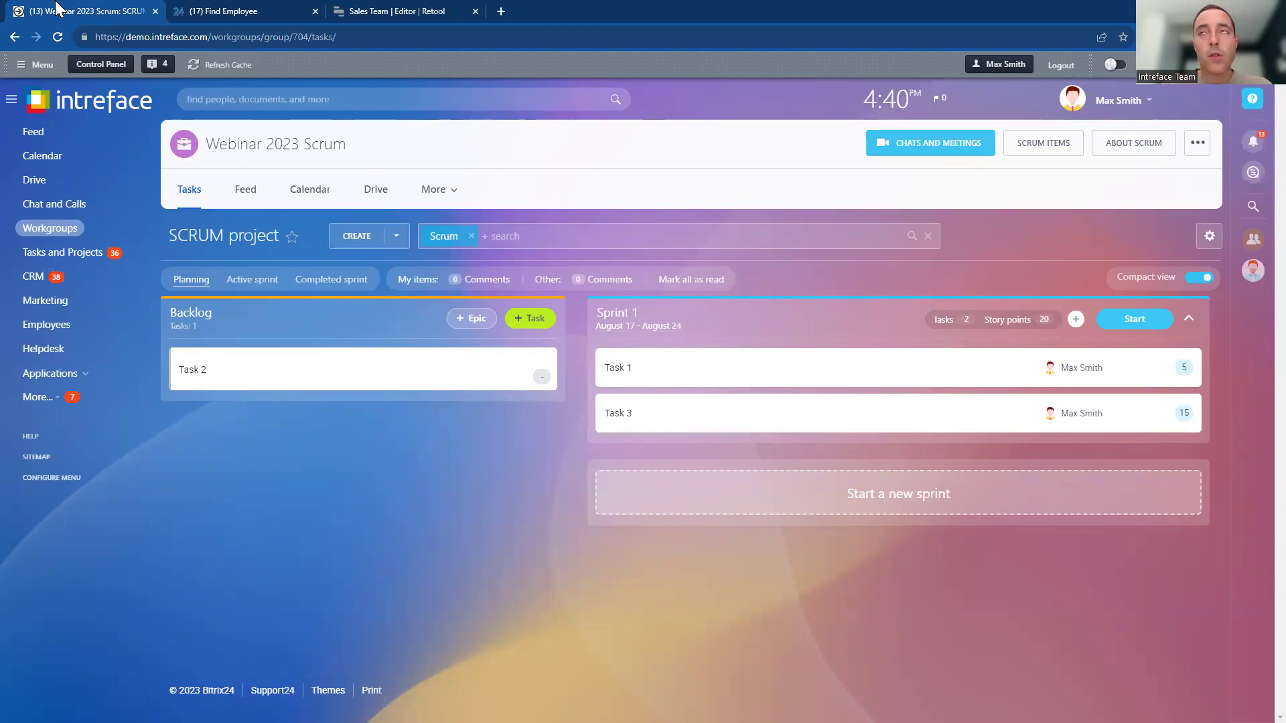
left_click(53, 402)
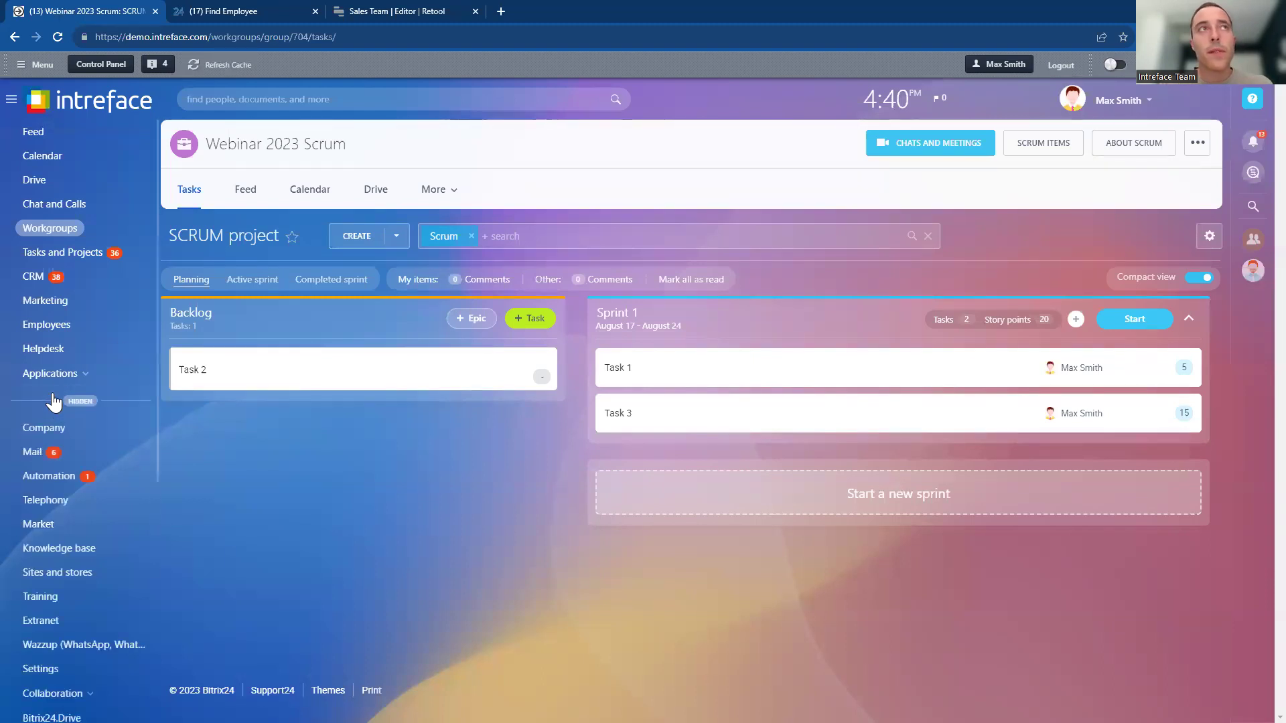
left_click(78, 406)
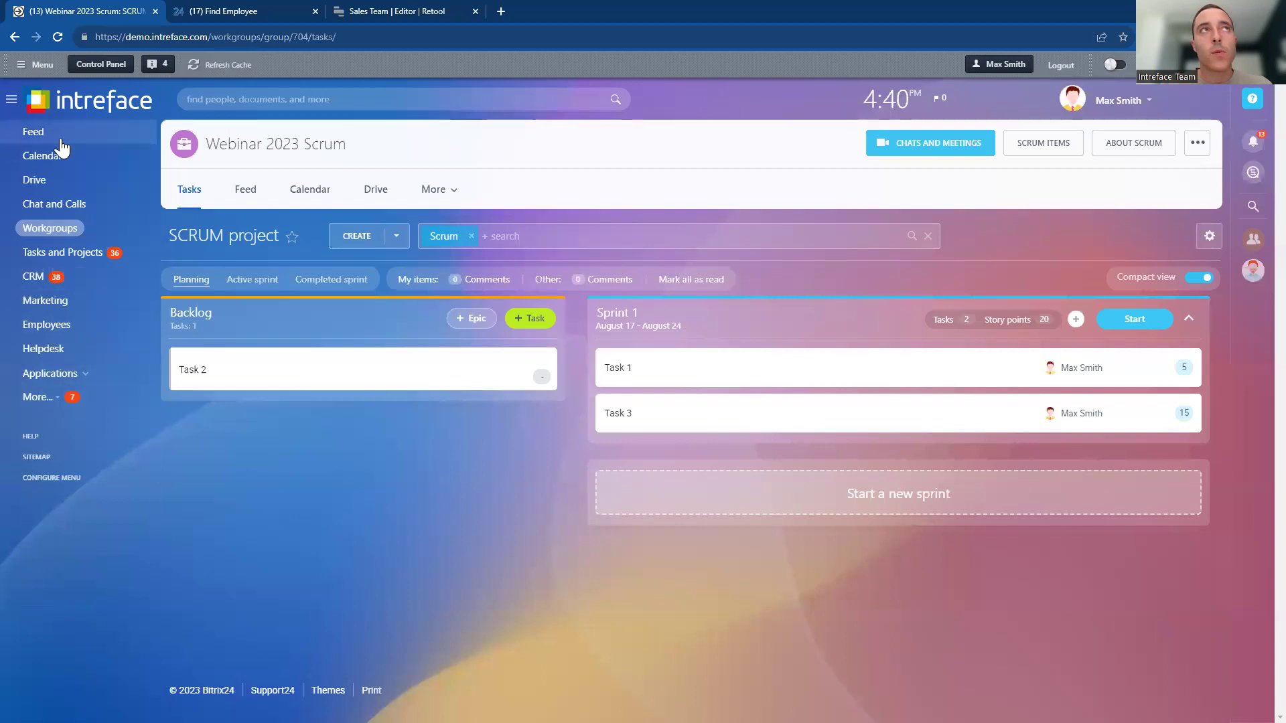
left_click(72, 398)
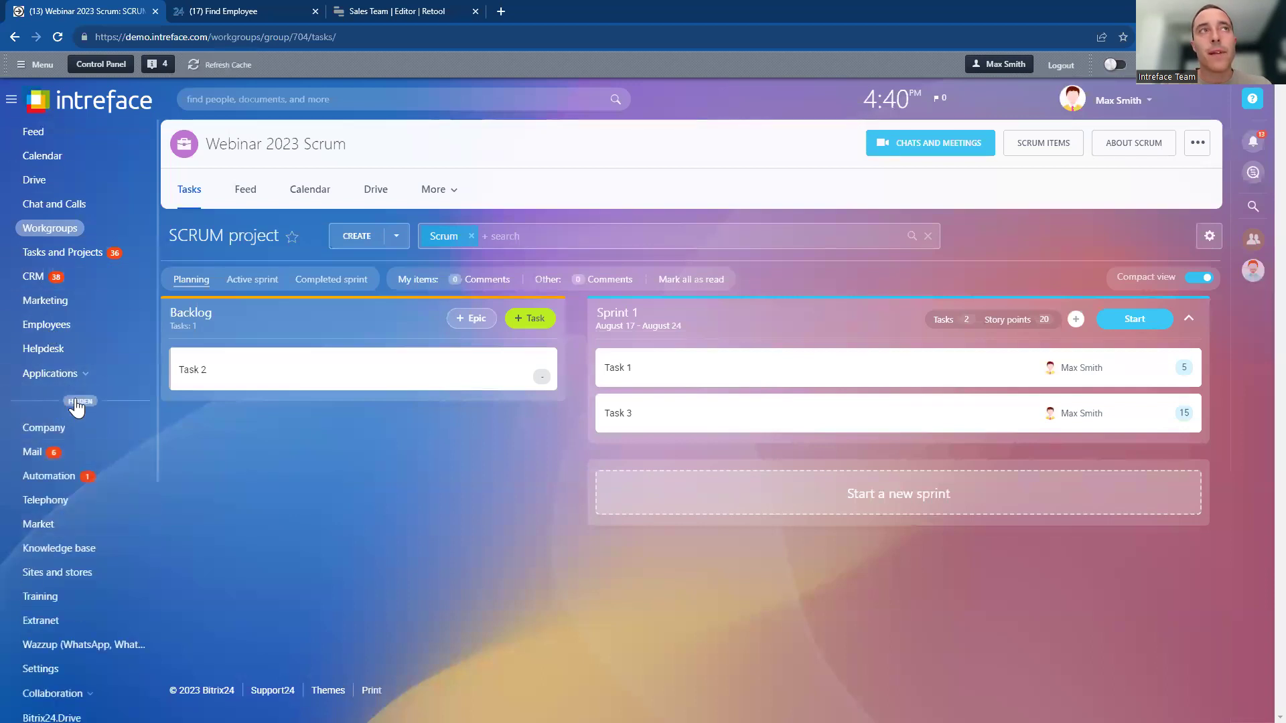
left_click(77, 402)
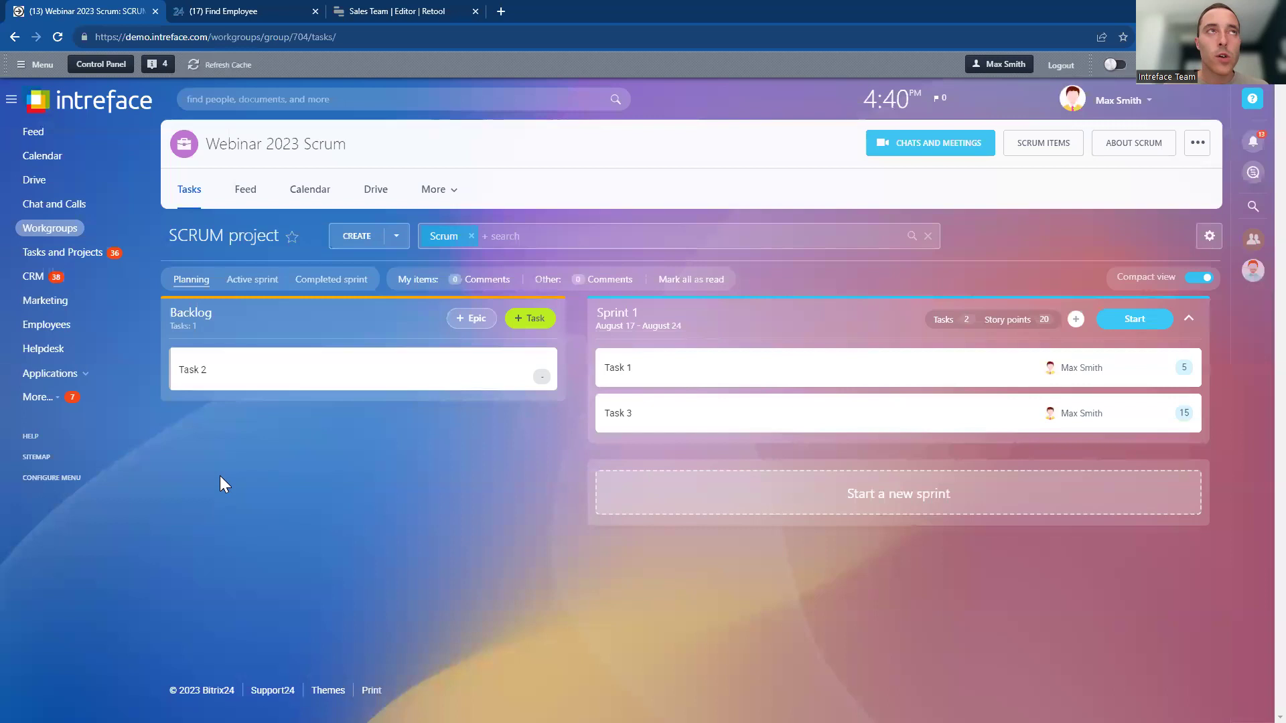